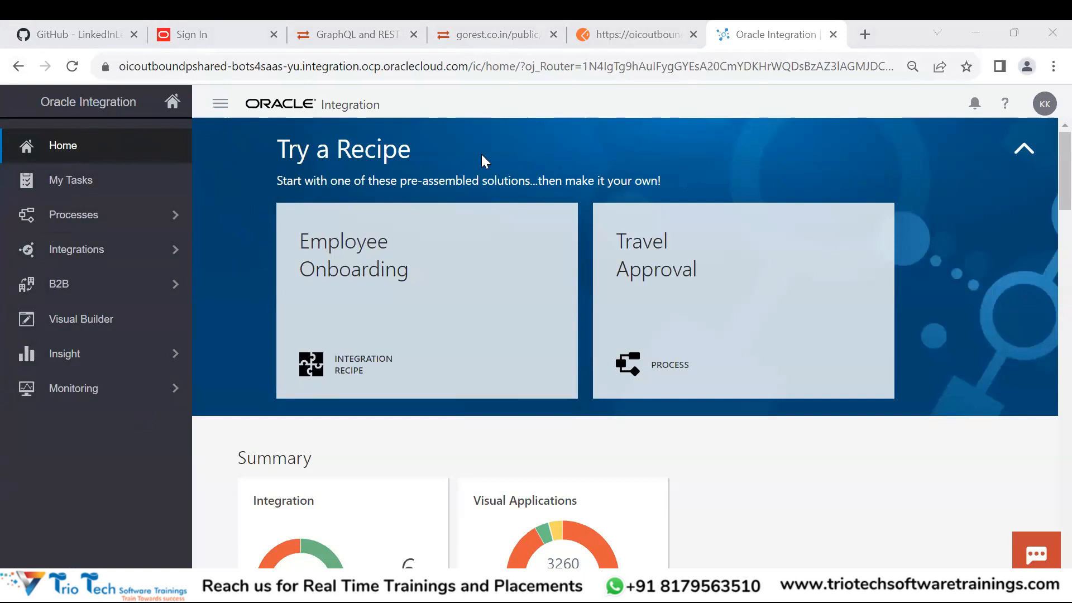
- Open the list of connections in the Integrations section
{"action": "scroll", "coordinate": [249, 251], "scroll_direction": "down", "scroll_amount": 10}
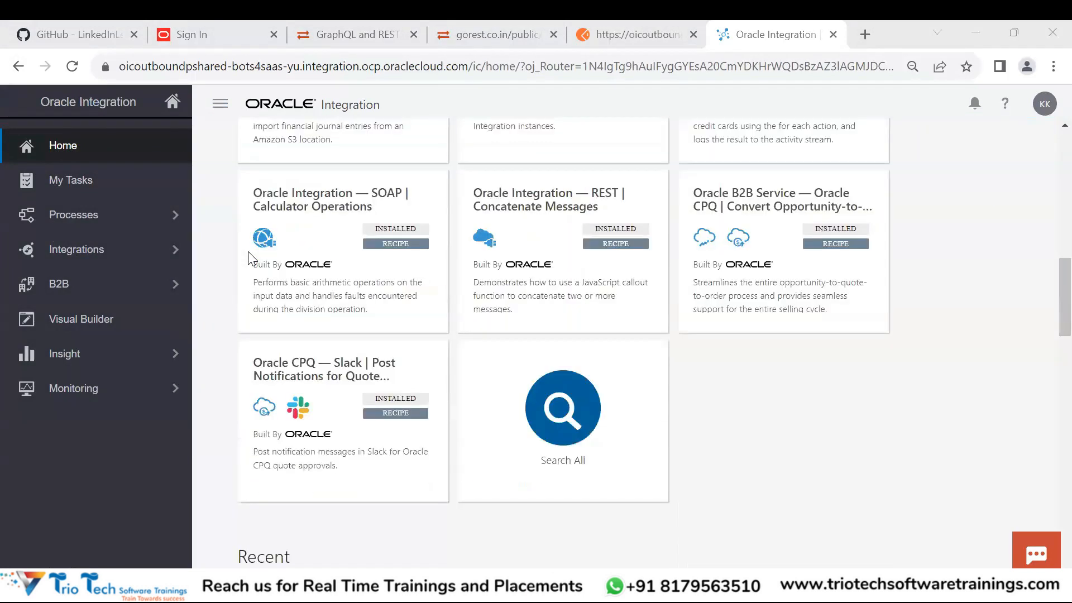
{"action": "scroll", "coordinate": [249, 256], "scroll_direction": "up", "scroll_amount": 10}
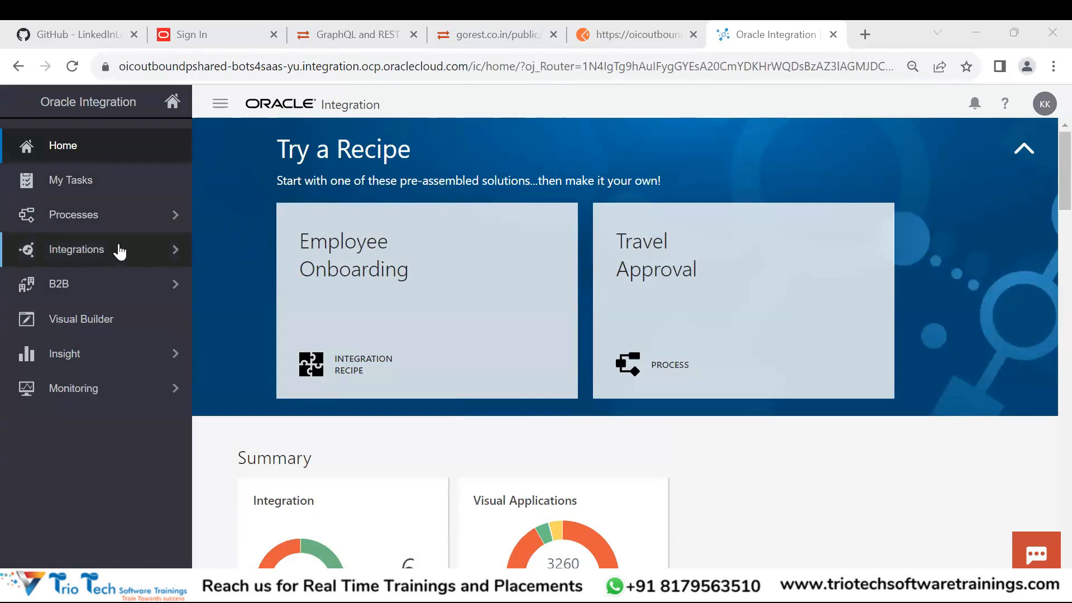
{"action": "left_click", "coordinate": [97, 251]}
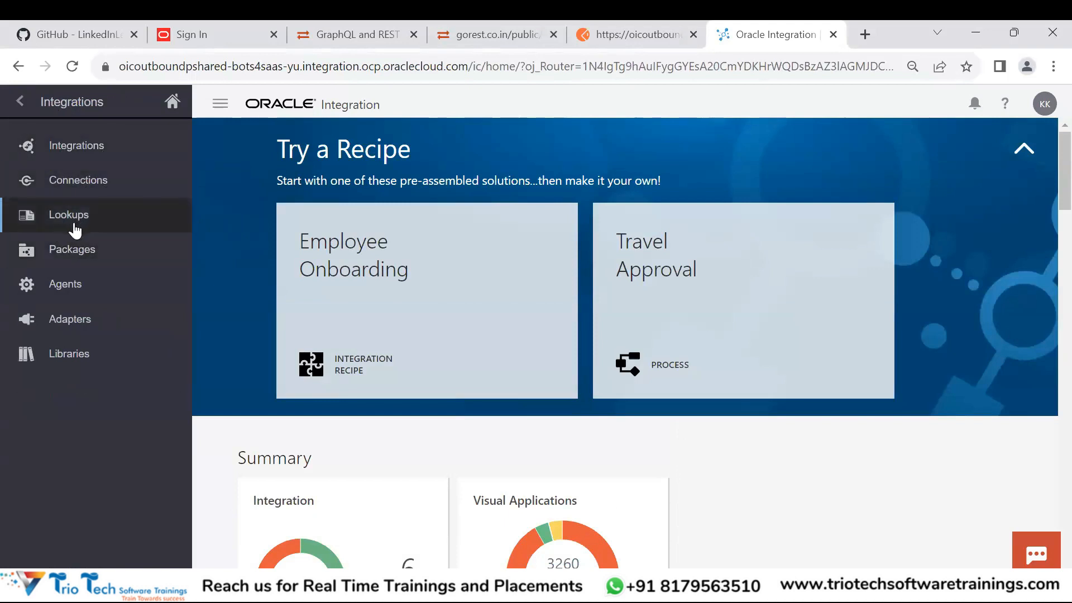
{"action": "left_click", "coordinate": [72, 188]}
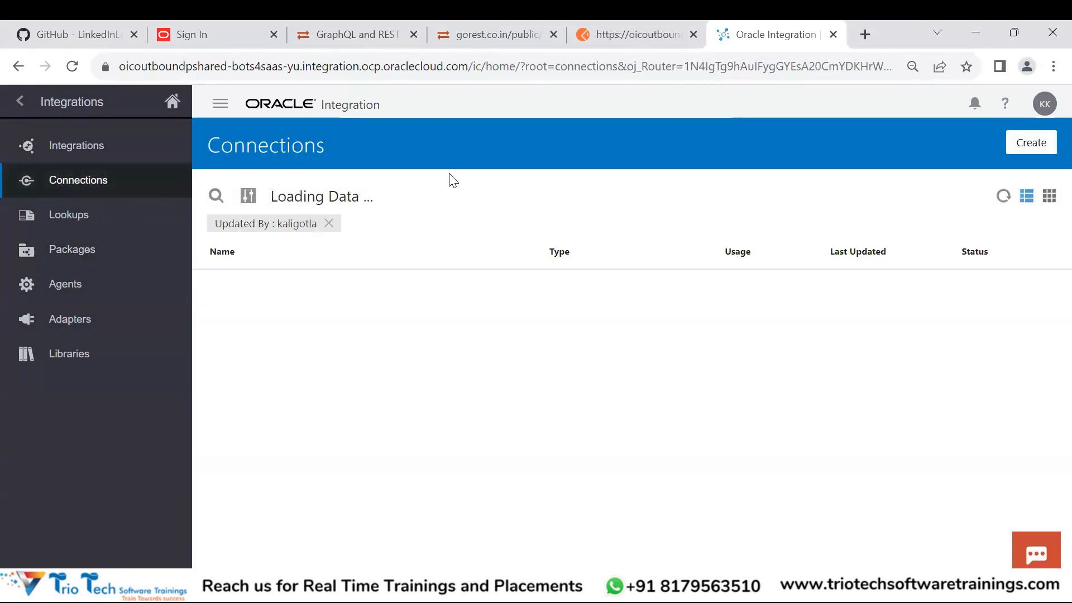
{"action": "left_click", "coordinate": [1037, 143]}
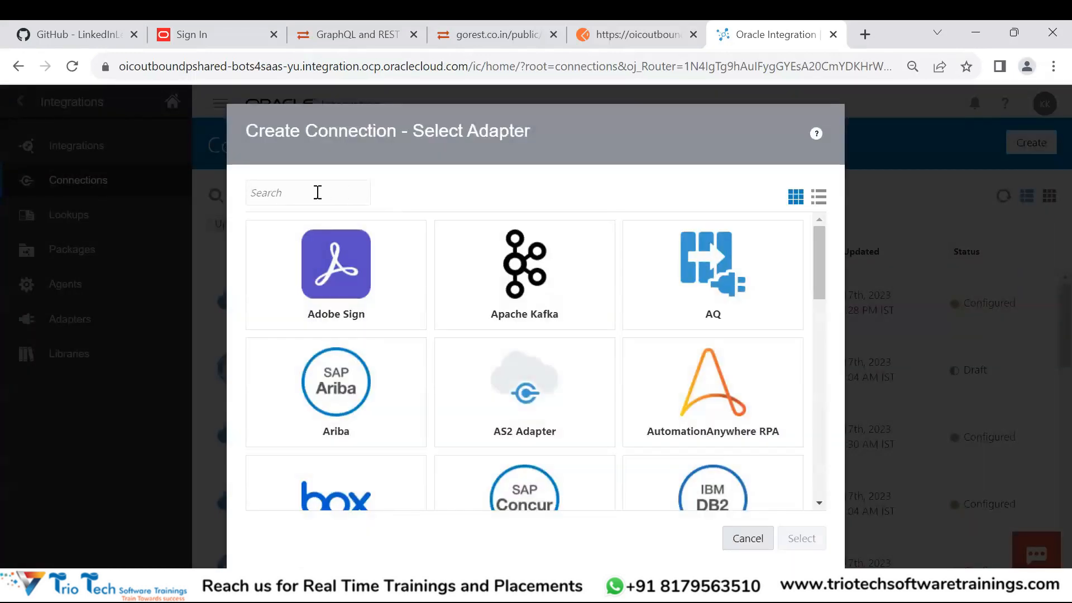
{"action": "left_click", "coordinate": [760, 534]}
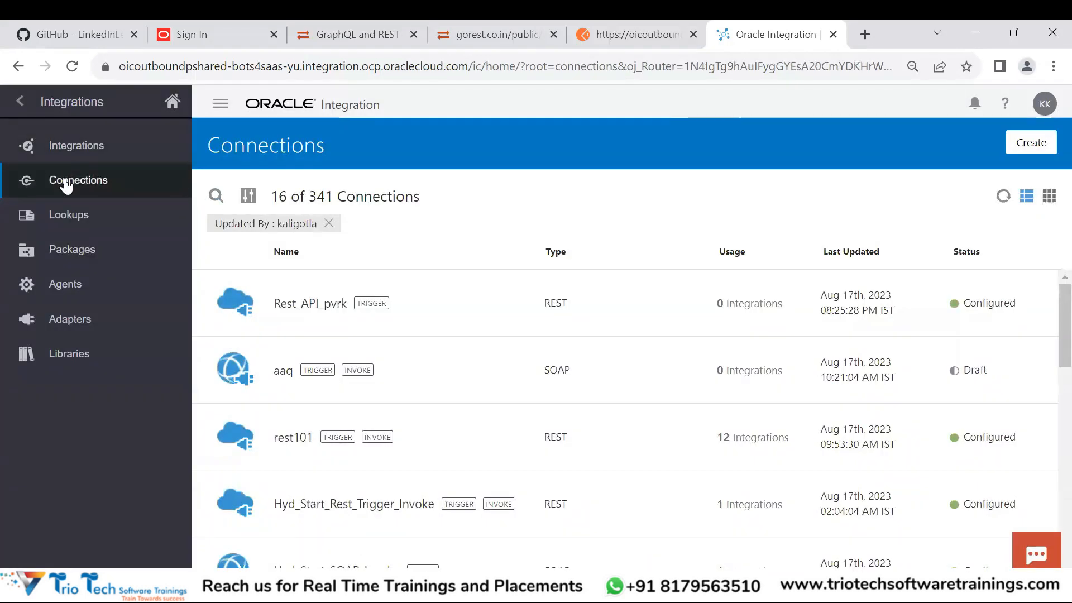
- Look through the existing connections and examine the type of each one
{"action": "left_click_drag", "start_coordinate": [210, 144], "coordinate": [342, 153]}
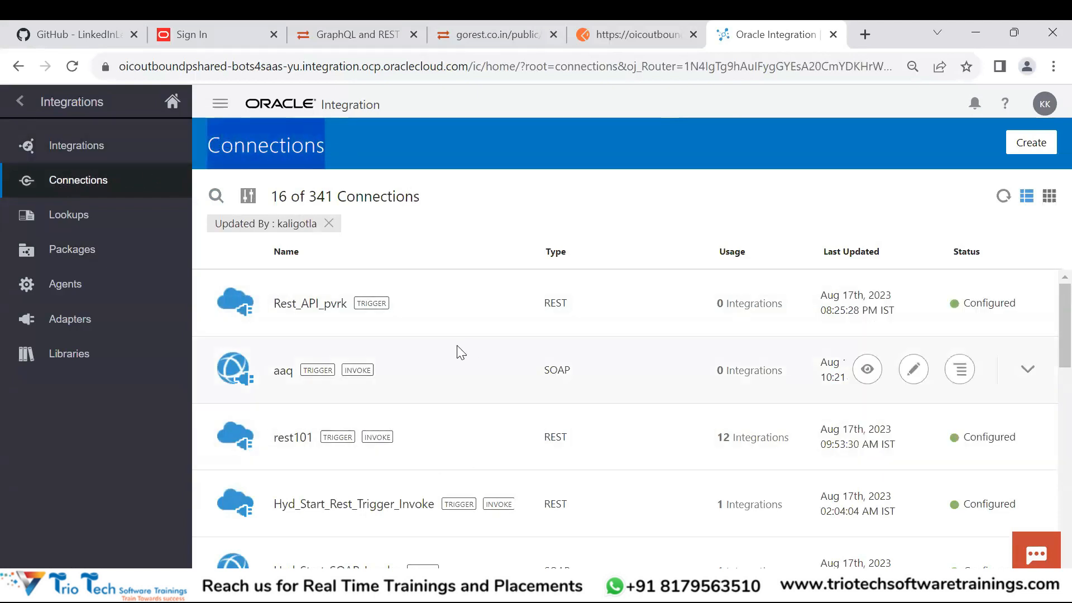
{"action": "scroll", "coordinate": [456, 353], "scroll_direction": "down", "scroll_amount": 2}
{"action": "scroll", "coordinate": [455, 360], "scroll_direction": "down", "scroll_amount": 1}
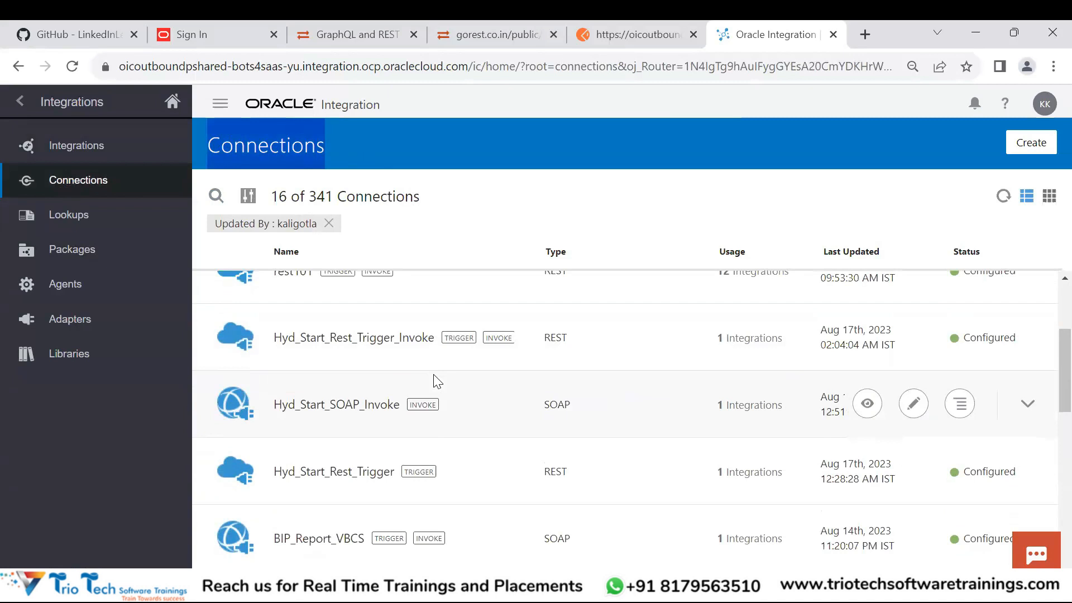
{"action": "scroll", "coordinate": [437, 382], "scroll_direction": "down", "scroll_amount": 8}
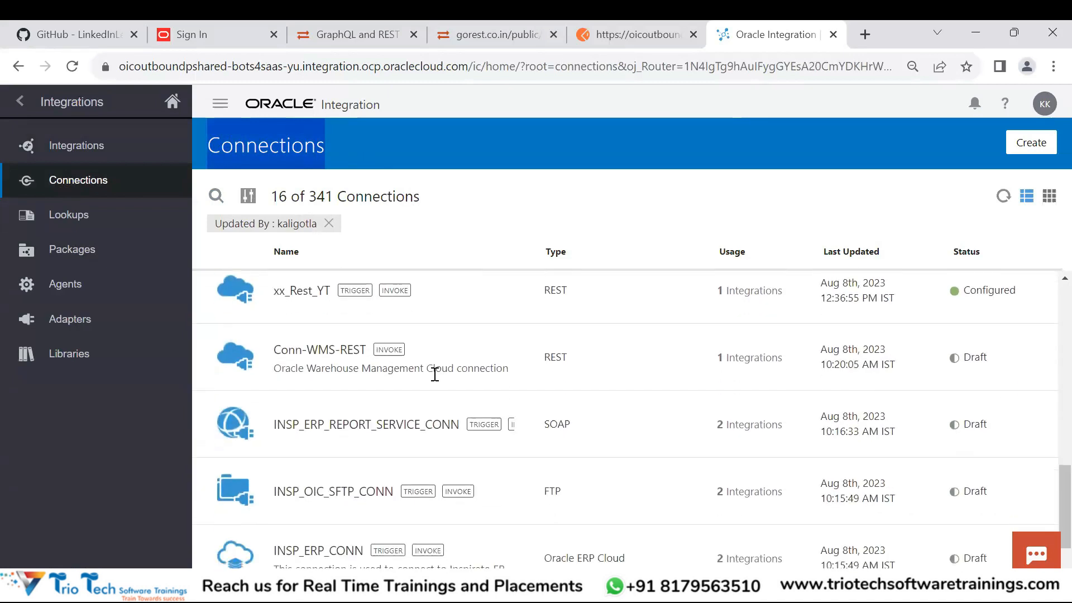
{"action": "scroll", "coordinate": [435, 377], "scroll_direction": "down", "scroll_amount": 2}
{"action": "scroll", "coordinate": [434, 380], "scroll_direction": "up", "scroll_amount": 4}
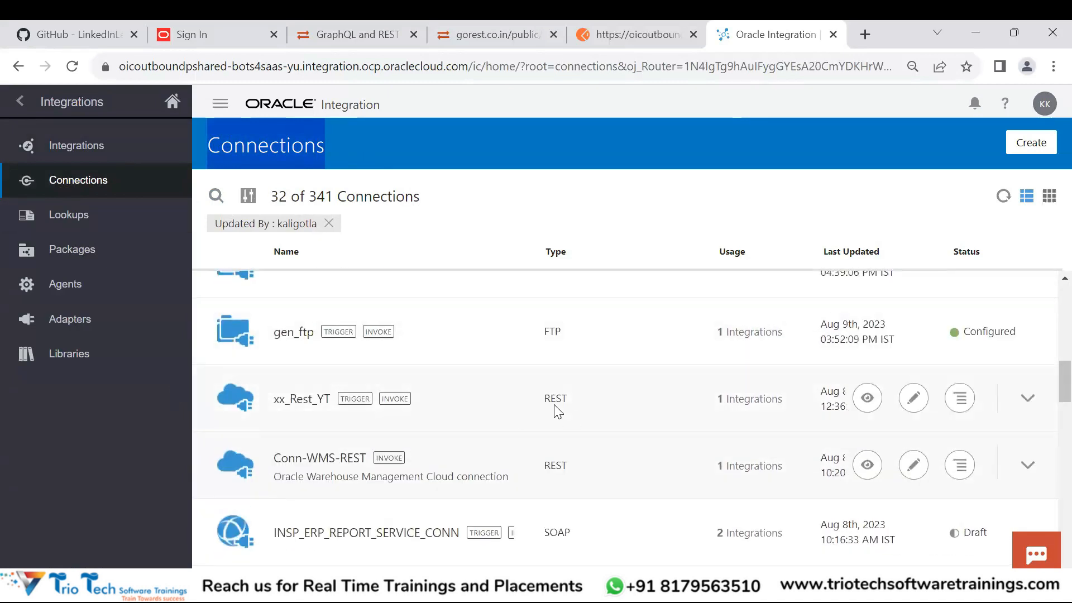
{"action": "scroll", "coordinate": [491, 387], "scroll_direction": "up", "scroll_amount": 7}
{"action": "scroll", "coordinate": [491, 387], "scroll_direction": "up", "scroll_amount": 3}
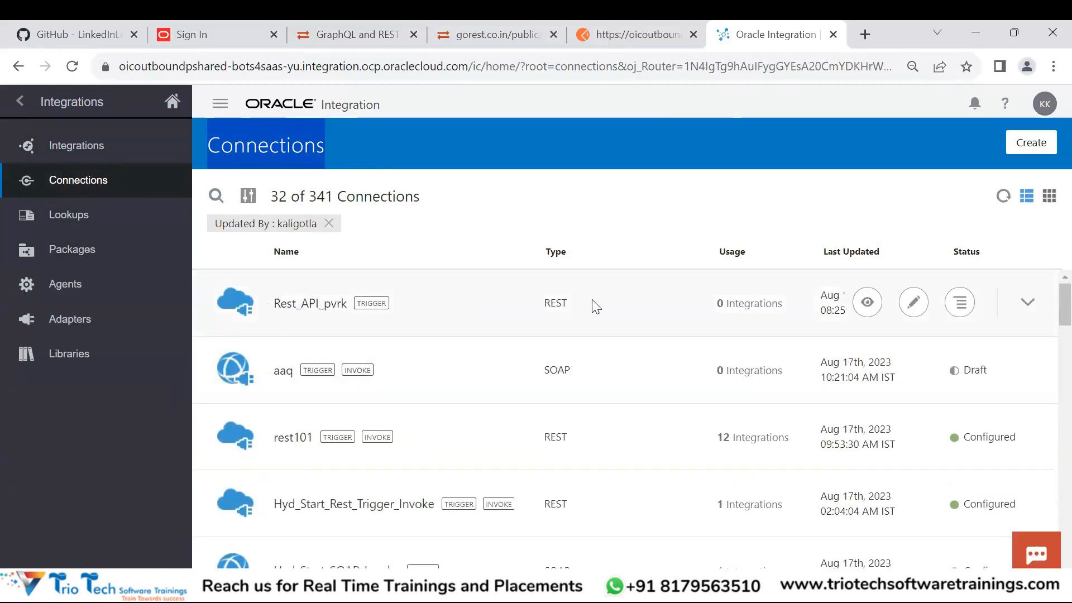
{"action": "left_click", "coordinate": [568, 302]}
{"action": "left_click_drag", "start_coordinate": [567, 302], "coordinate": [542, 310]}
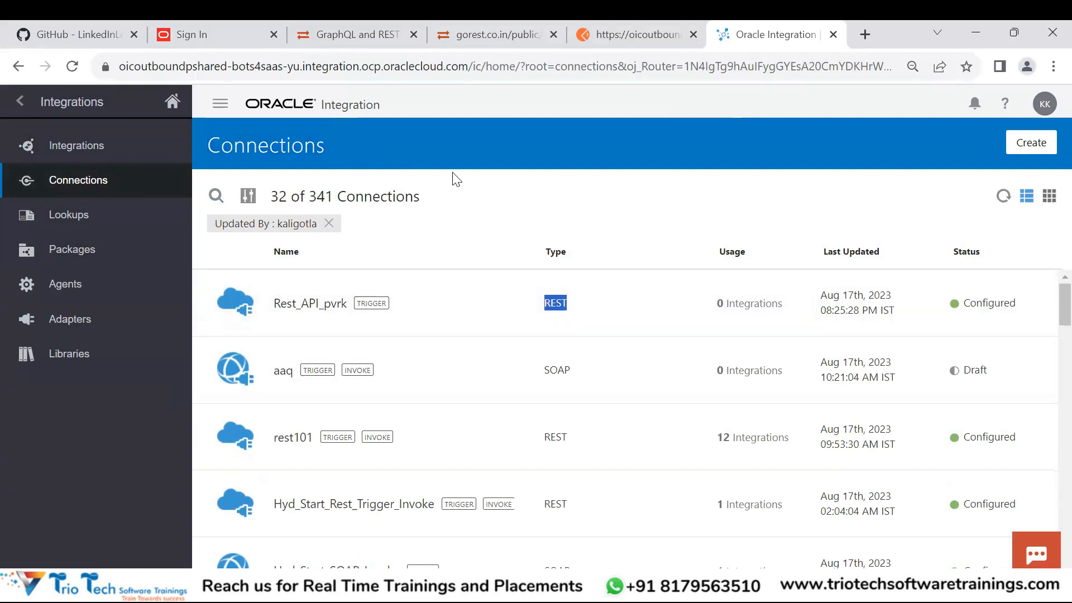
{"action": "left_click", "coordinate": [445, 204]}
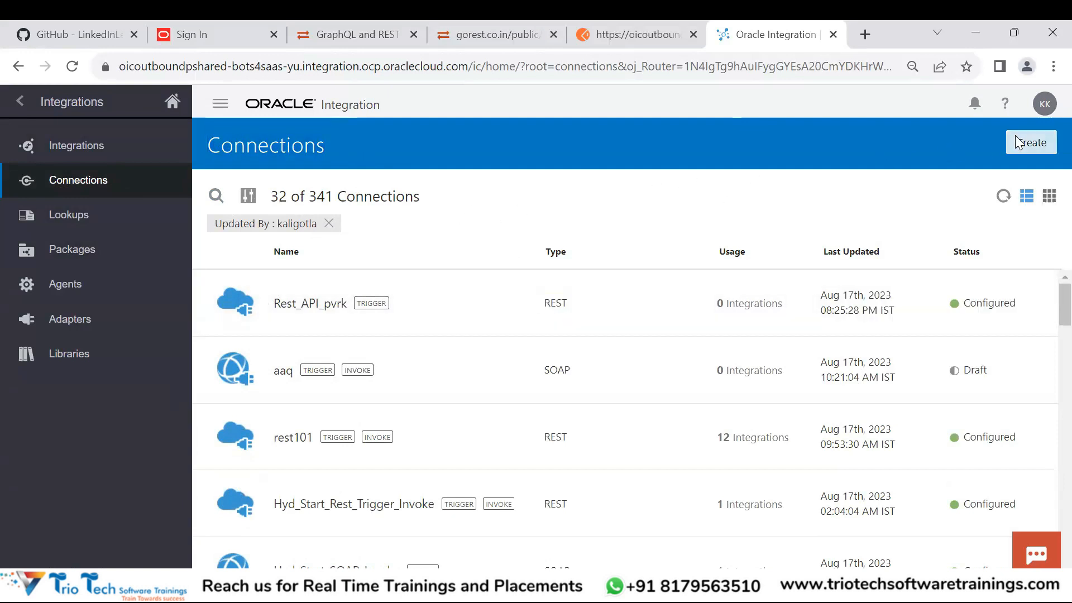
- Start creating a connection and browse the adapters available for it
{"action": "left_click", "coordinate": [1030, 145]}
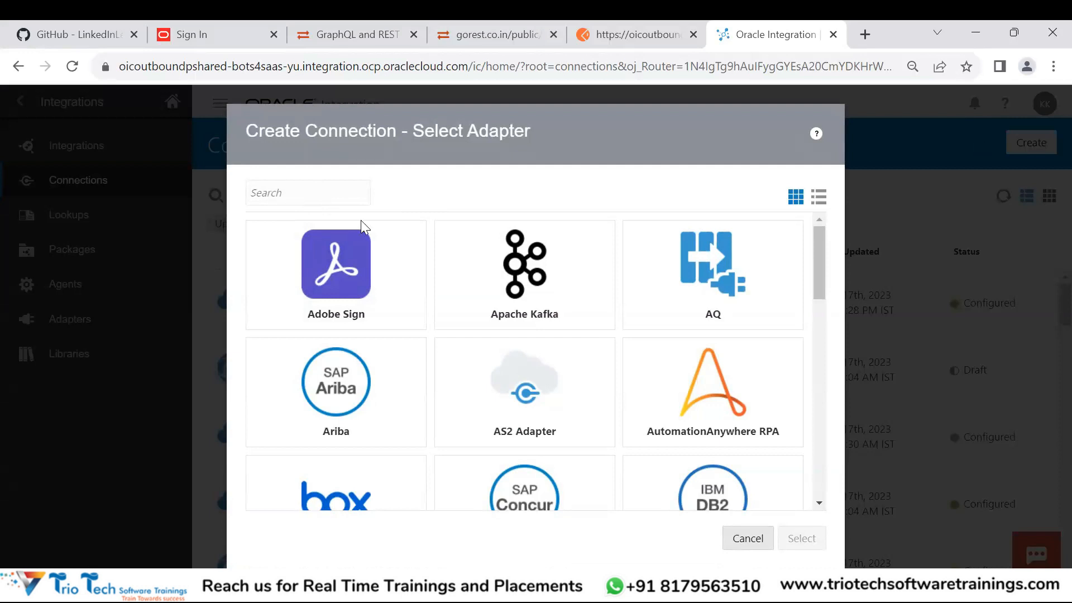
{"action": "scroll", "coordinate": [687, 276], "scroll_direction": "down", "scroll_amount": 5}
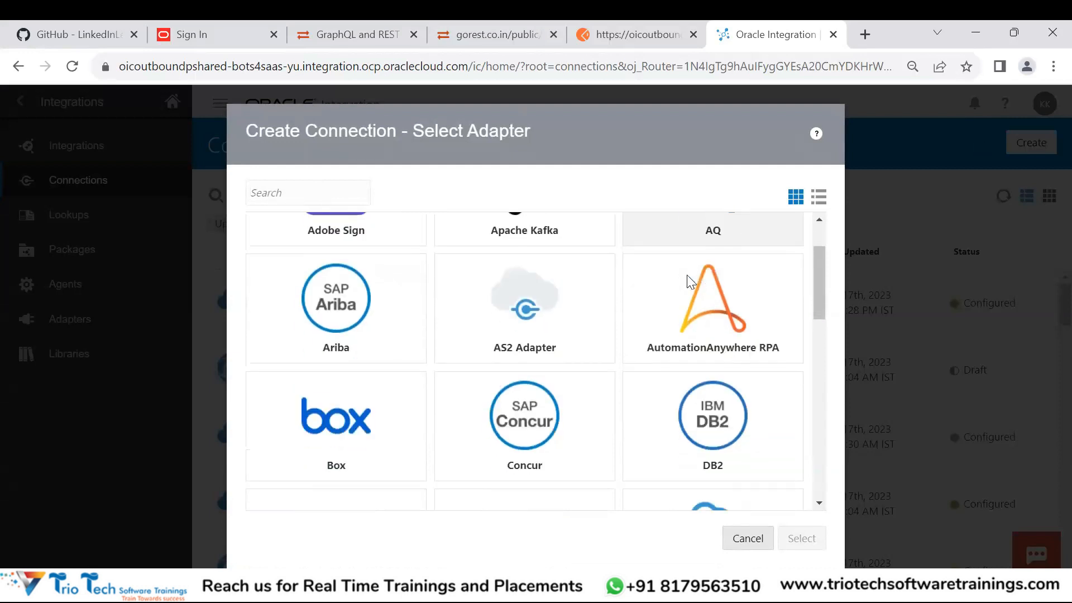
{"action": "scroll", "coordinate": [688, 277], "scroll_direction": "down", "scroll_amount": 5}
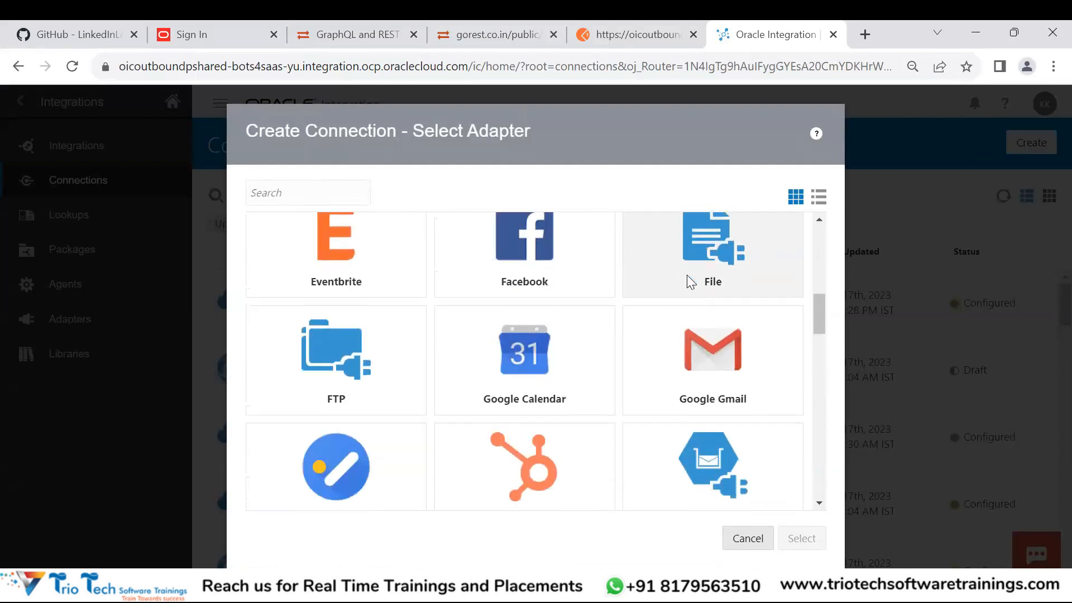
{"action": "scroll", "coordinate": [687, 277], "scroll_direction": "down", "scroll_amount": 4}
{"action": "scroll", "coordinate": [690, 282], "scroll_direction": "down", "scroll_amount": 15}
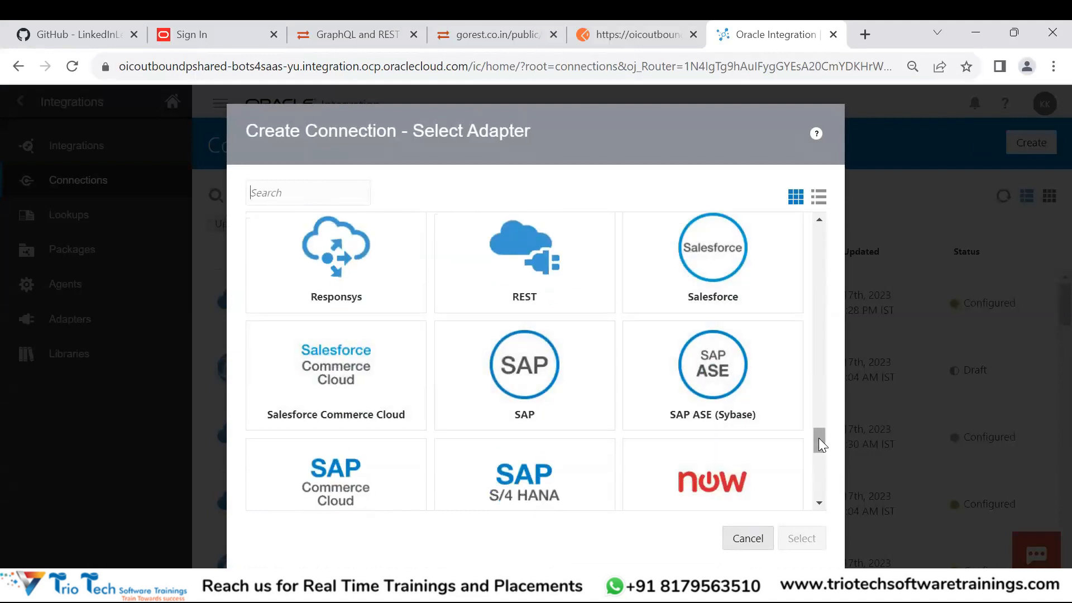
{"action": "left_click_drag", "start_coordinate": [818, 438], "coordinate": [816, 225]}
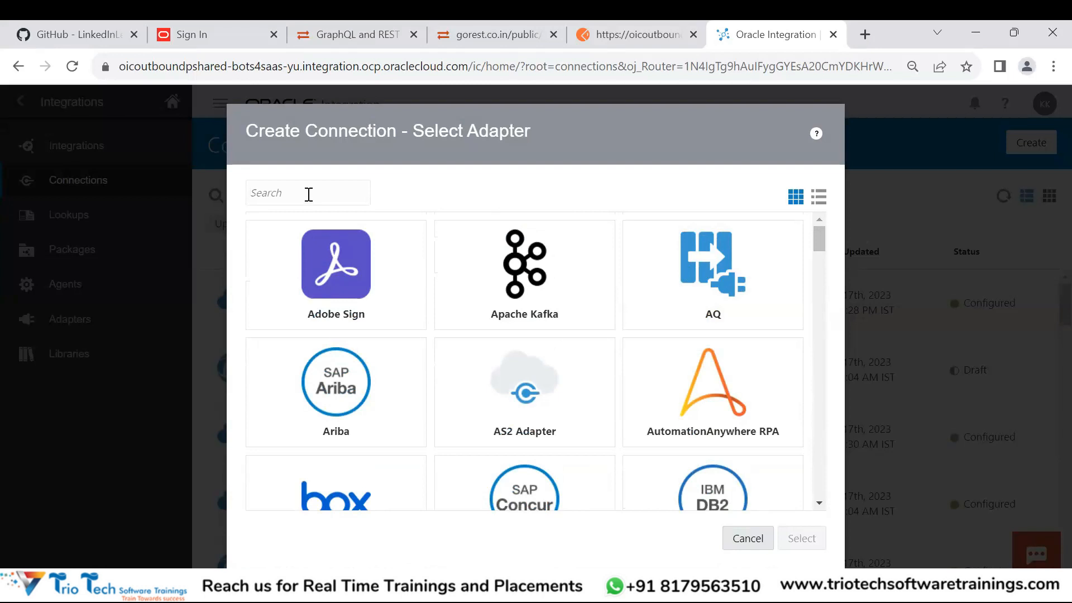
- Search the adapters for "Rest" and choose the REST adapter for the new connection
{"action": "type", "text": "Rest"}
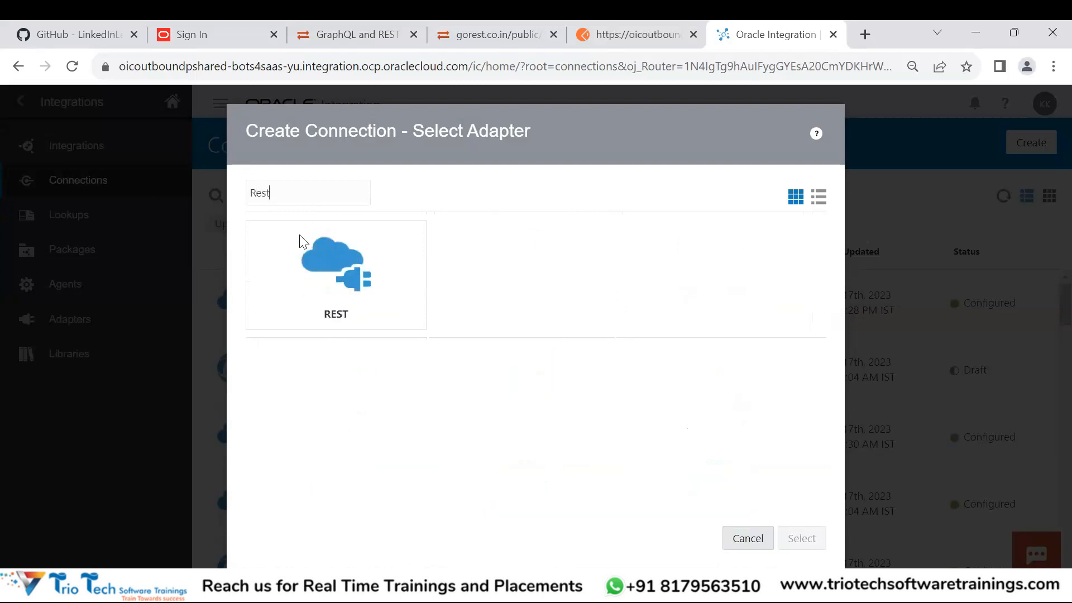
{"action": "left_click", "coordinate": [306, 261]}
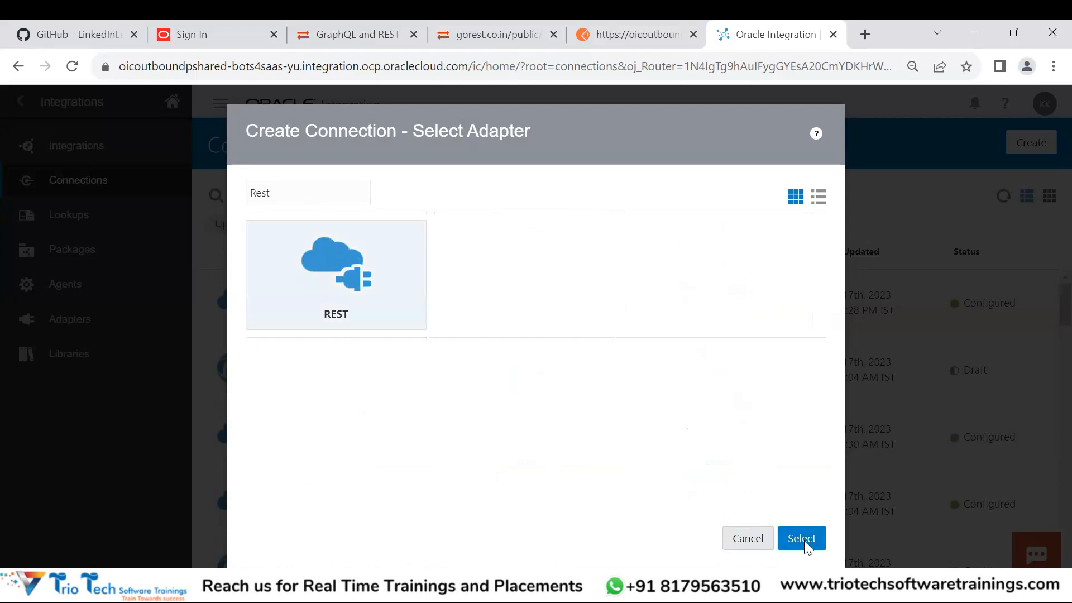
{"action": "left_click", "coordinate": [801, 538]}
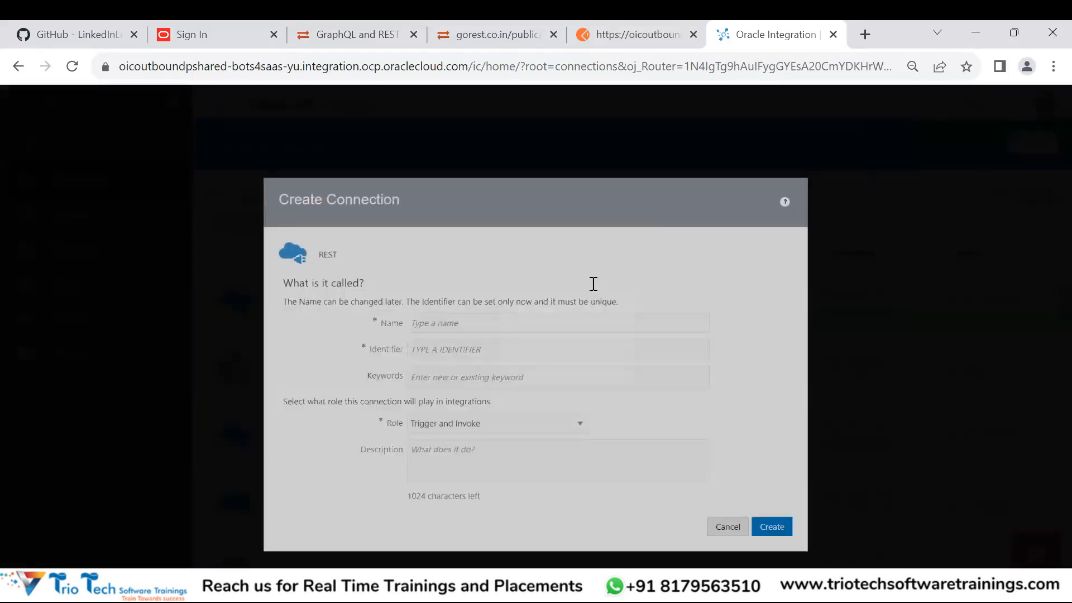
- Try entering a name for the new REST connection, and cancel its creation
{"action": "left_click_drag", "start_coordinate": [474, 157], "coordinate": [467, 122]}
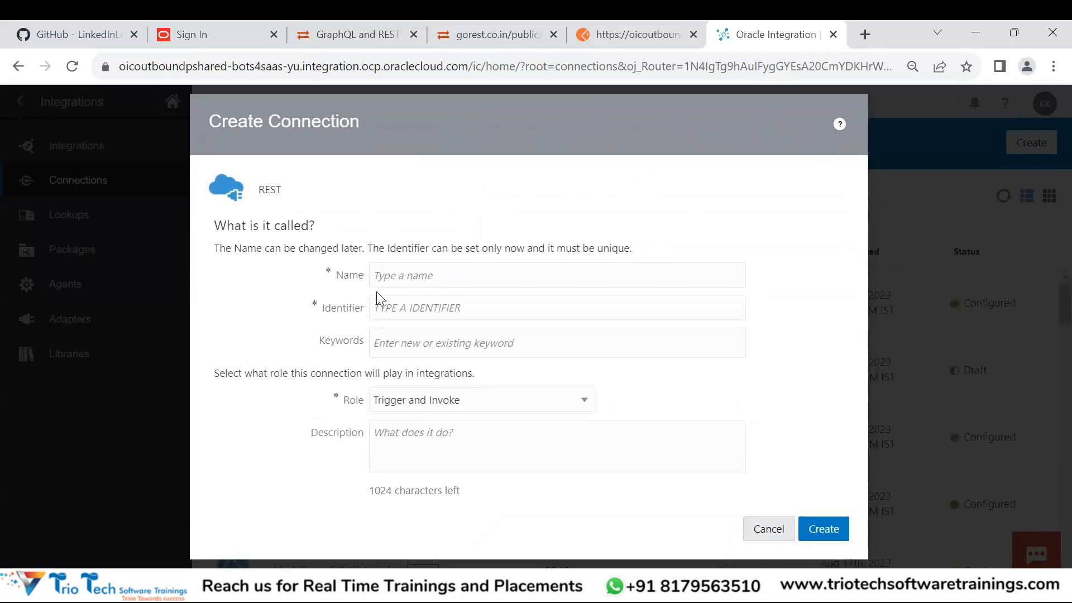
{"action": "left_click_drag", "start_coordinate": [216, 225], "coordinate": [371, 235]}
{"action": "left_click", "coordinate": [402, 278]}
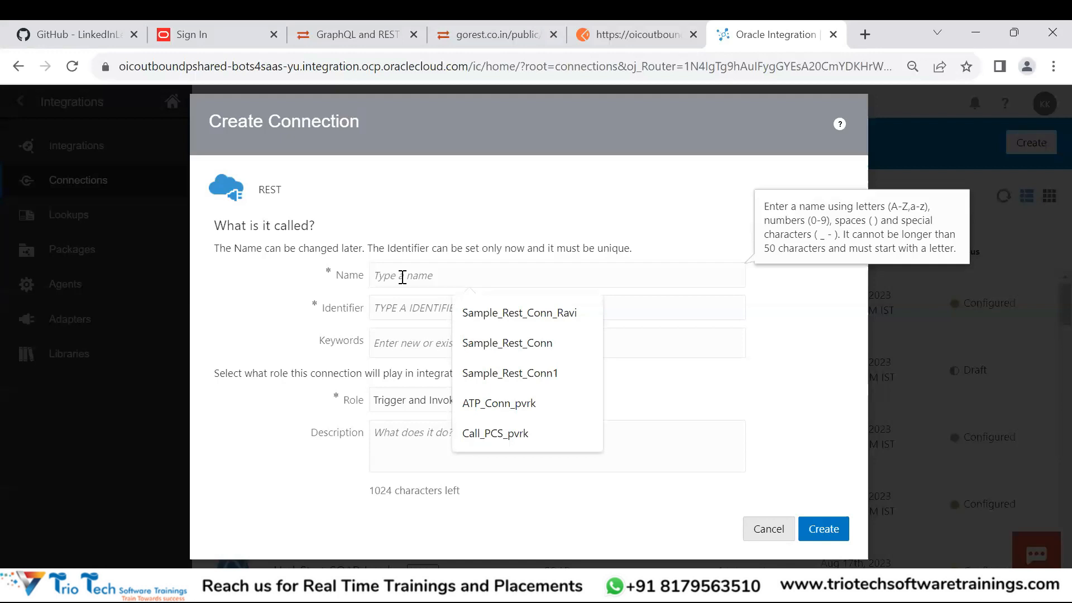
{"action": "left_click", "coordinate": [402, 278]}
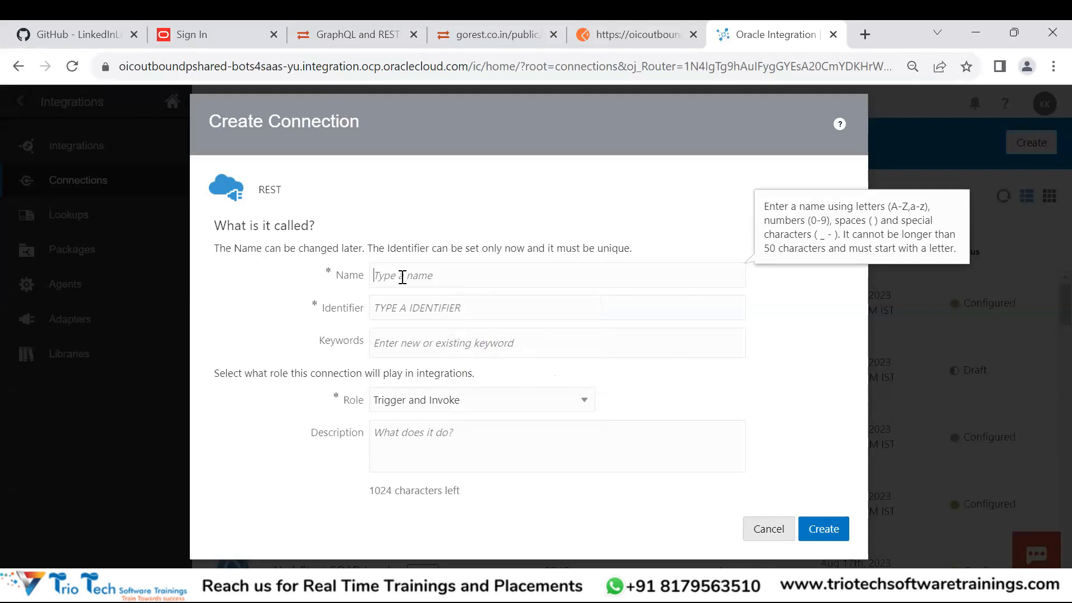
{"action": "type", "text": "Re"}
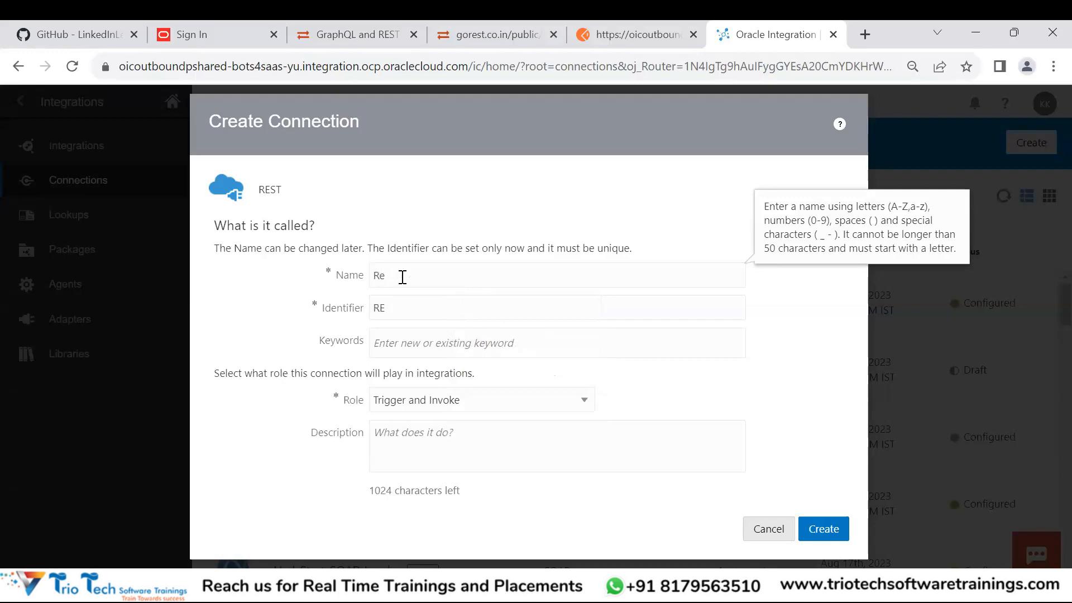
{"action": "type", "text": "st_COonn"}
{"action": "left_click", "coordinate": [746, 530]}
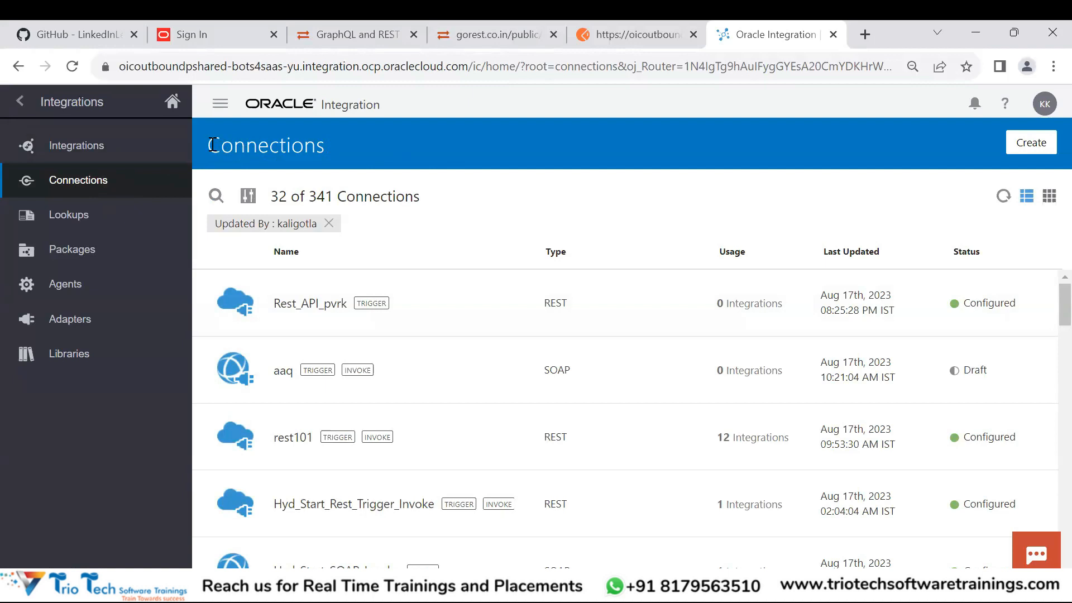
- Check which integrations use the rest101 connection
{"action": "mouse_move", "coordinate": [445, 334]}
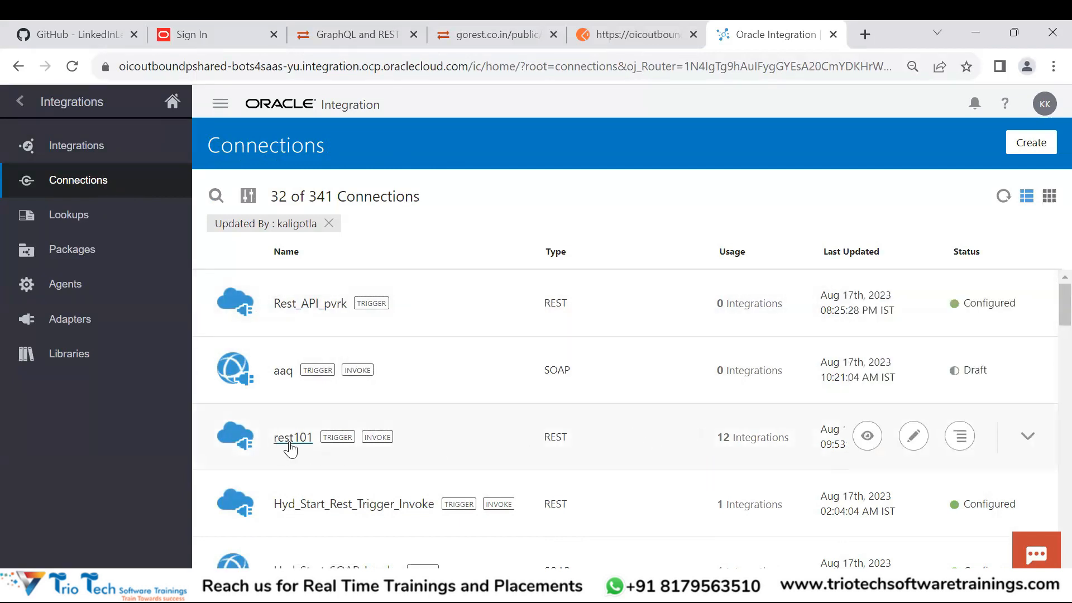
{"action": "left_click", "coordinate": [724, 446]}
{"action": "scroll", "coordinate": [434, 439], "scroll_direction": "down", "scroll_amount": 2}
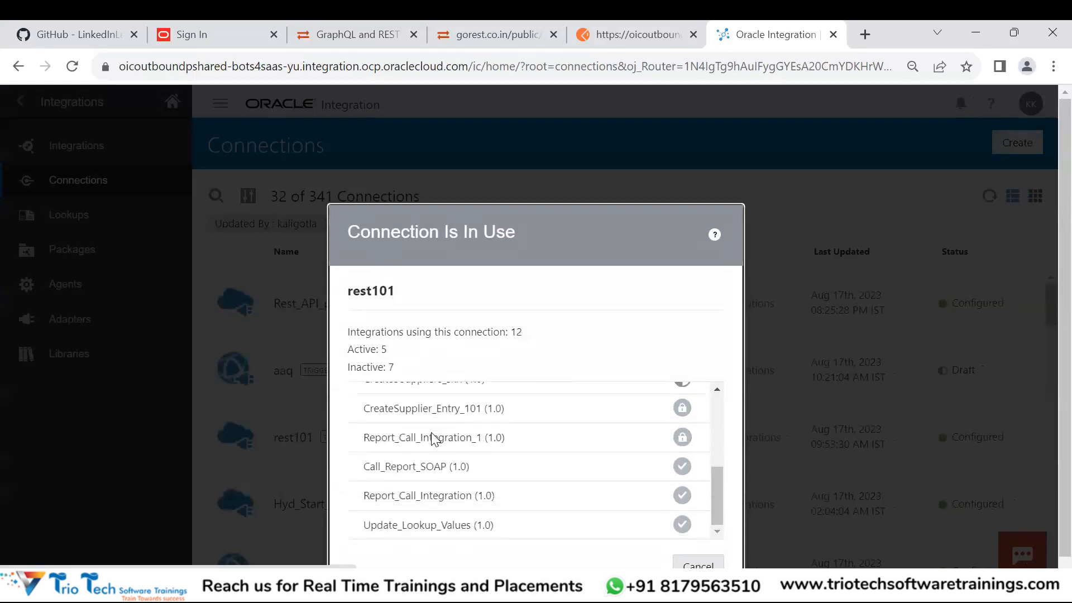
{"action": "left_click", "coordinate": [698, 565]}
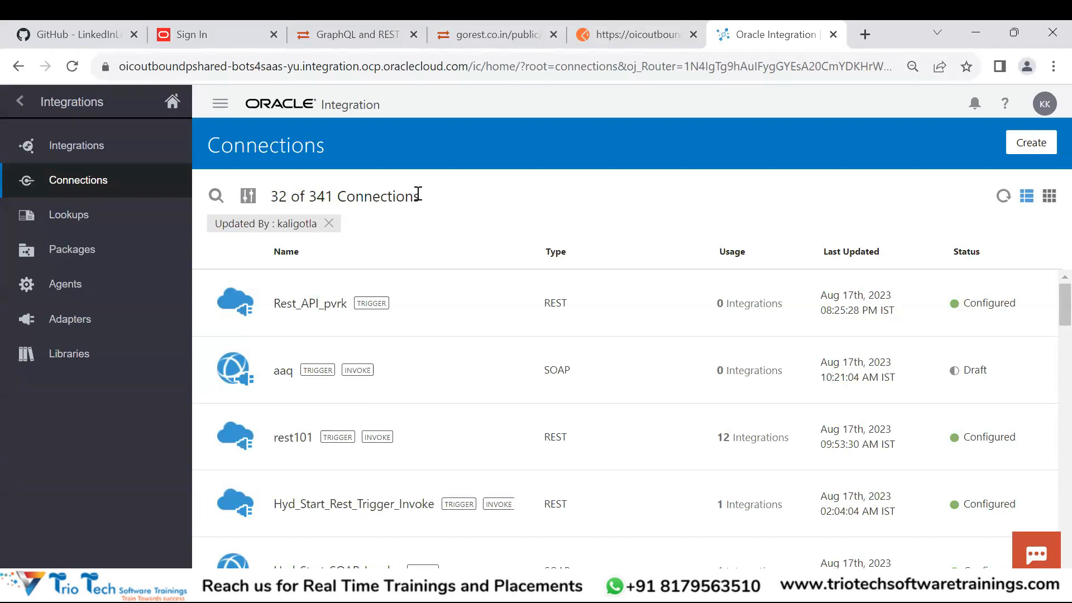
- Start a new connection, search its adapter list for "Erp", and clear the search
{"action": "left_click", "coordinate": [1045, 144]}
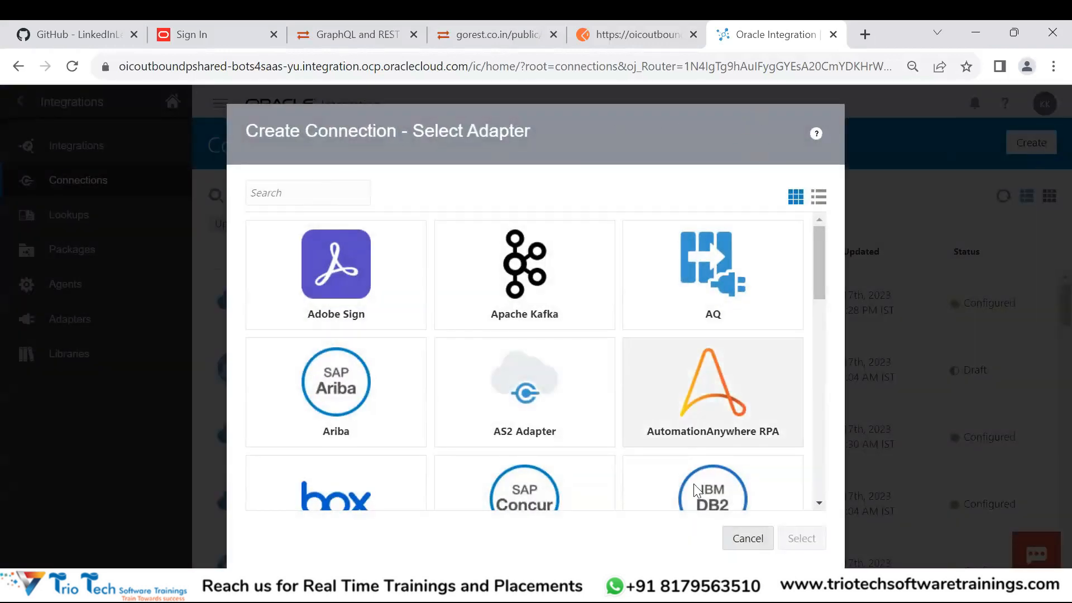
{"action": "left_click", "coordinate": [747, 539]}
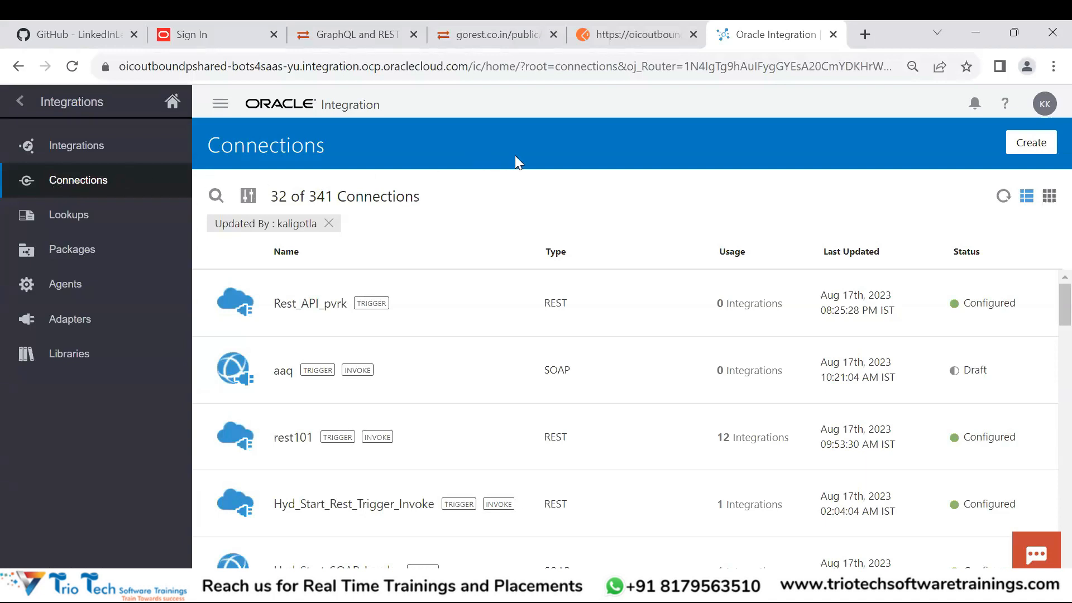
{"action": "left_click", "coordinate": [1030, 143]}
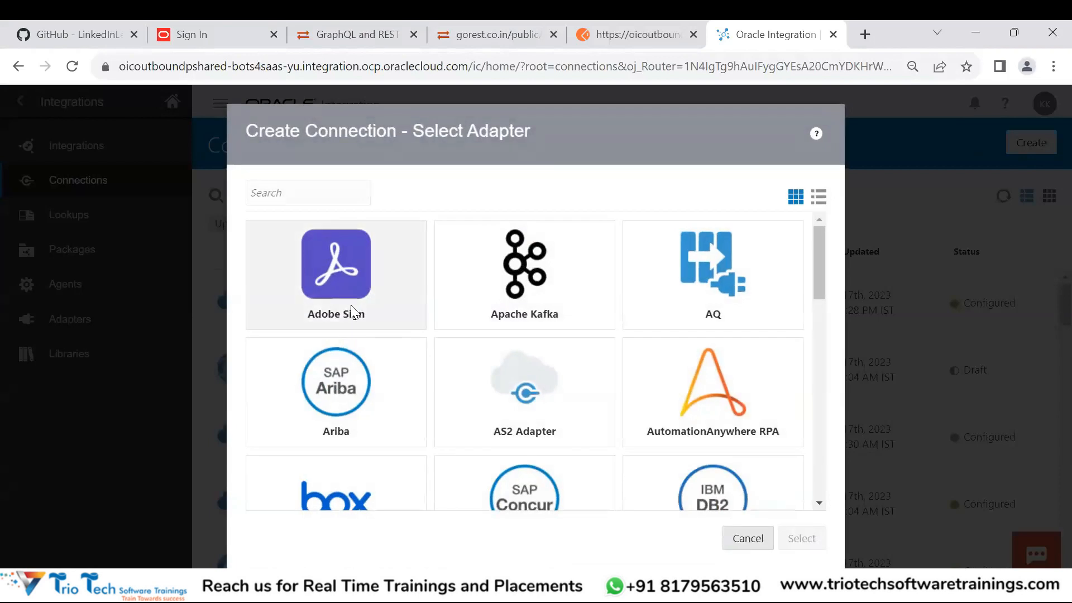
{"action": "left_click", "coordinate": [310, 196]}
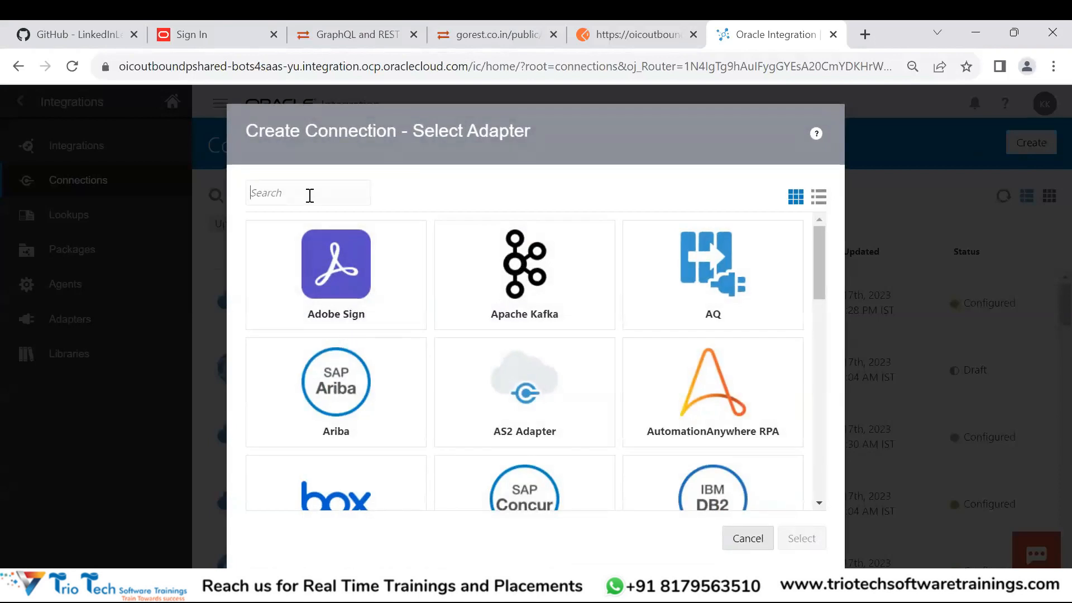
{"action": "type", "text": "Erp"}
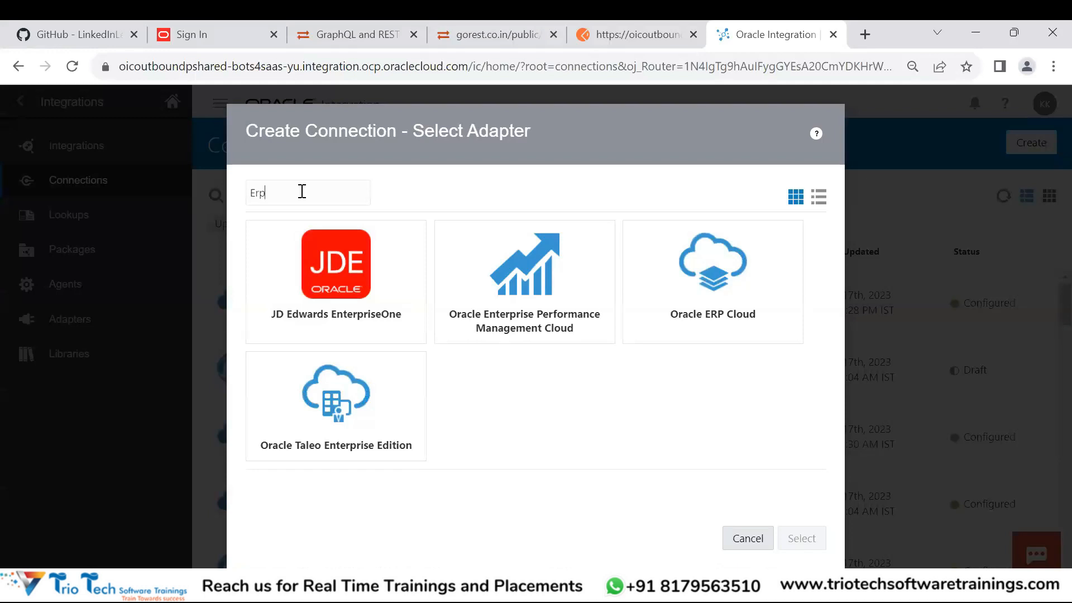
{"action": "key", "text": "BackSpace"}
{"action": "key", "text": "BackSpace"}
{"action": "key", "text": "BackSpace"}
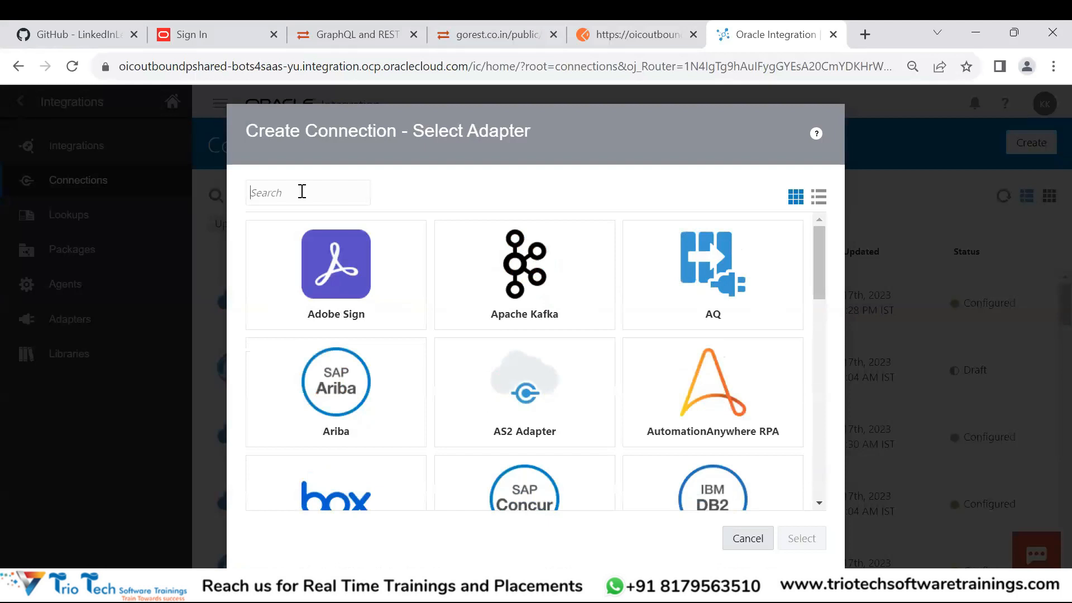
- Search the adapter list for "Rest" and select the REST adapter for the new connection
{"action": "type", "text": "Rest"}
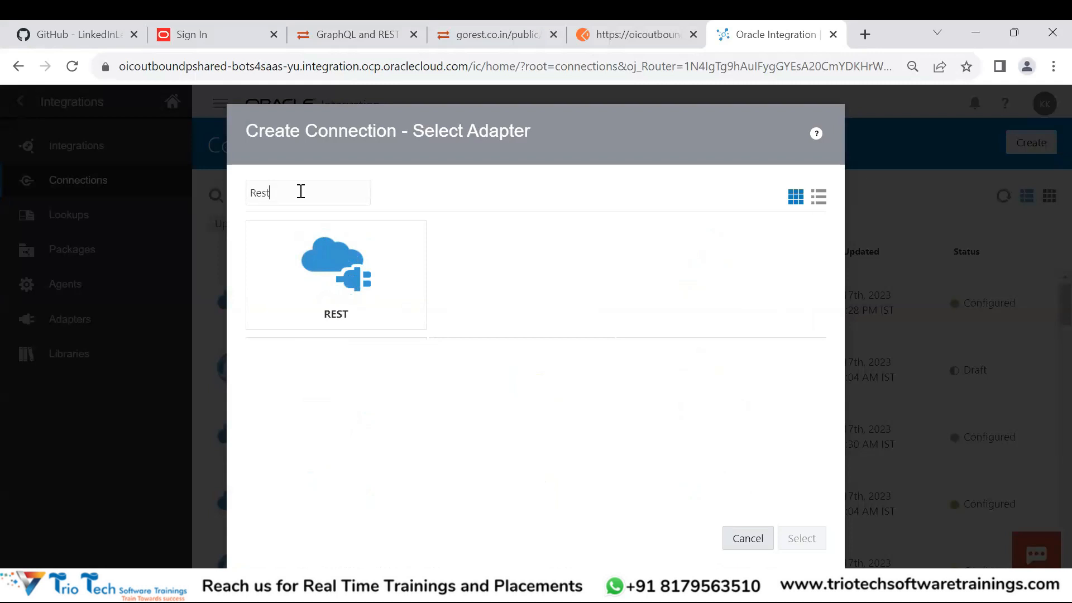
{"action": "left_click", "coordinate": [322, 266]}
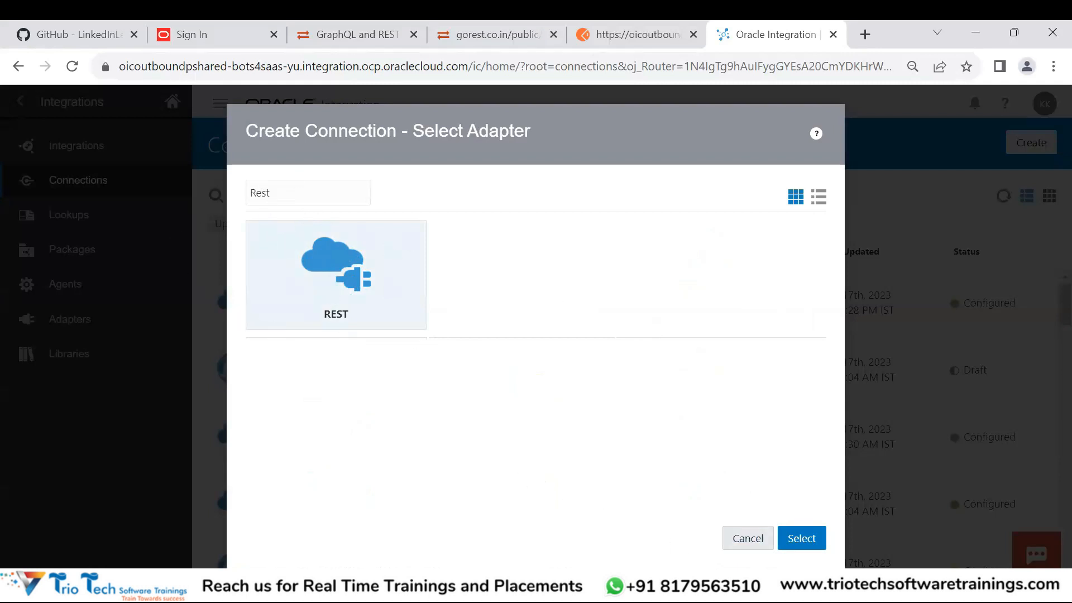
{"action": "left_click", "coordinate": [805, 537]}
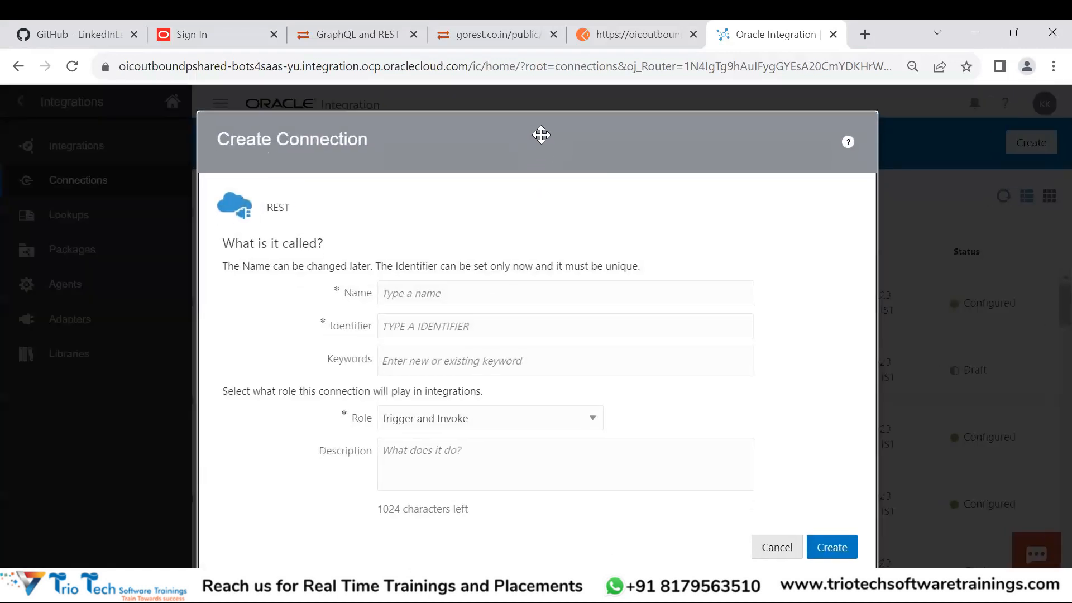
- Name the new REST connection "Rest_Conn_Demo_" followed by the person's first name, keeping the matching uppercase identifier
{"action": "left_click", "coordinate": [434, 290]}
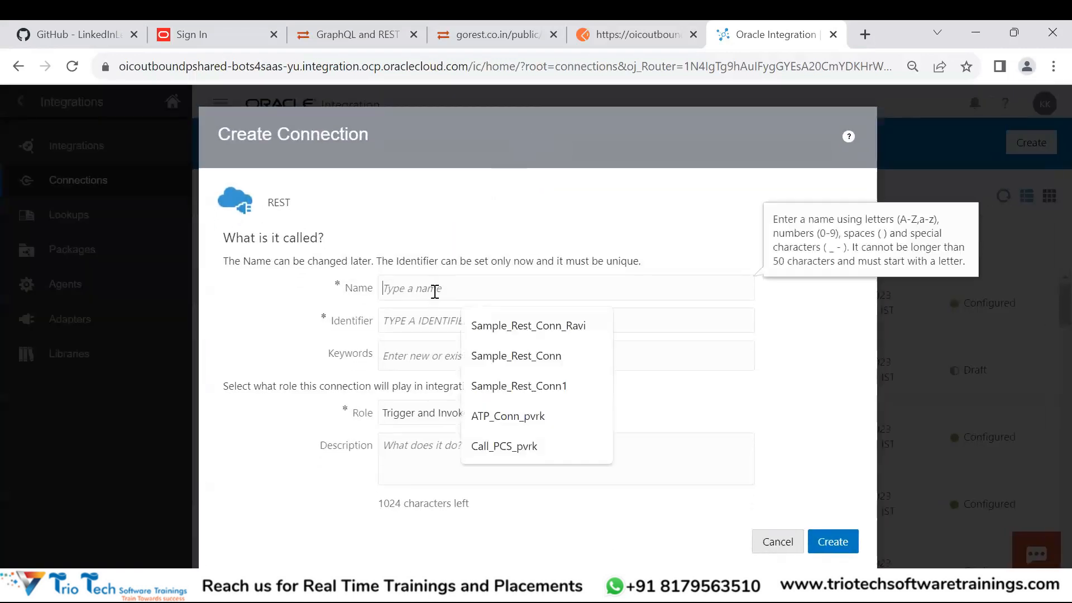
{"action": "left_click", "coordinate": [508, 200]}
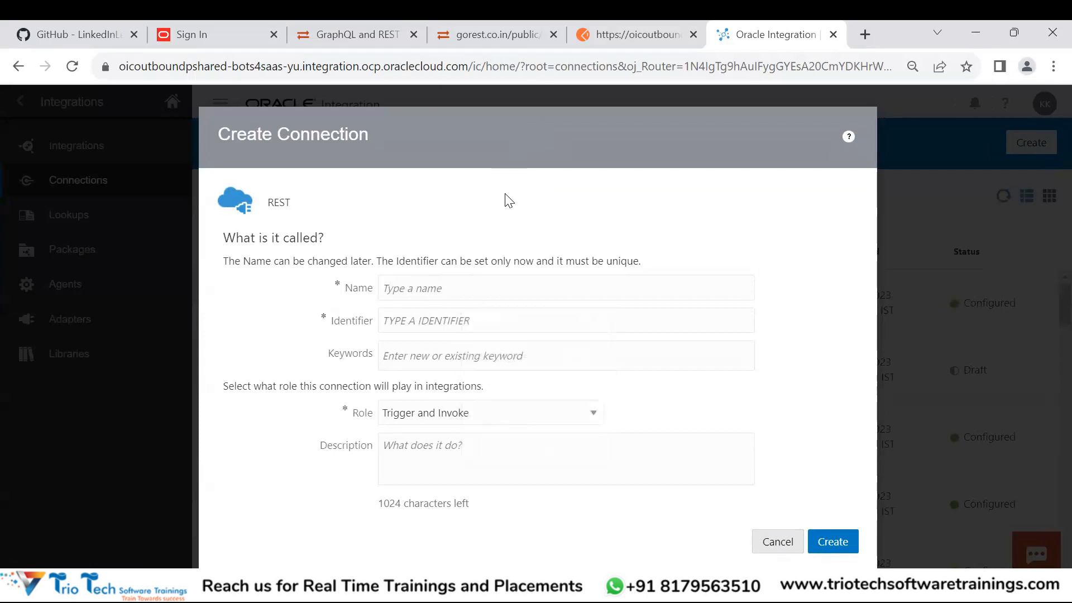
{"action": "left_click", "coordinate": [412, 290]}
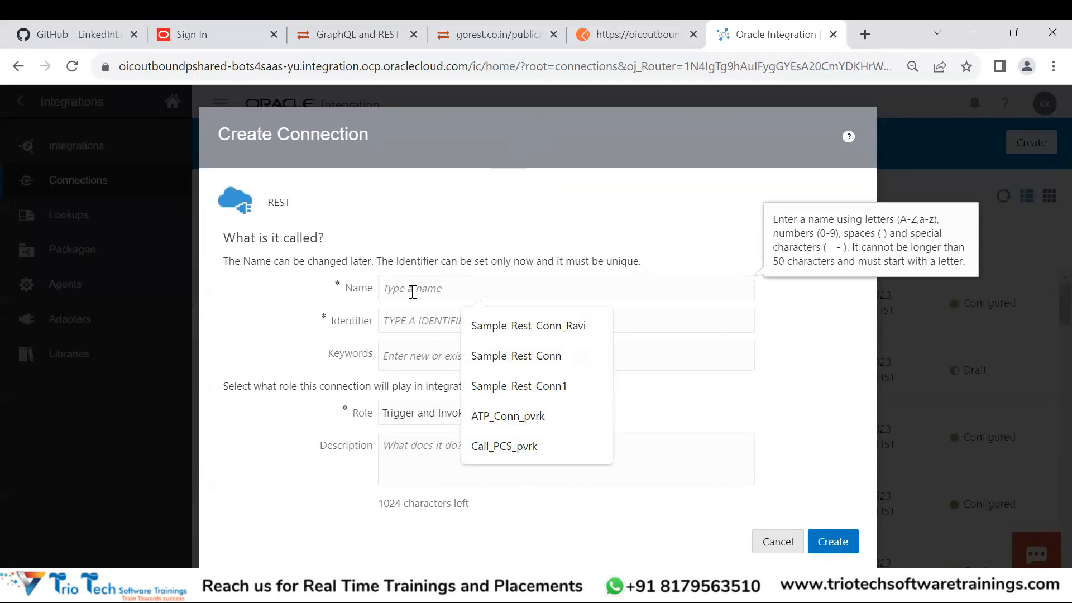
{"action": "type", "text": "Rest_"}
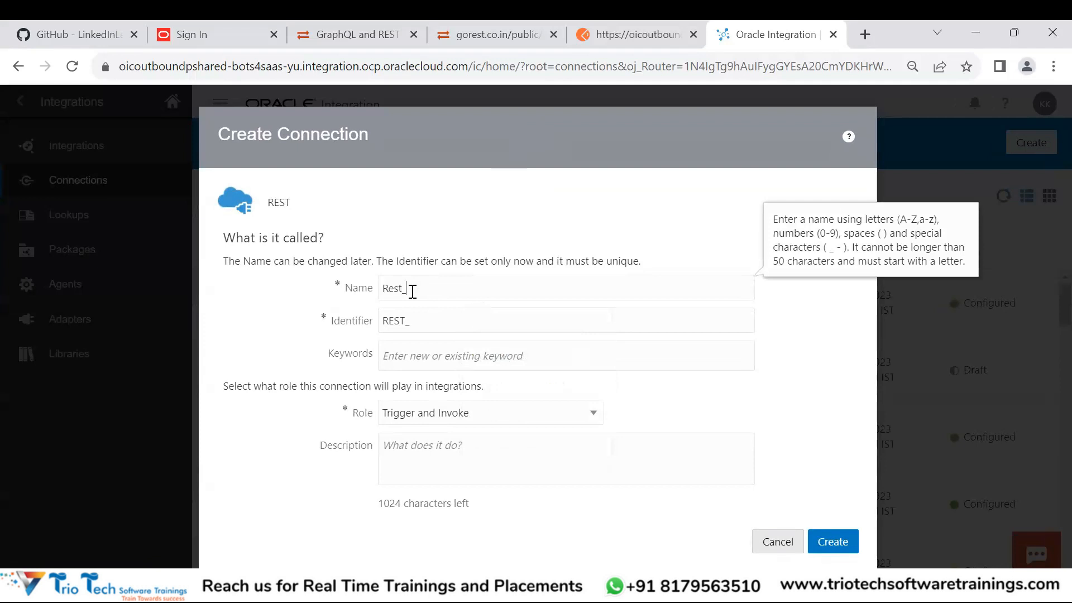
{"action": "type", "text": "Conn_"}
{"action": "type", "text": "Demo_"}
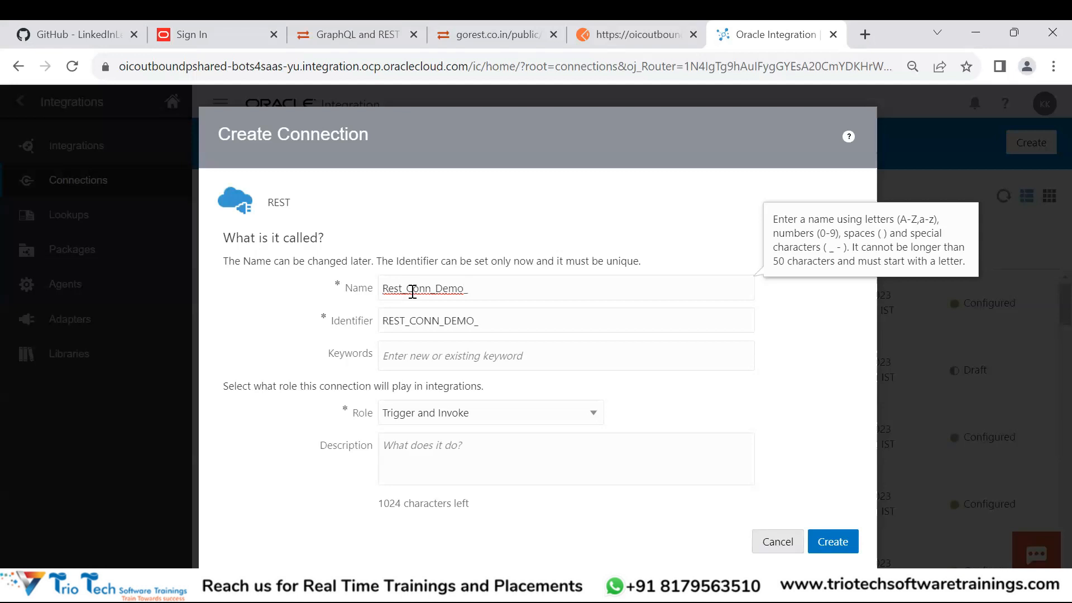
{"action": "type", "text": "Srini"}
{"action": "left_click_drag", "start_coordinate": [489, 288], "coordinate": [470, 288]}
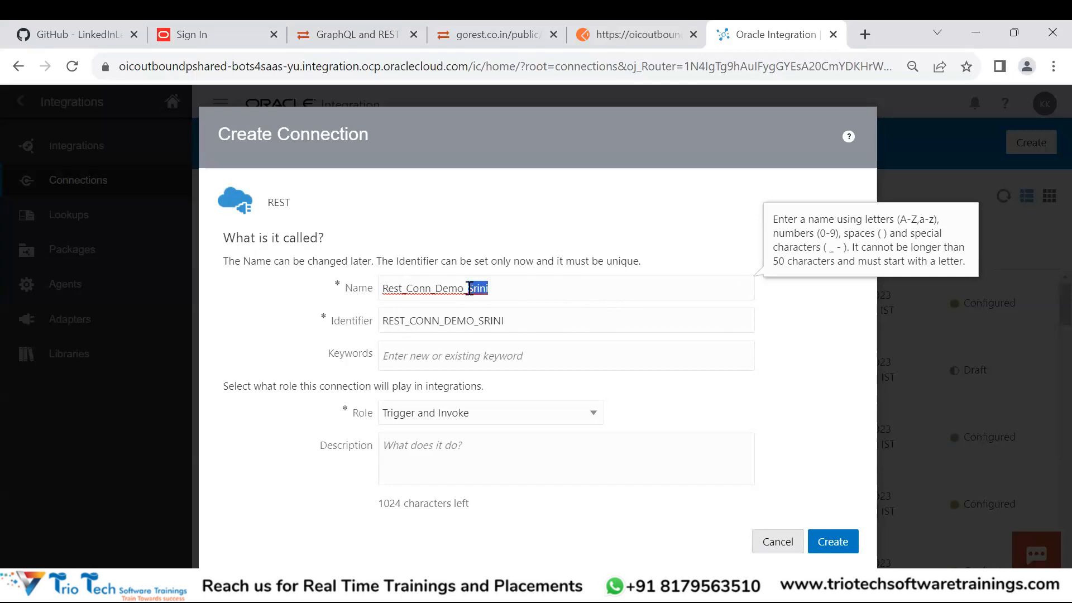
{"action": "left_click", "coordinate": [516, 290]}
{"action": "left_click", "coordinate": [518, 321]}
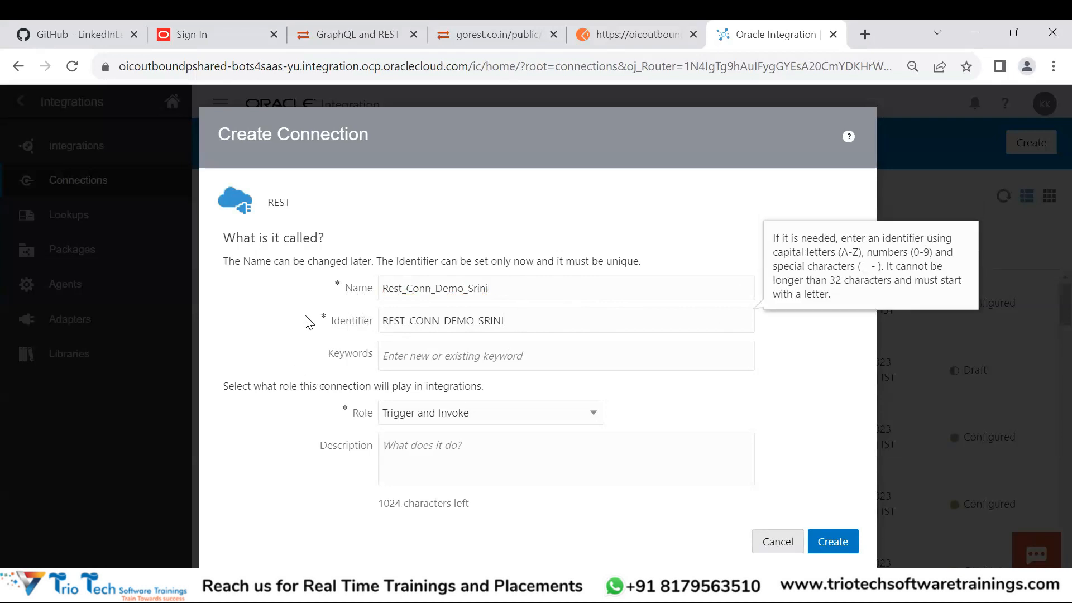
{"action": "left_click", "coordinate": [498, 288]}
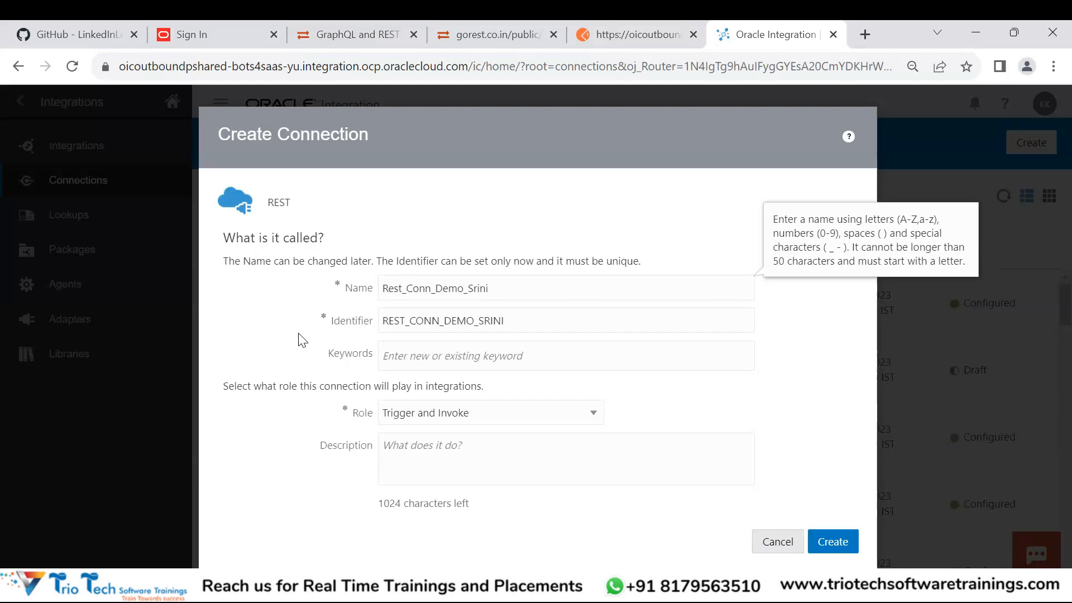
- Look over the existing keywords without choosing one, and set the connection's role to Trigger
{"action": "left_click", "coordinate": [436, 361]}
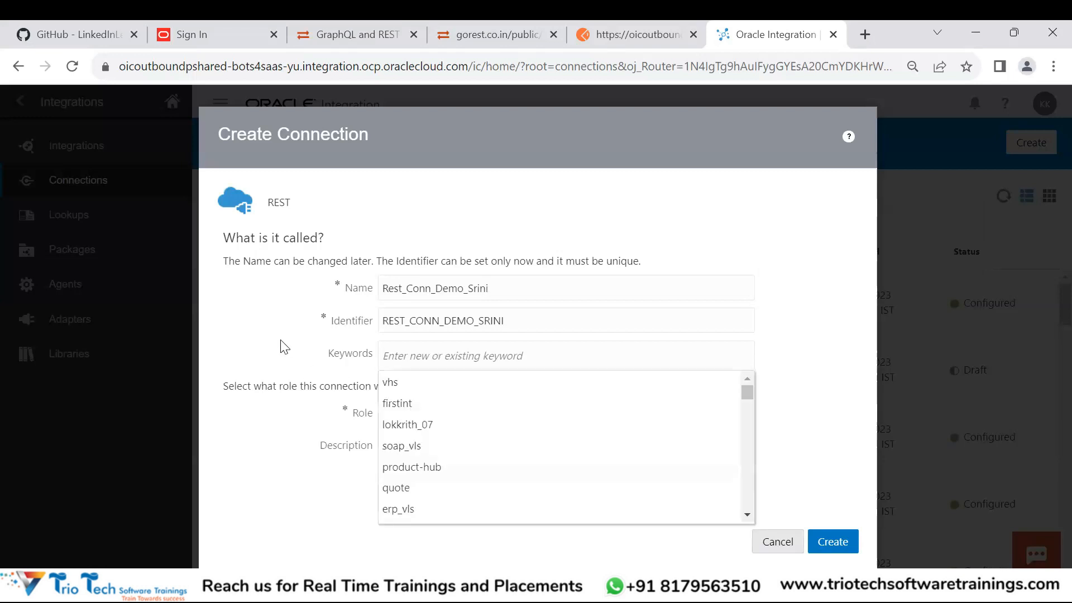
{"action": "left_click", "coordinate": [282, 346]}
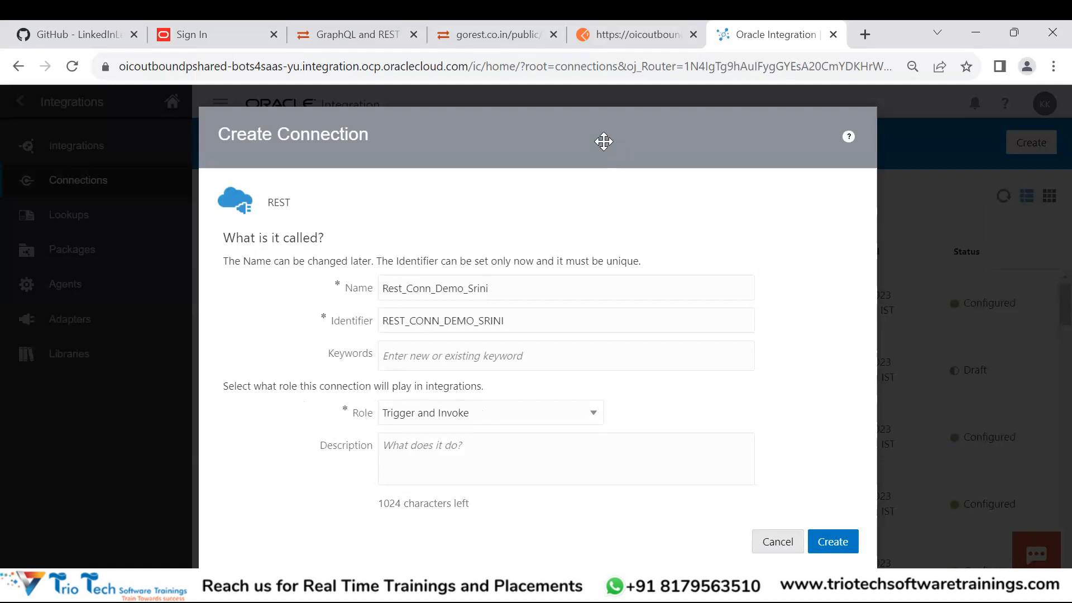
{"action": "left_click", "coordinate": [251, 429]}
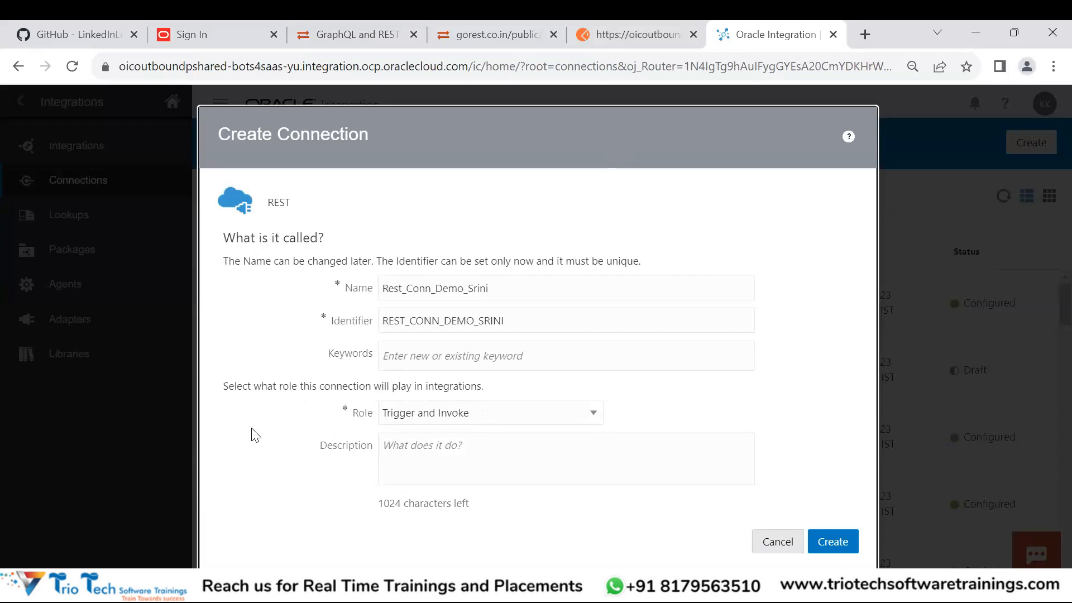
{"action": "left_click", "coordinate": [475, 417]}
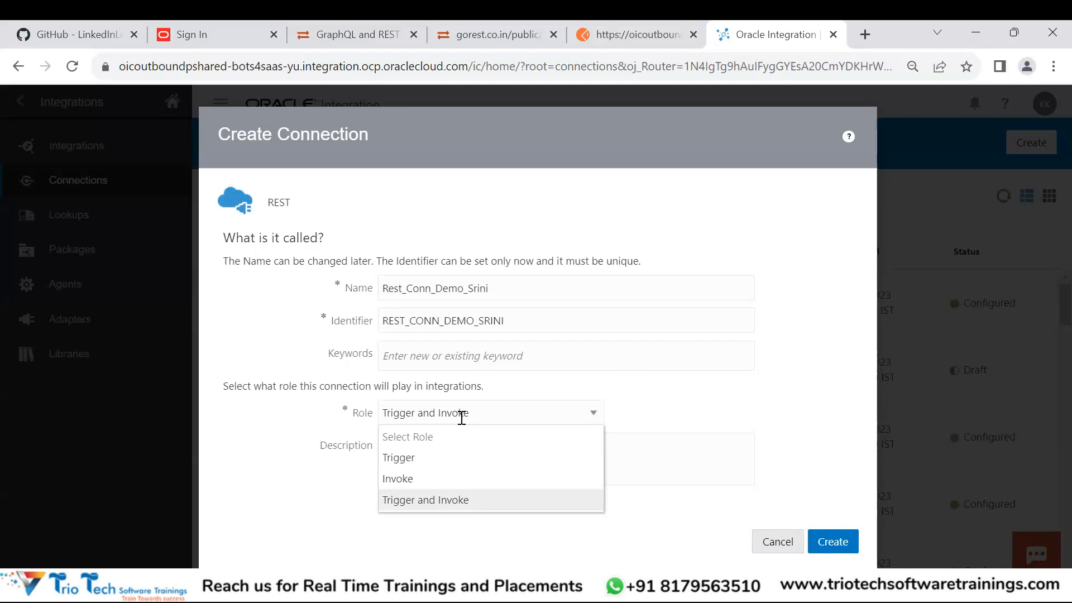
{"action": "left_click", "coordinate": [405, 465]}
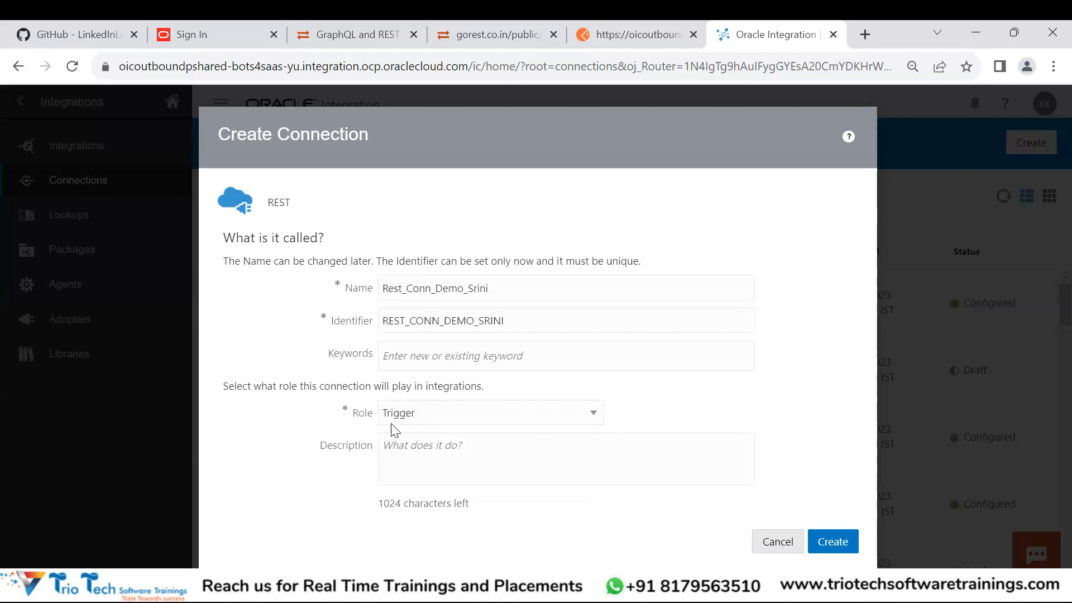
{"action": "left_click", "coordinate": [429, 417]}
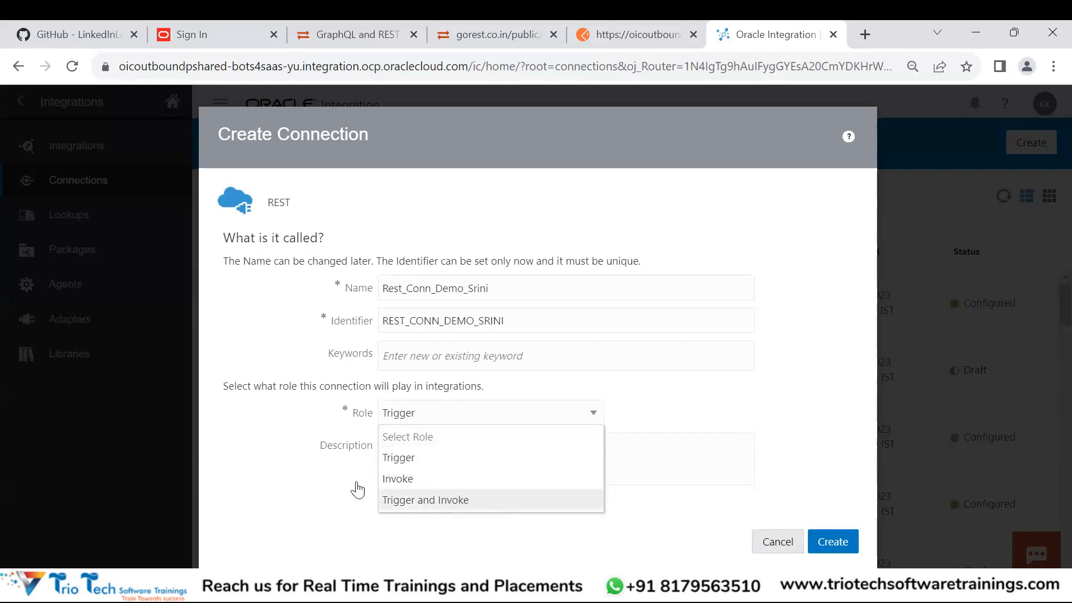
{"action": "left_click", "coordinate": [311, 505]}
- Enter the description "we are triggering the OIC integration" and create the connection
{"action": "left_click", "coordinate": [433, 463]}
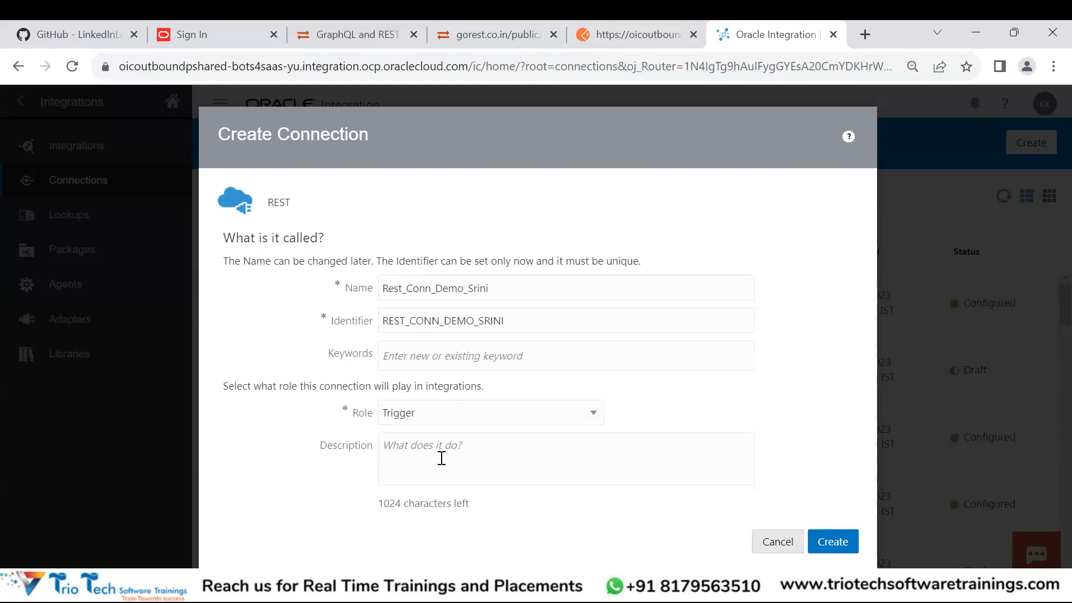
{"action": "type", "text": "we ar"}
{"action": "type", "text": "e in"}
{"action": "type", "text": "vo"}
{"action": "type", "text": "trigger"}
{"action": "type", "text": "ing"}
{"action": "type", "text": " the OIC in"}
{"action": "type", "text": "tegration"}
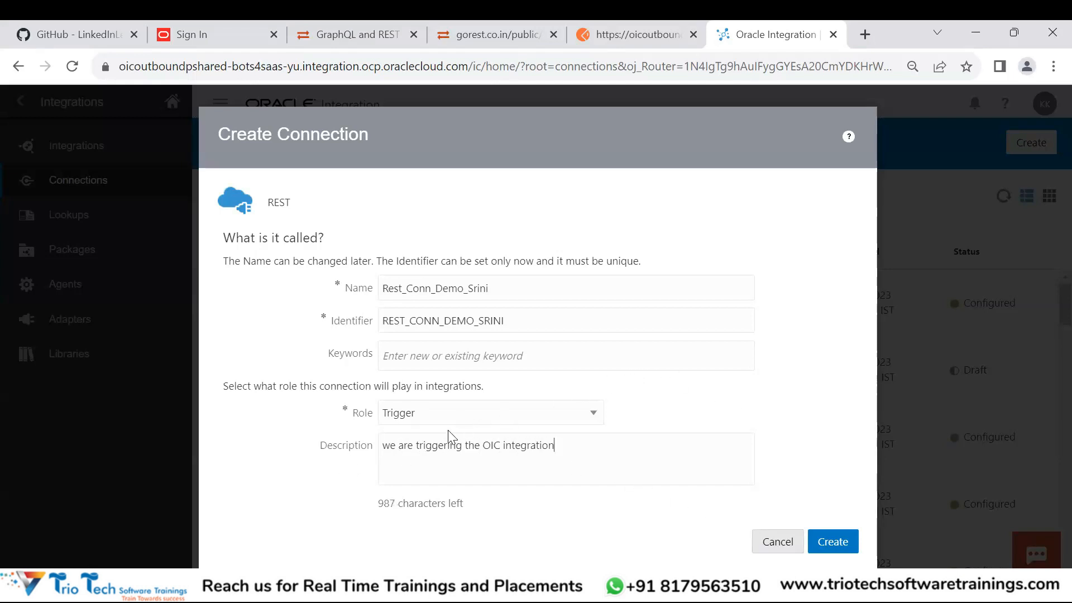
{"action": "left_click", "coordinate": [836, 543]}
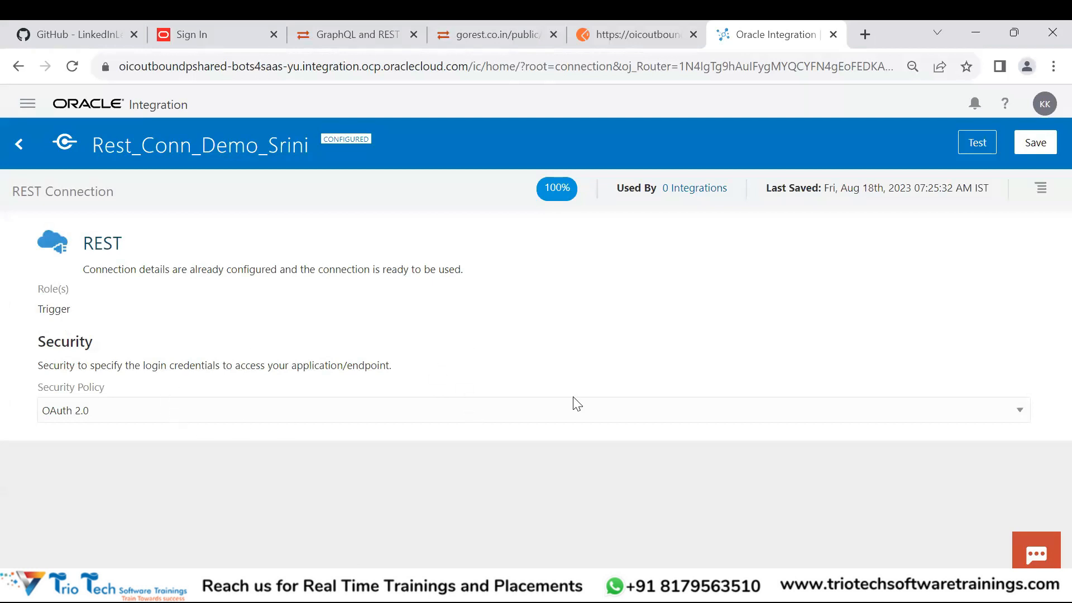
- Set the REST connection's security policy to Basic Authentication
{"action": "left_click", "coordinate": [563, 409]}
{"action": "left_click", "coordinate": [159, 434]}
{"action": "left_click", "coordinate": [310, 415]}
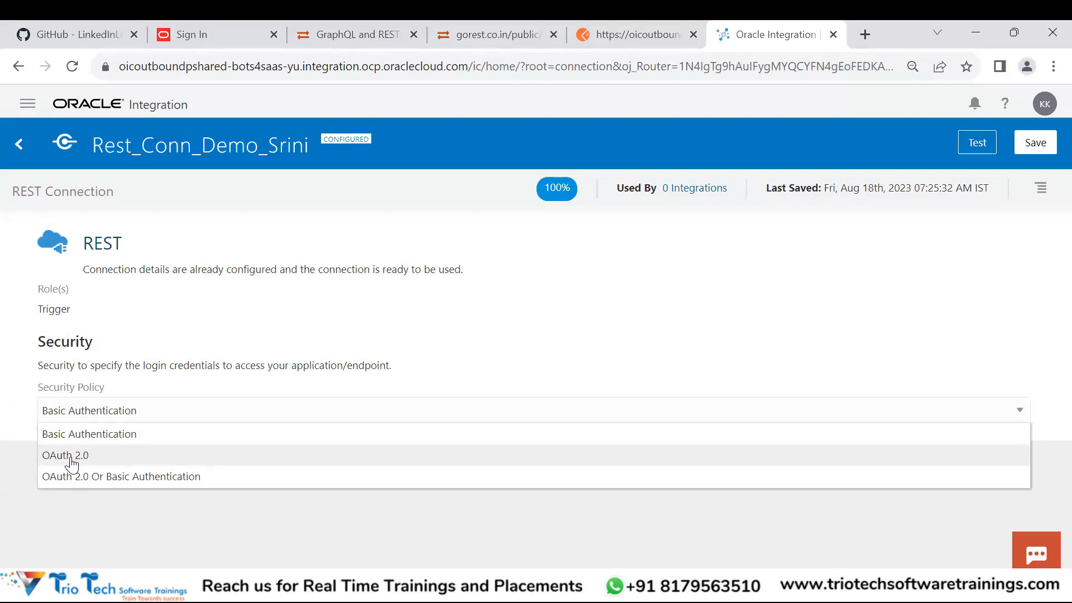
{"action": "left_click", "coordinate": [85, 437]}
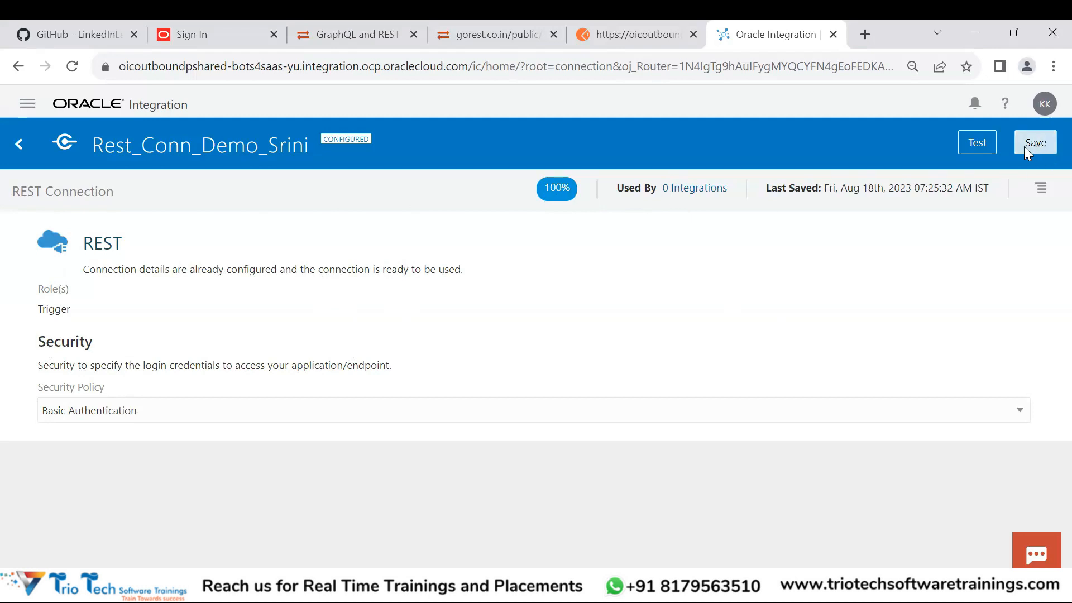
- Test the REST connection, read the test message, and save the connection
{"action": "left_click", "coordinate": [977, 143]}
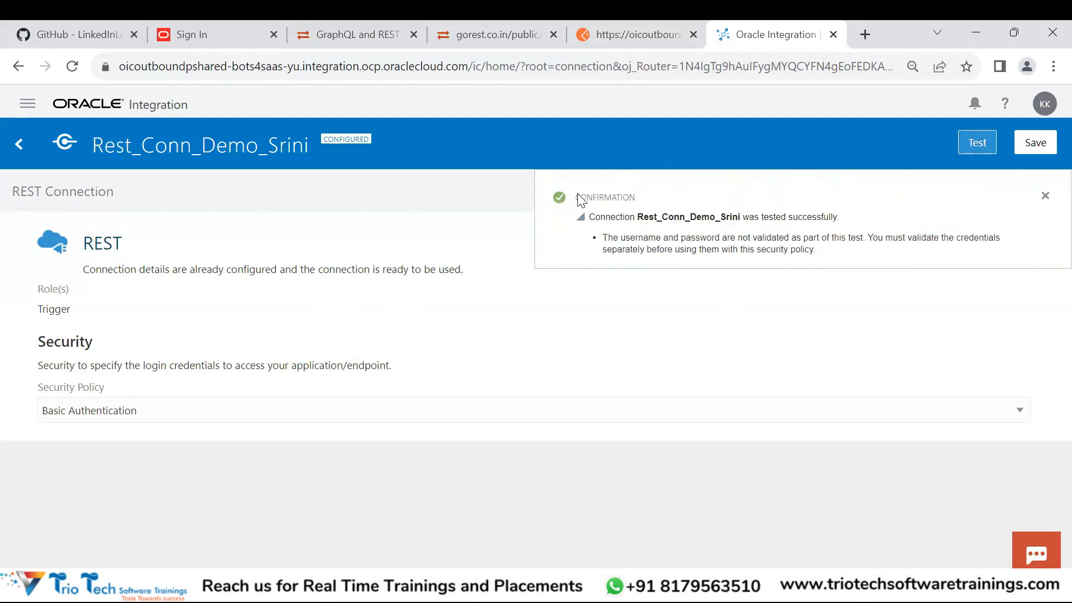
{"action": "left_click_drag", "start_coordinate": [575, 197], "coordinate": [654, 203]}
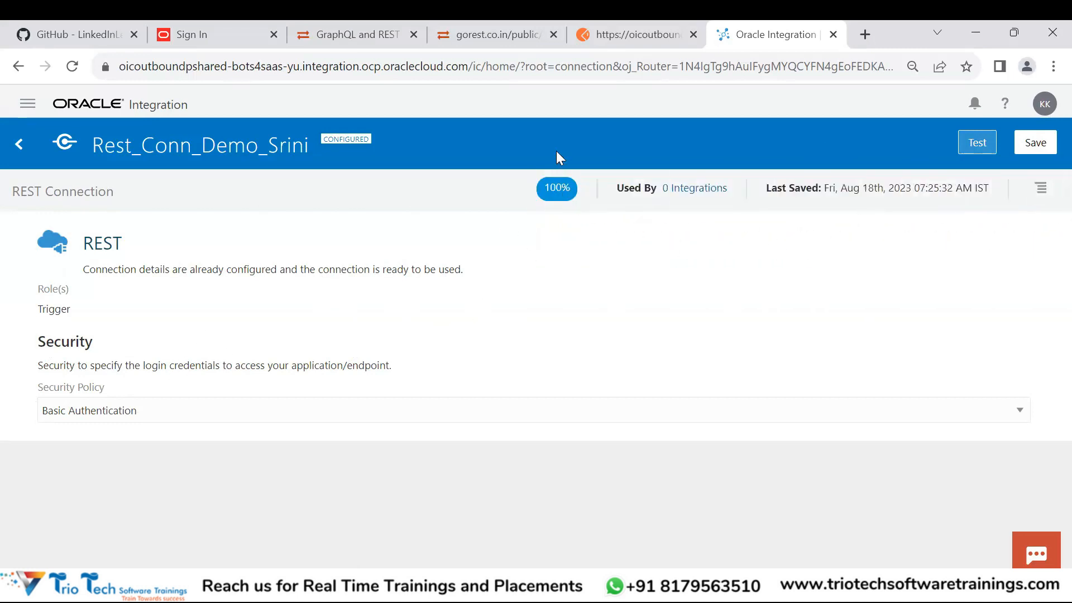
{"action": "left_click", "coordinate": [976, 144]}
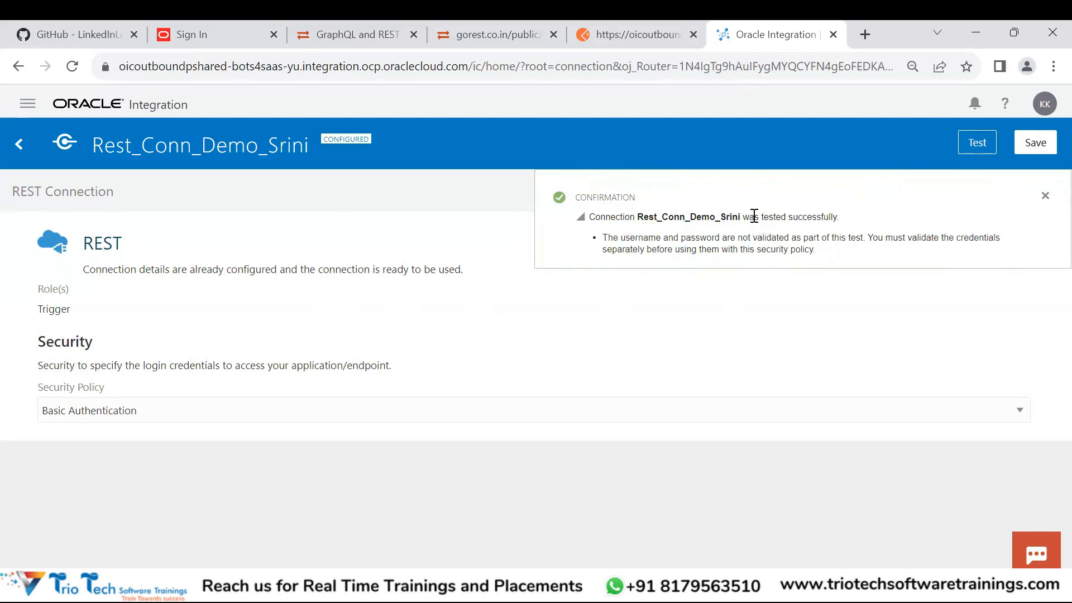
{"action": "left_click_drag", "start_coordinate": [743, 218], "coordinate": [852, 220]}
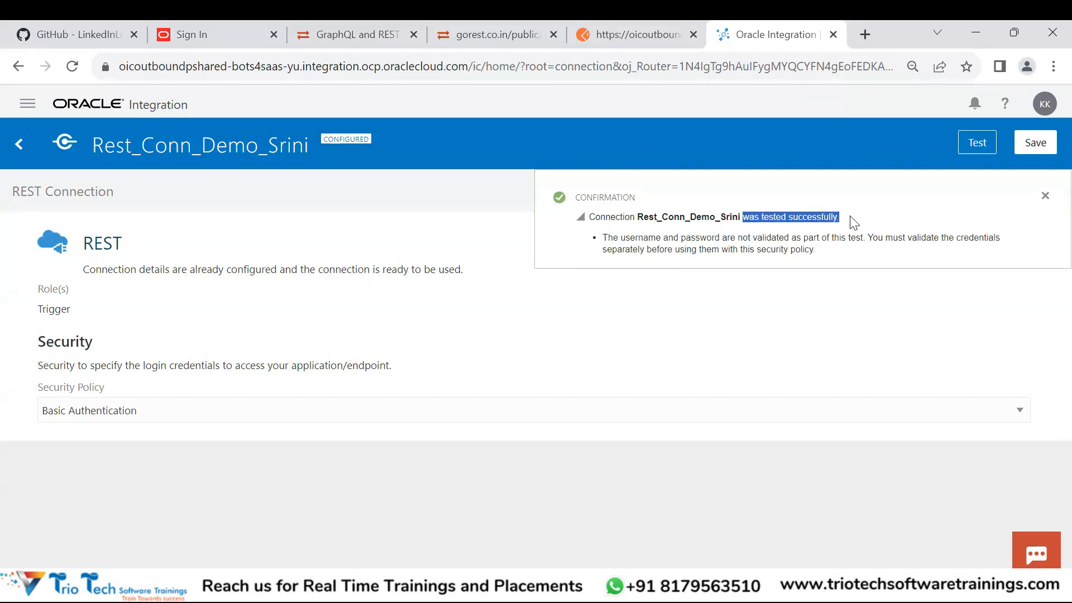
{"action": "left_click", "coordinate": [1044, 195]}
{"action": "left_click", "coordinate": [1036, 142]}
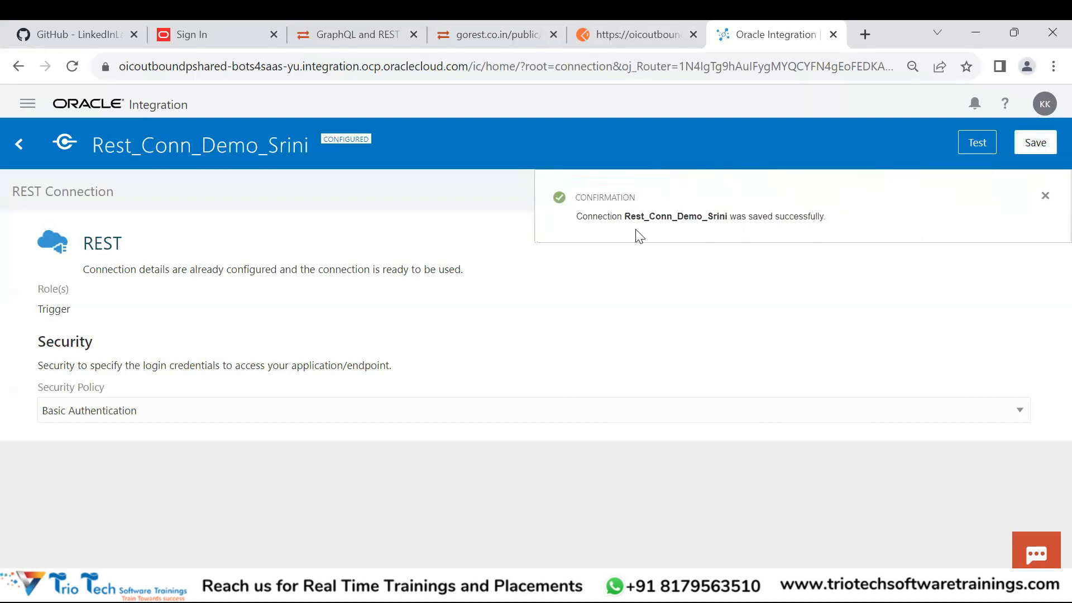
- Return to the connections list and reopen the new REST connection to review its name and role
{"action": "left_click", "coordinate": [17, 146]}
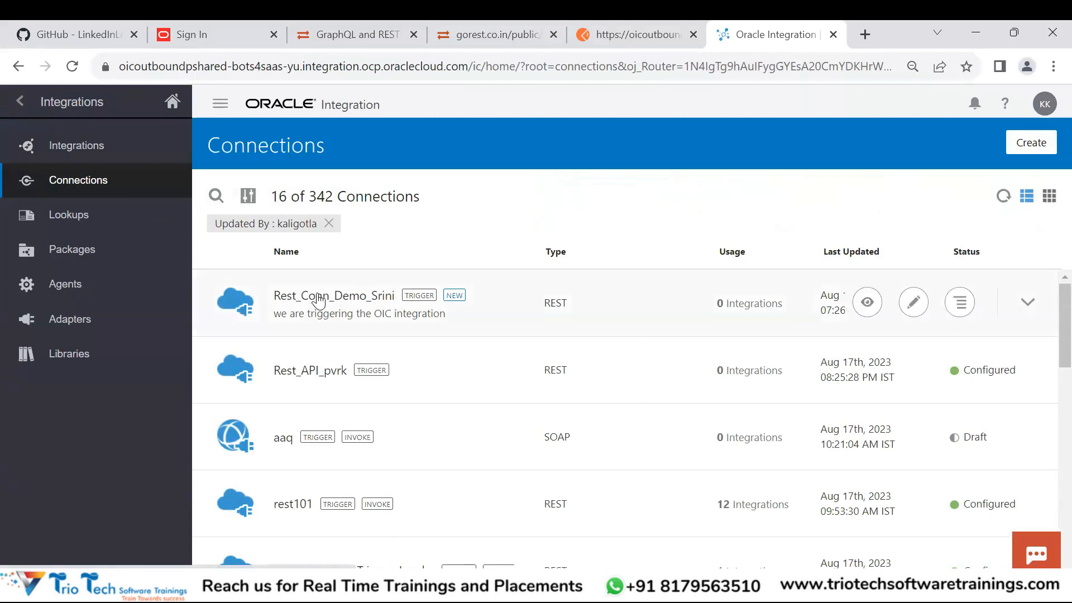
{"action": "left_click", "coordinate": [341, 304]}
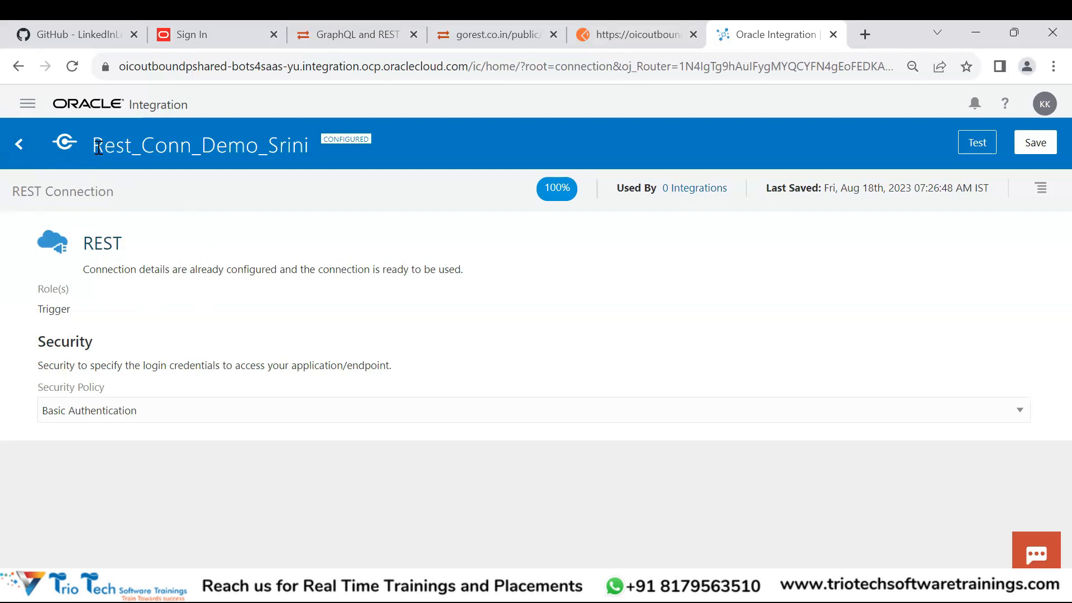
{"action": "left_click_drag", "start_coordinate": [93, 145], "coordinate": [311, 154]}
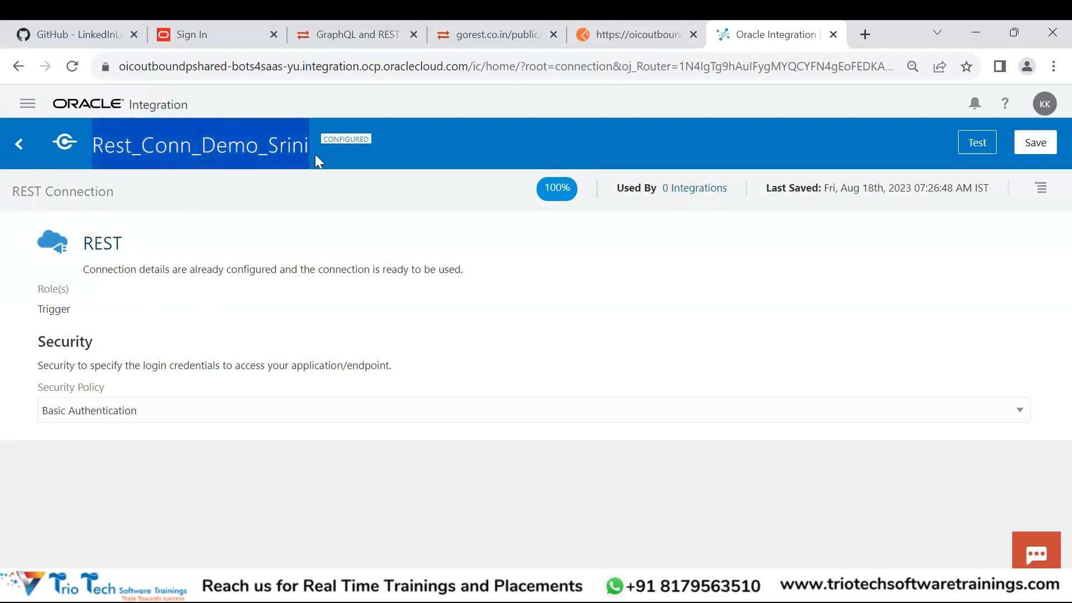
{"action": "left_click", "coordinate": [166, 315]}
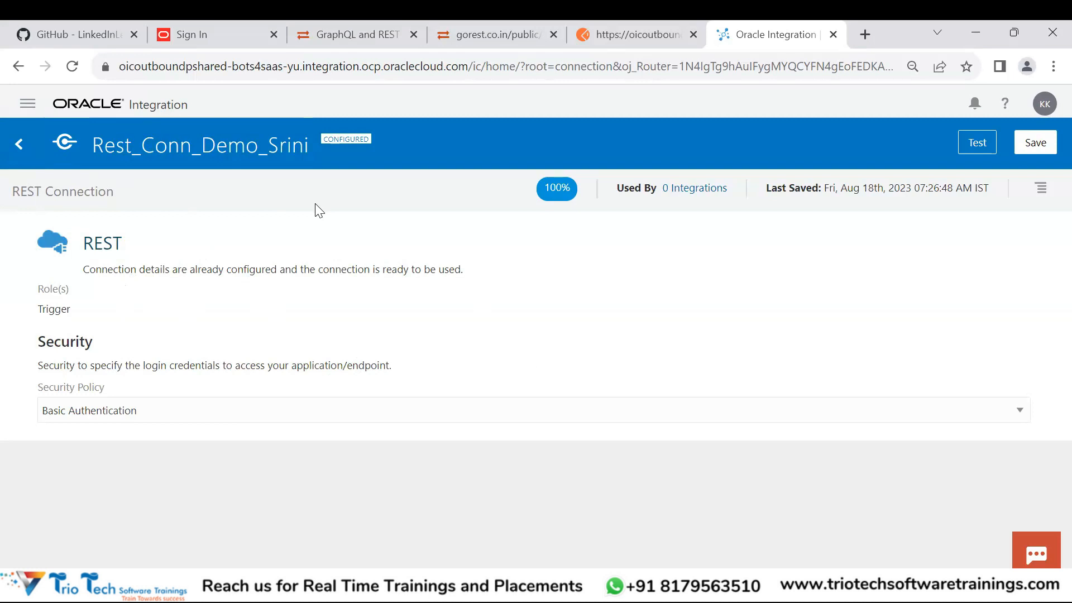
- View the new connection in read-only mode from the connections list, and show the additional actions available for it
{"action": "left_click", "coordinate": [19, 147]}
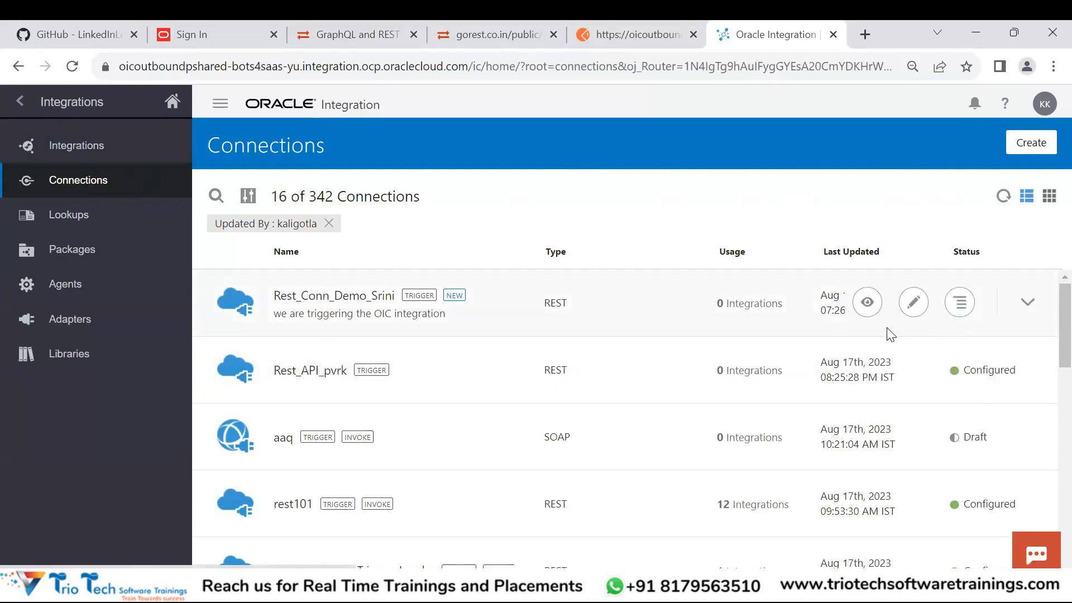
{"action": "left_click", "coordinate": [866, 304]}
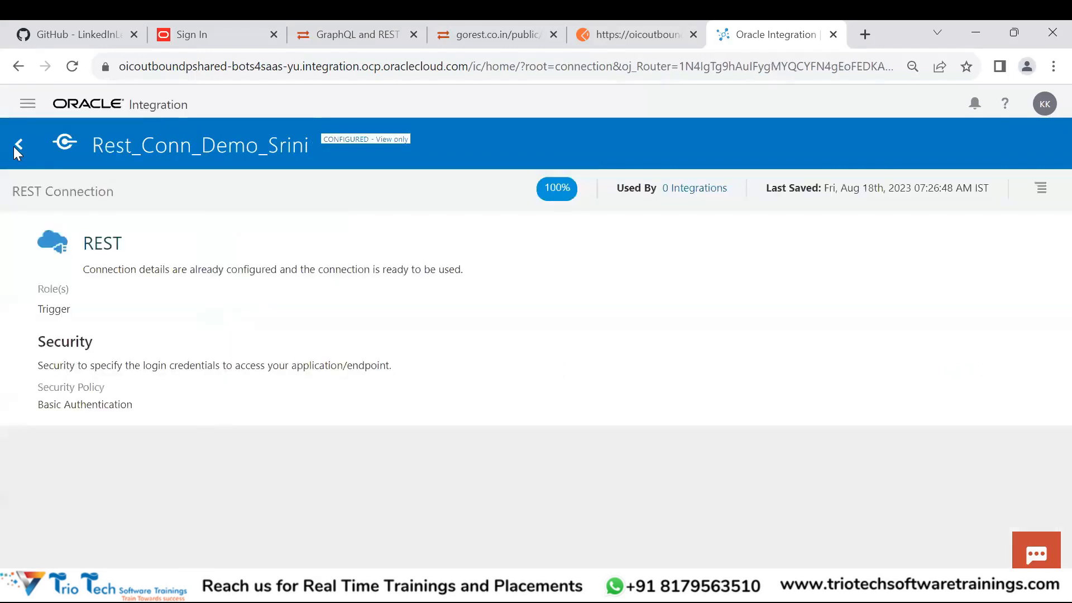
{"action": "left_click", "coordinate": [16, 139]}
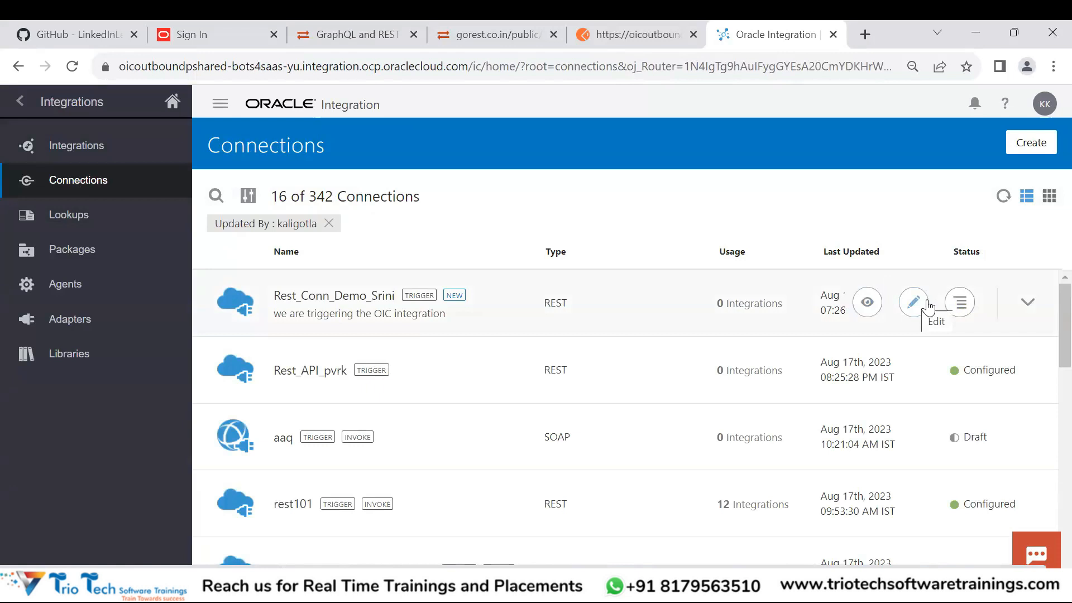
{"action": "left_click", "coordinate": [968, 307]}
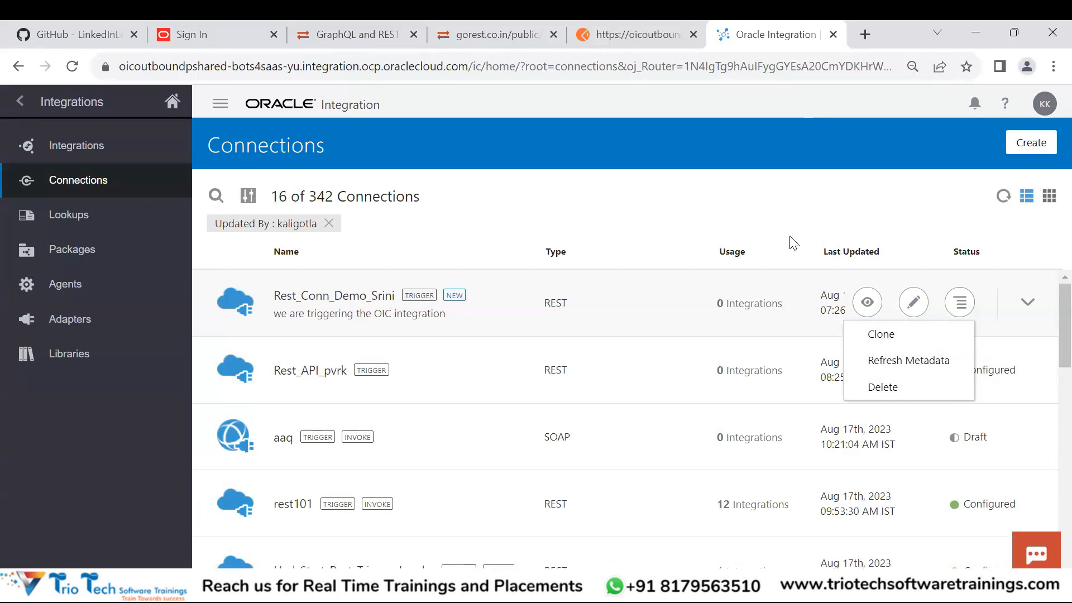
- Start creating a new integration from the integrations list, using the App Driven Orchestration style
{"action": "left_click", "coordinate": [642, 202]}
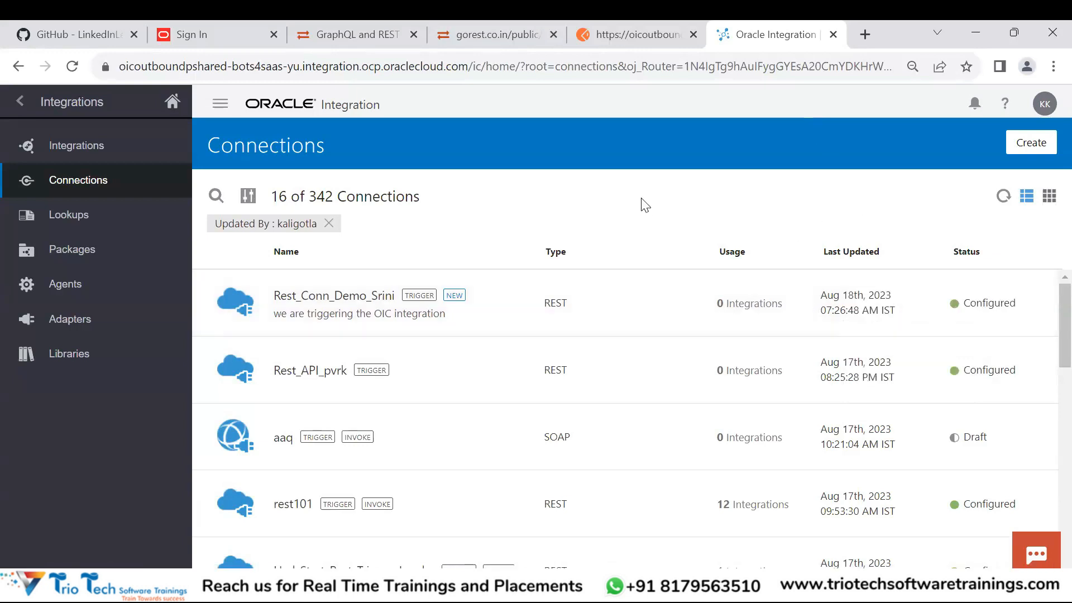
{"action": "left_click", "coordinate": [88, 161]}
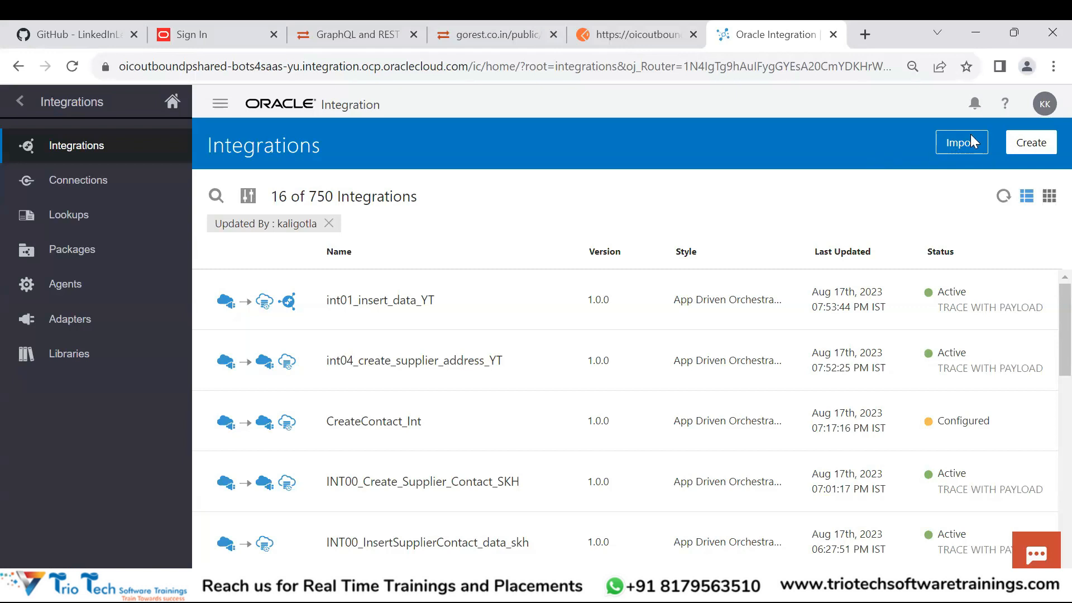
{"action": "left_click", "coordinate": [1032, 145]}
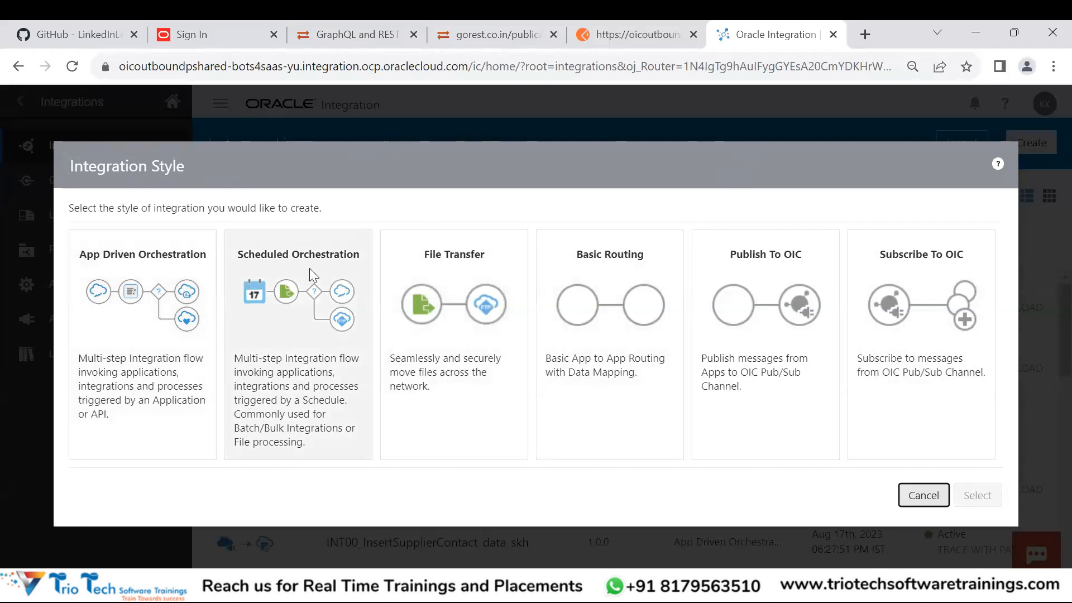
{"action": "left_click", "coordinate": [124, 321]}
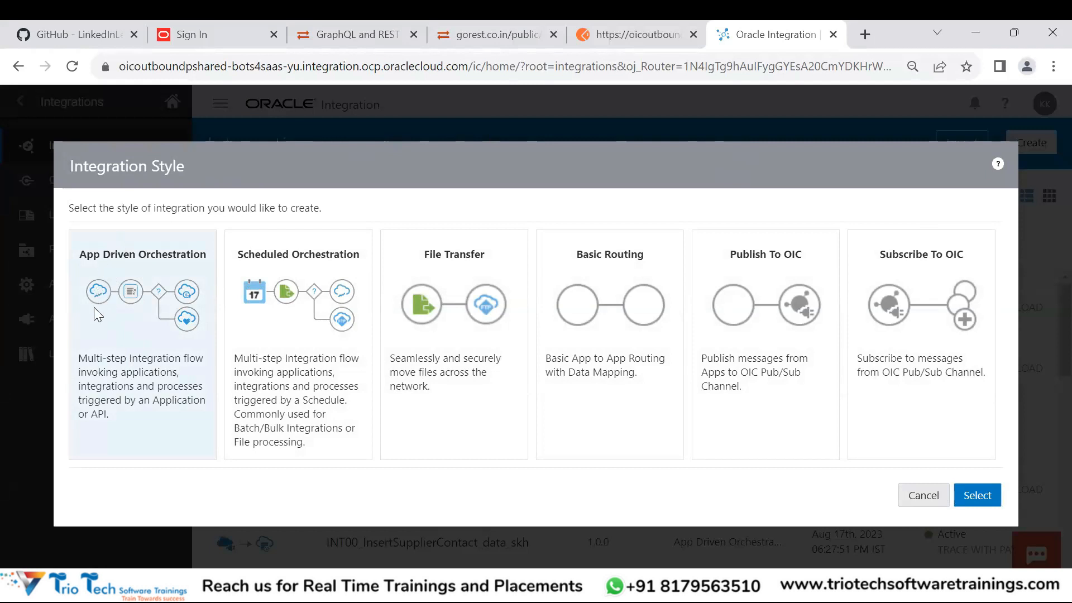
{"action": "left_click", "coordinate": [978, 497]}
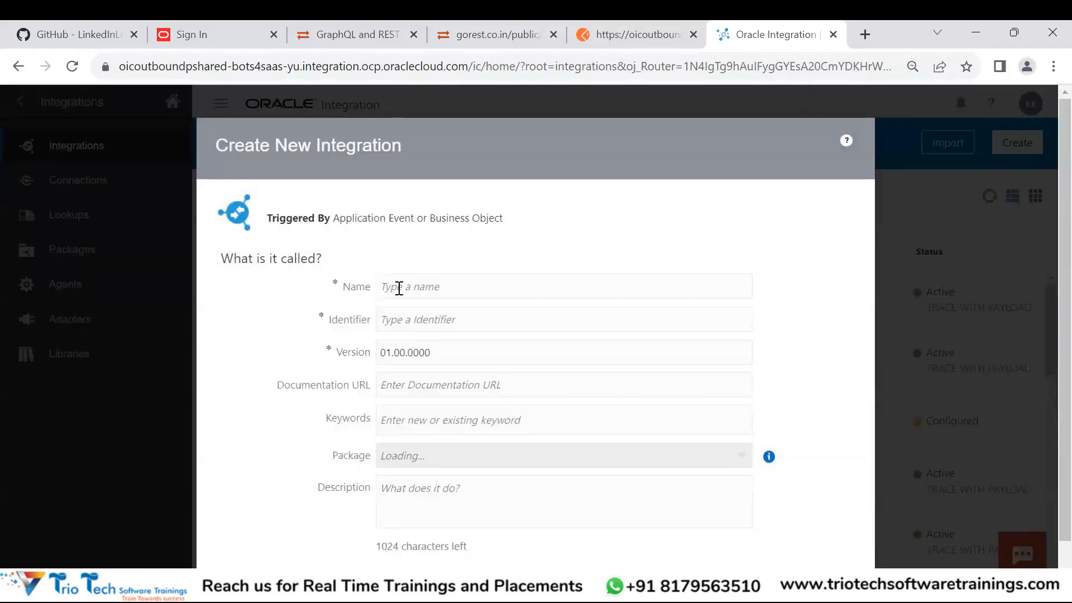
- Name the new integration with the prefix Rest_Intg_ followed by the person's first name
{"action": "left_click", "coordinate": [399, 287]}
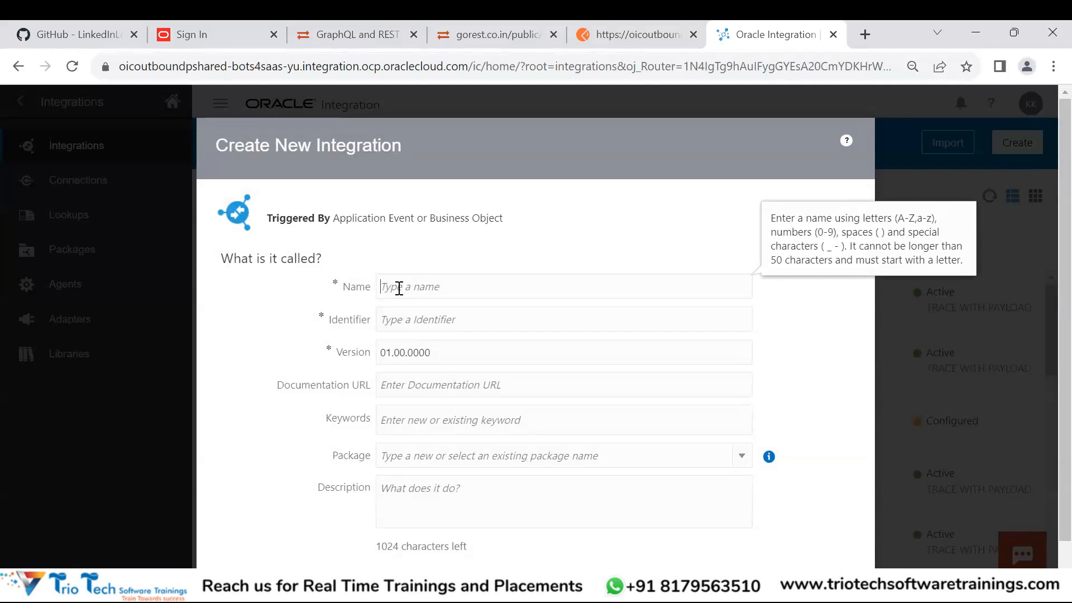
{"action": "type", "text": "Intg"}
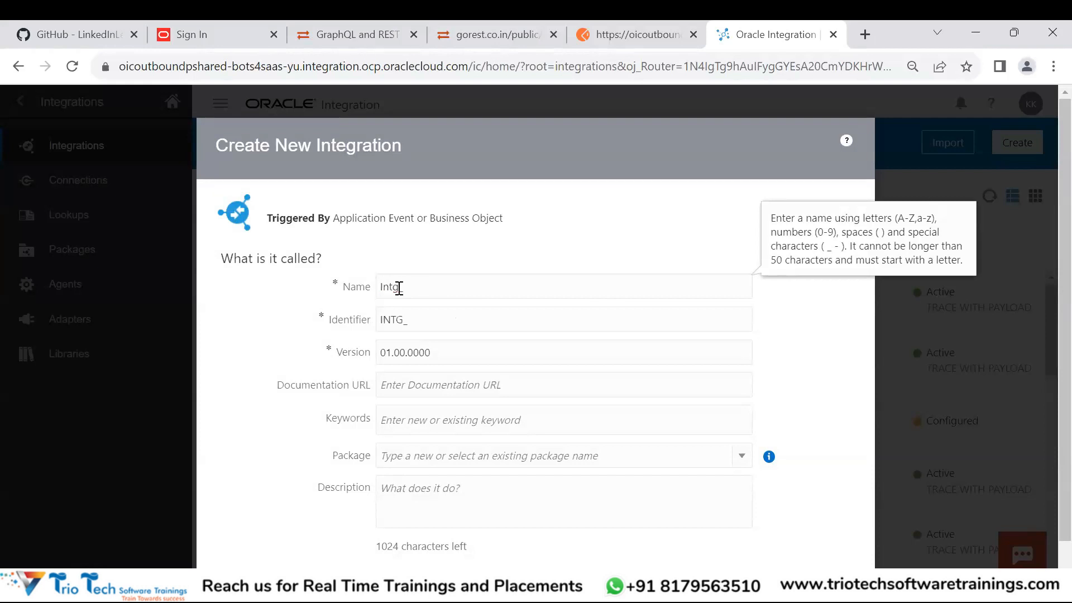
{"action": "key", "text": "BackSpace"}
{"action": "key", "text": "BackSpace"}
{"action": "key", "text": "BackSpace"}
{"action": "key", "text": "BackSpace"}
{"action": "type", "text": "Rest_Intg_Grre"}
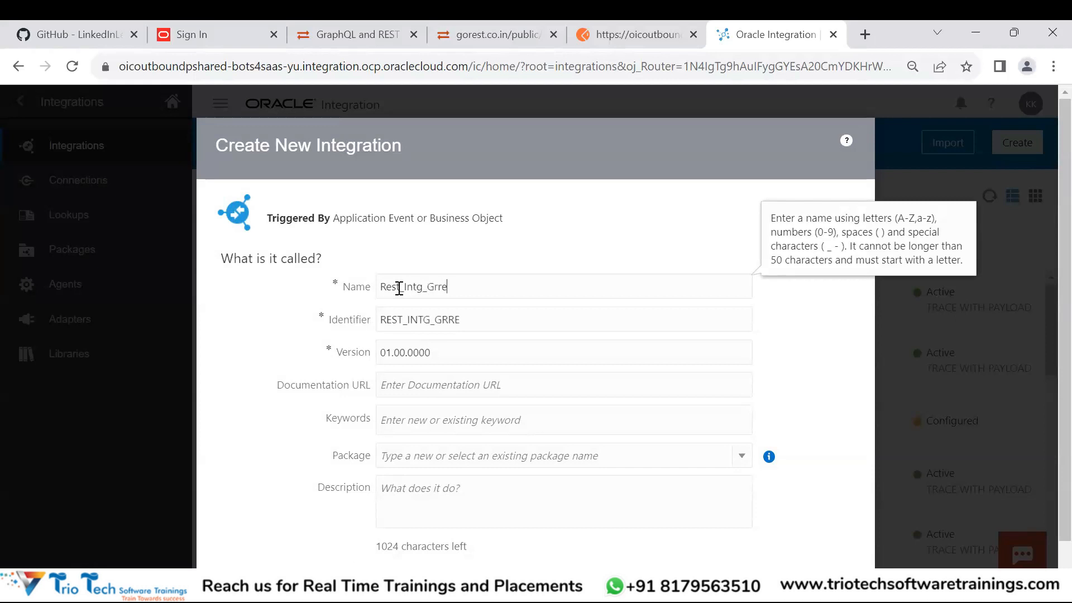
{"action": "key", "text": "BackSpace"}
{"action": "key", "text": "BackSpace"}
{"action": "key", "text": "BackSpace"}
{"action": "key", "text": "BackSpace"}
{"action": "type", "text": "Srini"}
{"action": "left_click_drag", "start_coordinate": [627, 144], "coordinate": [627, 118]}
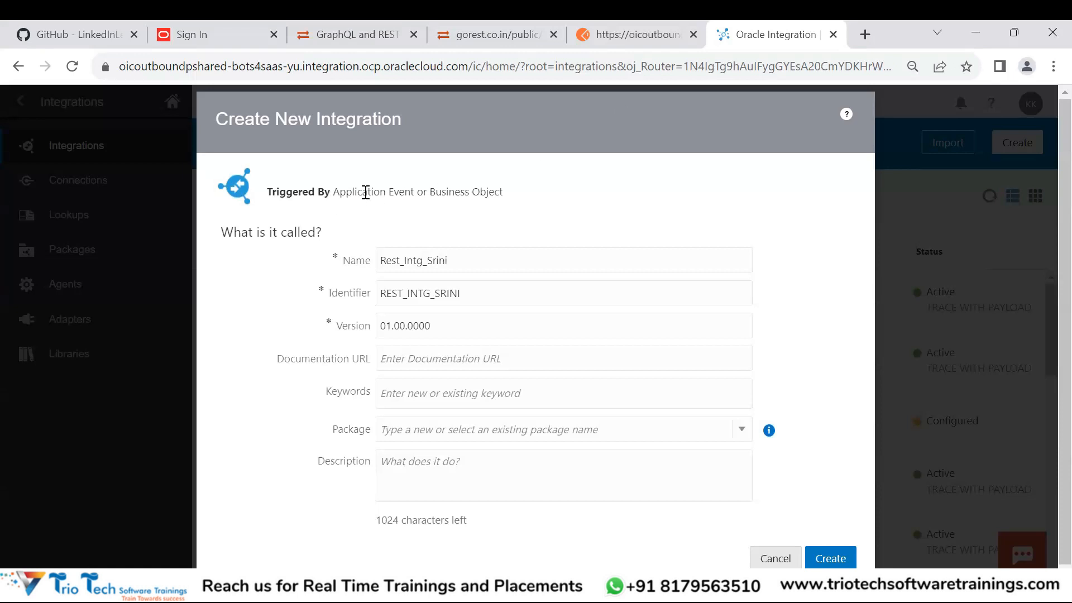
- Examine the Triggered By description of the new integration, covering application events and business objects
{"action": "left_click_drag", "start_coordinate": [334, 192], "coordinate": [418, 192]}
{"action": "left_click_drag", "start_coordinate": [502, 192], "coordinate": [334, 208]}
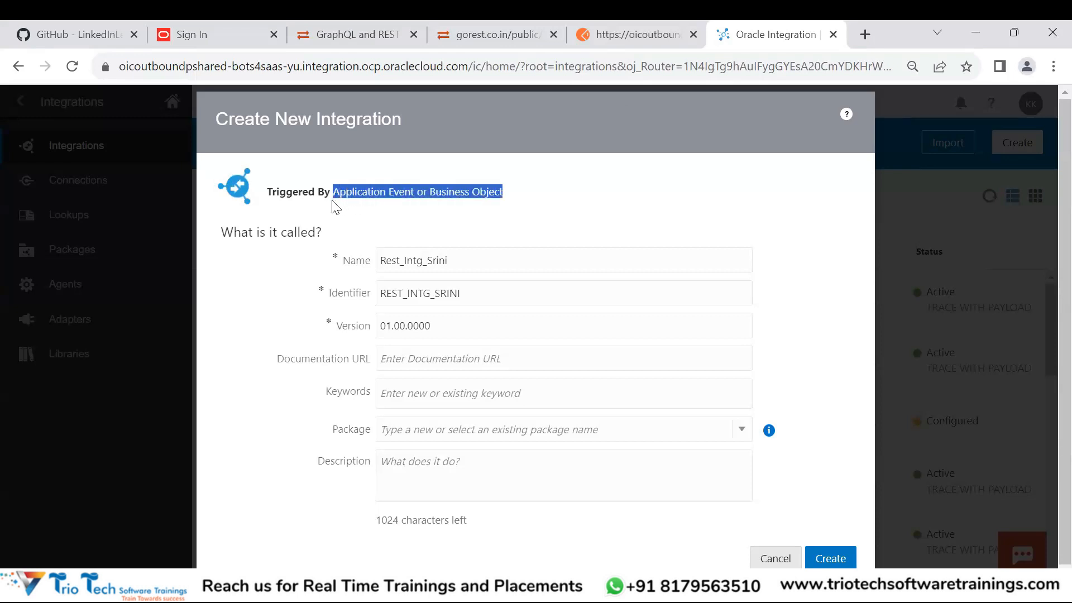
{"action": "left_click", "coordinate": [572, 207]}
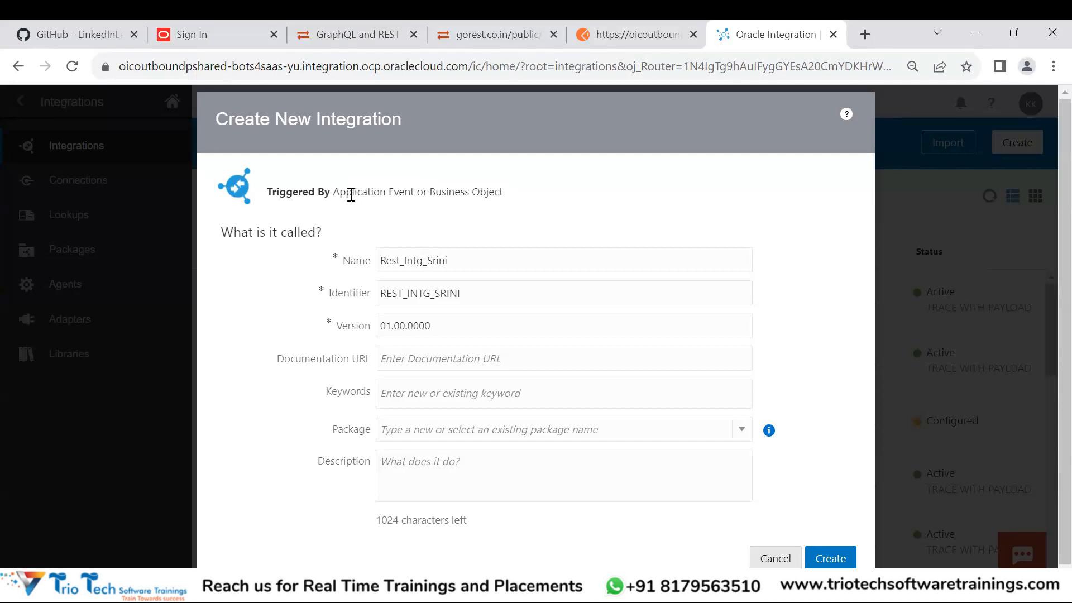
{"action": "left_click_drag", "start_coordinate": [334, 192], "coordinate": [416, 192]}
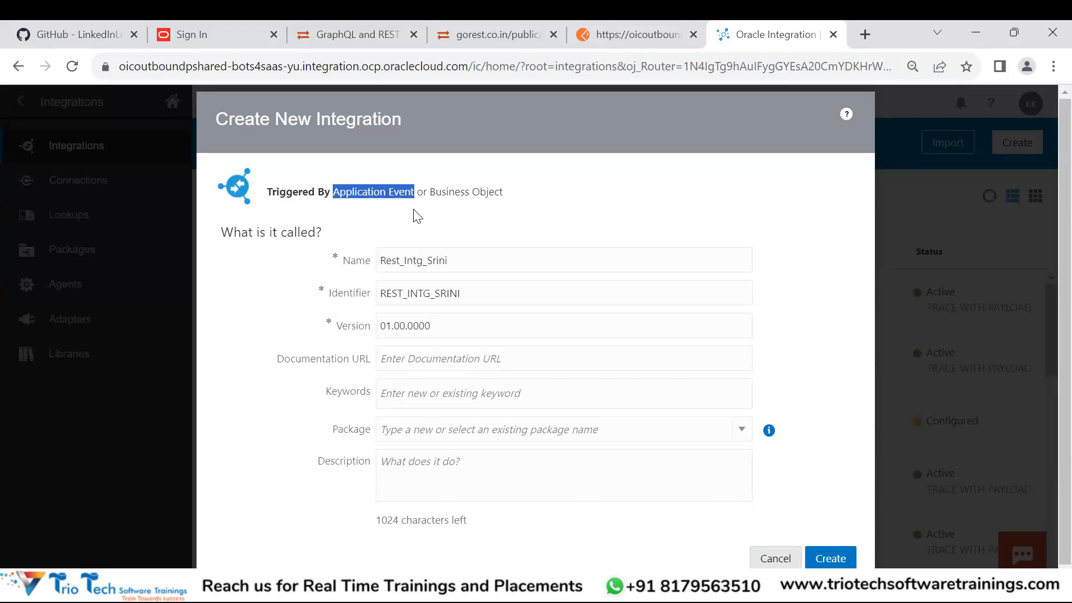
{"action": "left_click", "coordinate": [417, 214]}
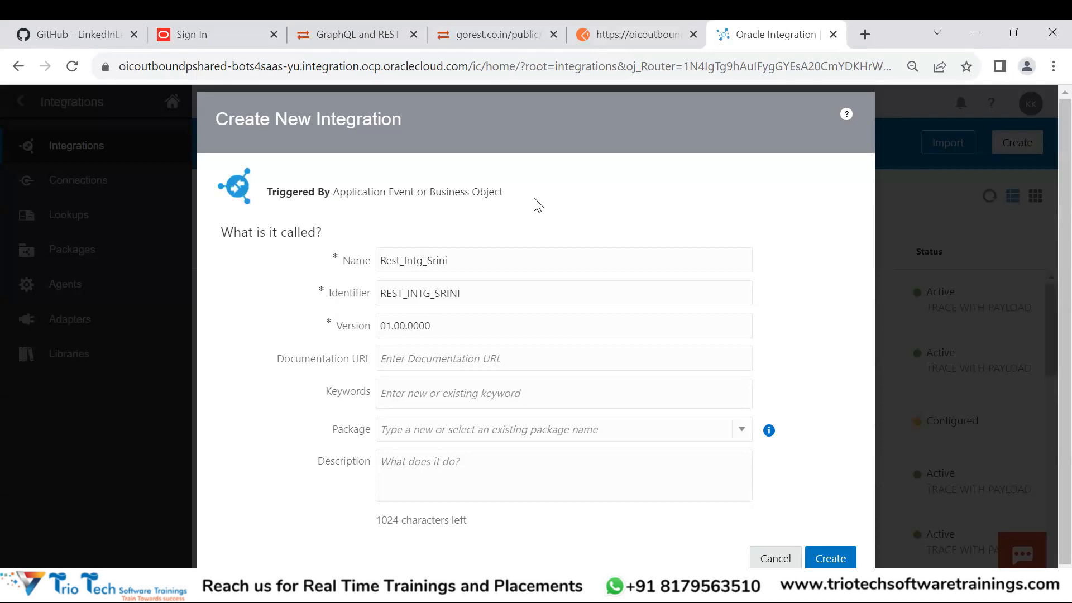
{"action": "left_click_drag", "start_coordinate": [514, 193], "coordinate": [346, 198]}
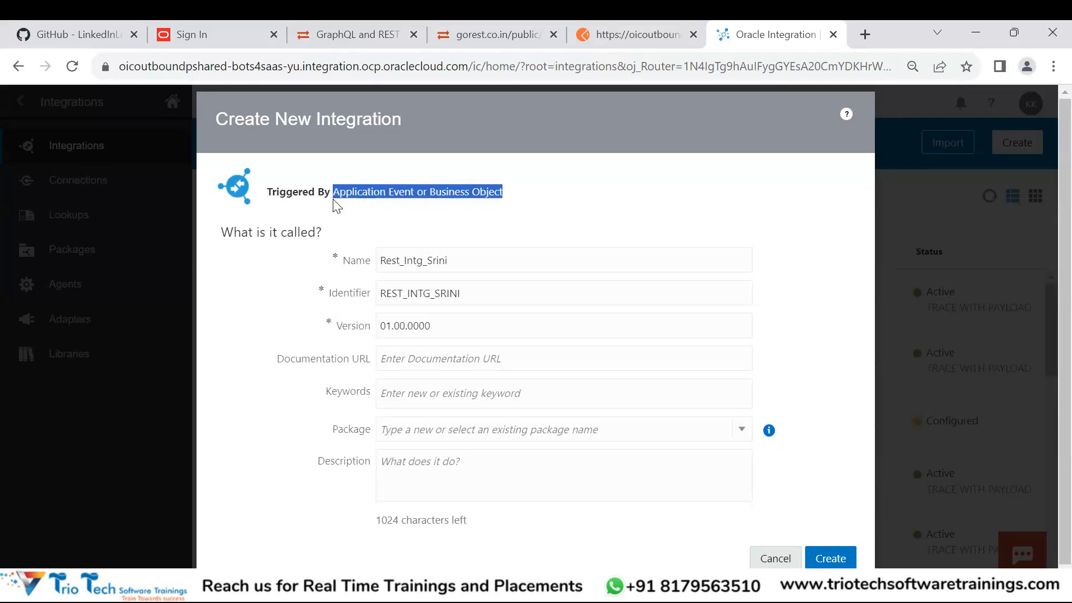
{"action": "left_click", "coordinate": [334, 216]}
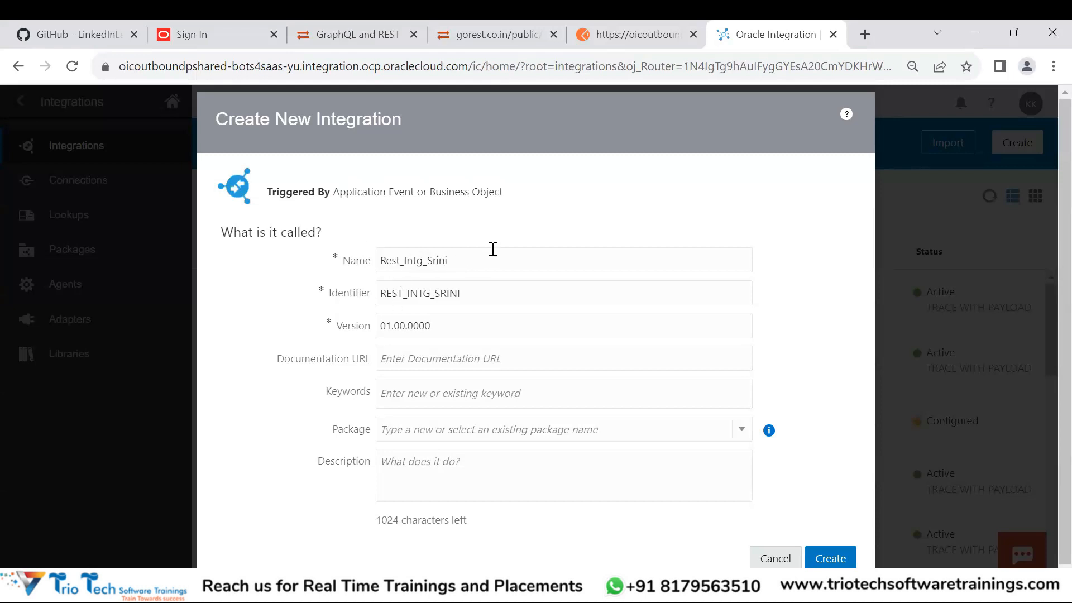
{"action": "left_click_drag", "start_coordinate": [443, 137], "coordinate": [431, 130]}
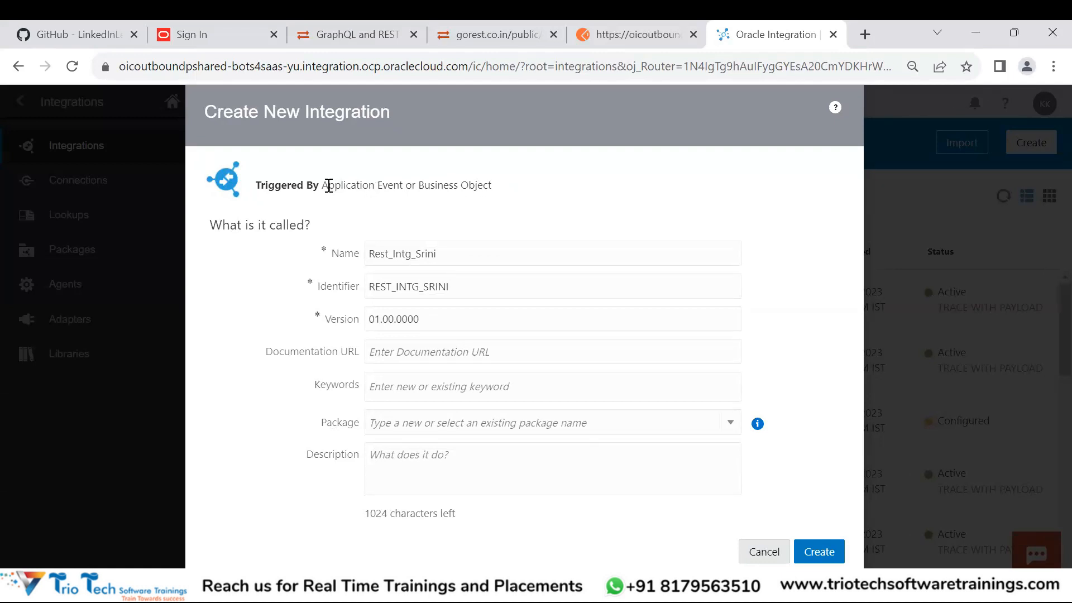
{"action": "left_click_drag", "start_coordinate": [322, 185], "coordinate": [402, 186]}
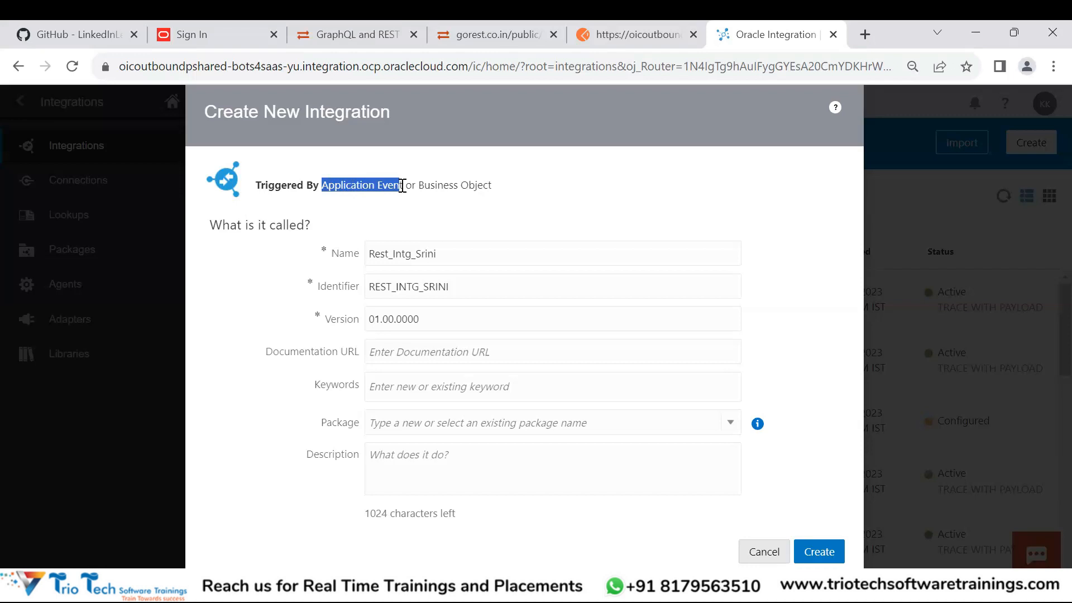
{"action": "left_click", "coordinate": [574, 191]}
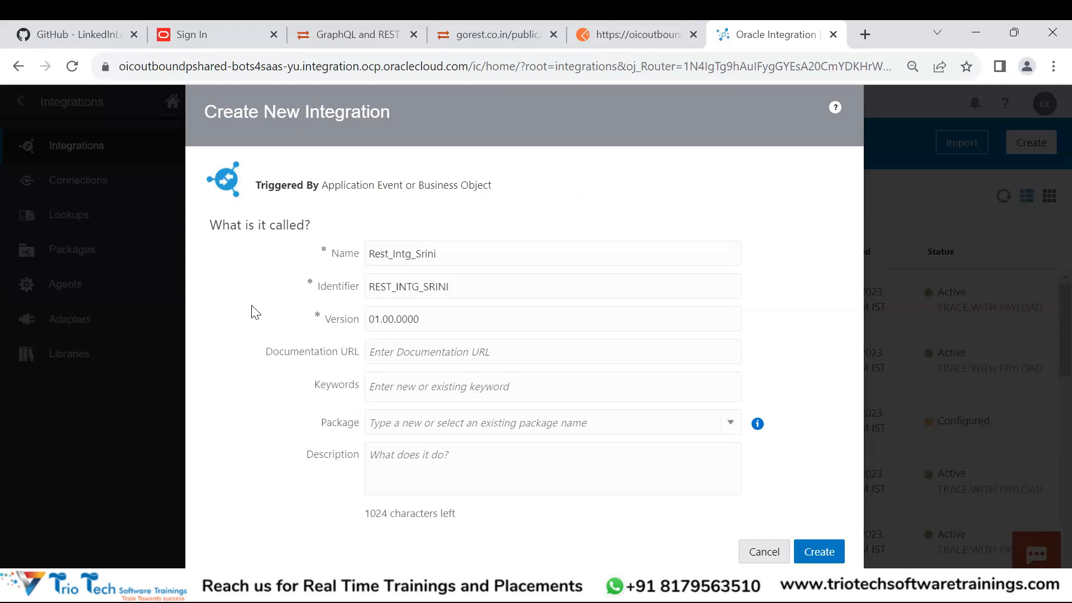
{"action": "left_click", "coordinate": [496, 252]}
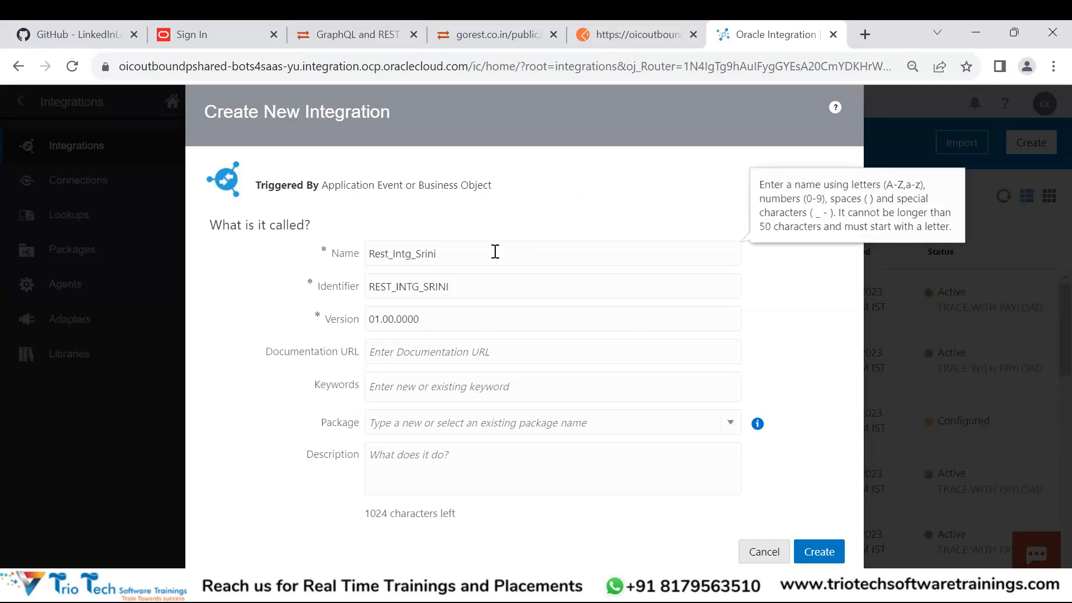
{"action": "left_click", "coordinate": [494, 212]}
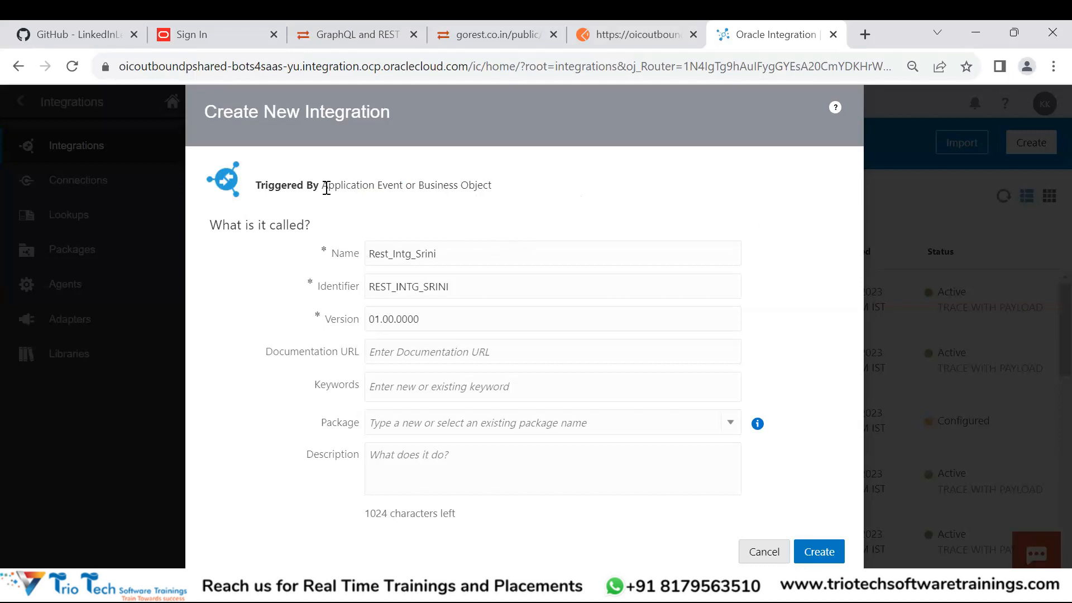
{"action": "left_click_drag", "start_coordinate": [321, 187], "coordinate": [401, 187]}
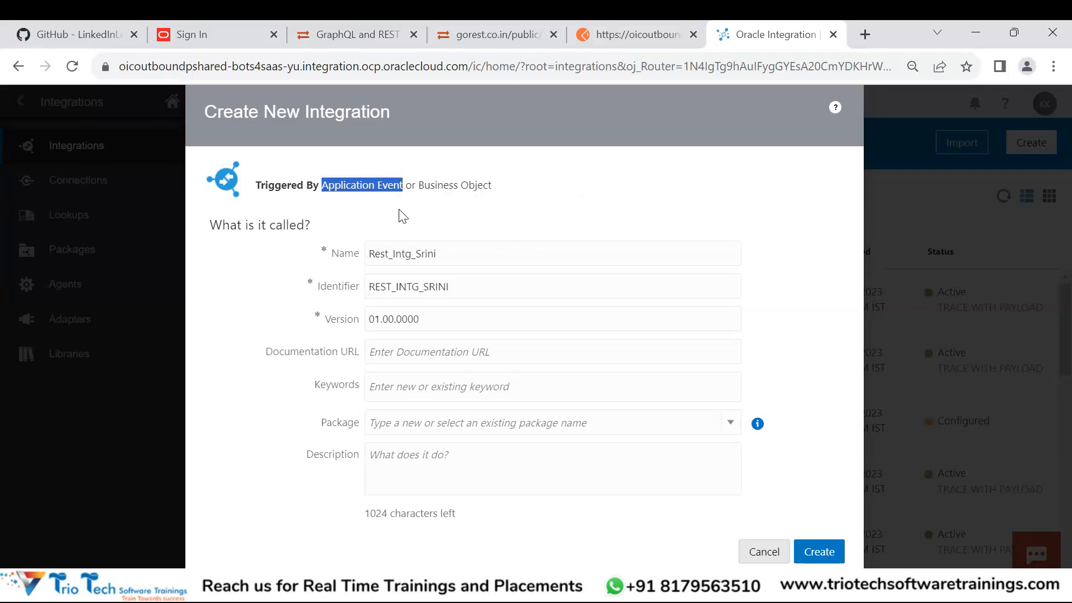
{"action": "left_click_drag", "start_coordinate": [418, 185], "coordinate": [494, 189]}
{"action": "left_click", "coordinate": [531, 196]}
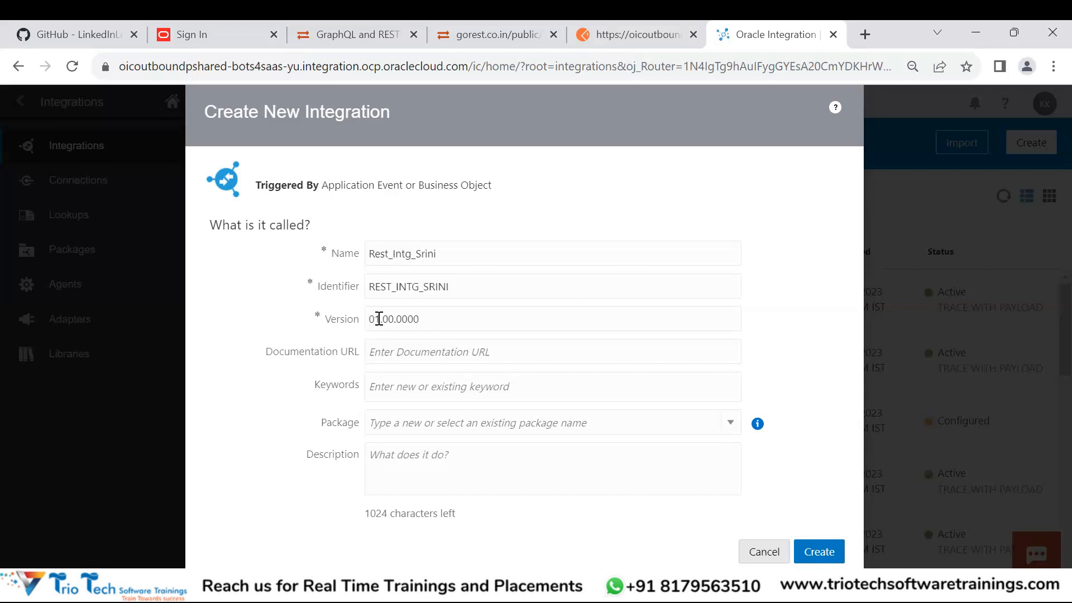
- Review the major part of the integration's version number, its Documentation URL field and the existing keywords offered
{"action": "left_click_drag", "start_coordinate": [380, 318], "coordinate": [368, 320]}
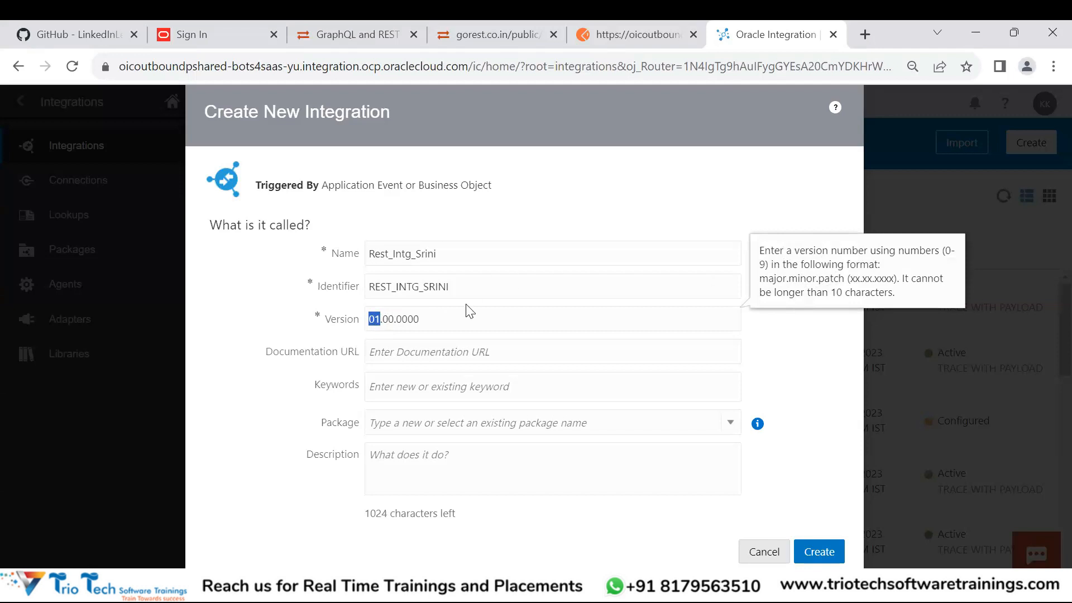
{"action": "left_click", "coordinate": [442, 320]}
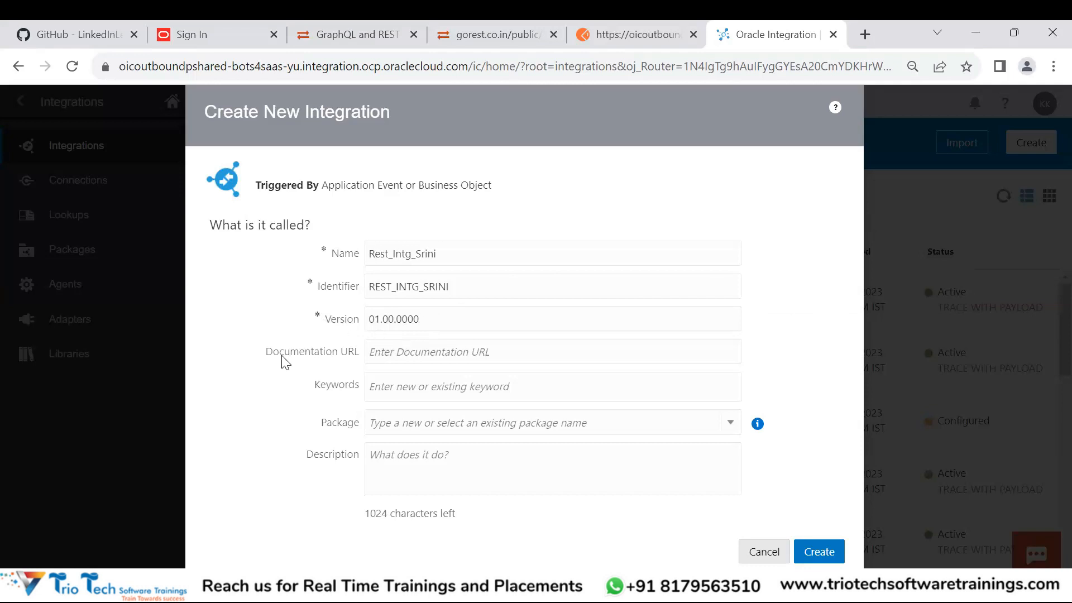
{"action": "left_click", "coordinate": [420, 352]}
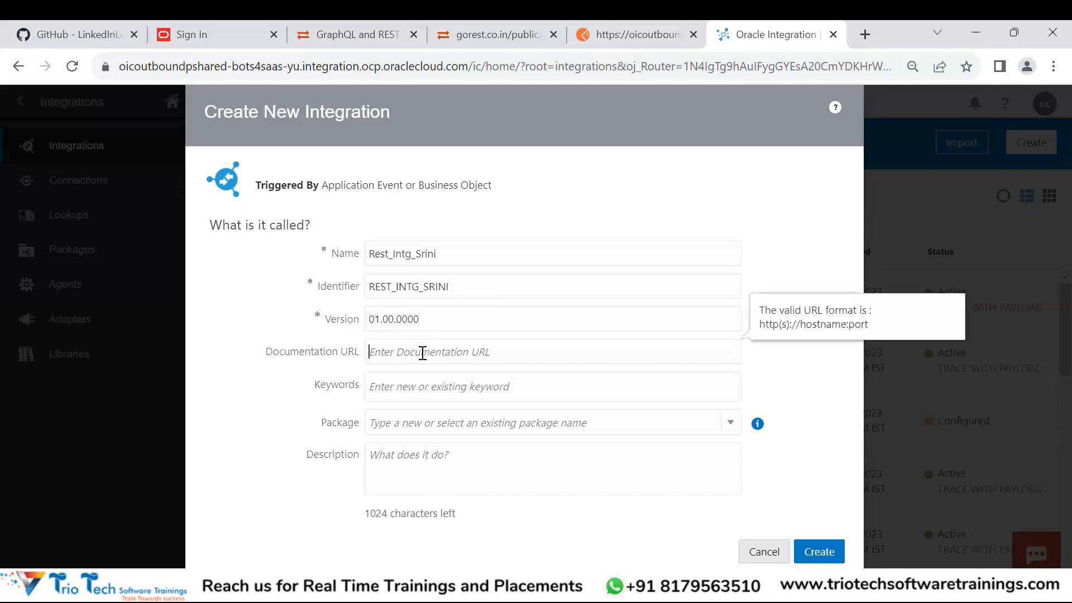
{"action": "left_click", "coordinate": [271, 371]}
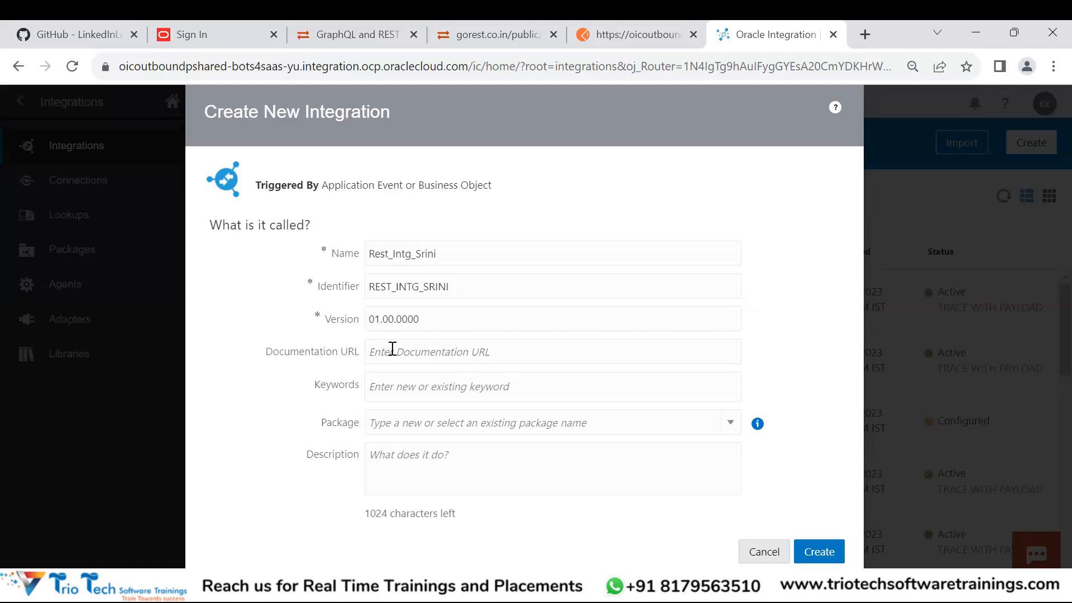
{"action": "left_click", "coordinate": [463, 354]}
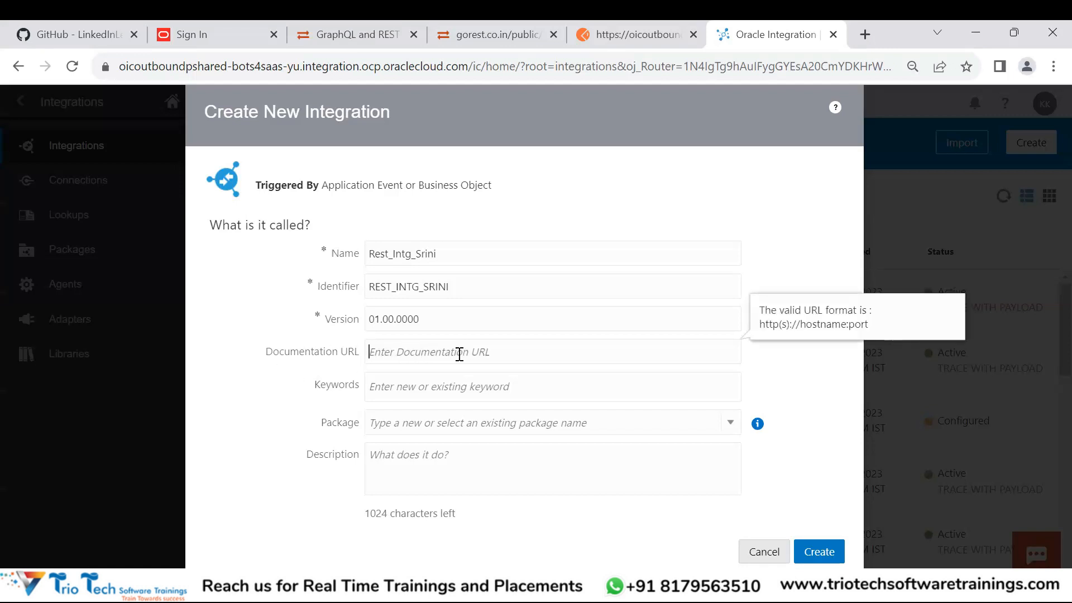
{"action": "left_click", "coordinate": [290, 374]}
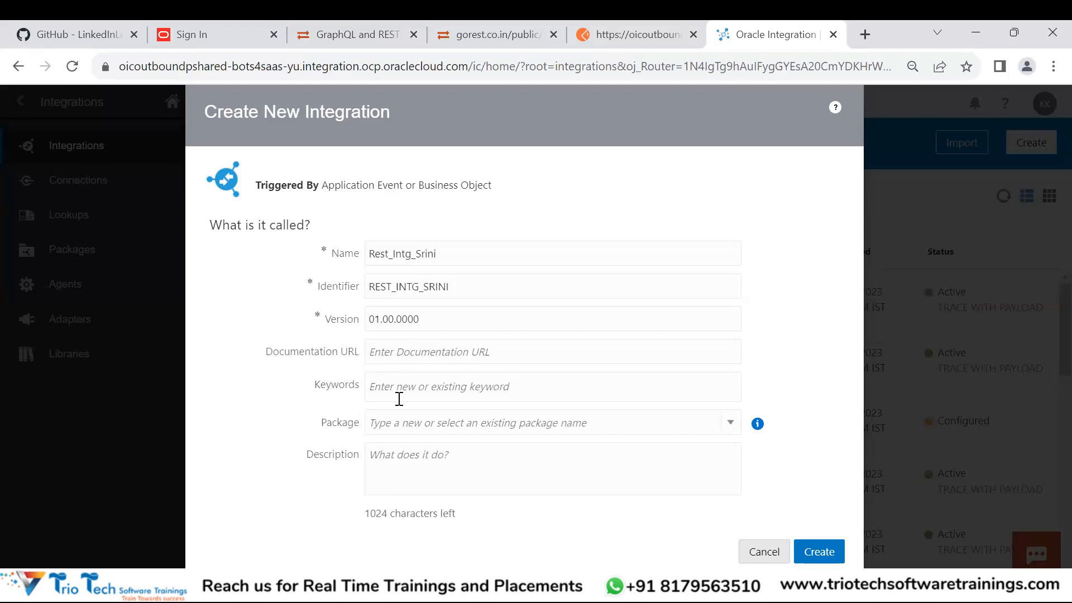
{"action": "left_click", "coordinate": [504, 392]}
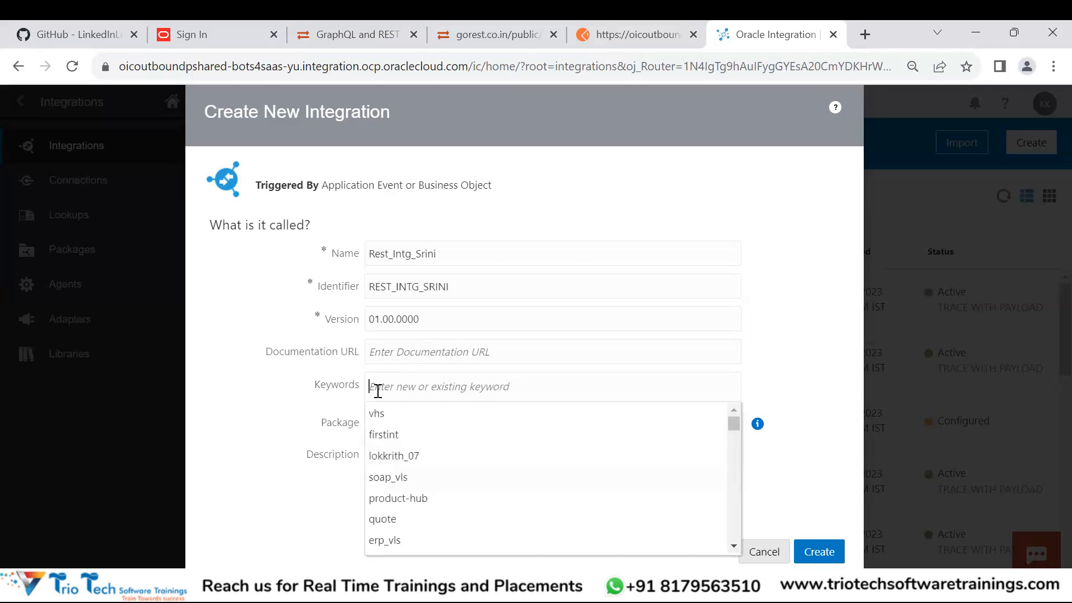
{"action": "left_click", "coordinate": [300, 396]}
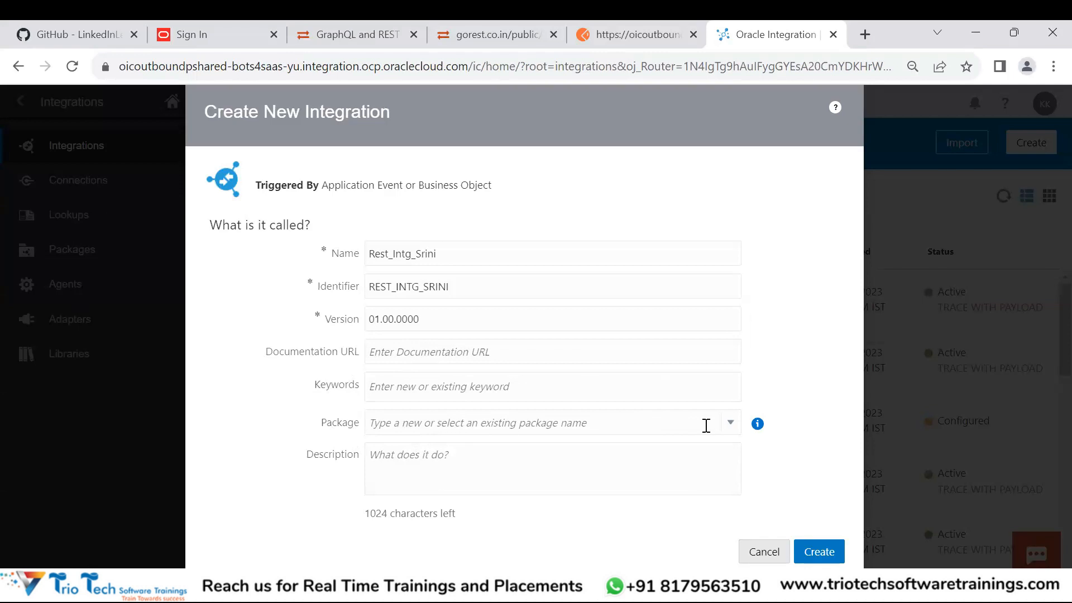
- Look through the existing package names and assign the integration to a package named with the person's first name followed by _Demo
{"action": "left_click", "coordinate": [730, 422]}
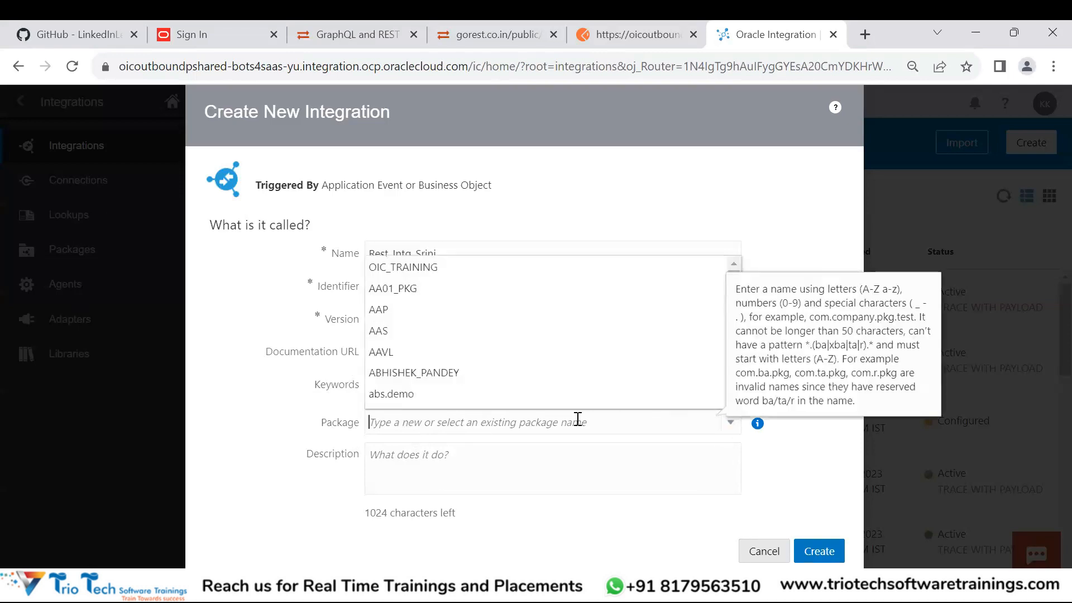
{"action": "left_click", "coordinate": [193, 472]}
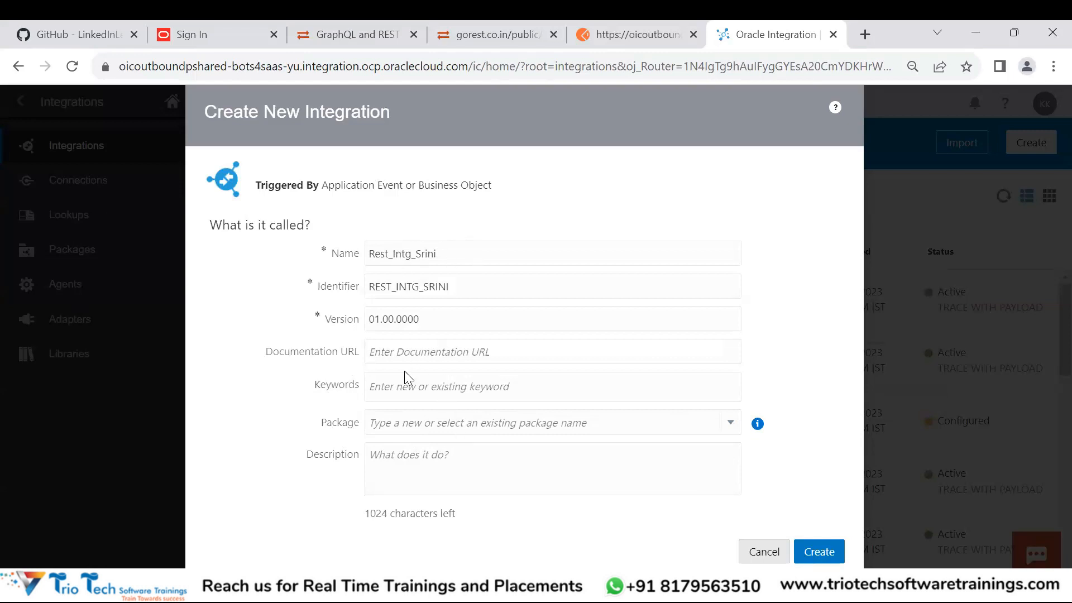
{"action": "left_click", "coordinate": [405, 424]}
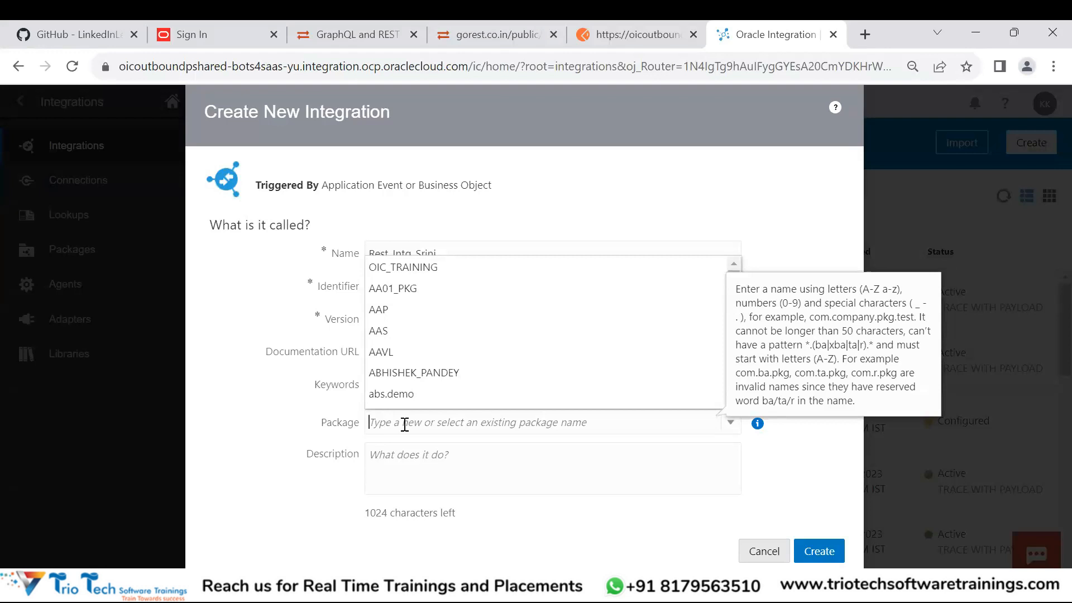
{"action": "scroll", "coordinate": [481, 339], "scroll_direction": "down", "scroll_amount": 10}
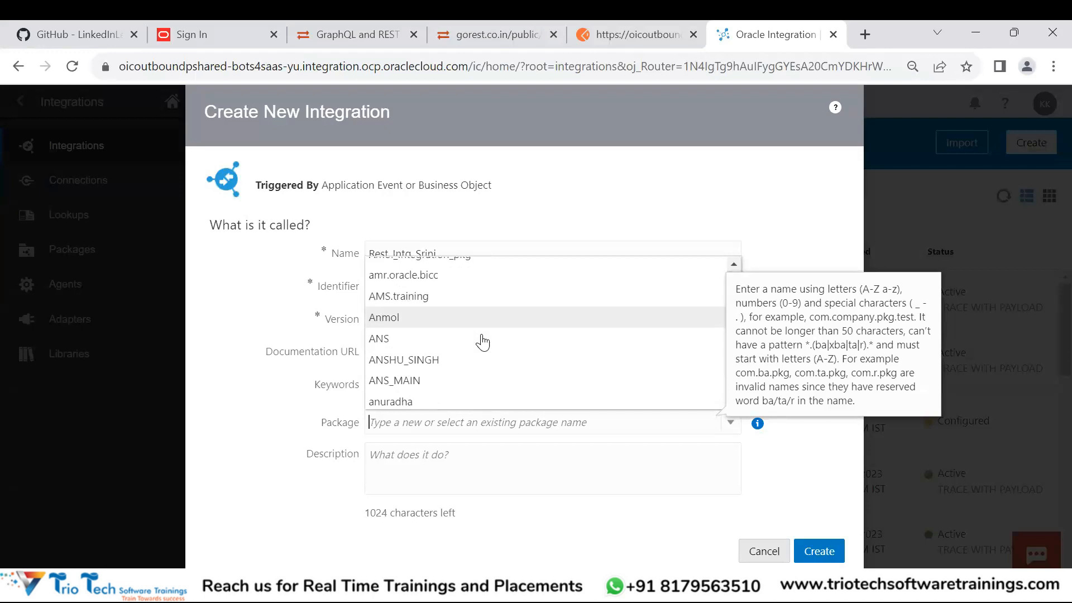
{"action": "scroll", "coordinate": [482, 341], "scroll_direction": "down", "scroll_amount": 5}
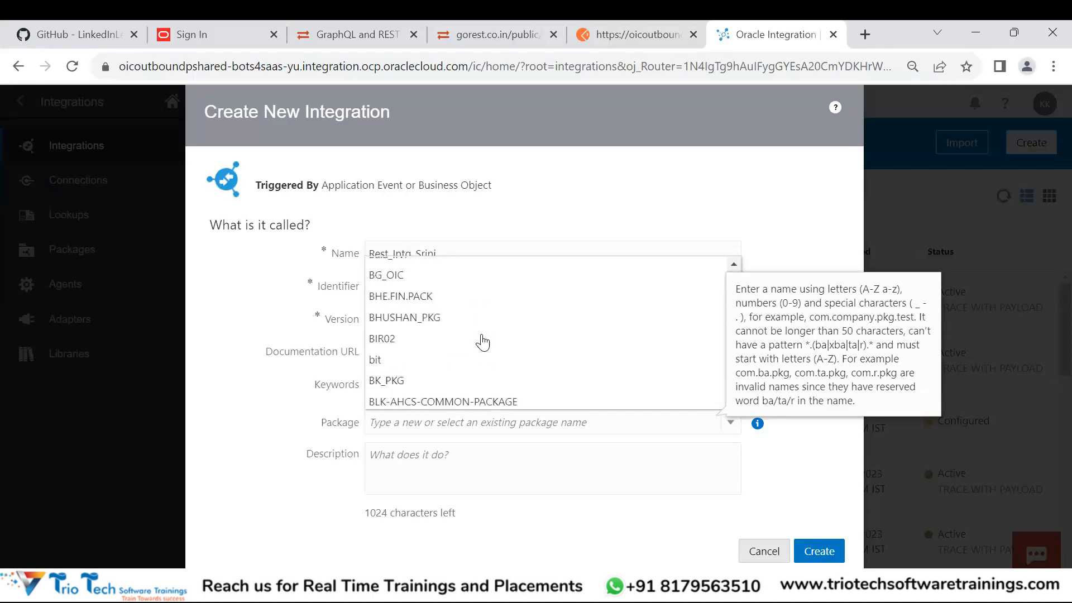
{"action": "scroll", "coordinate": [480, 341], "scroll_direction": "down", "scroll_amount": 10}
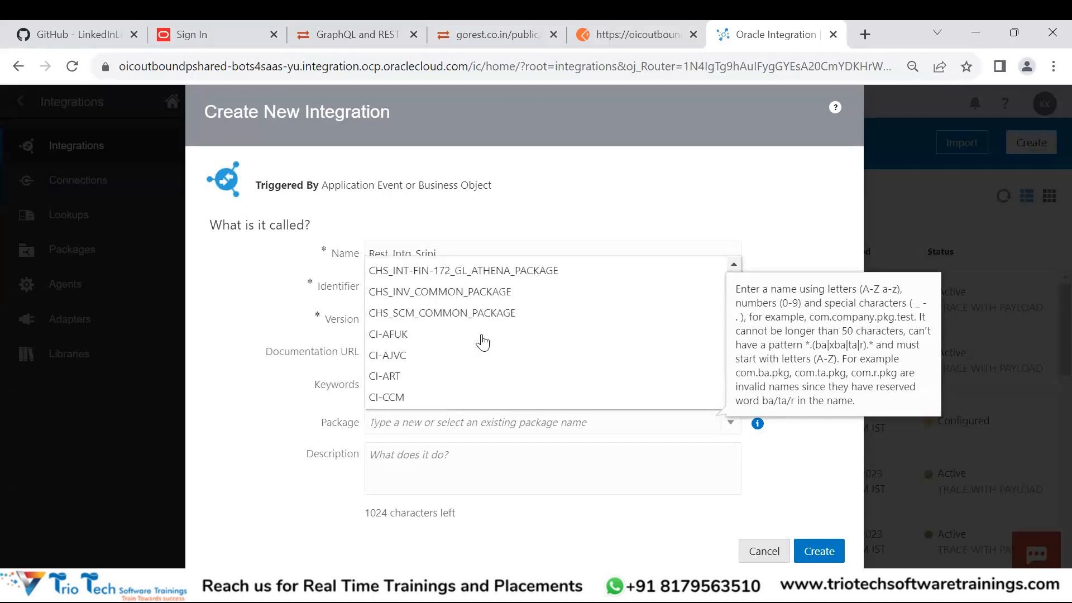
{"action": "left_click", "coordinate": [397, 423]}
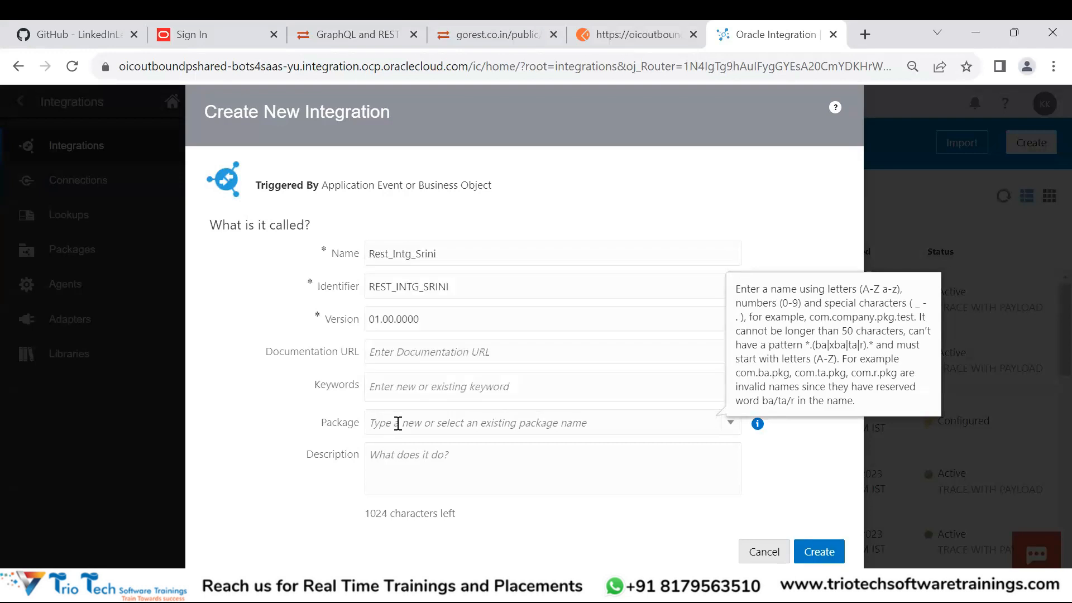
{"action": "type", "text": "Sri"}
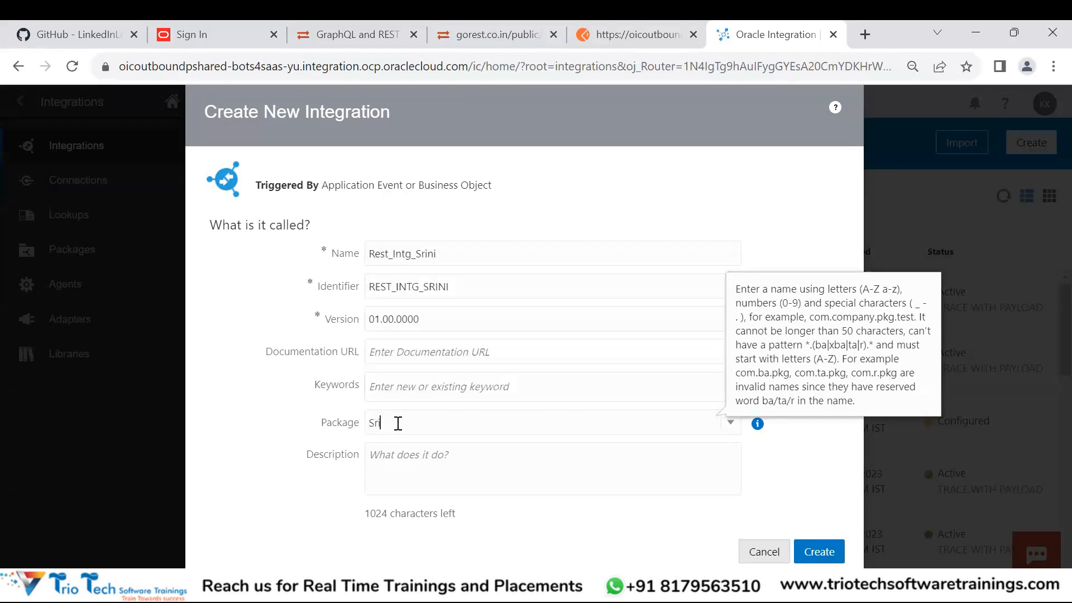
{"action": "type", "text": "ni_Demo"}
- Describe the integration as "Basic integration to greet user" and create it
{"action": "left_click", "coordinate": [422, 476]}
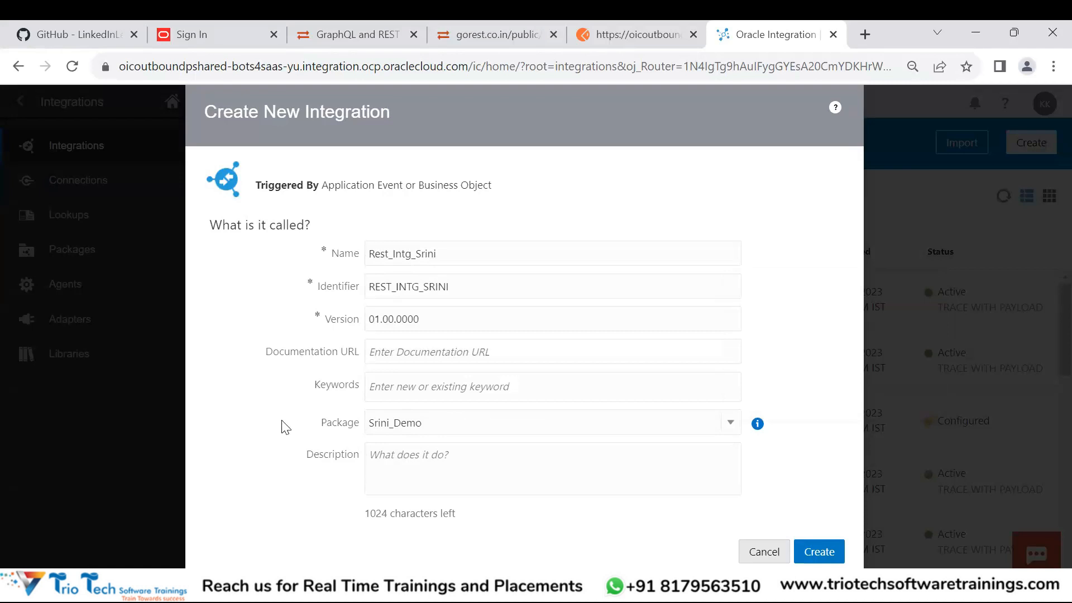
{"action": "type", "text": "Th"}
{"action": "key", "text": "BackSpace"}
{"action": "key", "text": "BackSpace"}
{"action": "type", "text": "Basu"}
{"action": "key", "text": "BackSpace"}
{"action": "type", "text": "ic integration "}
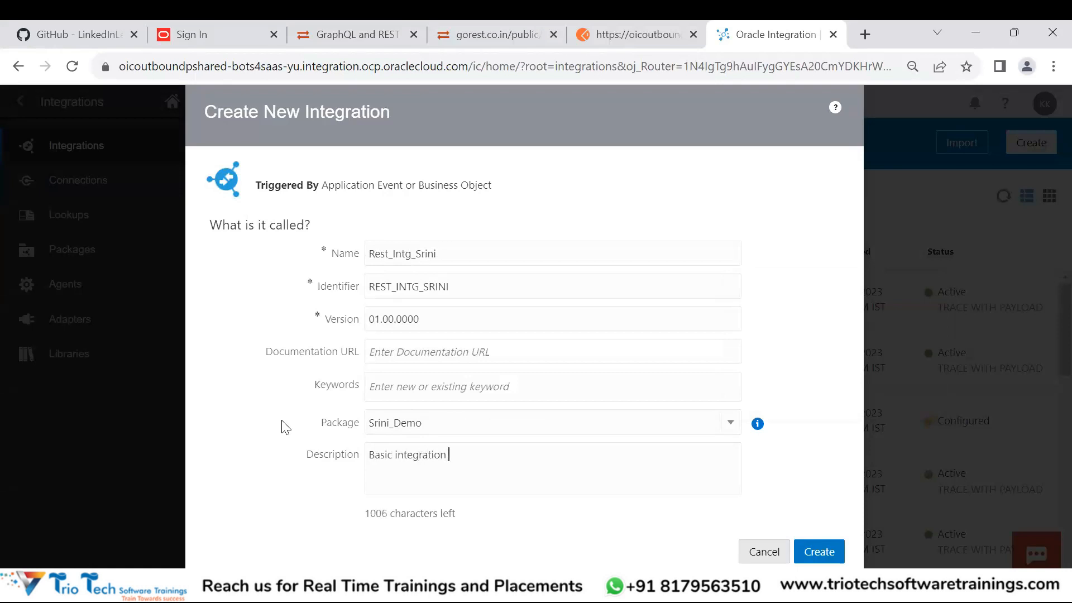
{"action": "type", "text": "to greet user"}
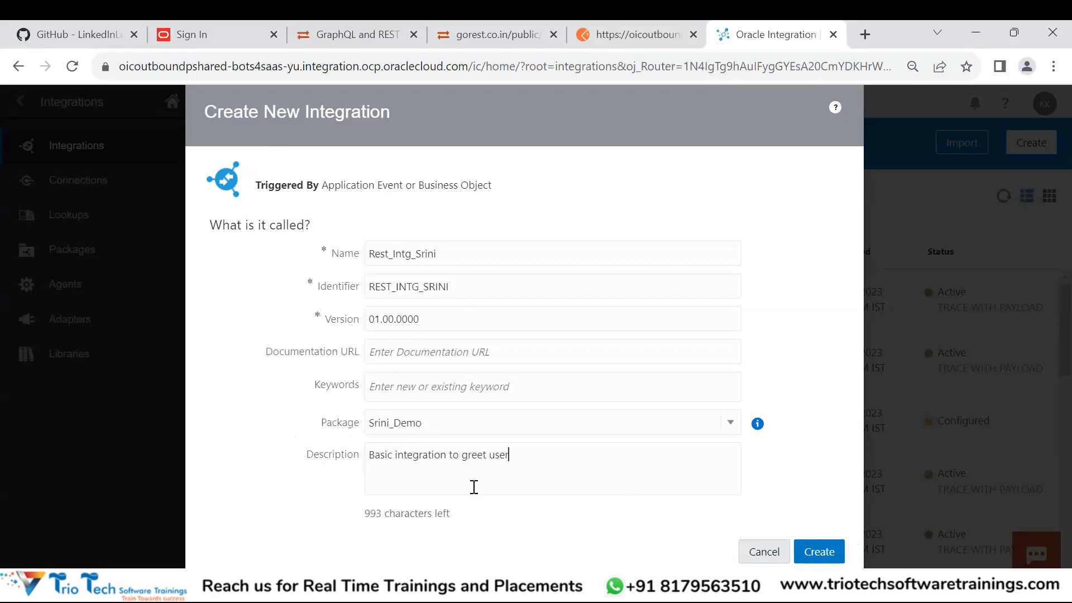
{"action": "left_click", "coordinate": [817, 552]}
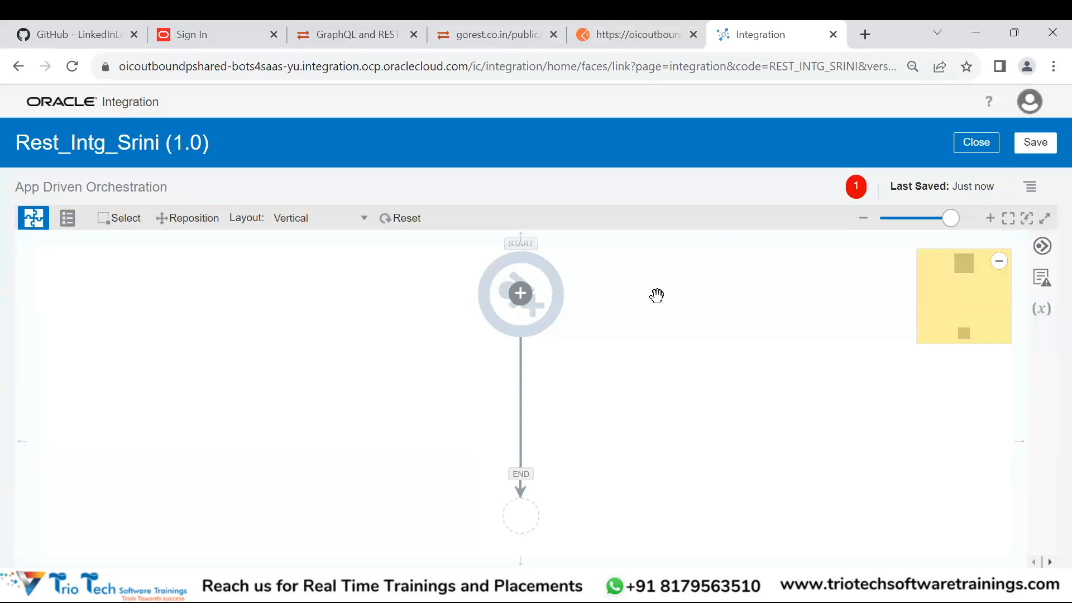
- Find the REST triggers at the START node and add the connection whose name begins with Rest_Conn_Demo_
{"action": "left_click_drag", "start_coordinate": [657, 299], "coordinate": [642, 349]}
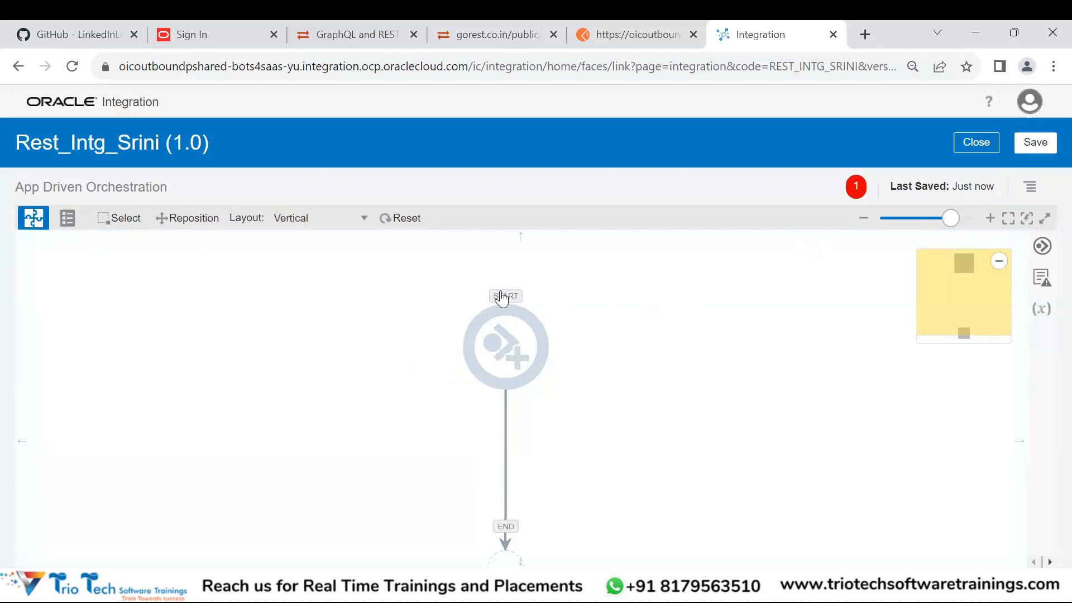
{"action": "mouse_move", "coordinate": [521, 362]}
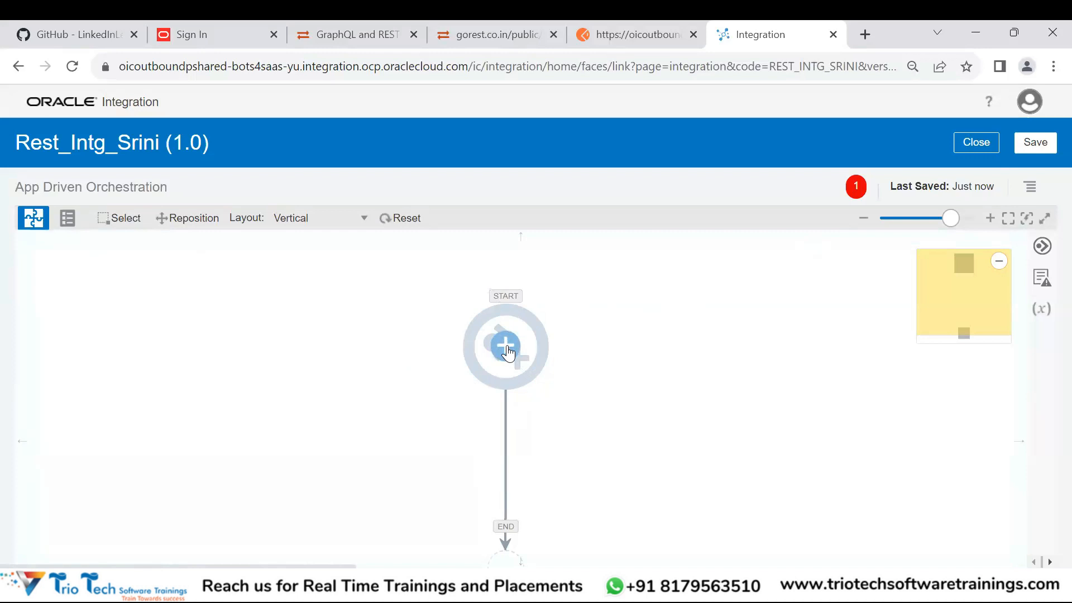
{"action": "left_click", "coordinate": [506, 348]}
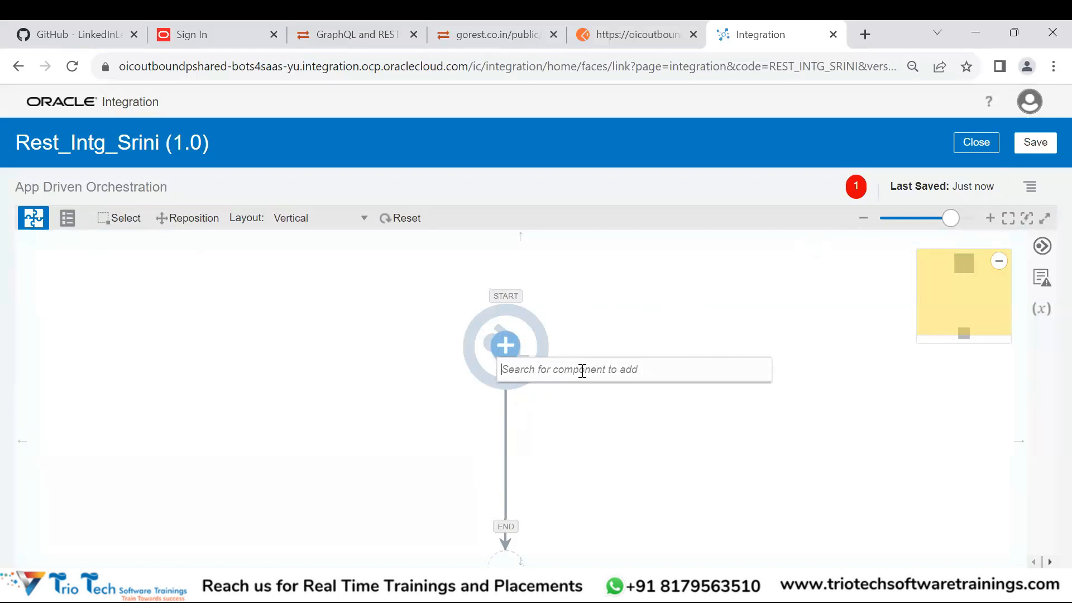
{"action": "type", "text": "res"}
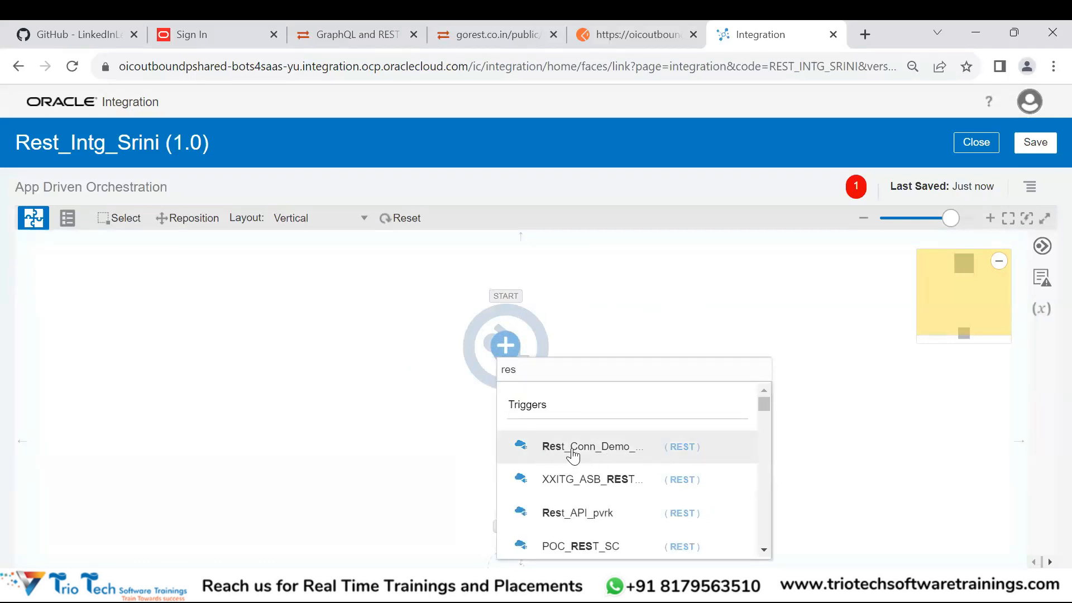
{"action": "scroll", "coordinate": [722, 486], "scroll_direction": "down", "scroll_amount": 3}
{"action": "scroll", "coordinate": [724, 489], "scroll_direction": "down", "scroll_amount": 5}
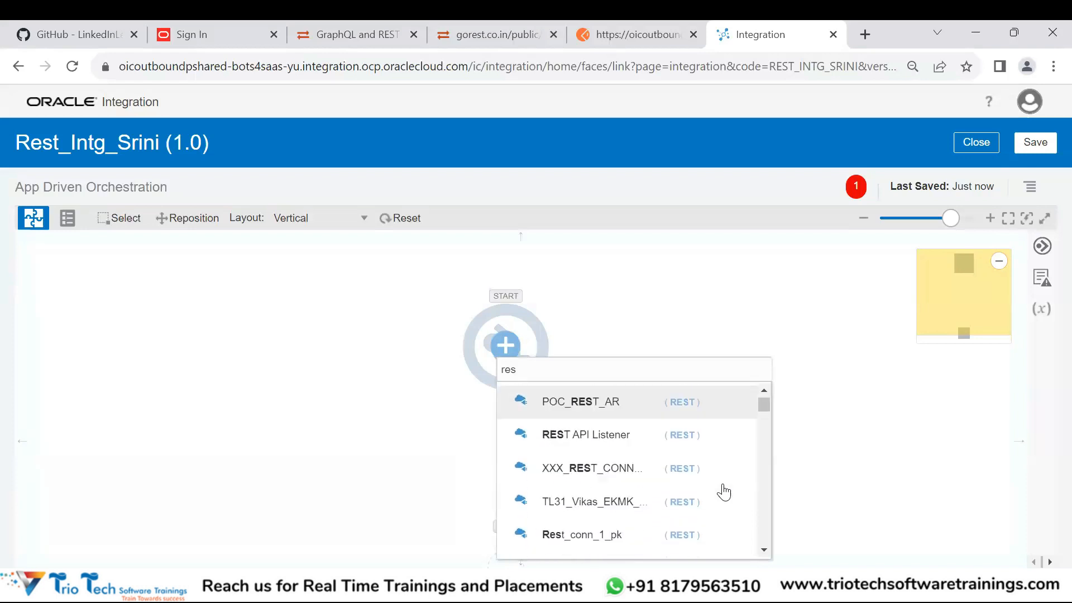
{"action": "scroll", "coordinate": [720, 492], "scroll_direction": "up", "scroll_amount": 8}
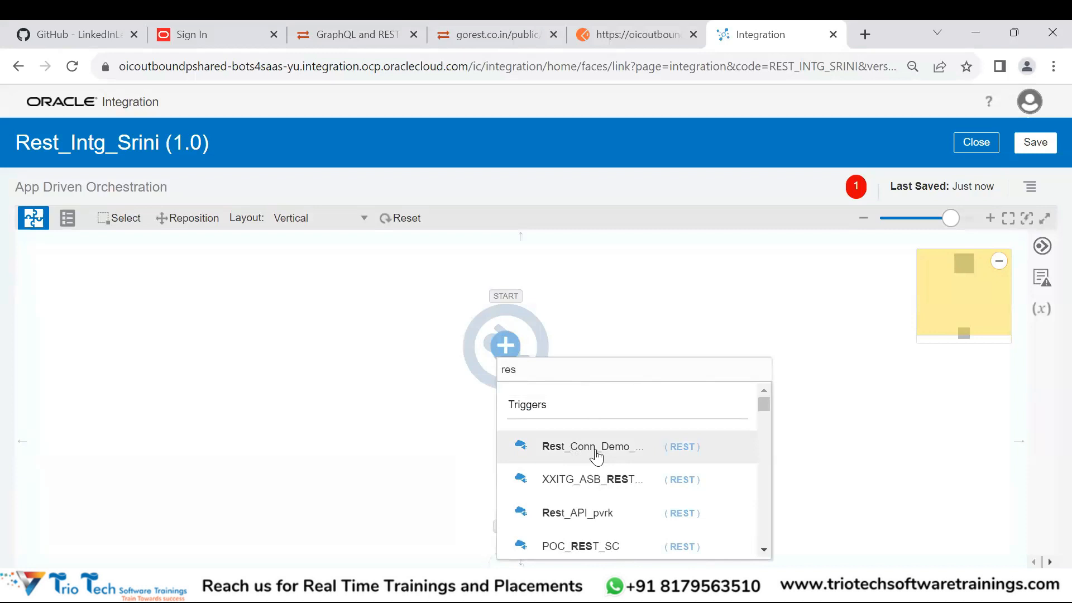
{"action": "left_click", "coordinate": [596, 456]}
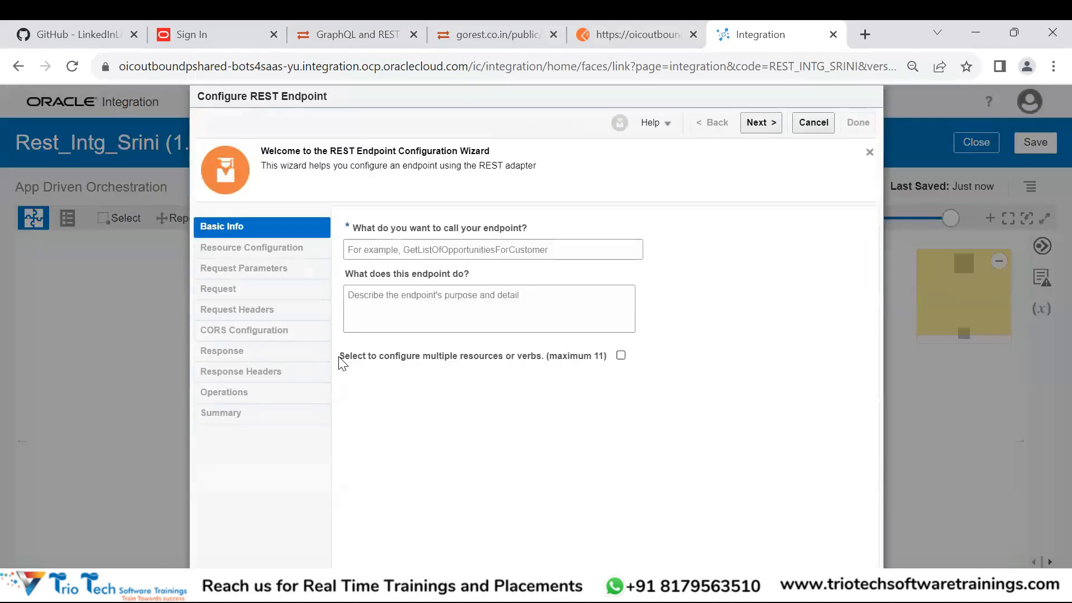
- Name the REST endpoint GreetUser in its basic info
{"action": "left_click", "coordinate": [382, 250]}
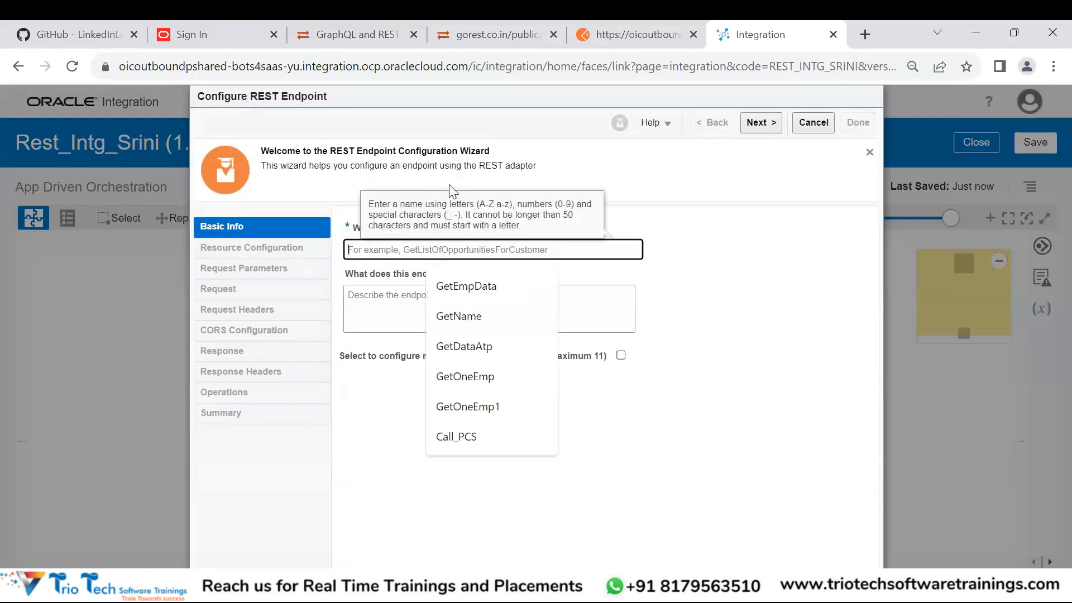
{"action": "left_click", "coordinate": [677, 190]}
{"action": "left_click", "coordinate": [416, 250]}
{"action": "type", "text": "Gree"}
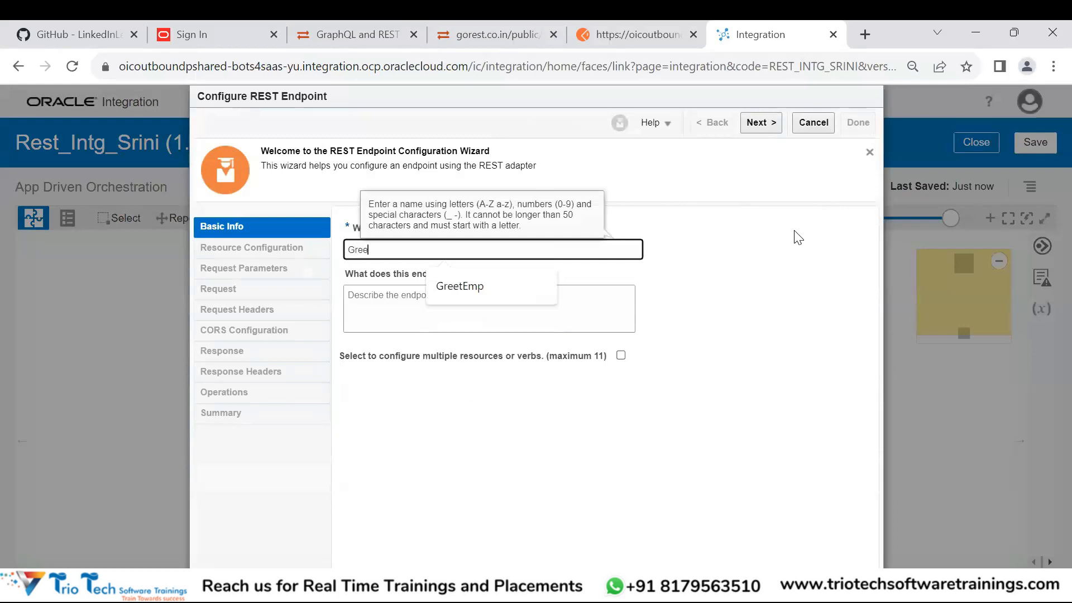
{"action": "type", "text": "tUser"}
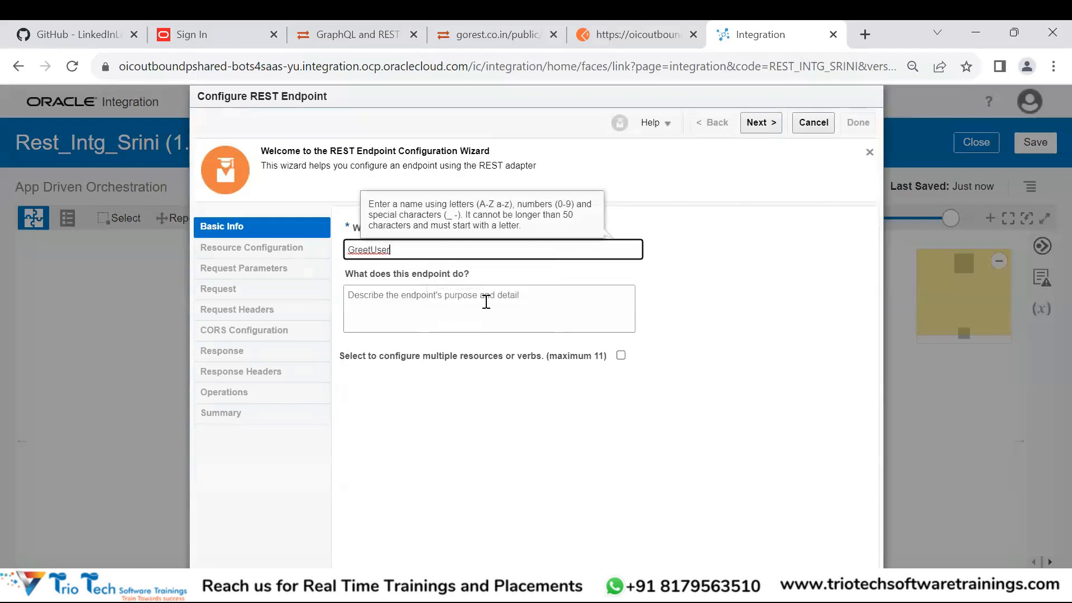
{"action": "left_click", "coordinate": [453, 326]}
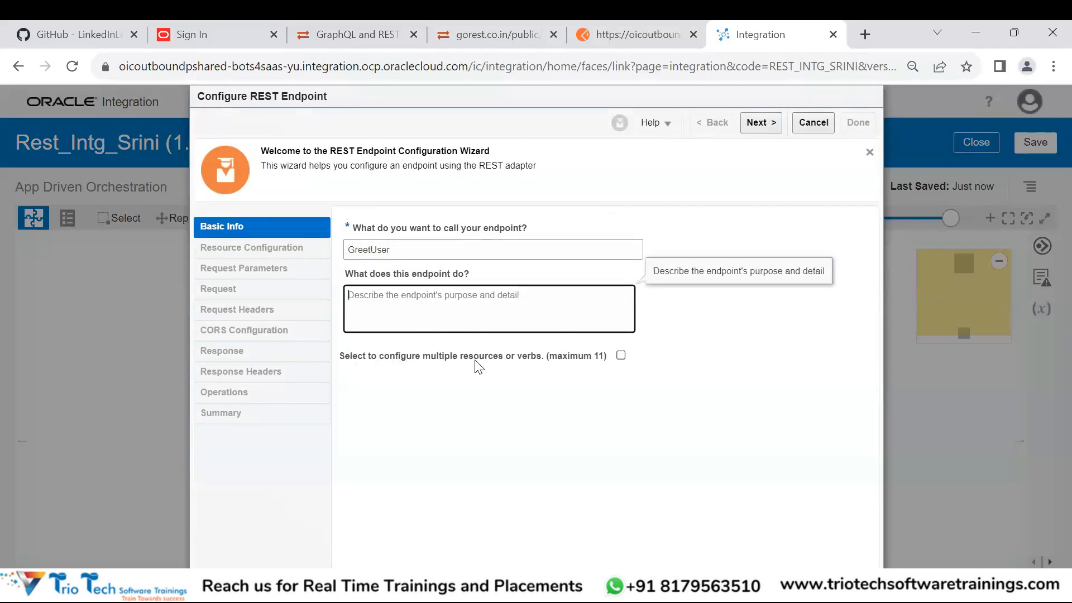
{"action": "left_click", "coordinate": [566, 366]}
{"action": "left_click", "coordinate": [560, 362]}
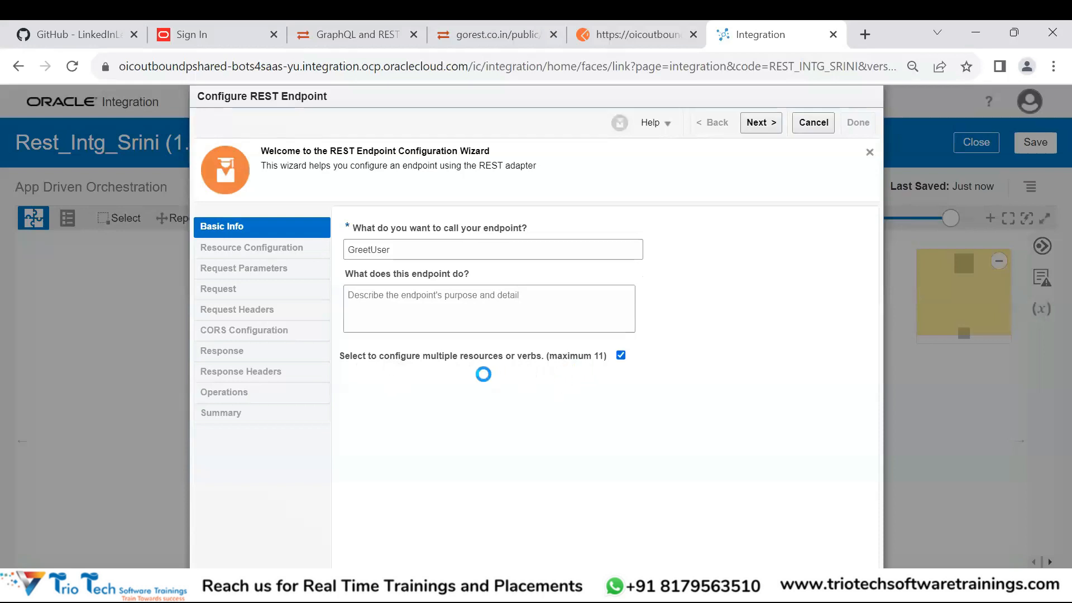
{"action": "left_click", "coordinate": [604, 298]}
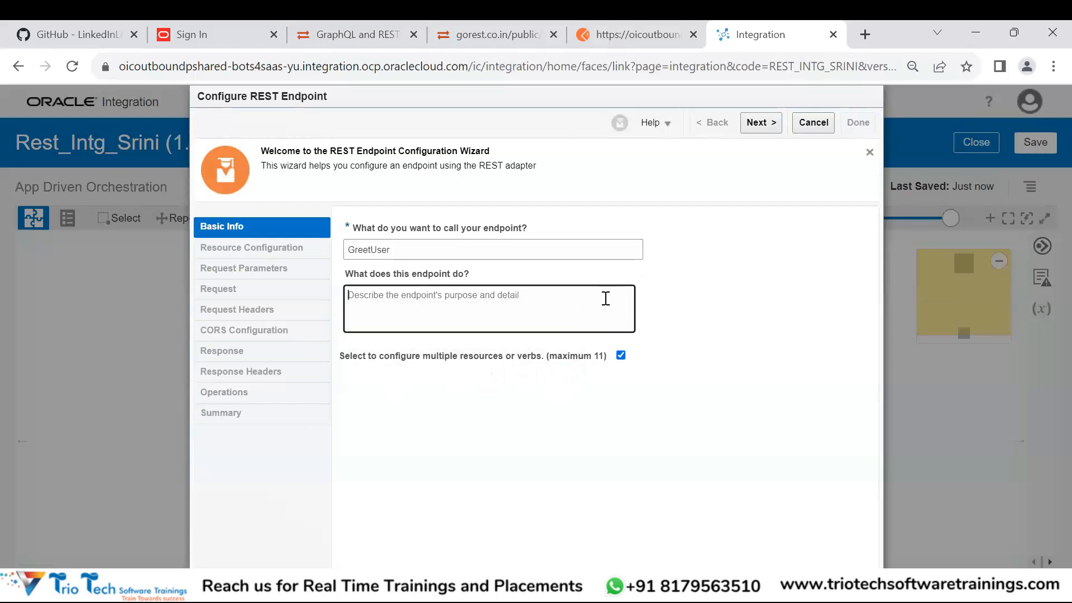
{"action": "left_click", "coordinate": [621, 355]}
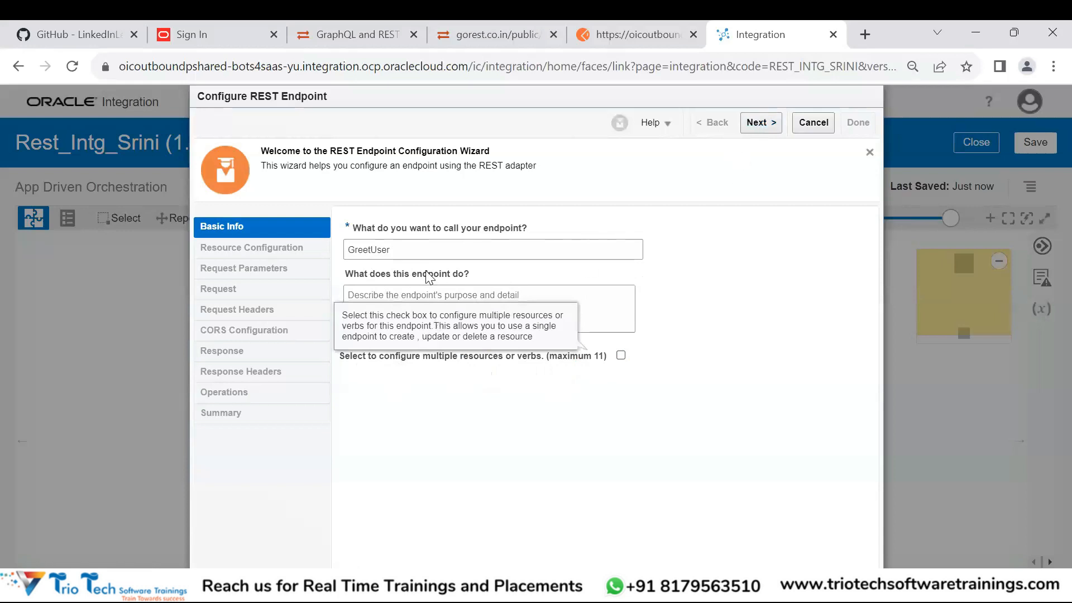
{"action": "left_click", "coordinate": [375, 294]}
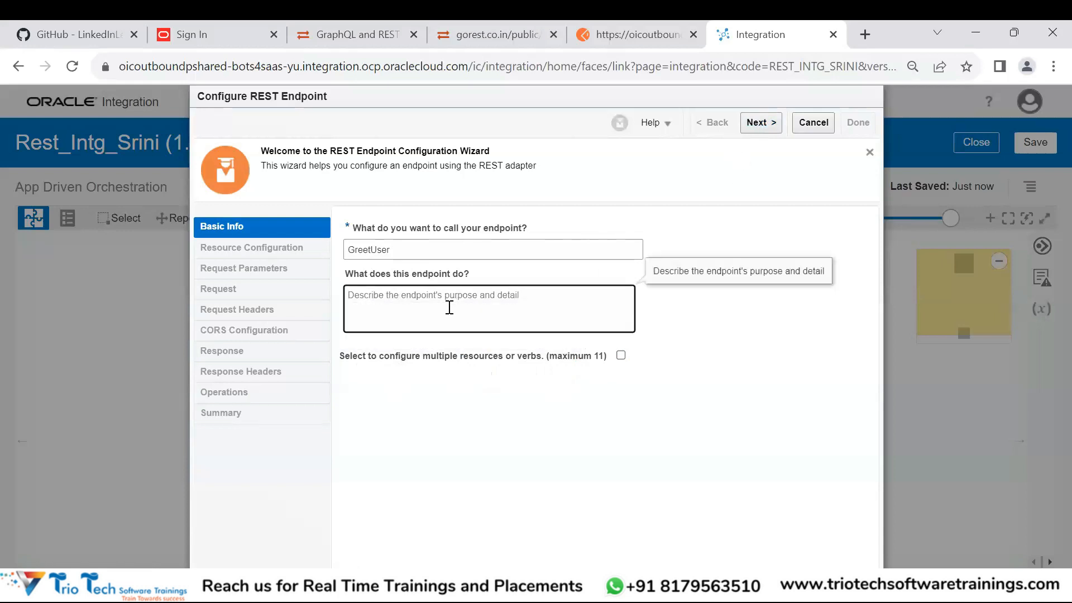
- Continue to the resource configuration and set the endpoint's relative resource URI to /greet
{"action": "left_click", "coordinate": [761, 122]}
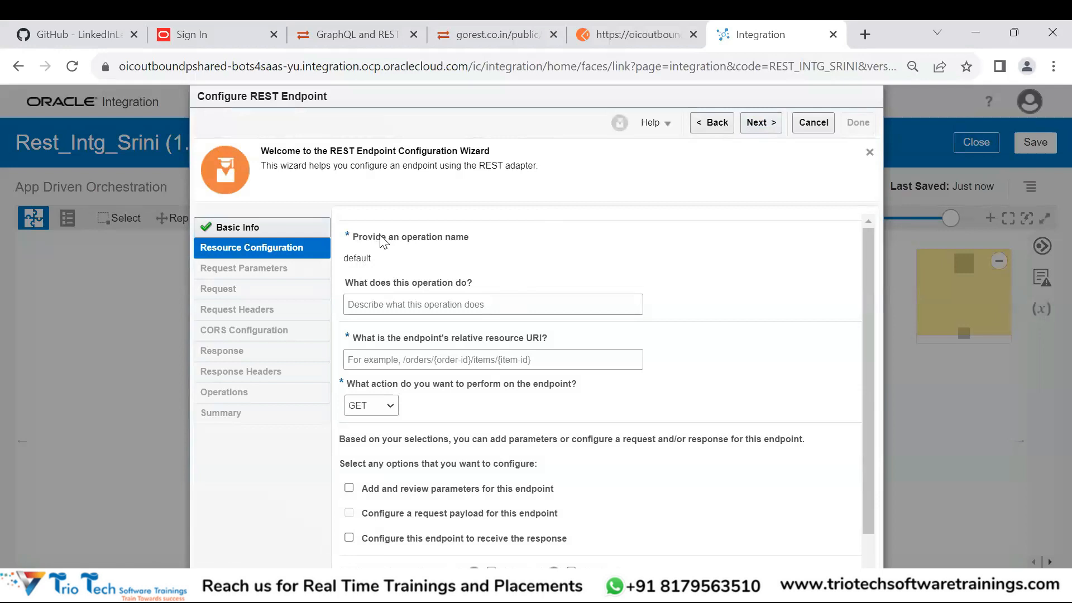
{"action": "left_click", "coordinate": [383, 358]}
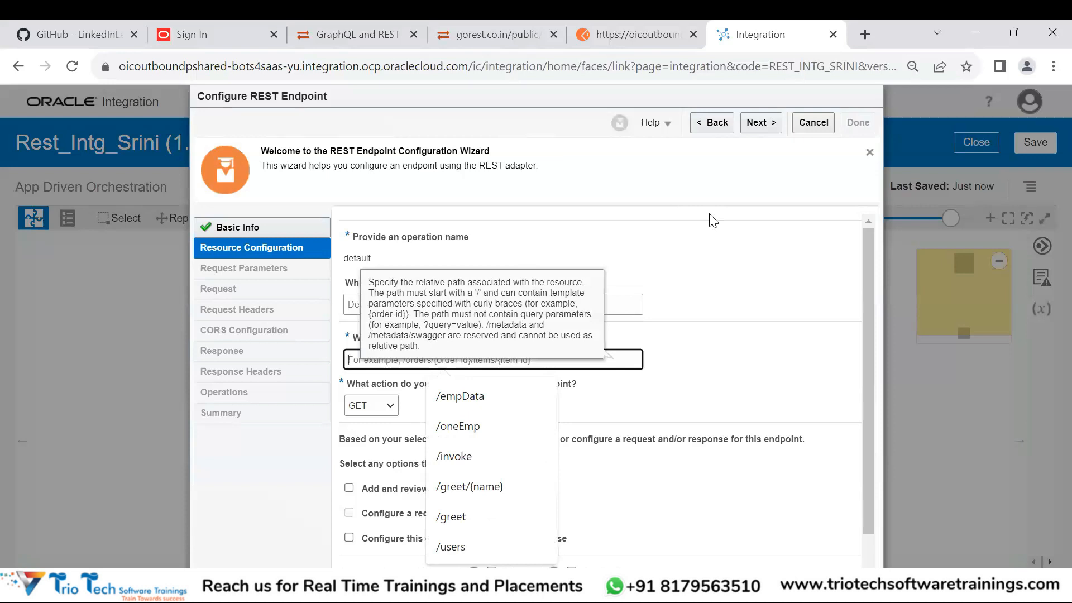
{"action": "left_click", "coordinate": [724, 275]}
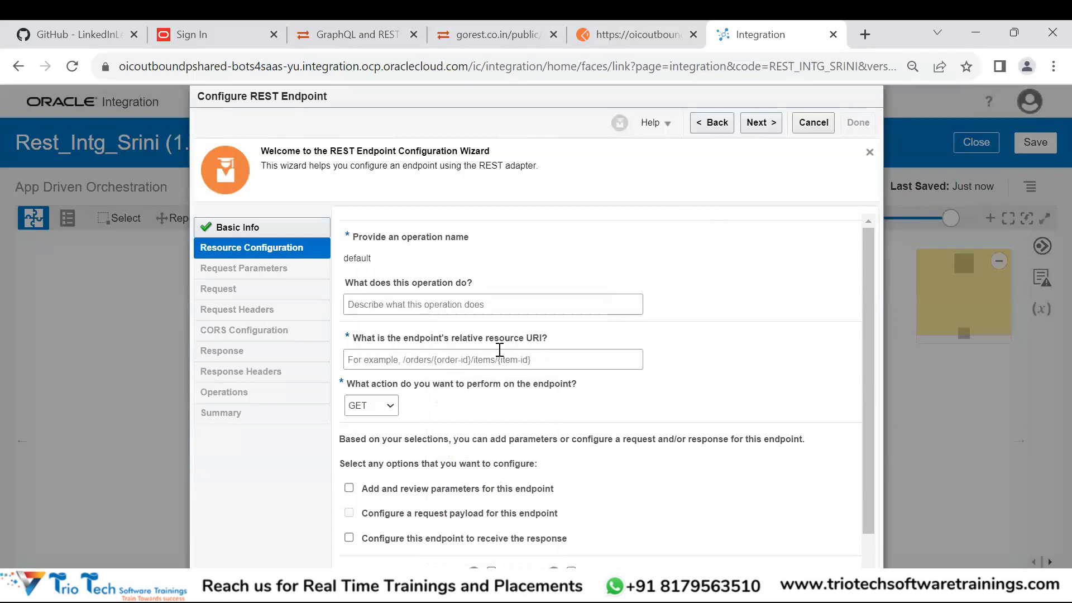
{"action": "left_click", "coordinate": [403, 360]}
{"action": "type", "text": "/"}
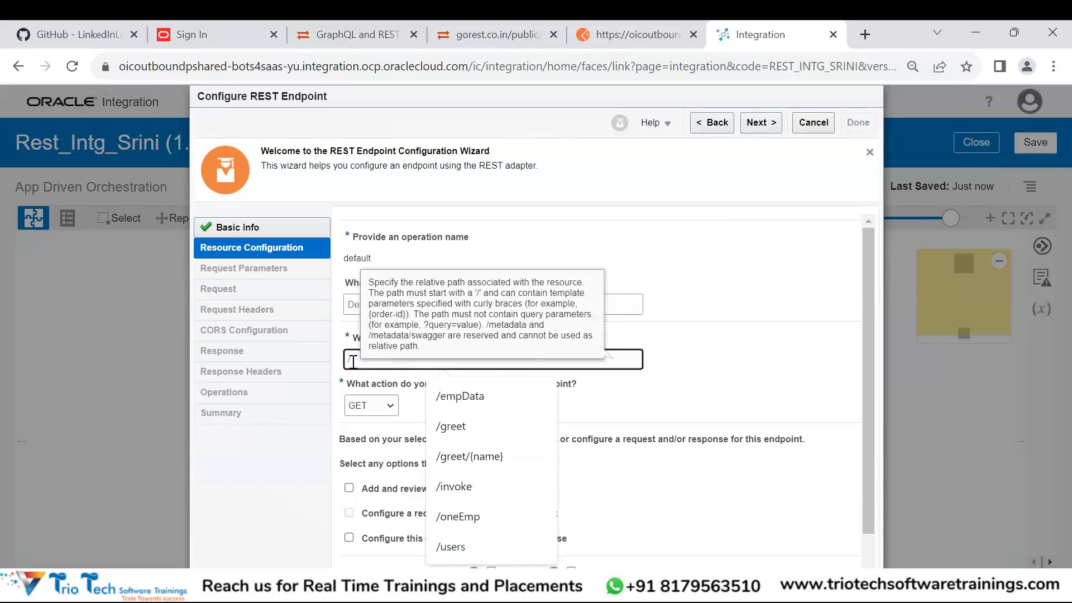
{"action": "type", "text": "greet"}
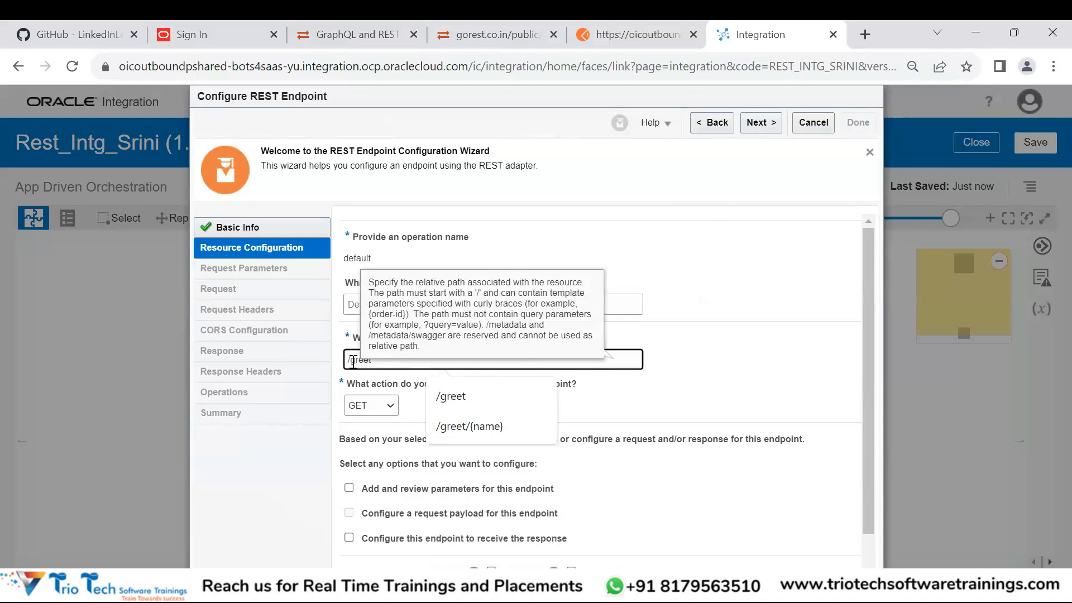
{"action": "left_click", "coordinate": [805, 313]}
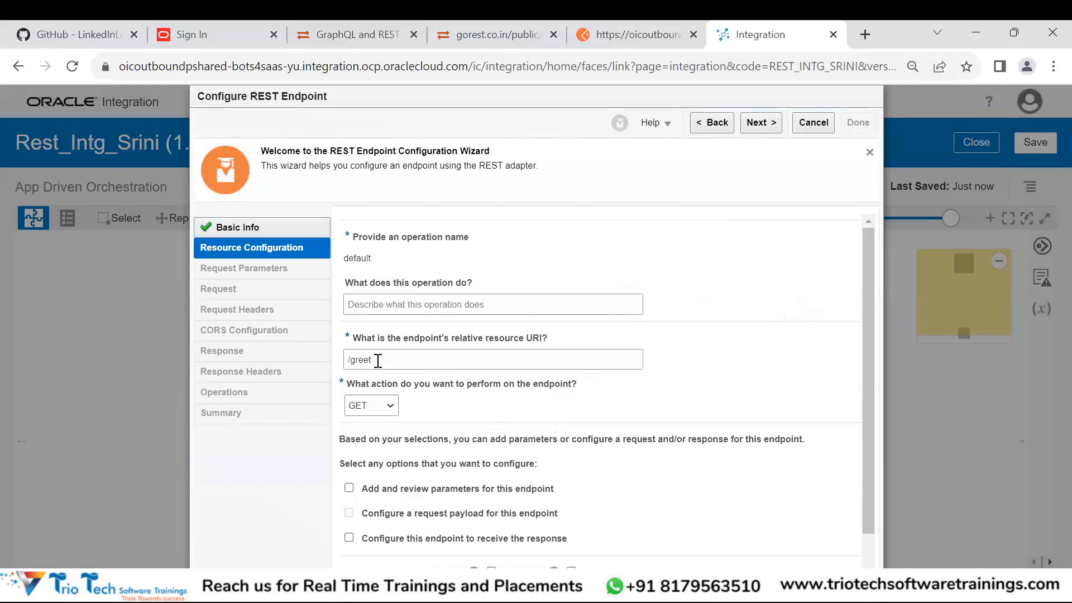
- Extend the endpoint's relative resource URI to /greet/{name} so it takes a template parameter
{"action": "left_click", "coordinate": [400, 362]}
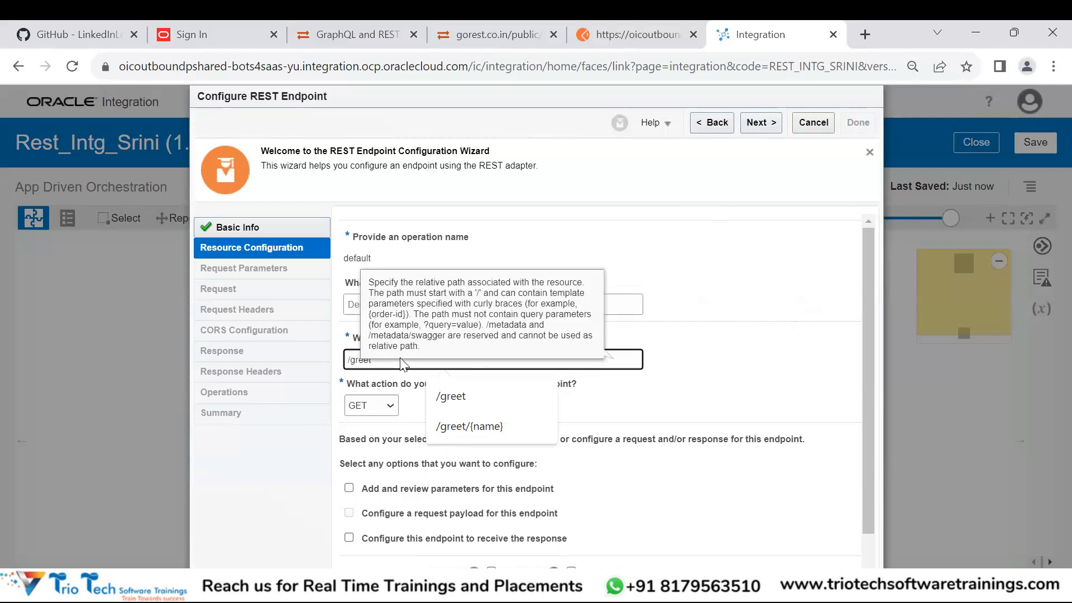
{"action": "type", "text": "/"}
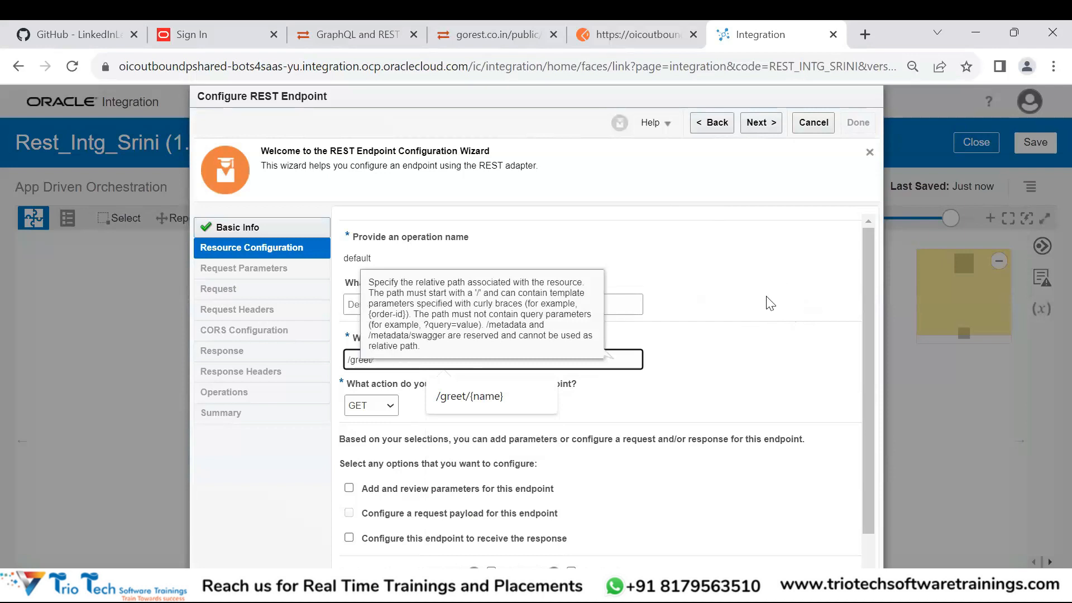
{"action": "left_click", "coordinate": [713, 338]}
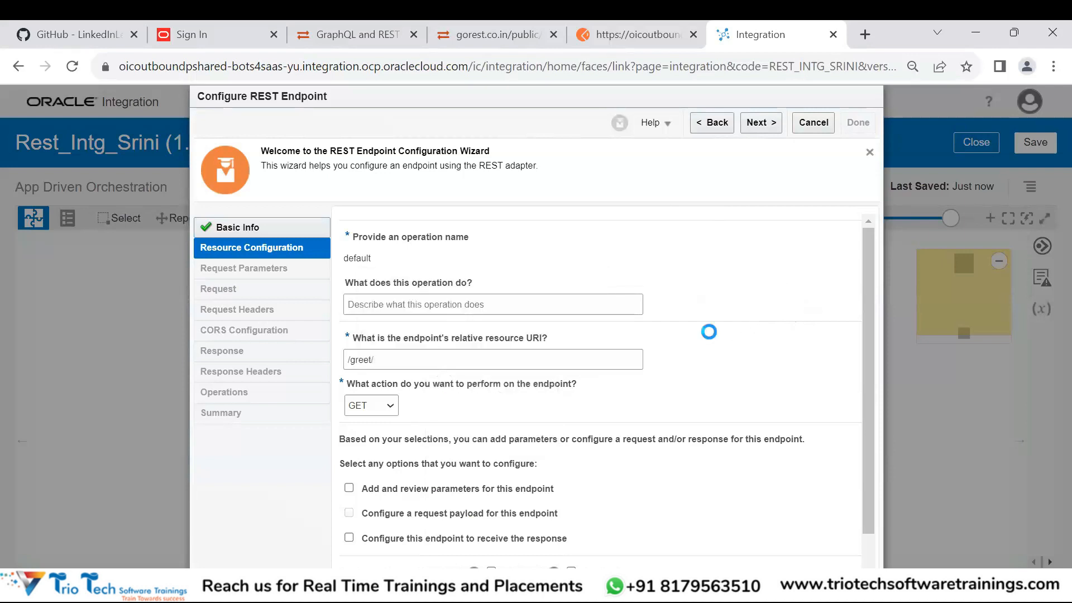
{"action": "left_click", "coordinate": [436, 361]}
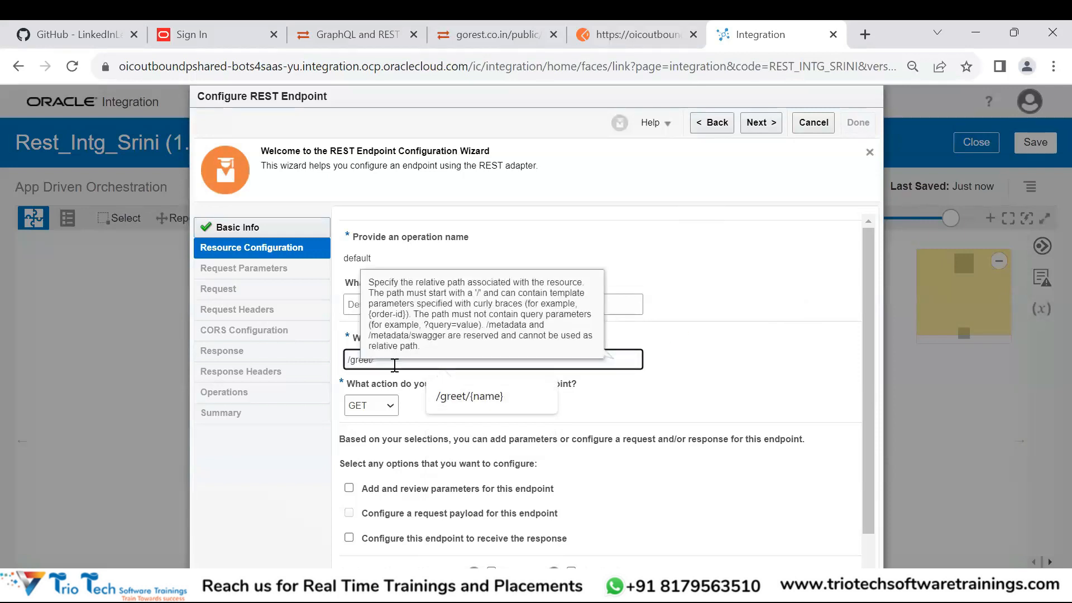
{"action": "type", "text": "/{}"}
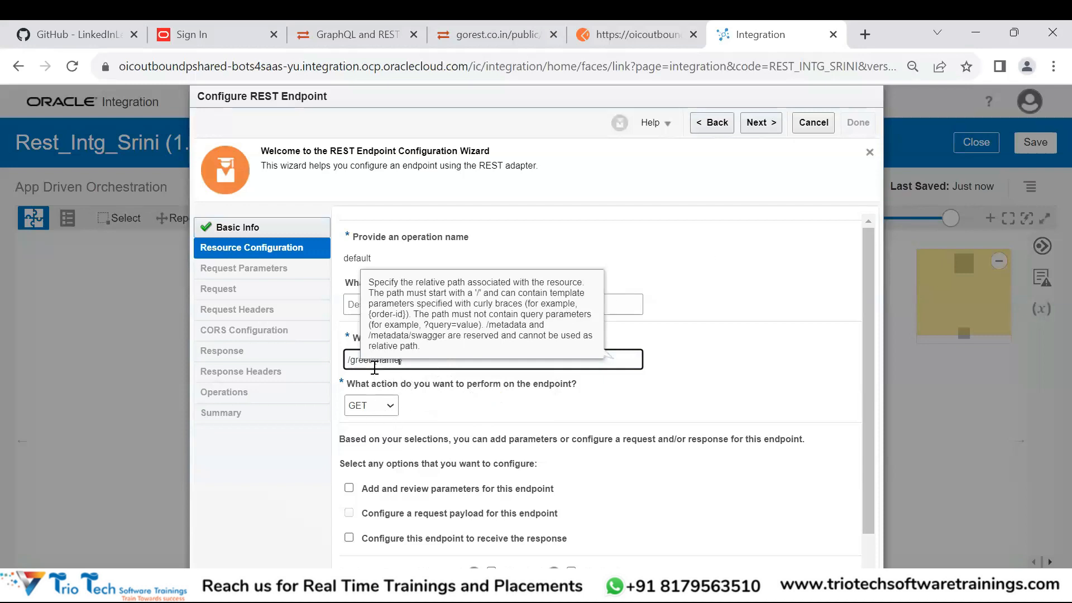
{"action": "left_click", "coordinate": [769, 263]}
{"action": "scroll", "coordinate": [737, 290], "scroll_direction": "down", "scroll_amount": 1}
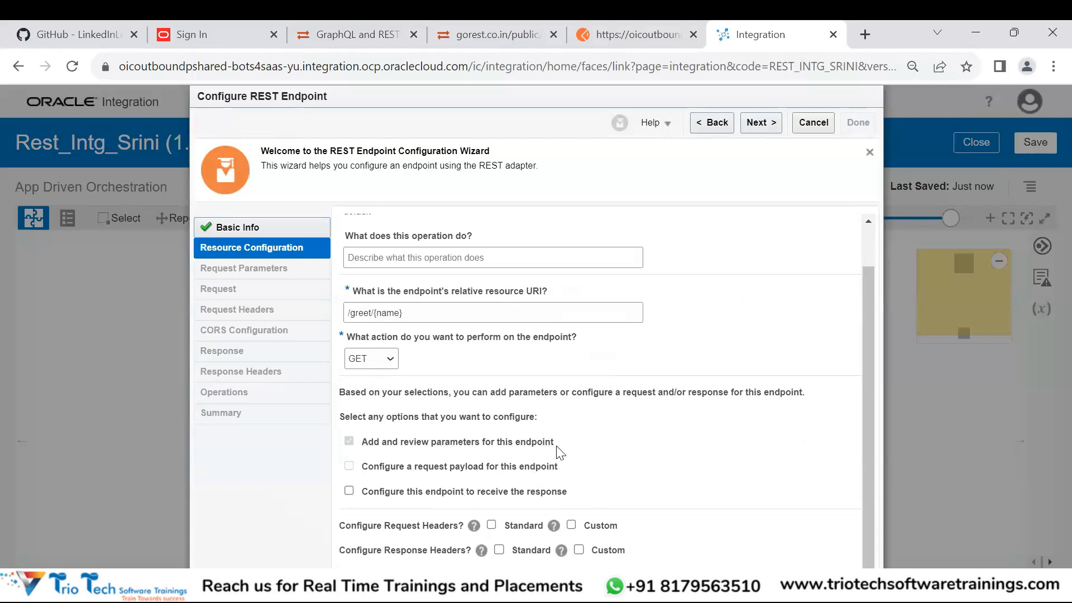
- Shorten the relative resource URI back to /greet and turn off adding and reviewing parameters for the GET endpoint
{"action": "left_click", "coordinate": [402, 312]}
{"action": "left_click_drag", "start_coordinate": [403, 312], "coordinate": [373, 314]}
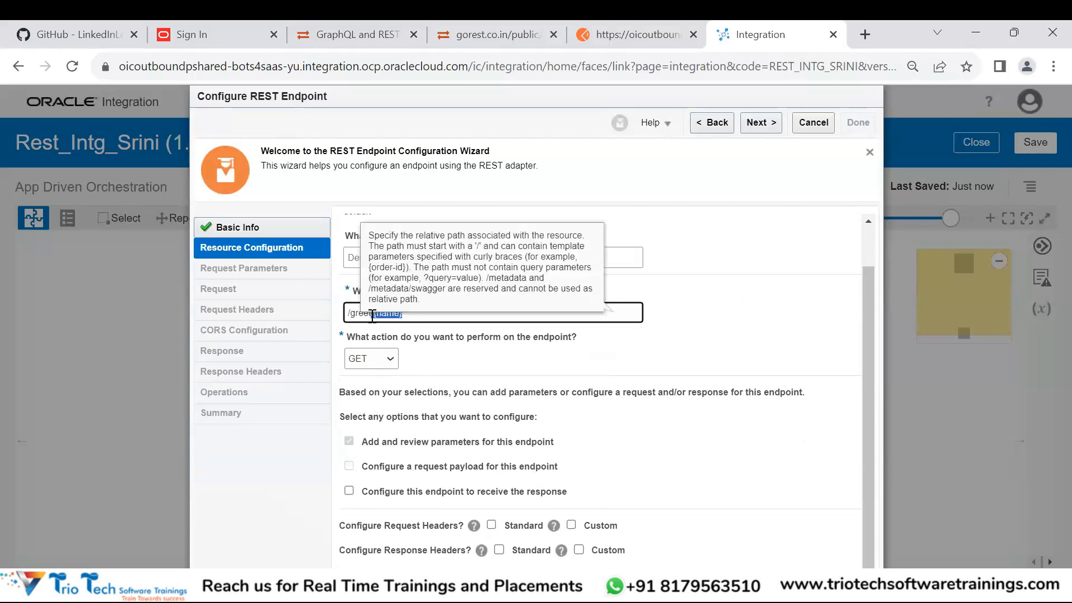
{"action": "key", "text": "BackSpace"}
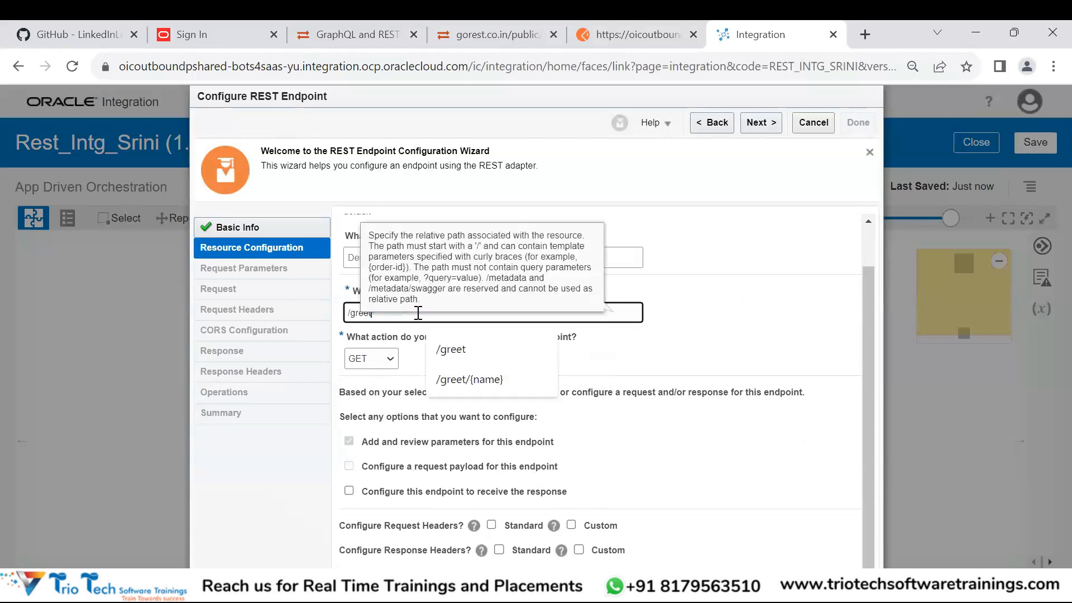
{"action": "left_click", "coordinate": [747, 281]}
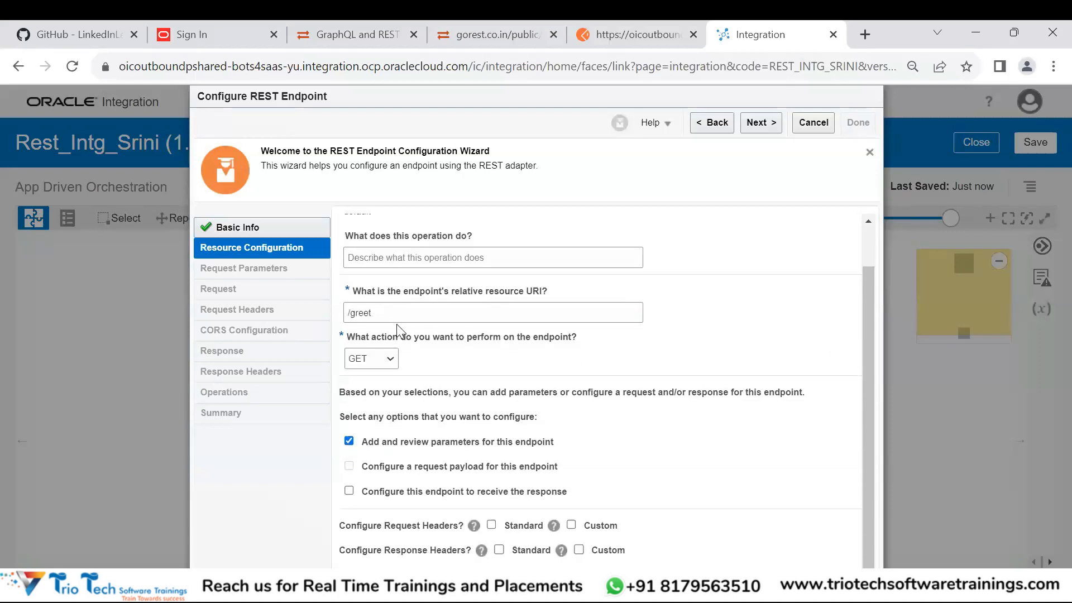
{"action": "left_click", "coordinate": [349, 441]}
- Reuse the previously entered /greet/{name} value as the endpoint's relative resource URI
{"action": "left_click", "coordinate": [399, 312]}
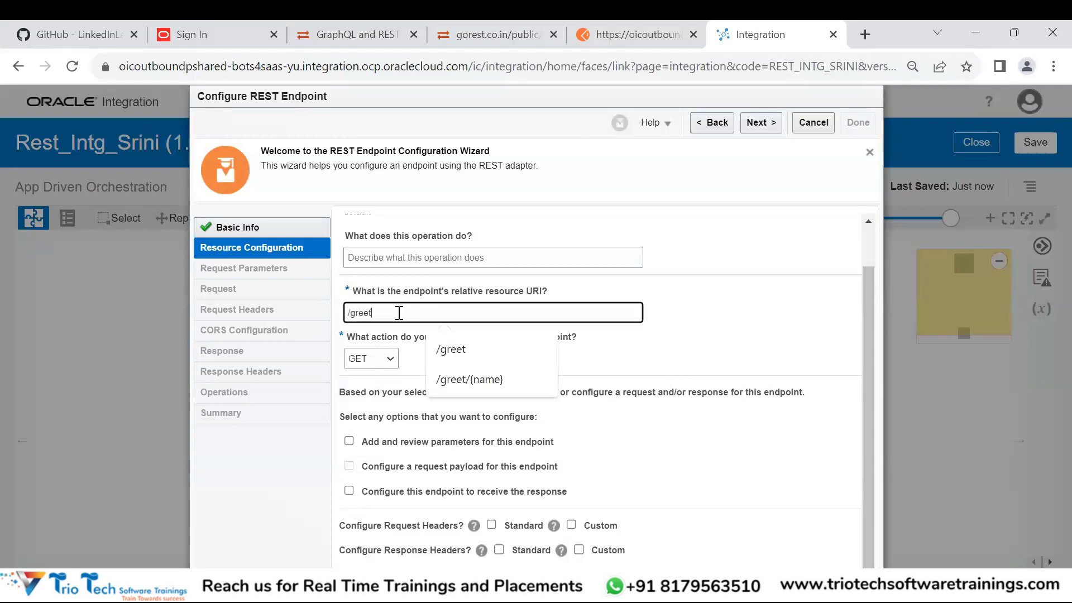
{"action": "left_click", "coordinate": [459, 379]}
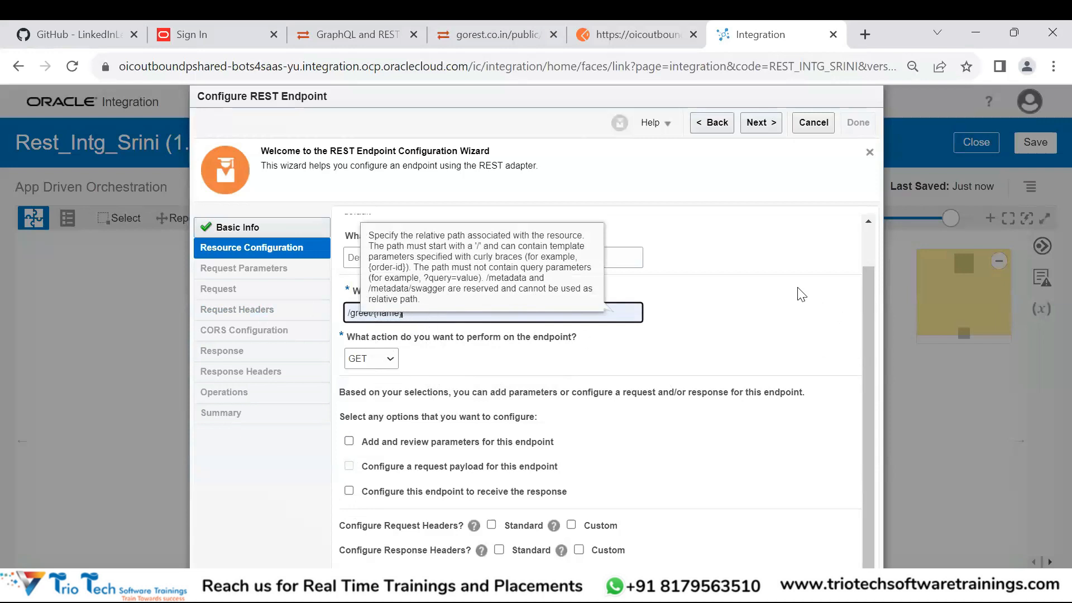
{"action": "left_click", "coordinate": [790, 307]}
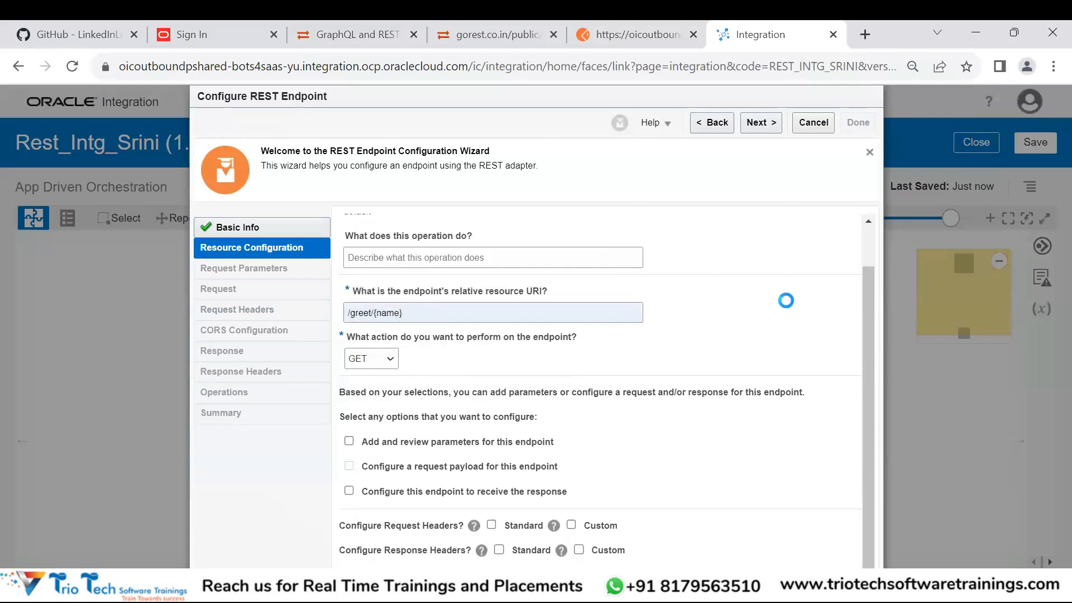
{"action": "scroll", "coordinate": [790, 308], "scroll_direction": "down", "scroll_amount": 1}
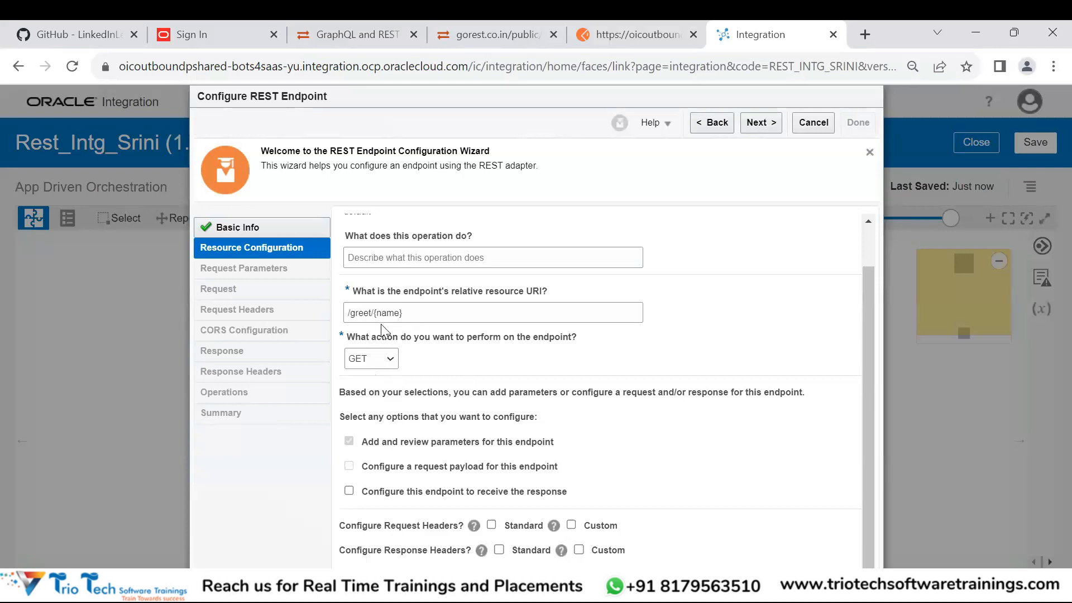
- Change the action performed on the endpoint to POST
{"action": "left_click", "coordinate": [391, 361]}
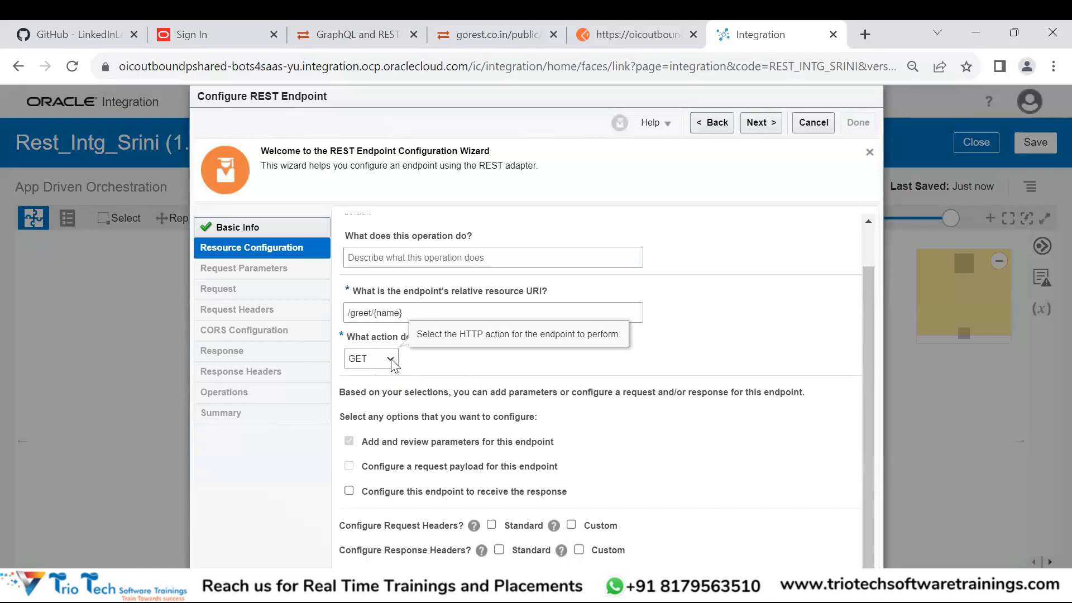
{"action": "left_click", "coordinate": [392, 361]}
{"action": "left_click", "coordinate": [376, 401]}
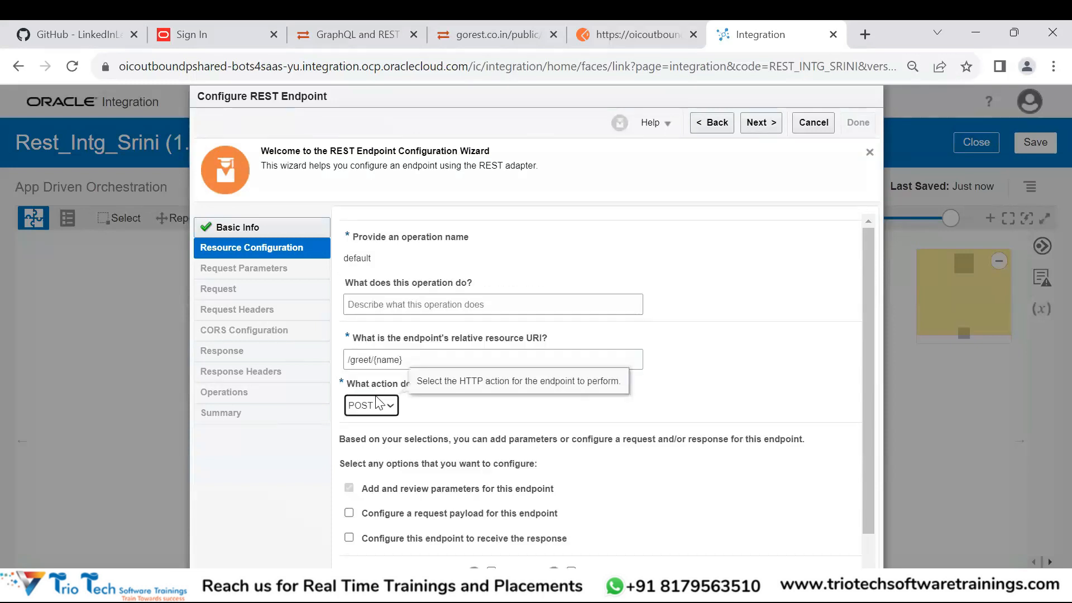
{"action": "scroll", "coordinate": [378, 402], "scroll_direction": "down", "scroll_amount": 1}
- Remove the name template parameter from the POST endpoint's resource URI, leaving /greet
{"action": "left_click", "coordinate": [421, 314]}
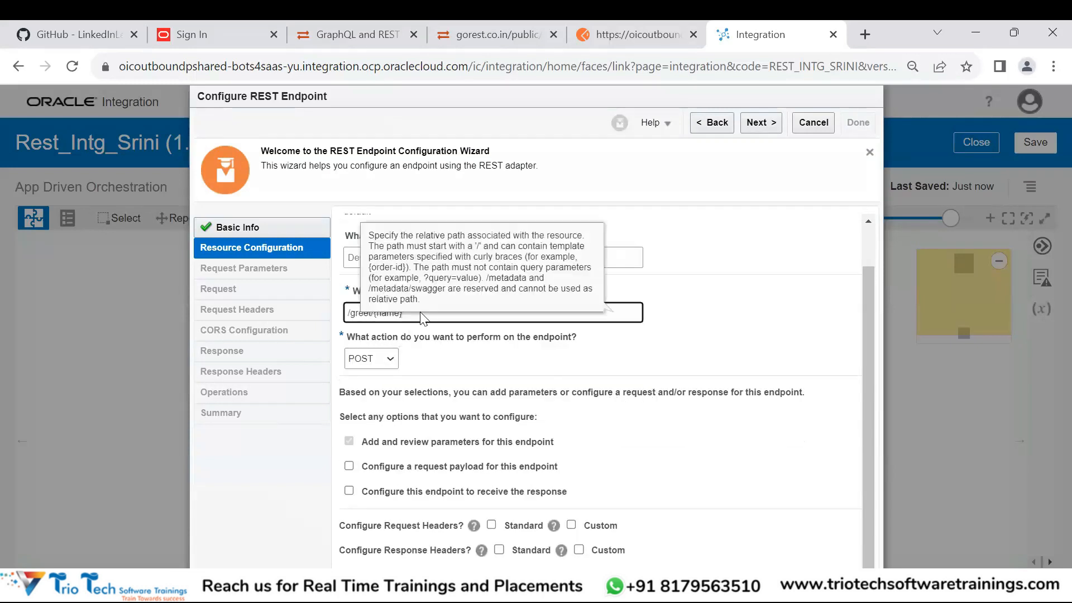
{"action": "key", "text": "BackSpace"}
{"action": "key", "text": "BackSpace"}
{"action": "key", "text": "BackSpace"}
{"action": "key", "text": "BackSpace"}
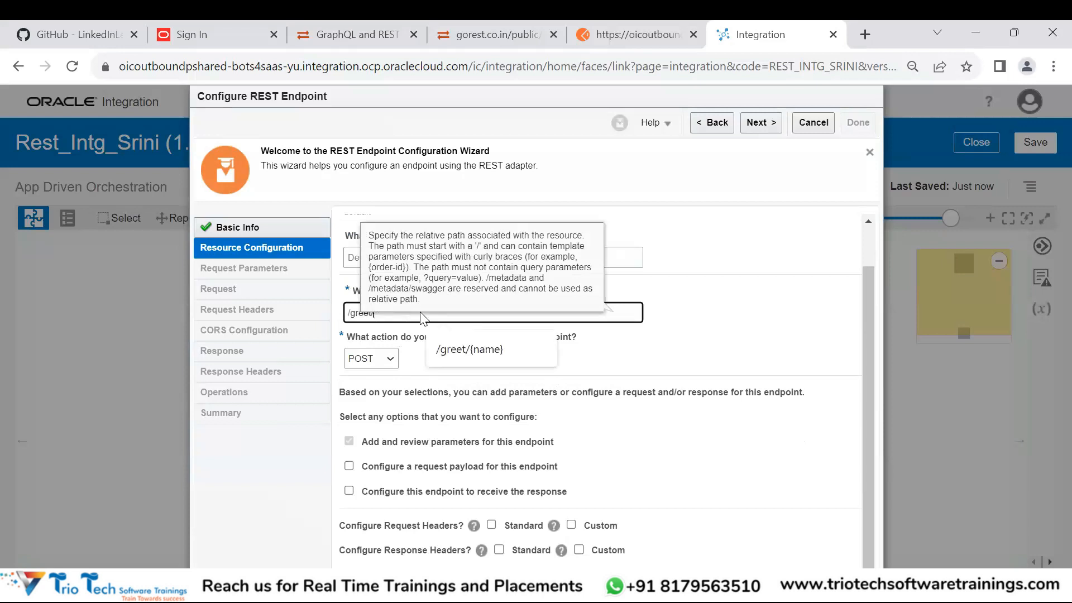
{"action": "left_click", "coordinate": [651, 352]}
{"action": "scroll", "coordinate": [653, 357], "scroll_direction": "down", "scroll_amount": 1}
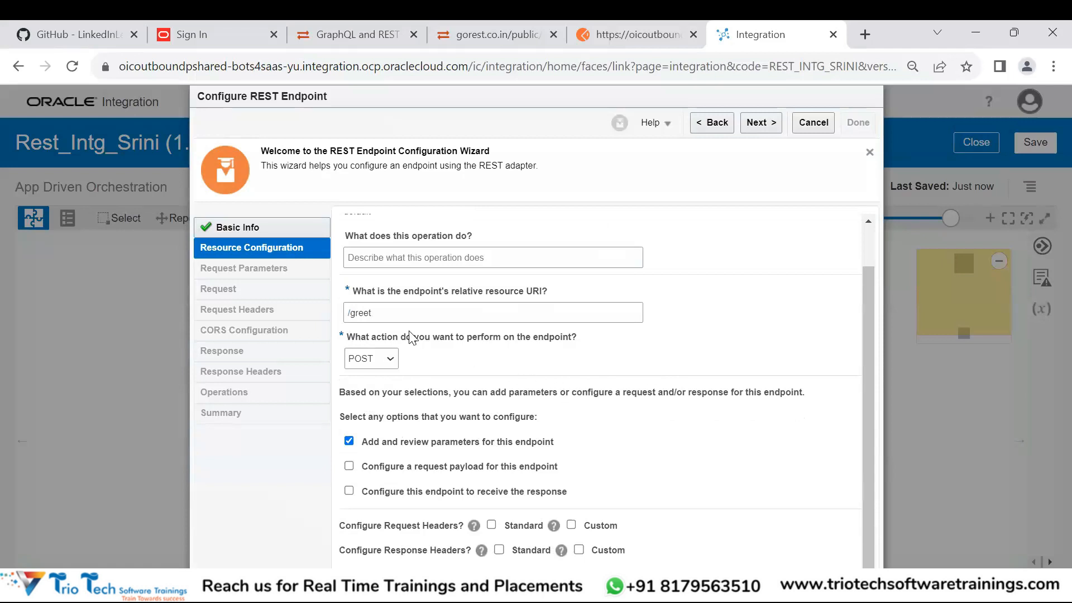
- Try the DELETE action, return to POST, and turn off adding and reviewing parameters for the endpoint
{"action": "left_click", "coordinate": [400, 314]}
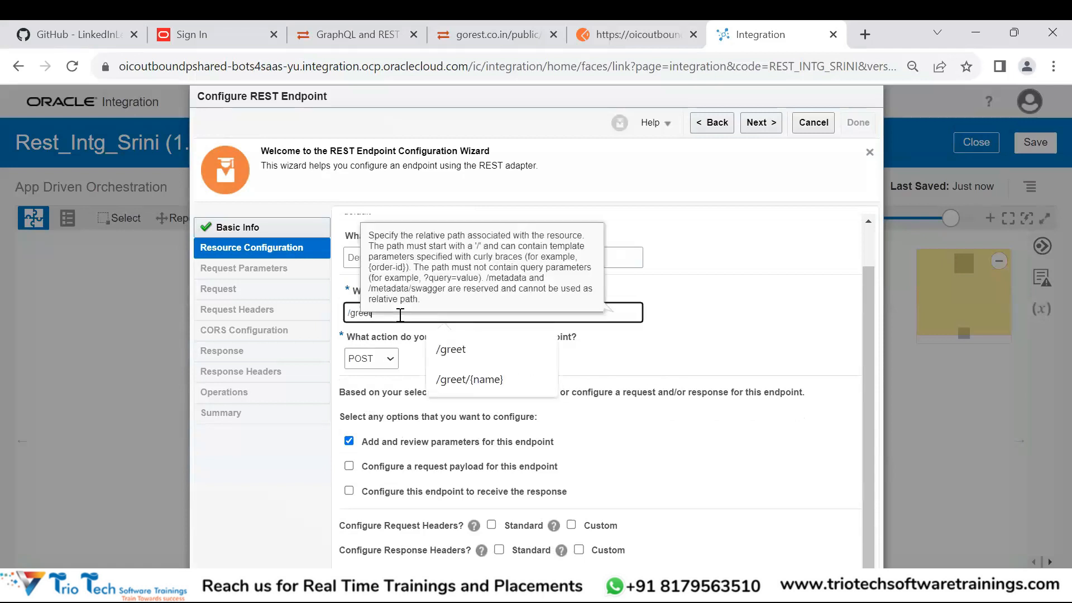
{"action": "left_click", "coordinate": [391, 362]}
{"action": "left_click", "coordinate": [378, 416]}
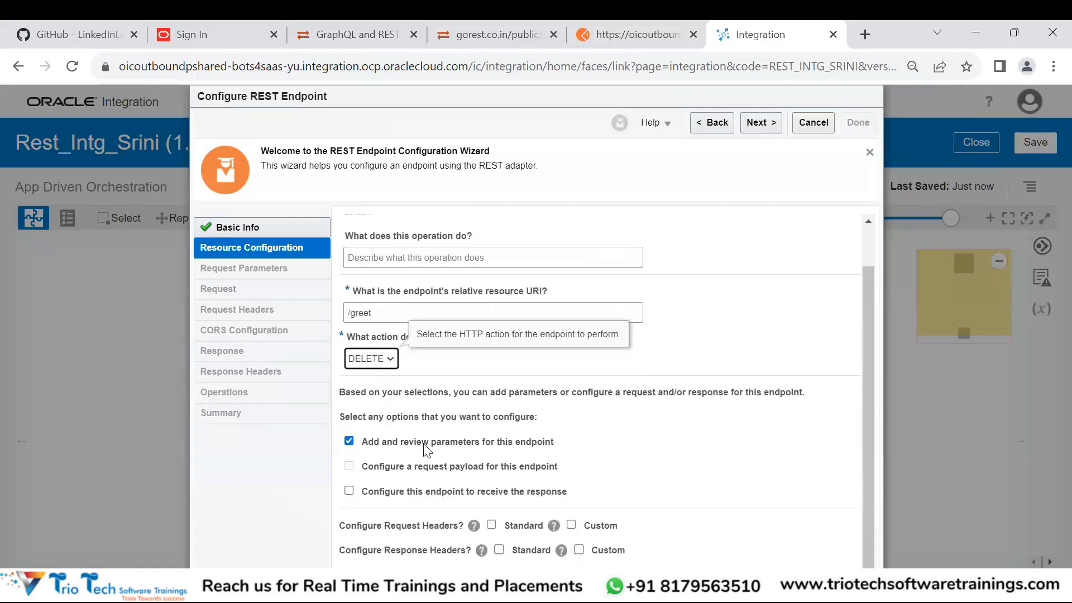
{"action": "left_click", "coordinate": [391, 360]}
{"action": "left_click", "coordinate": [369, 404]}
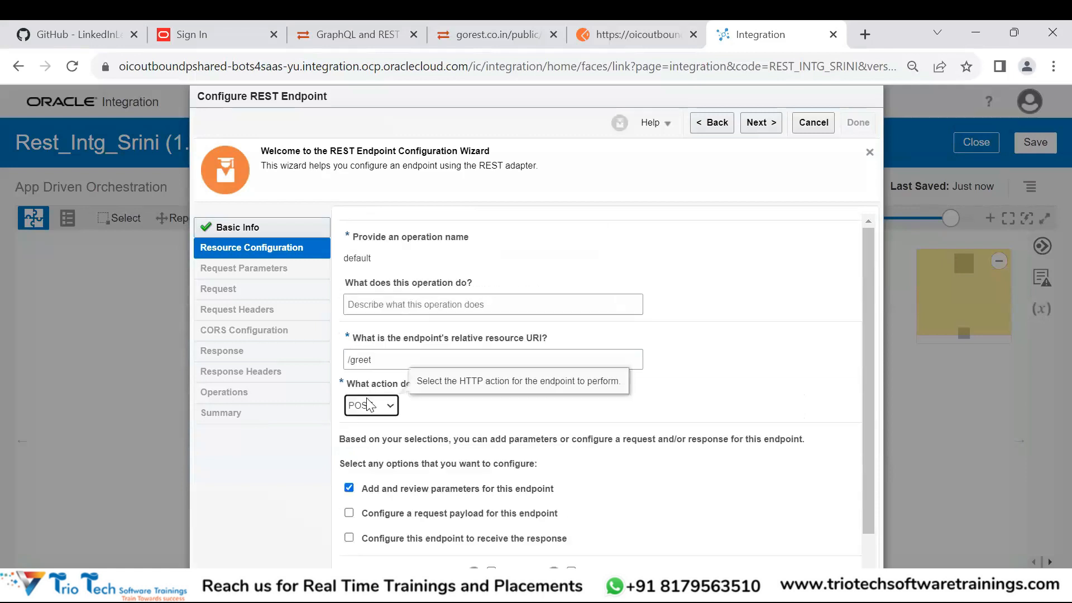
{"action": "left_click", "coordinate": [349, 488]}
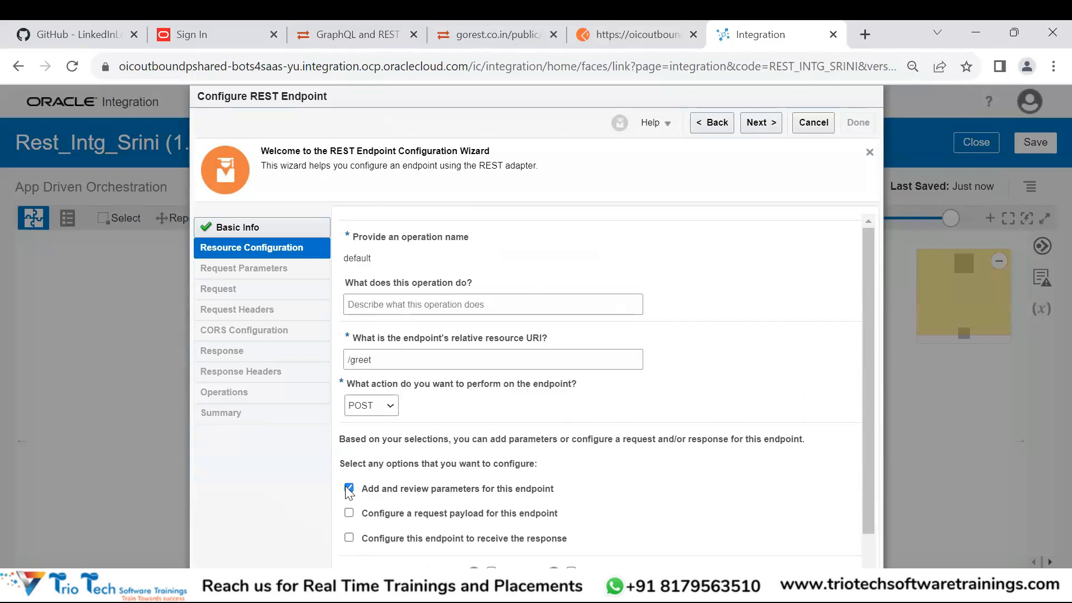
{"action": "scroll", "coordinate": [601, 381], "scroll_direction": "down", "scroll_amount": 1}
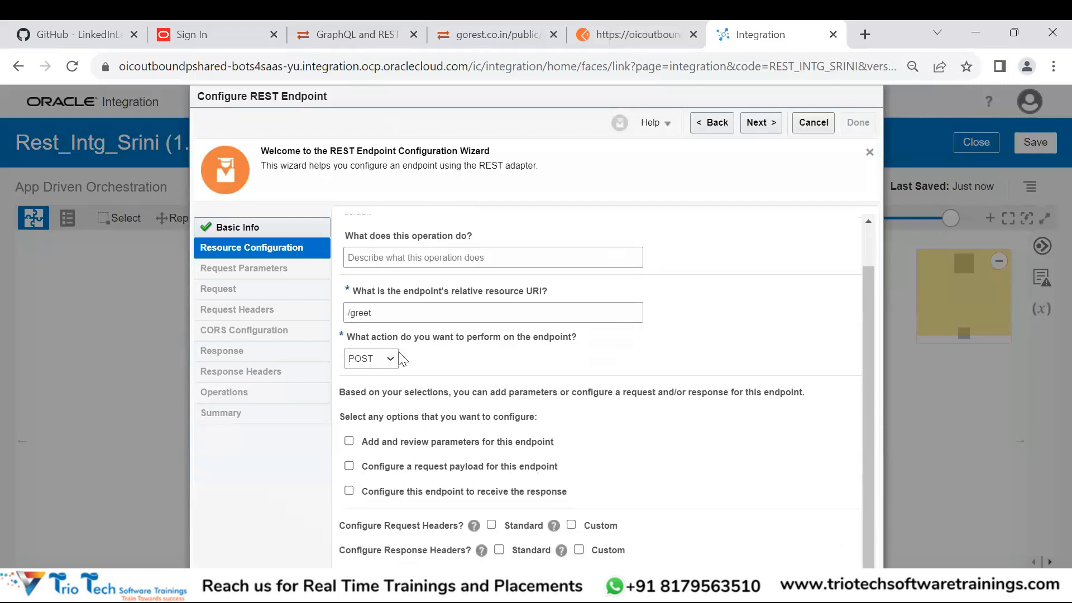
- Try PUT and other endpoint actions to compare their payload options, finishing with GET
{"action": "left_click", "coordinate": [371, 388]}
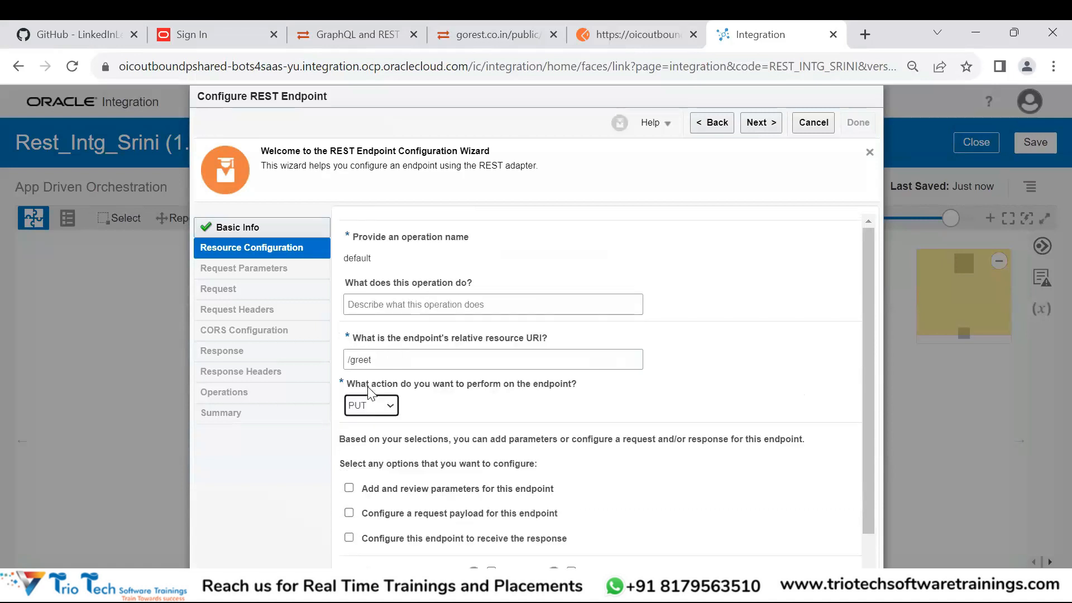
{"action": "left_click", "coordinate": [390, 409]}
{"action": "left_click", "coordinate": [371, 422]}
{"action": "scroll", "coordinate": [582, 314], "scroll_direction": "down", "scroll_amount": 2}
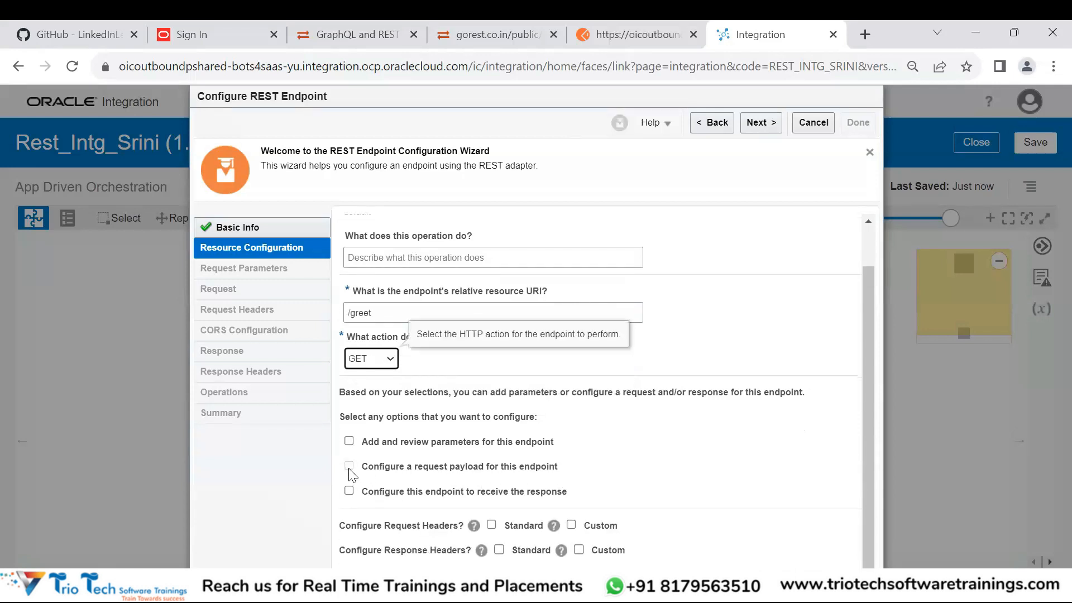
{"action": "left_click", "coordinate": [392, 360]}
{"action": "left_click", "coordinate": [363, 414]}
{"action": "scroll", "coordinate": [514, 438], "scroll_direction": "down", "scroll_amount": 2}
{"action": "left_click", "coordinate": [389, 359]}
{"action": "left_click", "coordinate": [373, 380]}
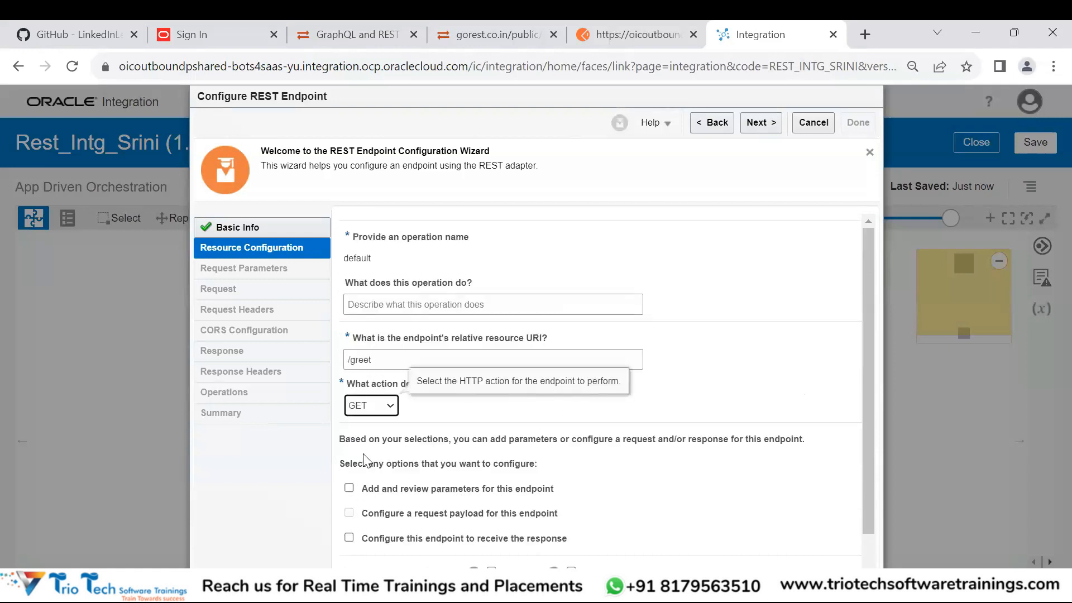
- Set the GET endpoint's relative resource URI to /greet/{name}
{"action": "left_click", "coordinate": [379, 358]}
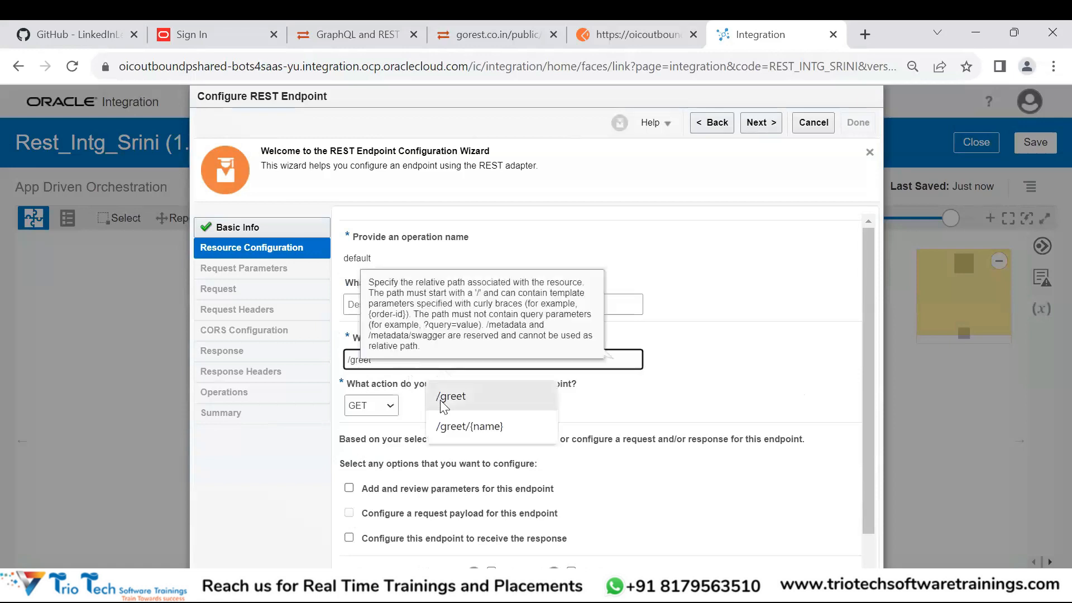
{"action": "left_click", "coordinate": [458, 426]}
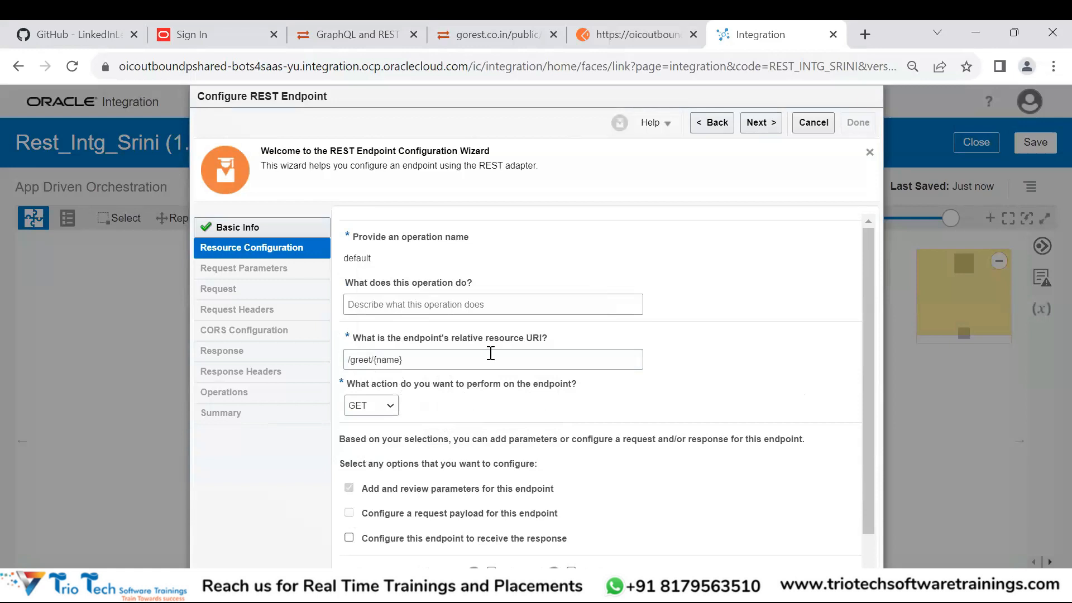
{"action": "scroll", "coordinate": [597, 327], "scroll_direction": "down", "scroll_amount": 1}
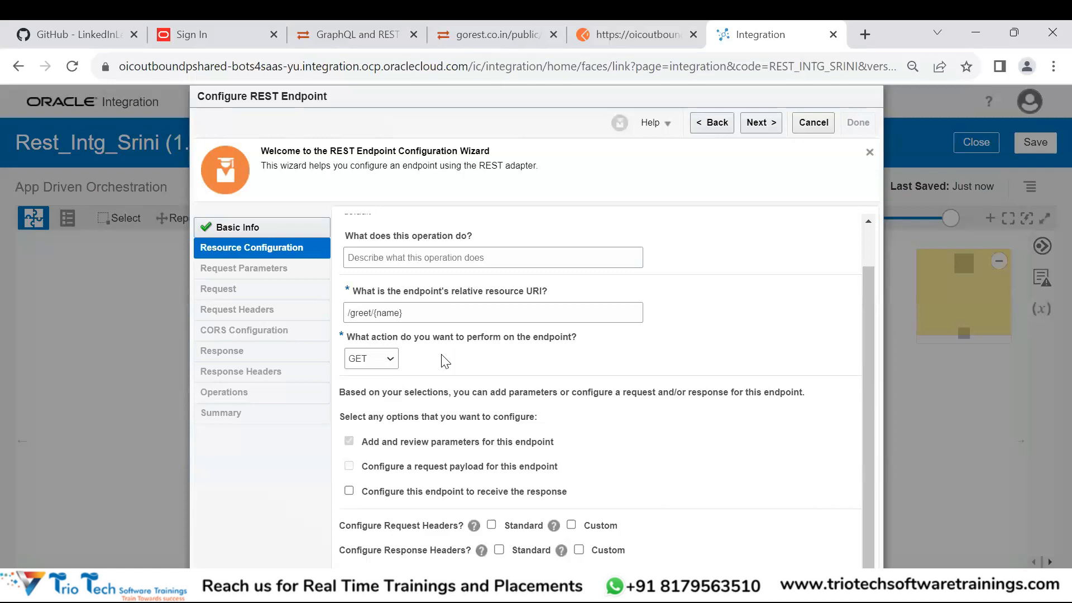
- Configure the endpoint to receive the response and continue past the request parameters to the response payload settings
{"action": "left_click", "coordinate": [349, 491]}
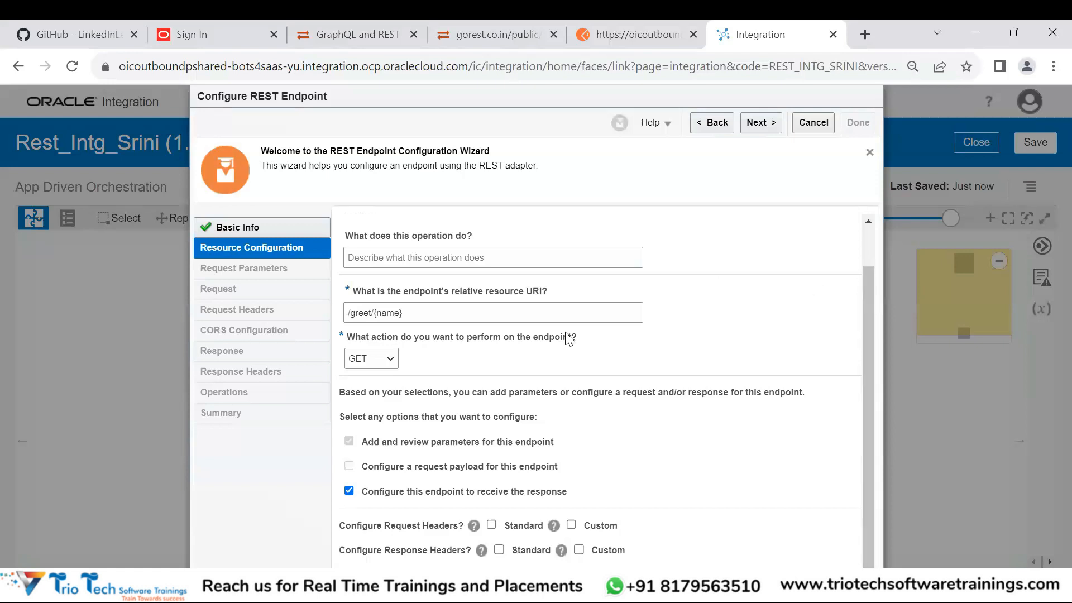
{"action": "left_click", "coordinate": [760, 124]}
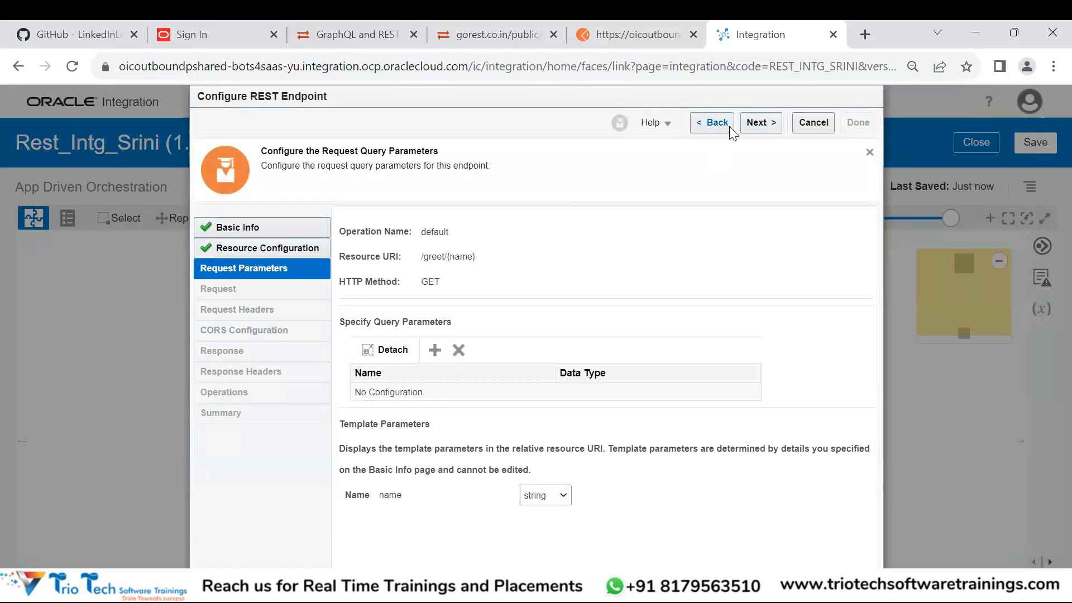
{"action": "left_click", "coordinate": [263, 271]}
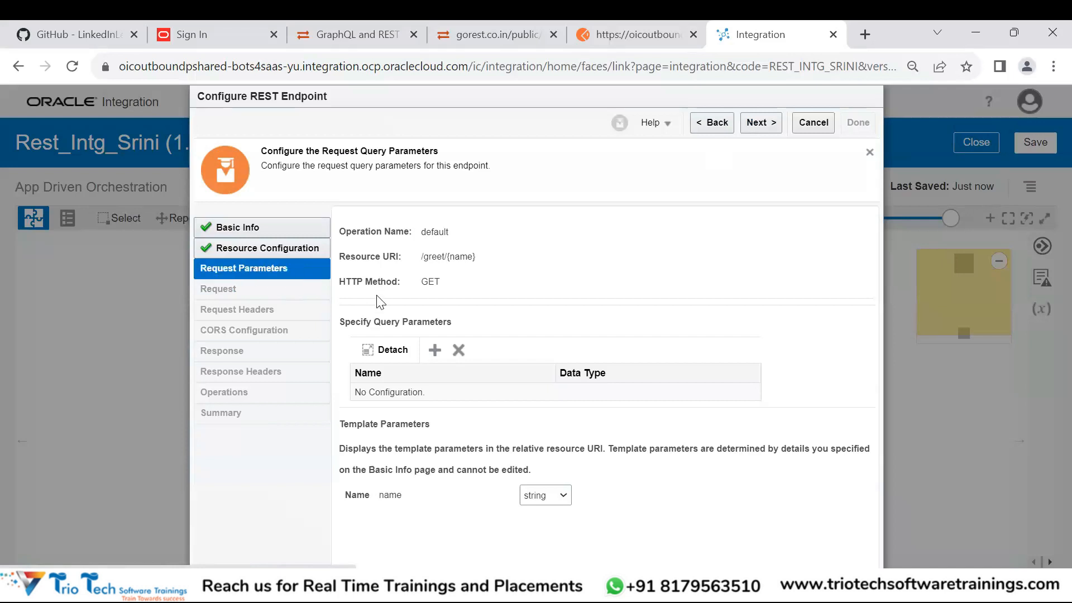
{"action": "left_click", "coordinate": [753, 125]}
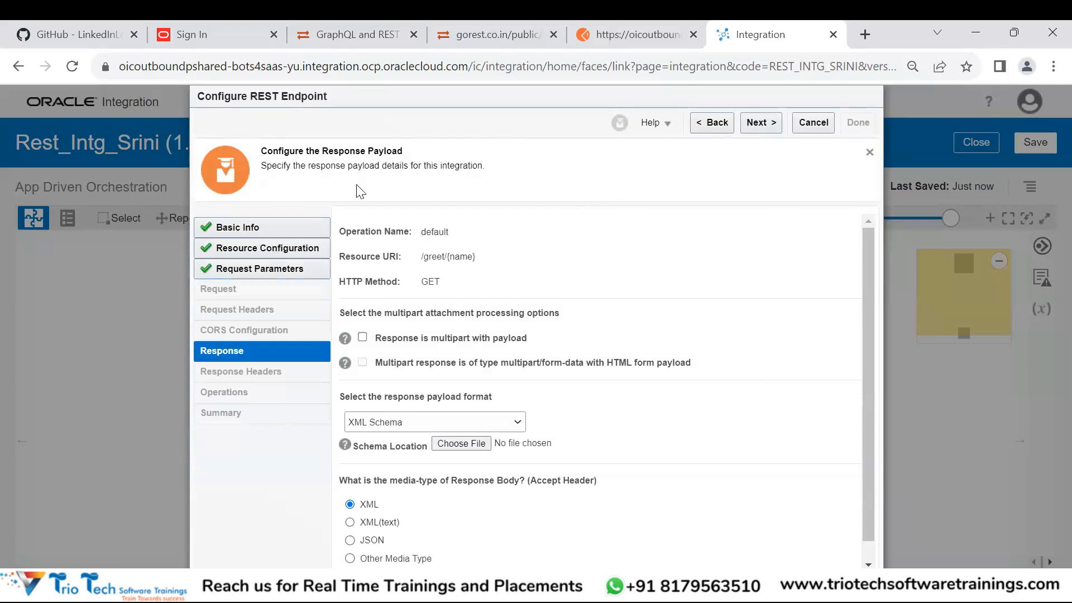
{"action": "scroll", "coordinate": [488, 394], "scroll_direction": "down", "scroll_amount": 1}
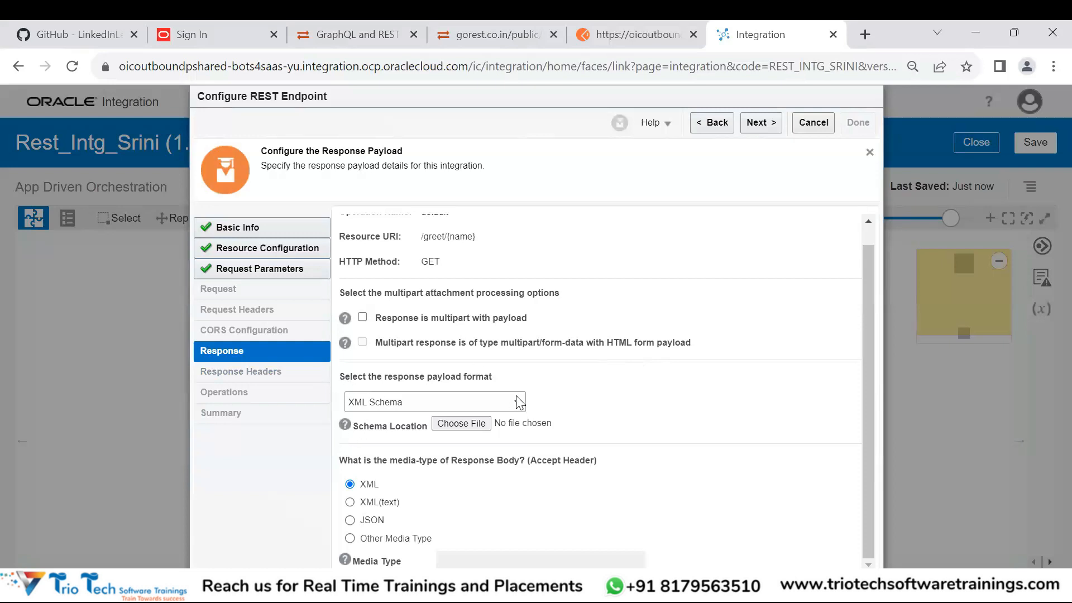
{"action": "left_click", "coordinate": [459, 425]}
{"action": "left_click", "coordinate": [801, 140]}
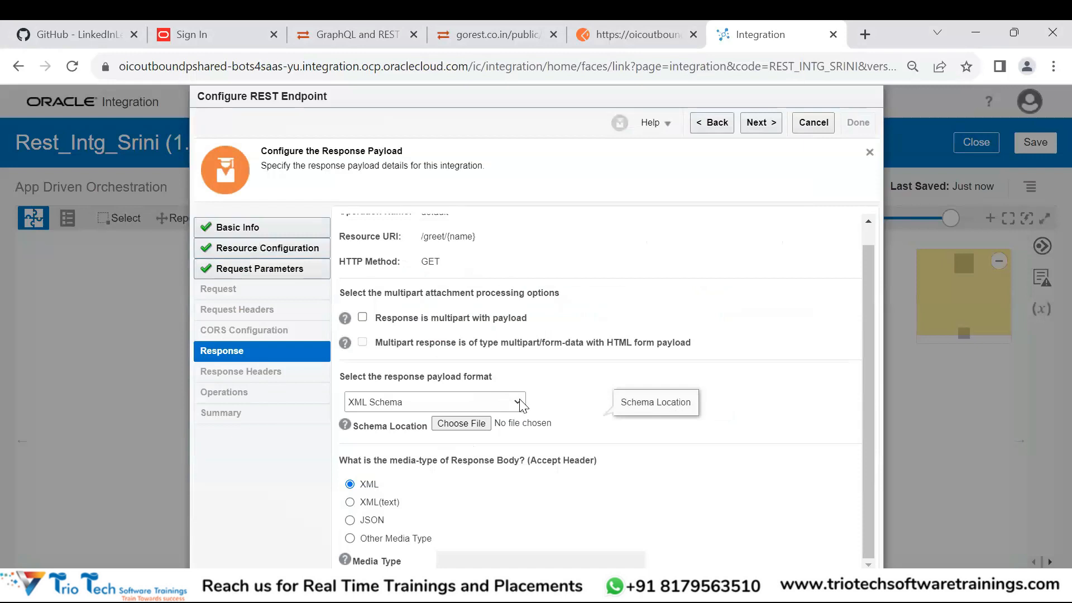
- Set the response payload format to JSON Sample and open the inline sample JSON editor
{"action": "left_click", "coordinate": [377, 410]}
{"action": "left_click", "coordinate": [366, 430]}
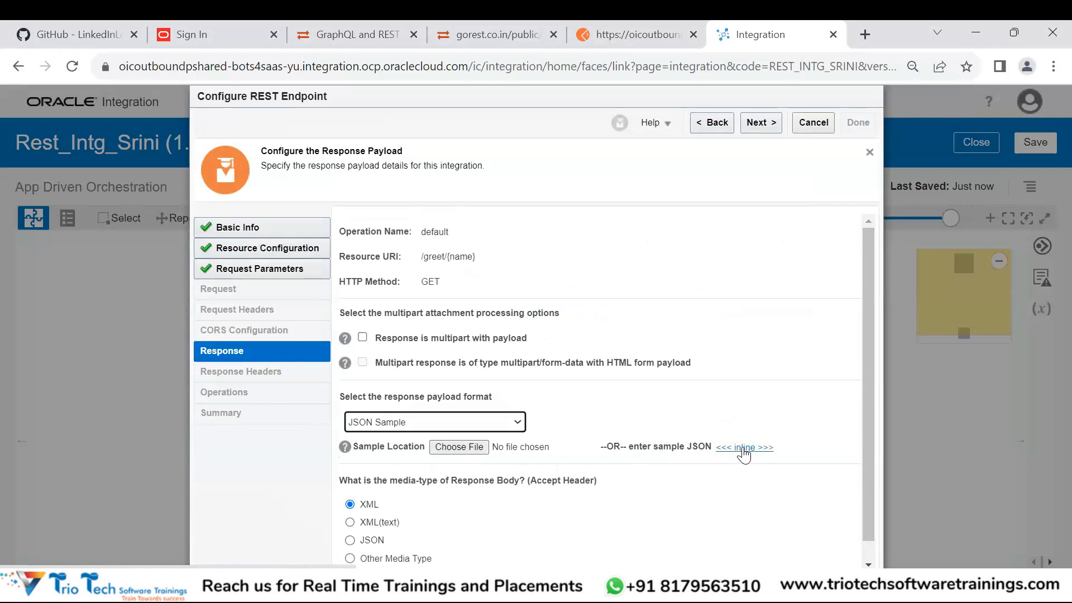
{"action": "left_click", "coordinate": [743, 448]}
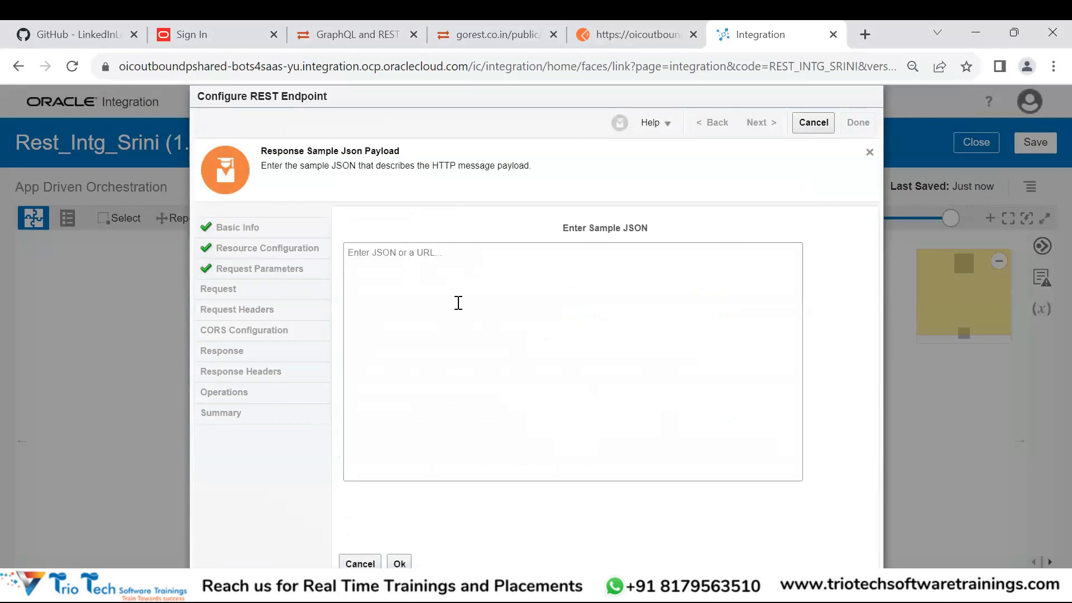
{"action": "left_click", "coordinate": [458, 302]}
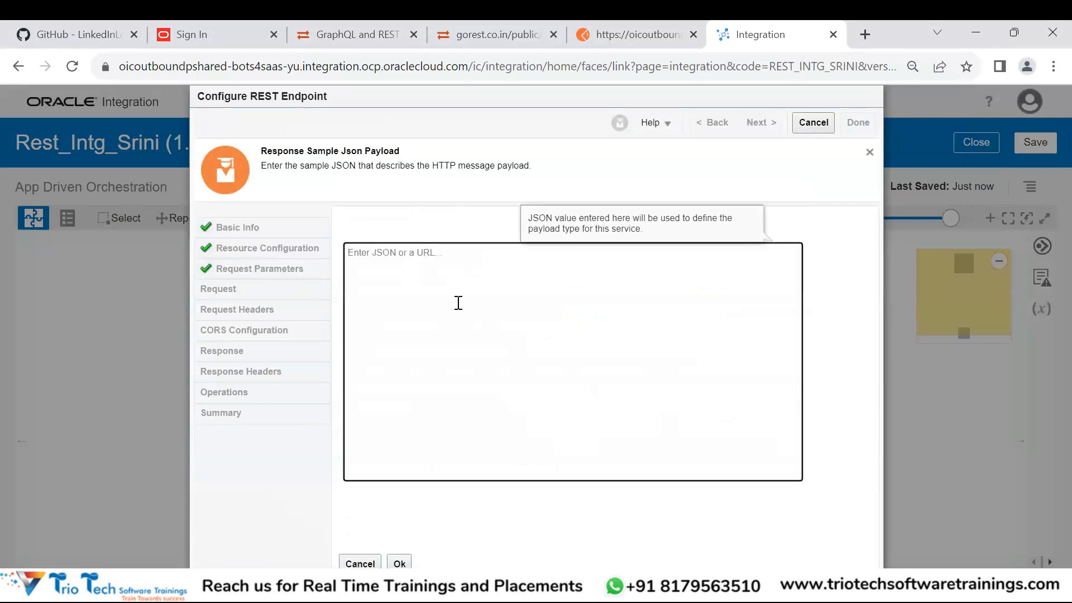
- Enter a sample JSON object with the key "INPUT" and the single-quoted value 'N', and submit it
{"action": "type", "text": "{"}
{"action": "key", "text": "Return"}
{"action": "key", "text": "Up"}
{"action": "type", "text": "Nam"}
{"action": "key", "text": "BackSpace"}
{"action": "key", "text": "BackSpace"}
{"action": "key", "text": "BackSpace"}
{"action": "type", "text": "id"}
{"action": "key", "text": "BackSpace"}
{"action": "key", "text": "BackSpace"}
{"action": "type", "text": "\"N"}
{"action": "key", "text": "BackSpace"}
{"action": "type", "text": "In"}
{"action": "type", "text": "p"}
{"action": "type", "text": "INPUT"}
{"action": "type", "text": ":\"N"}
{"action": "key", "text": "BackSpace"}
{"action": "type", "text": "\":'N"}
{"action": "left_click", "coordinate": [399, 564]}
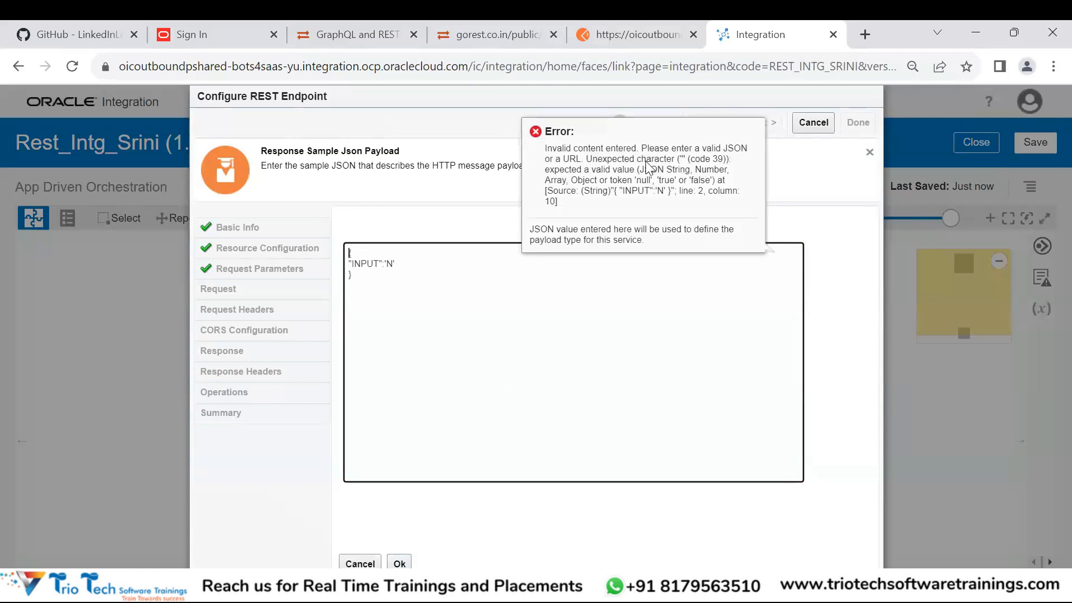
- Correct the sample response JSON to {"Sucess":"N"} with double quotes and submit it
{"action": "left_click", "coordinate": [402, 264]}
{"action": "key", "text": "Left"}
{"action": "key", "text": "BackSpace"}
{"action": "type", "text": "\""}
{"action": "left_click", "coordinate": [694, 131]}
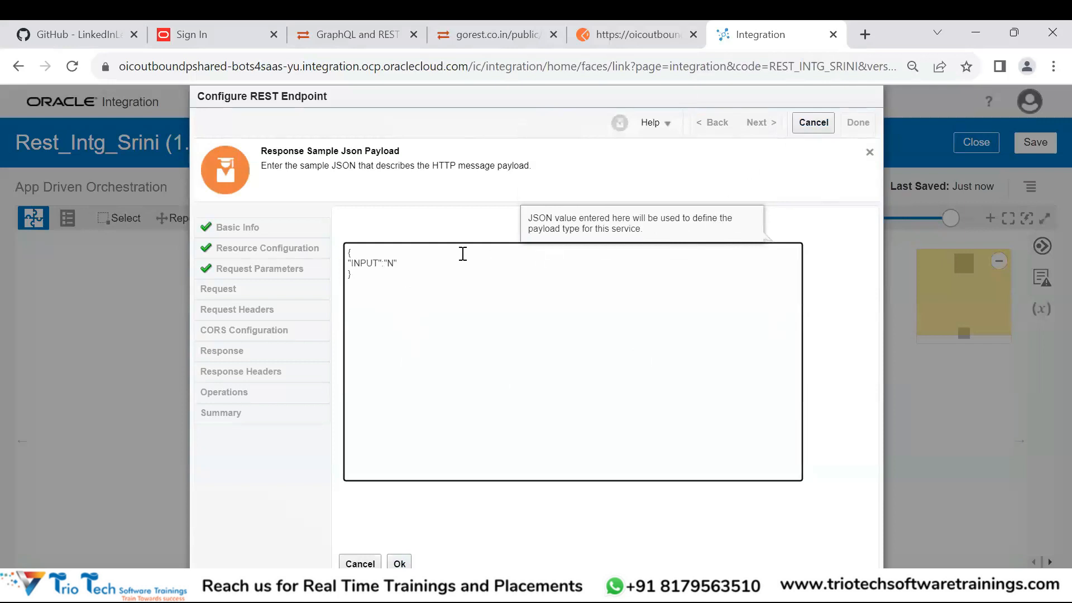
{"action": "double_click", "coordinate": [362, 265]}
{"action": "type", "text": "Sucess"}
{"action": "left_click", "coordinate": [399, 564]}
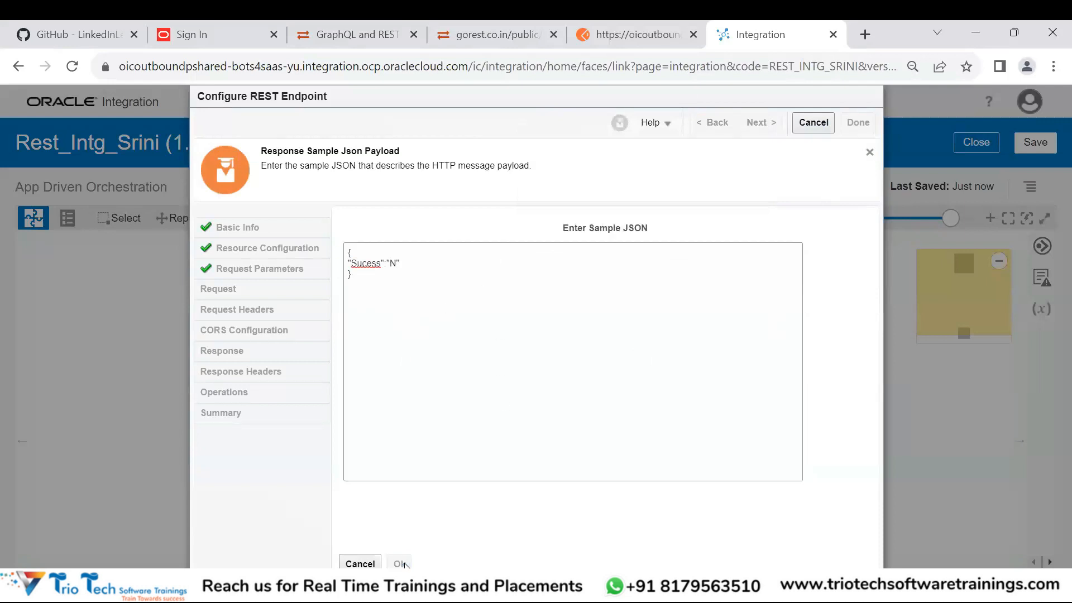
- Review the response payload settings and the inline sample JSON
{"action": "scroll", "coordinate": [663, 329], "scroll_direction": "down", "scroll_amount": 1}
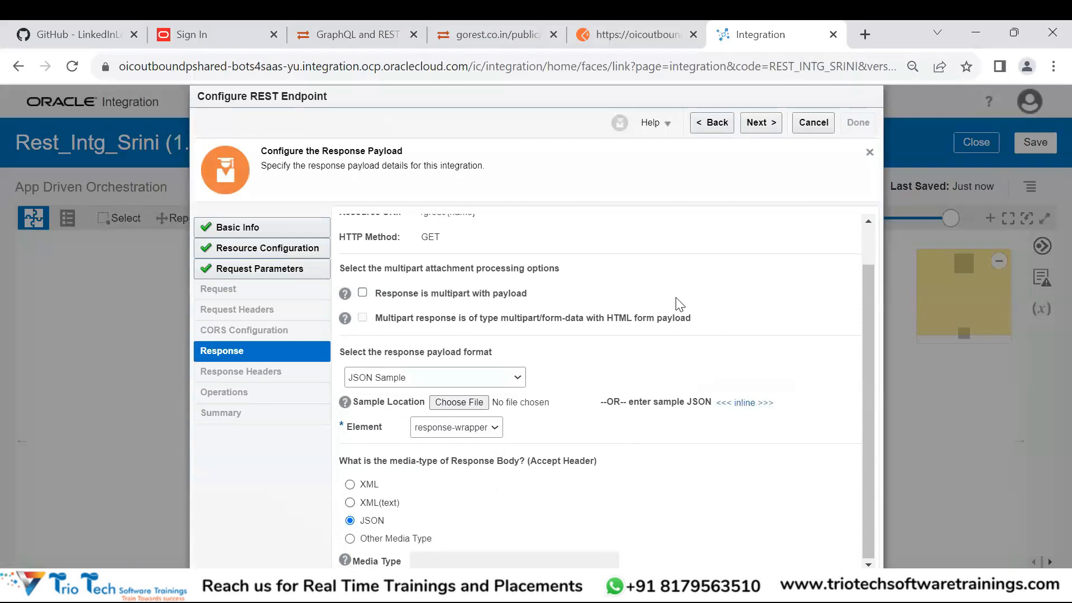
{"action": "scroll", "coordinate": [686, 291], "scroll_direction": "up", "scroll_amount": 1}
{"action": "scroll", "coordinate": [686, 292], "scroll_direction": "down", "scroll_amount": 1}
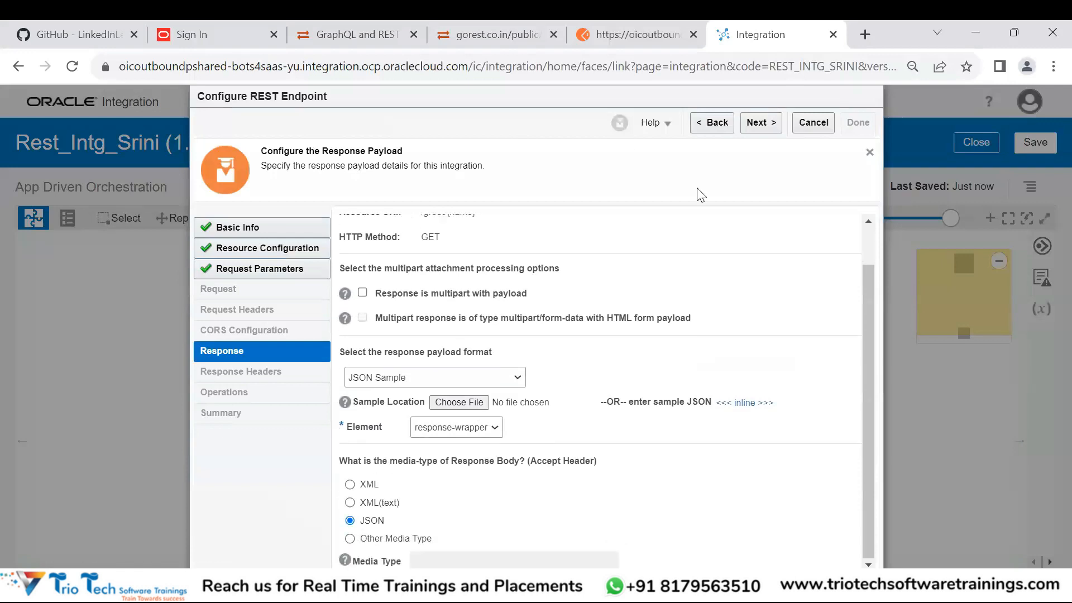
{"action": "left_click", "coordinate": [738, 403]}
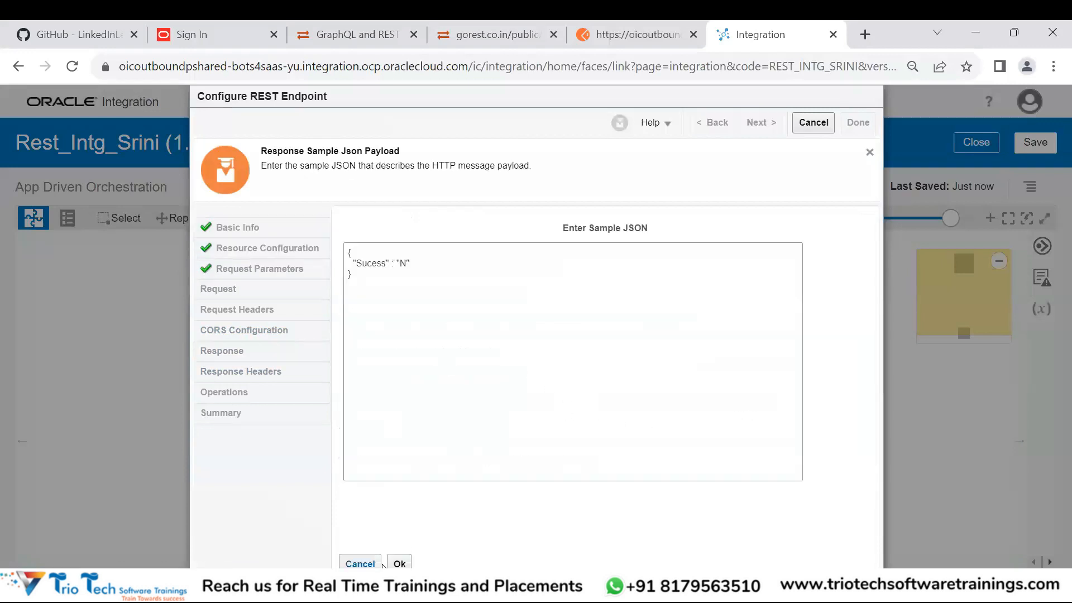
{"action": "left_click", "coordinate": [398, 561]}
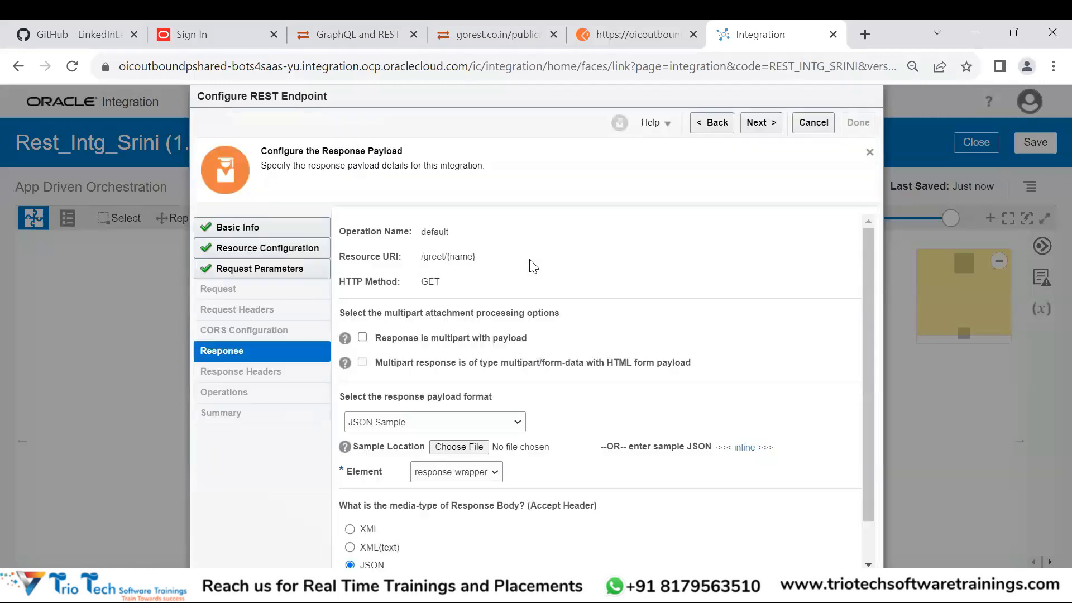
- Continue to the endpoint summary, expand its details and finish the REST endpoint configuration
{"action": "left_click", "coordinate": [750, 122]}
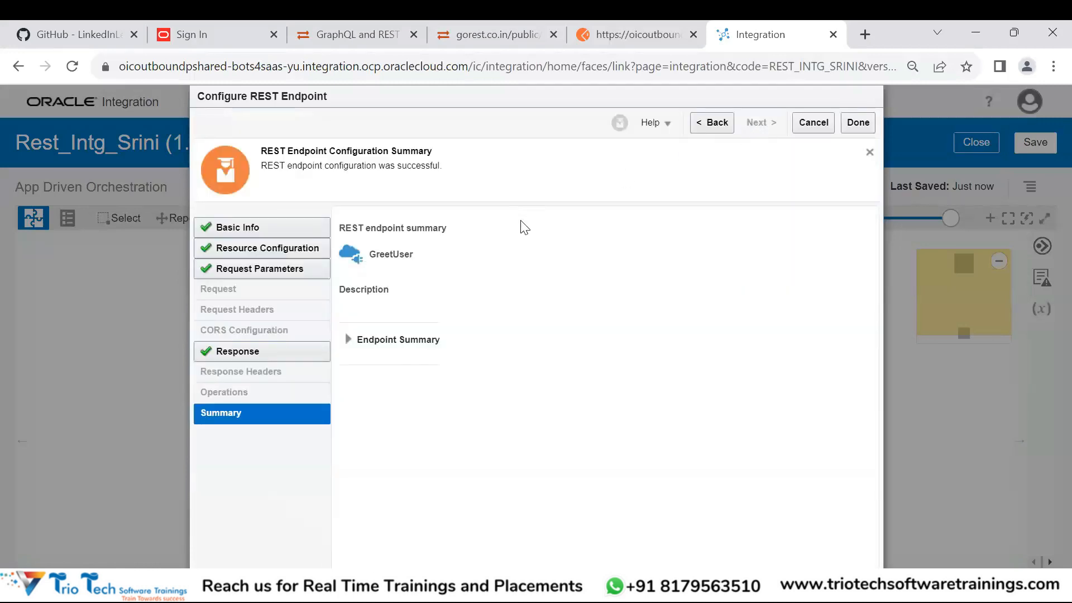
{"action": "left_click", "coordinate": [348, 341]}
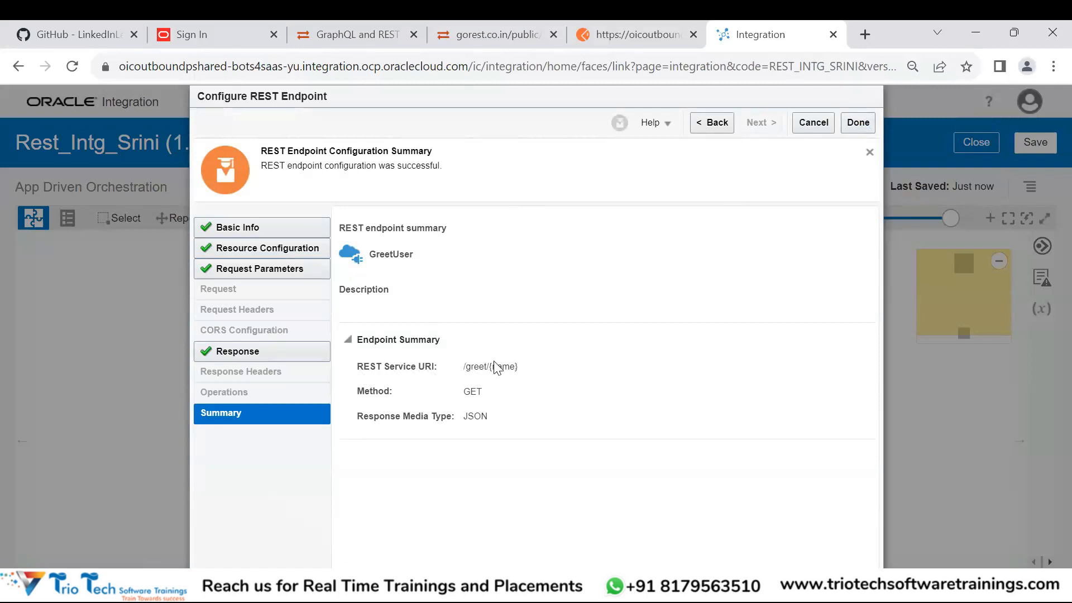
{"action": "left_click", "coordinate": [851, 124]}
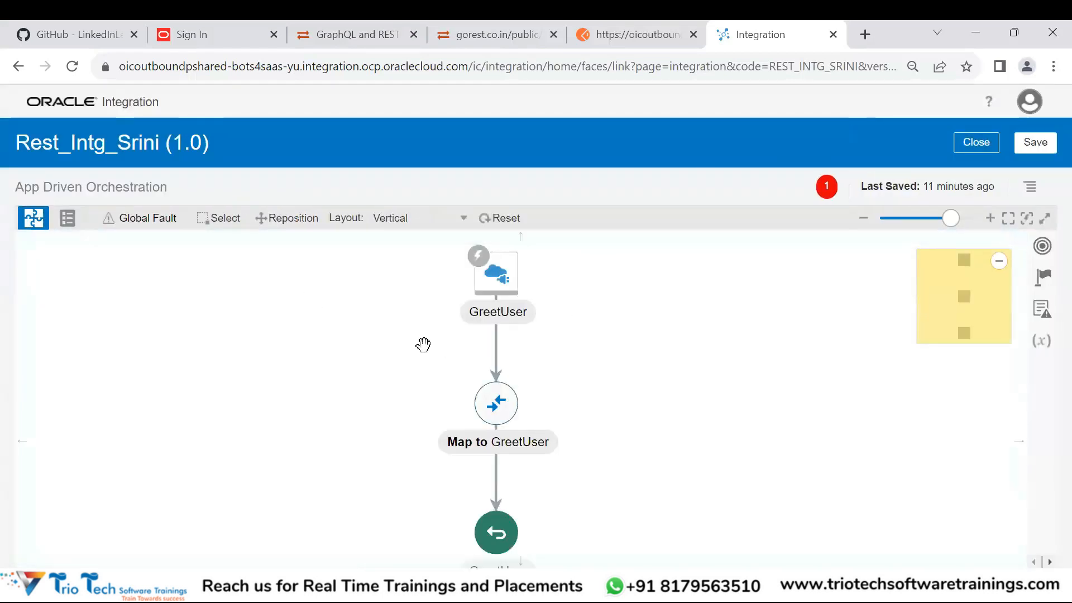
- Open the Map to GreetUser mapping in the orchestration flow for editing
{"action": "left_click_drag", "start_coordinate": [421, 345], "coordinate": [363, 349]}
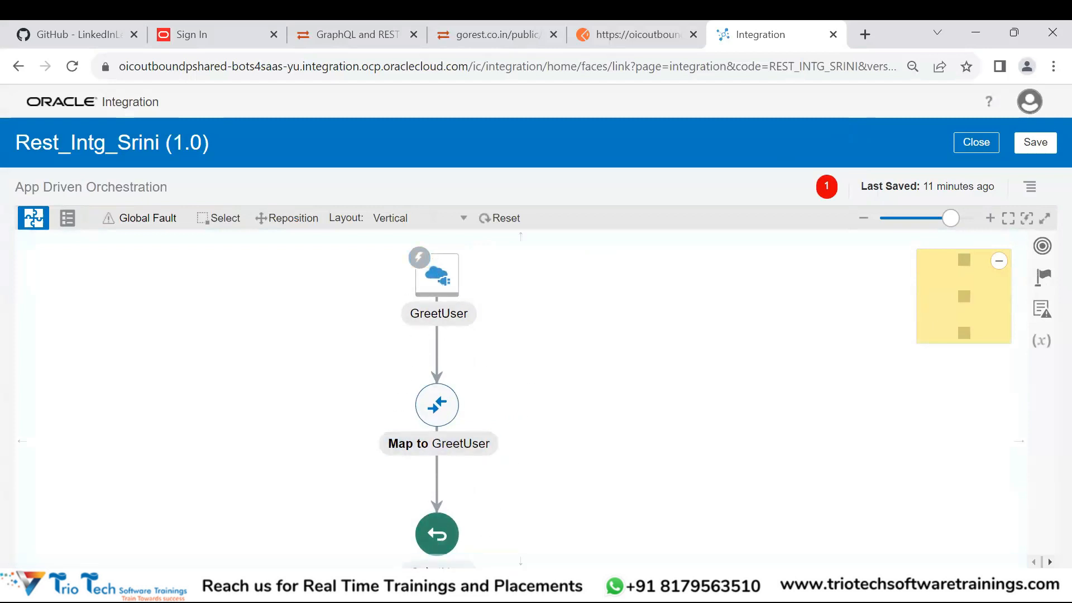
{"action": "scroll", "coordinate": [564, 500], "scroll_direction": "down", "scroll_amount": 2}
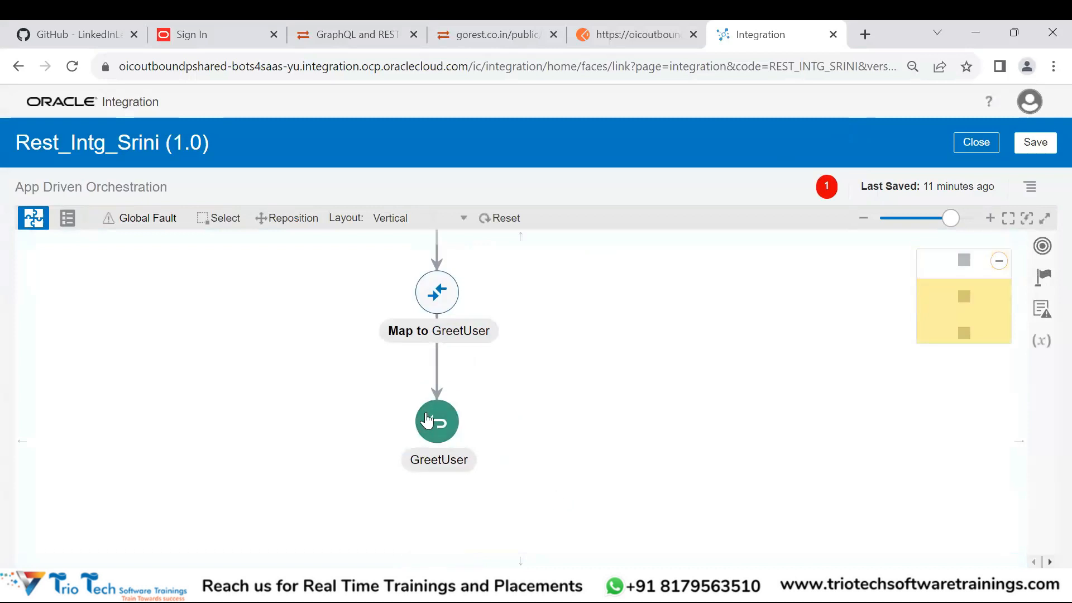
{"action": "scroll", "coordinate": [494, 376], "scroll_direction": "up", "scroll_amount": 1}
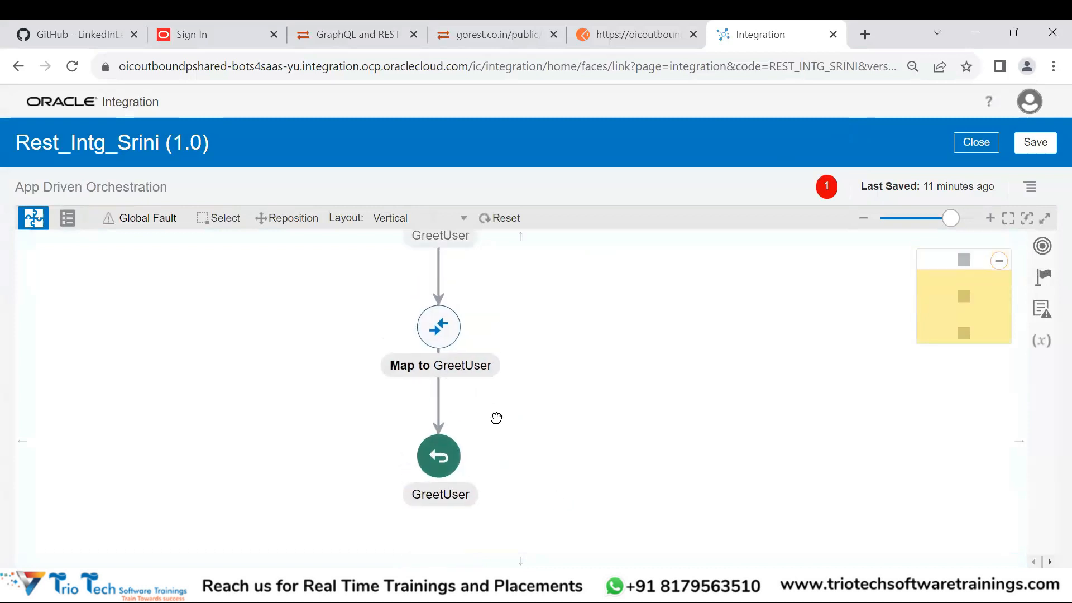
{"action": "left_click", "coordinate": [438, 332]}
{"action": "left_click", "coordinate": [478, 310]}
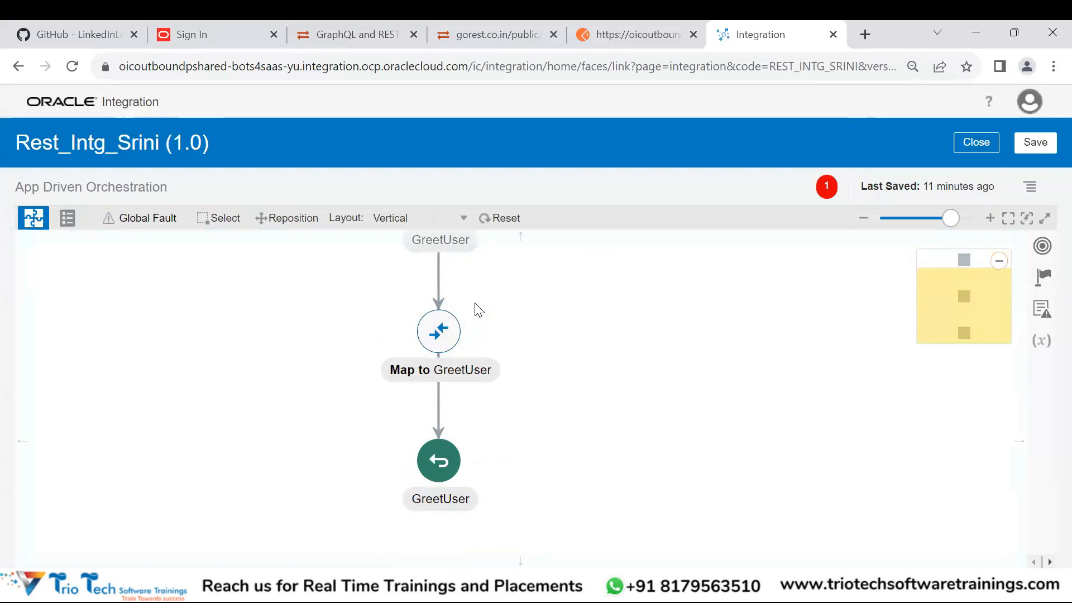
{"action": "double_click", "coordinate": [428, 336]}
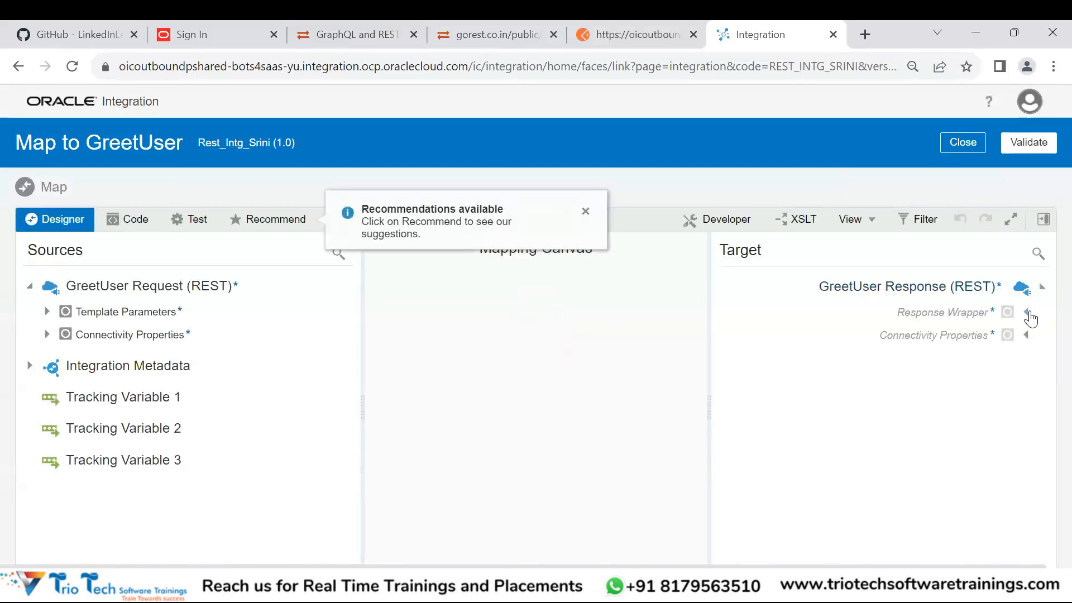
- Map the request's Name template parameter to the Sucess element in the Response Wrapper and switch its expression to editable mode
{"action": "left_click", "coordinate": [1027, 313]}
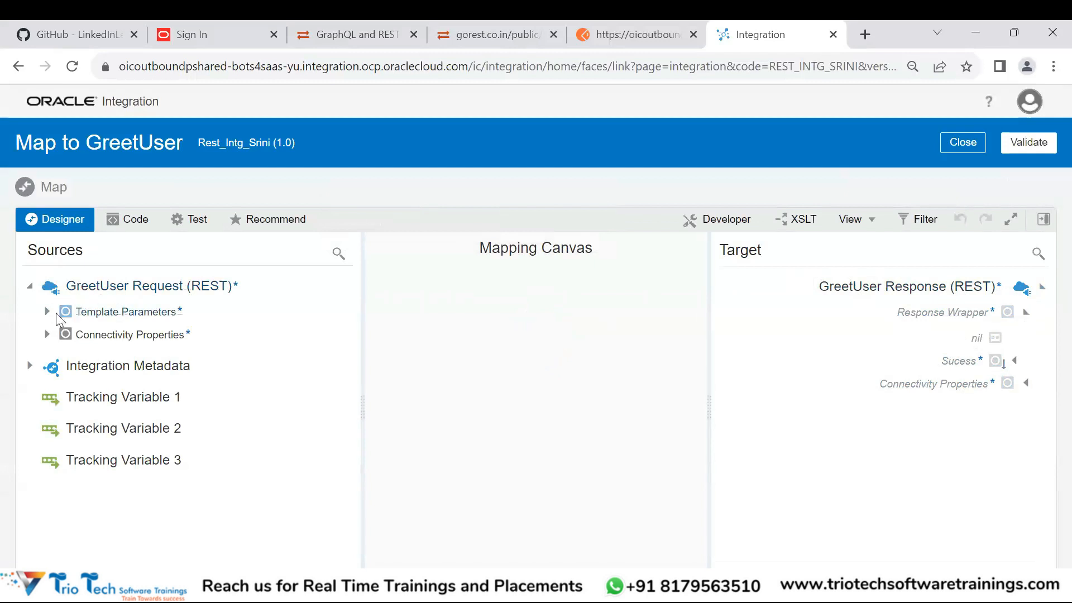
{"action": "left_click", "coordinate": [46, 313]}
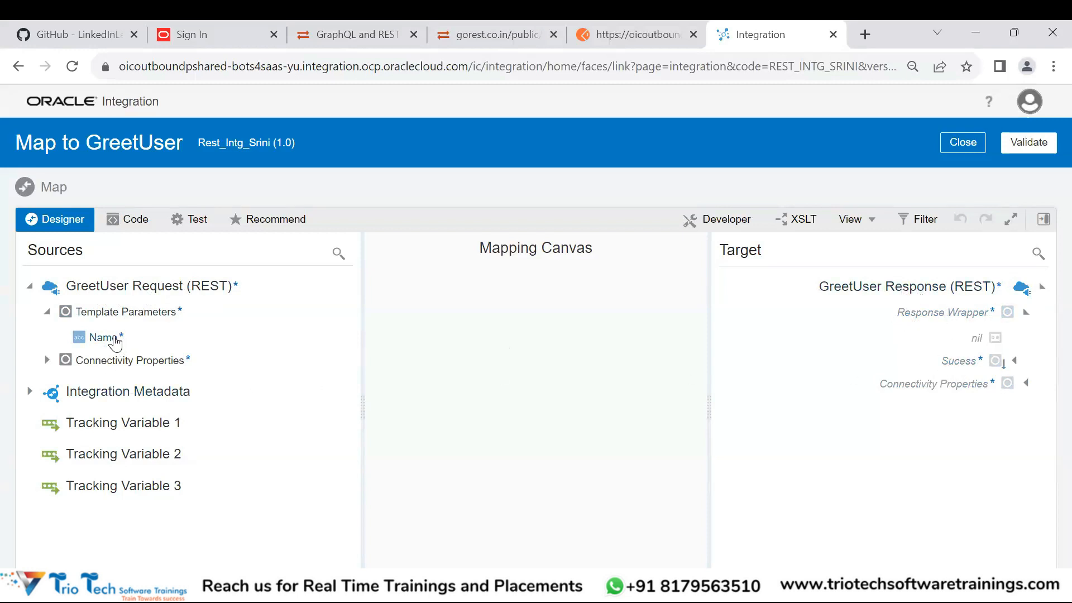
{"action": "left_click_drag", "start_coordinate": [145, 344], "coordinate": [924, 365]}
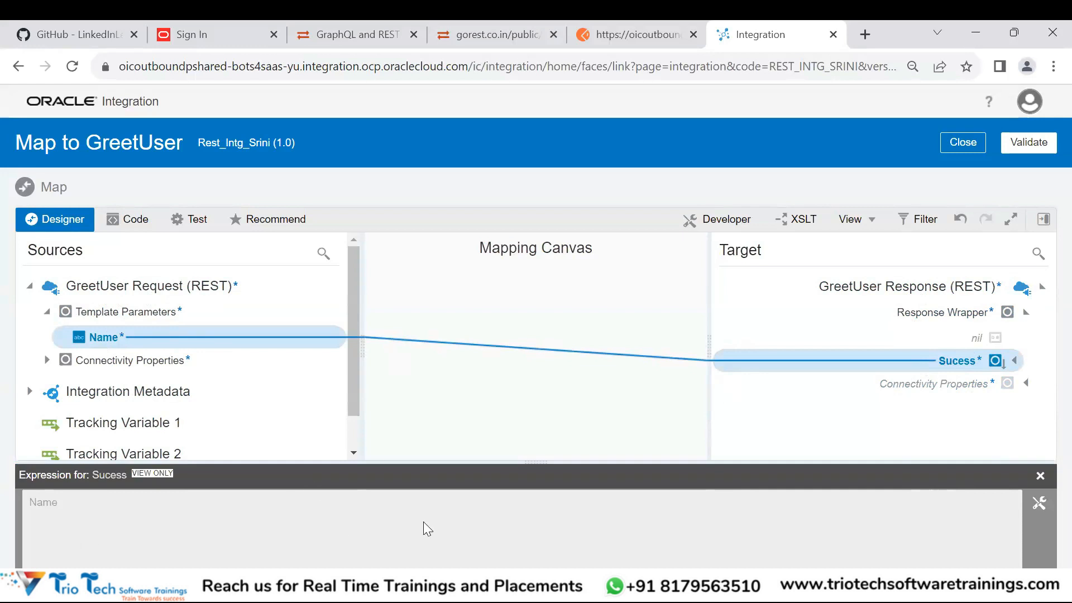
{"action": "left_click", "coordinate": [1039, 502]}
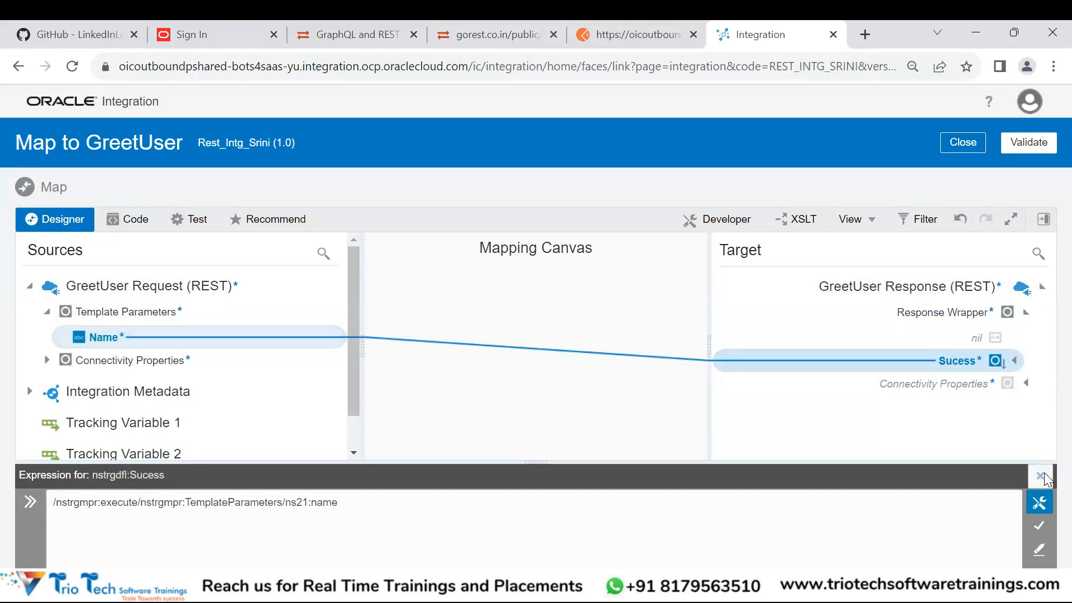
- Delete the direct mapping from the Sucess target element
{"action": "left_click", "coordinate": [788, 363]}
{"action": "left_click", "coordinate": [788, 361]}
{"action": "right_click", "coordinate": [788, 361]}
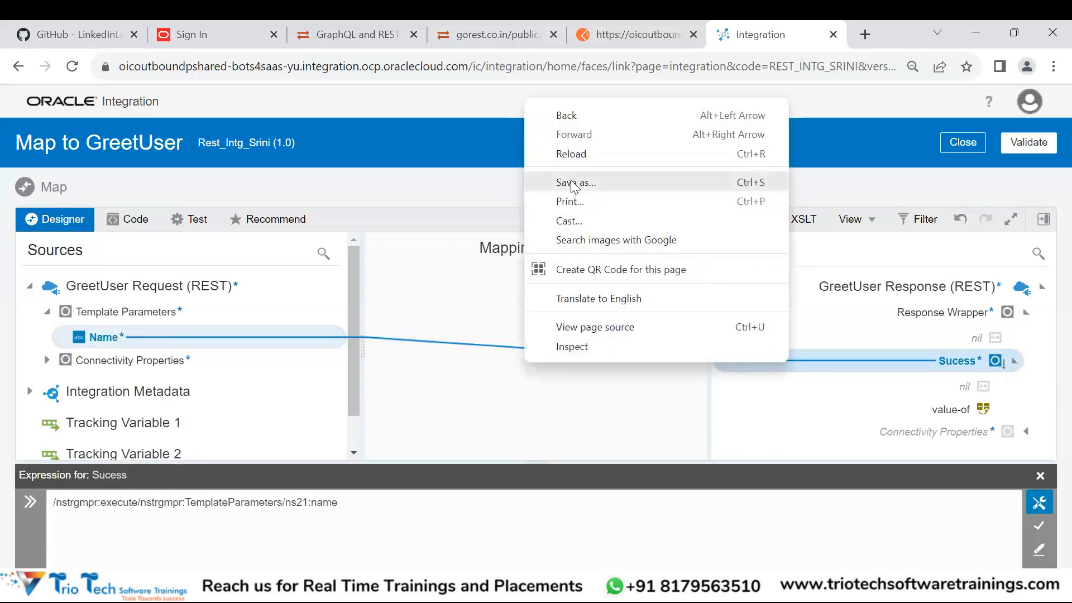
{"action": "left_click", "coordinate": [521, 377]}
{"action": "left_click", "coordinate": [754, 367]}
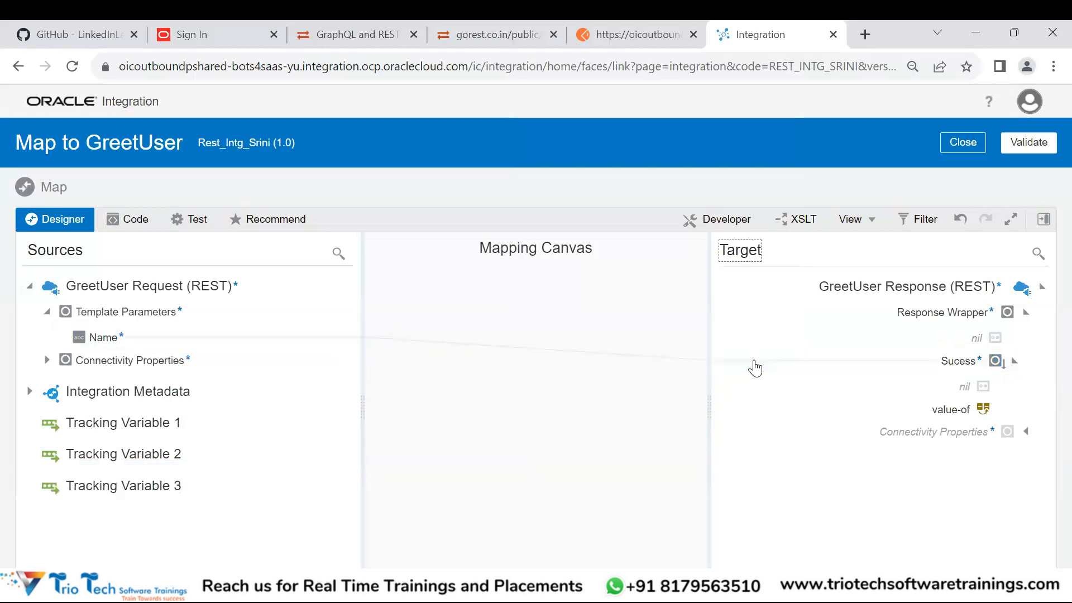
{"action": "left_click", "coordinate": [964, 364]}
{"action": "right_click", "coordinate": [964, 364]}
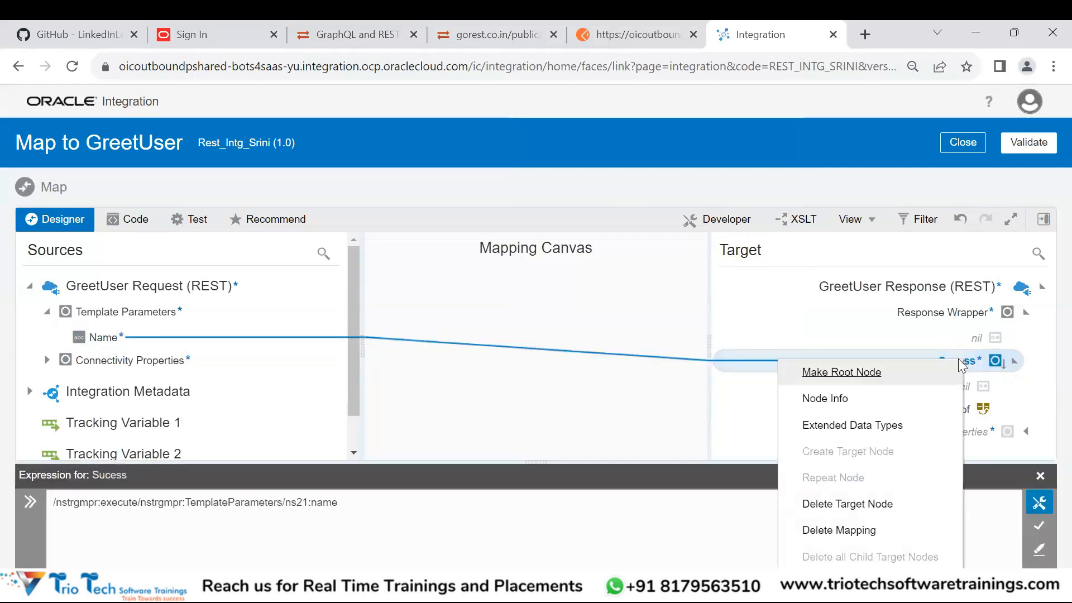
{"action": "left_click", "coordinate": [819, 531]}
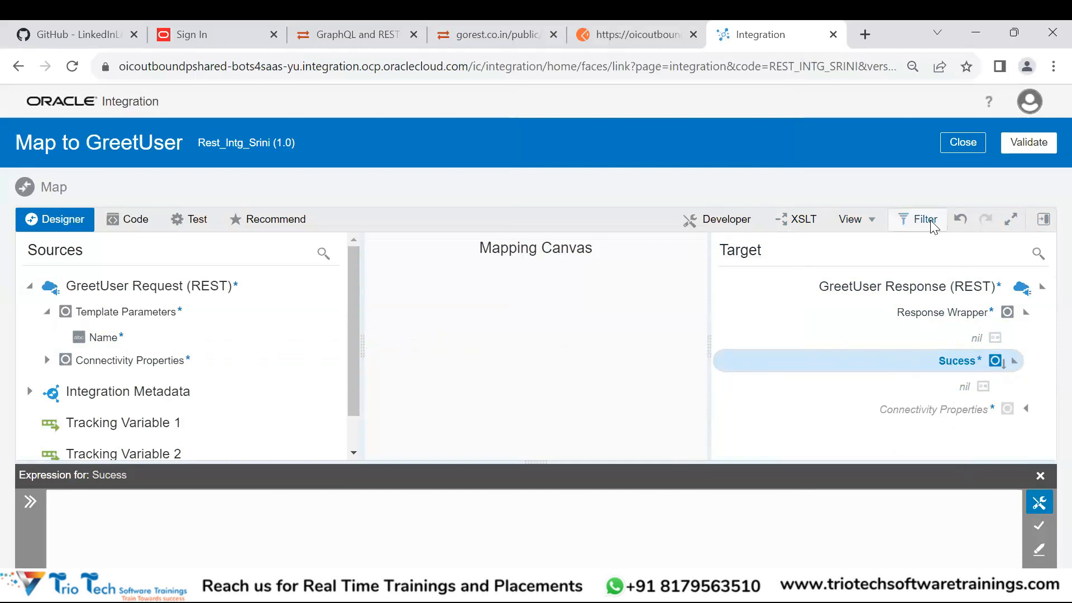
- Insert the concat string function from the components into the Sucess expression, then hide the components
{"action": "left_click", "coordinate": [1043, 219]}
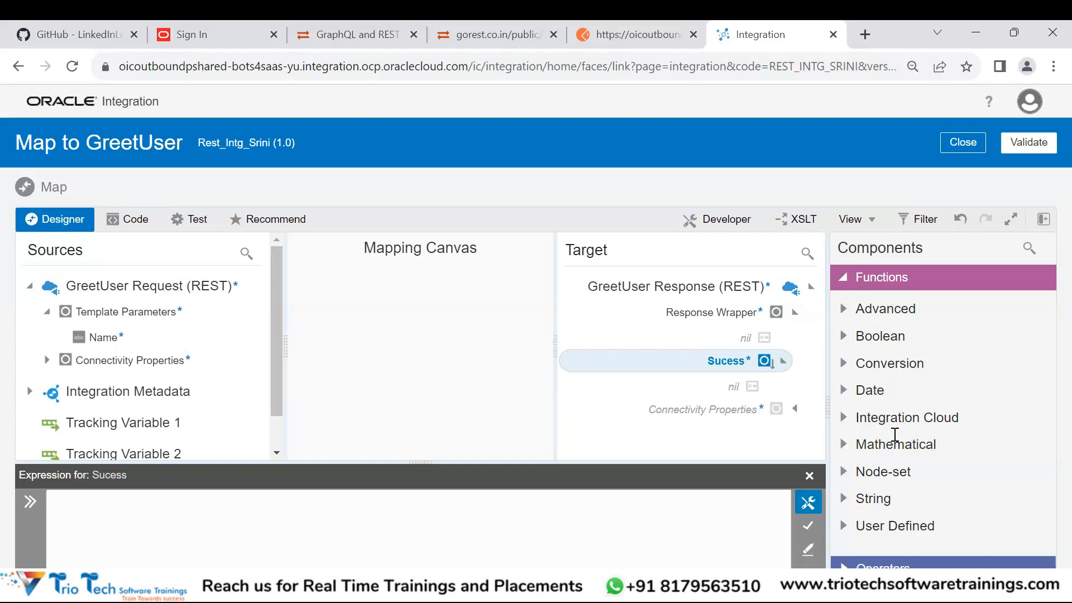
{"action": "left_click", "coordinate": [844, 499]}
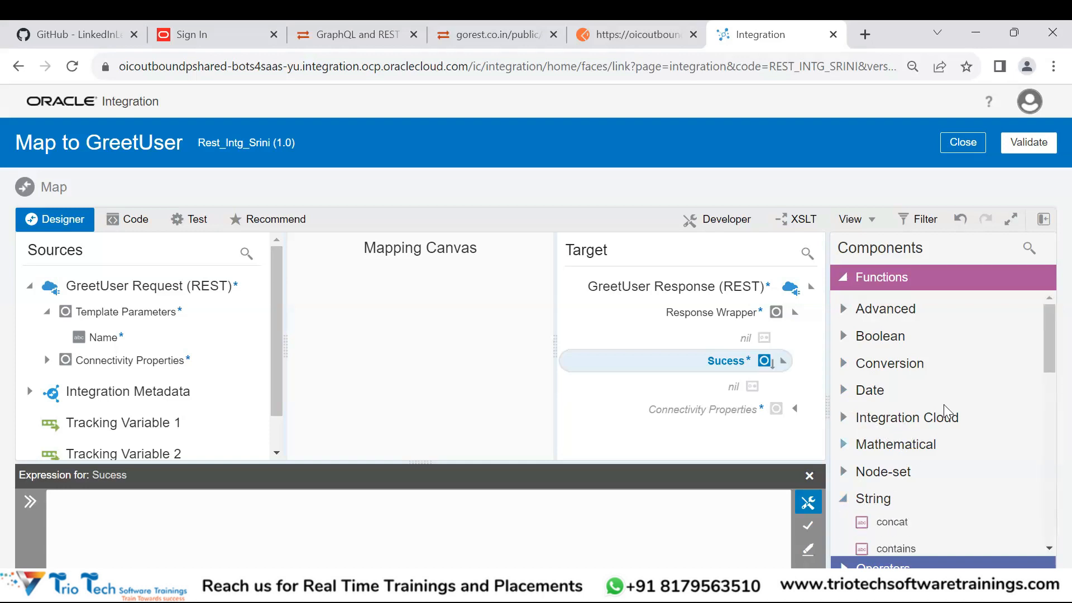
{"action": "scroll", "coordinate": [943, 409], "scroll_direction": "down", "scroll_amount": 3}
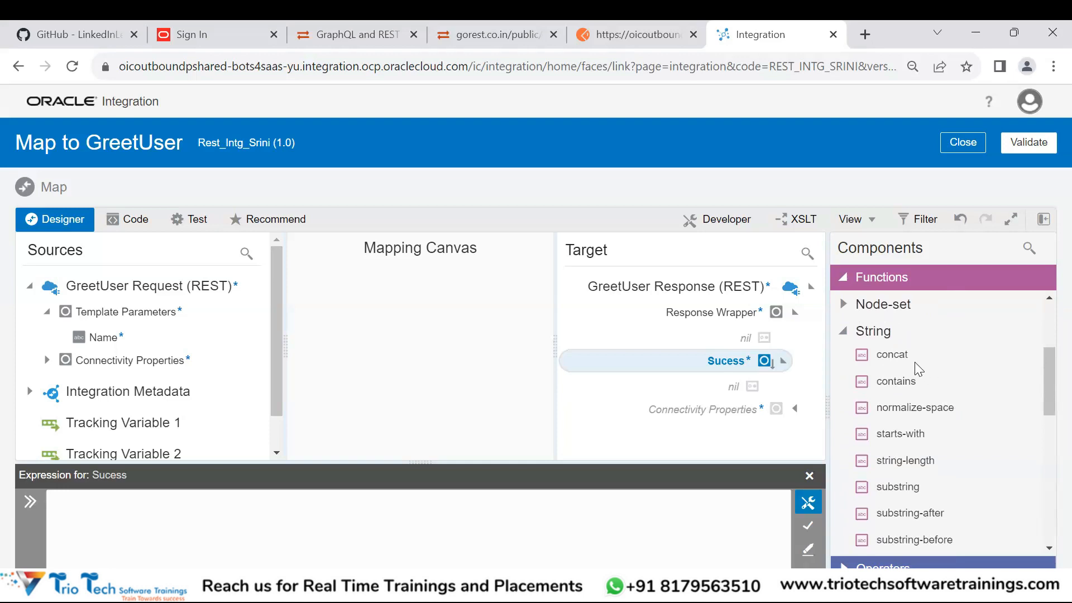
{"action": "left_click_drag", "start_coordinate": [892, 357], "coordinate": [263, 523]}
{"action": "left_click", "coordinate": [1043, 219]}
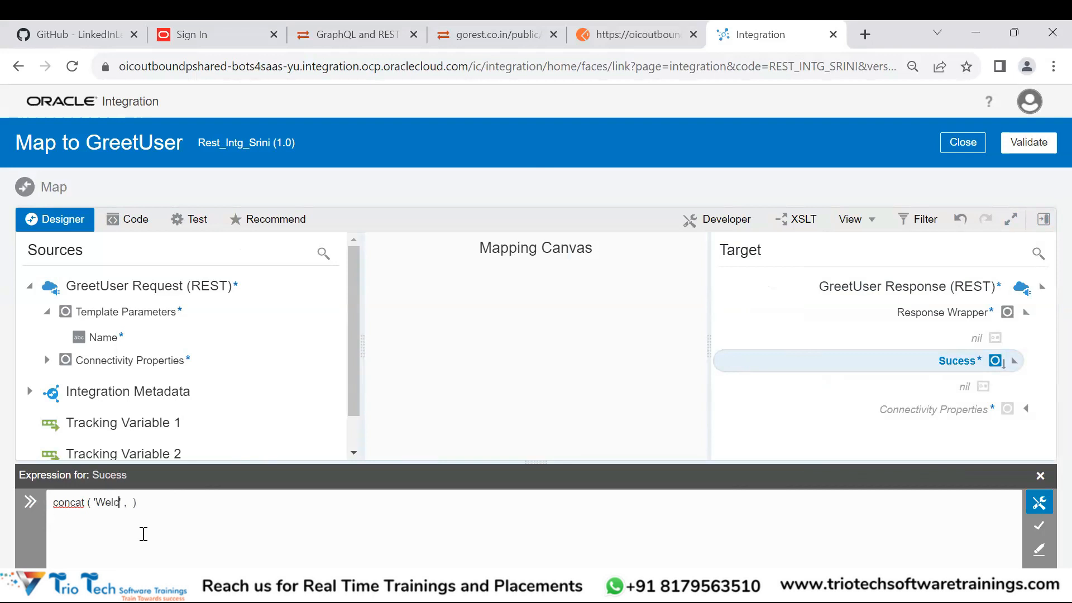
- Complete the concat expression with 'Welcome to OIC Training ' and the request's Name parameter, save it and close the expression editor
{"action": "type", "text": "OIC '"}
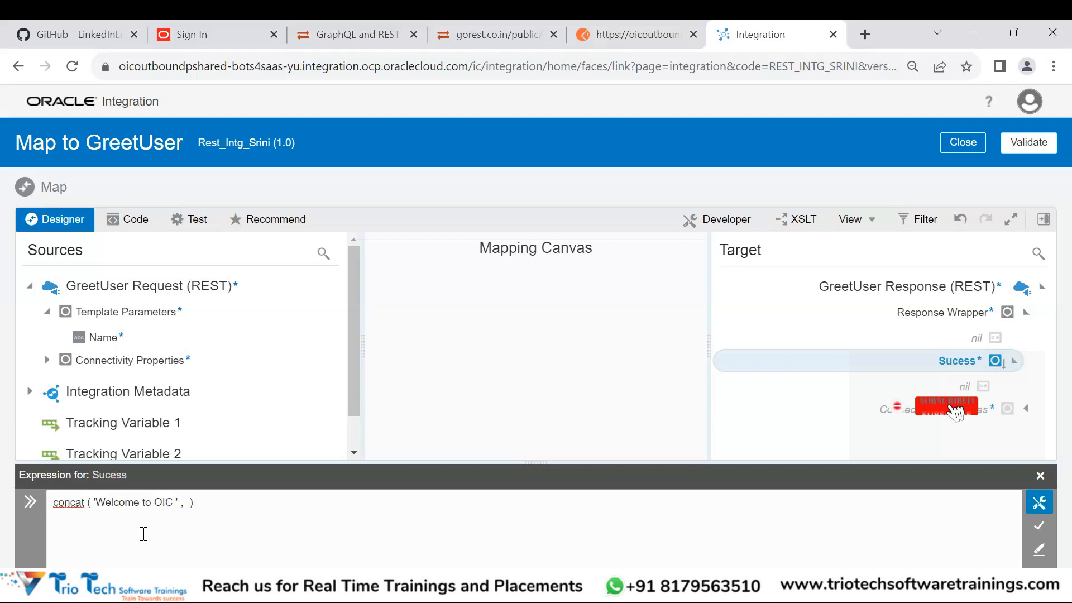
{"action": "type", "text": "Training '"}
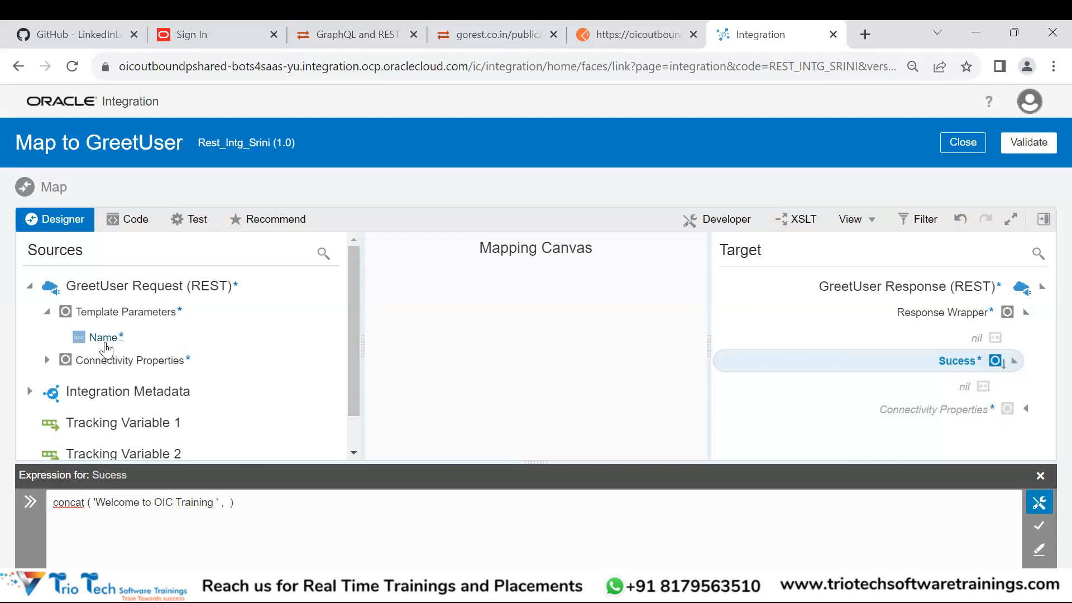
{"action": "left_click_drag", "start_coordinate": [106, 344], "coordinate": [226, 509]}
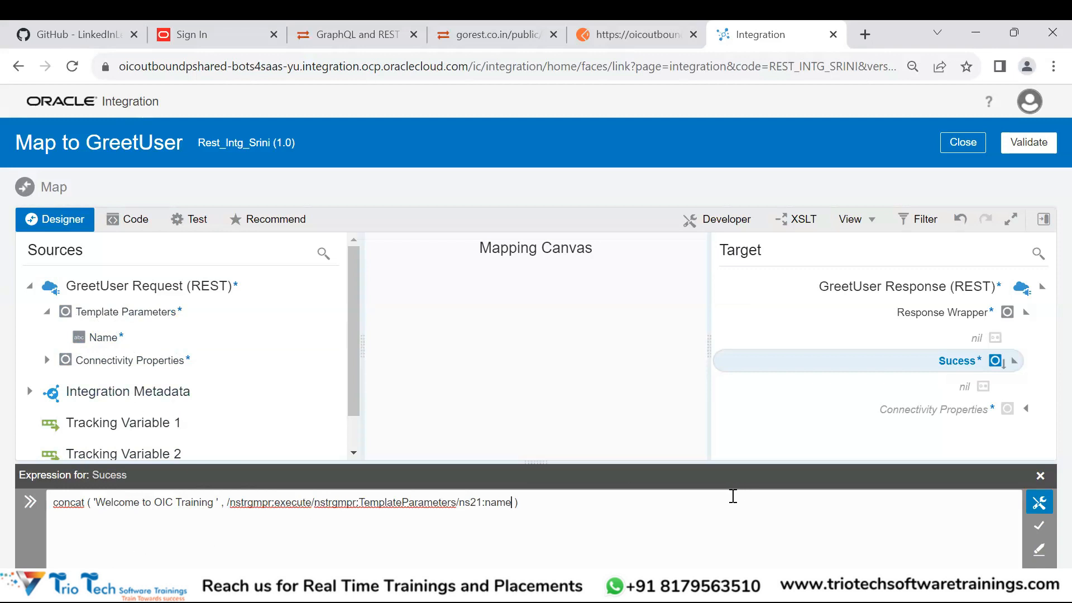
{"action": "left_click", "coordinate": [1037, 528]}
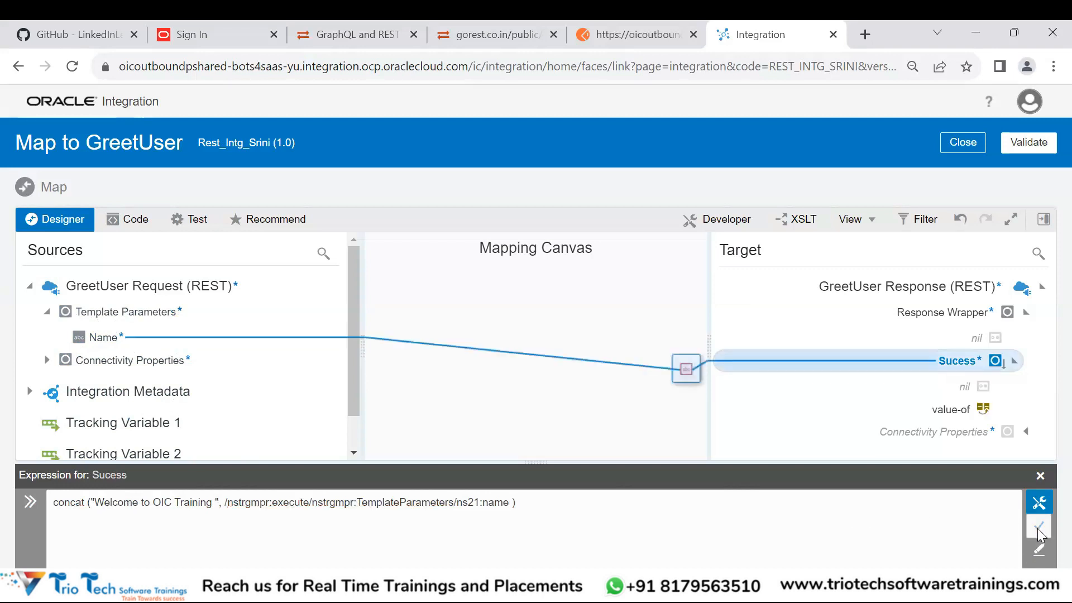
{"action": "left_click", "coordinate": [1040, 475]}
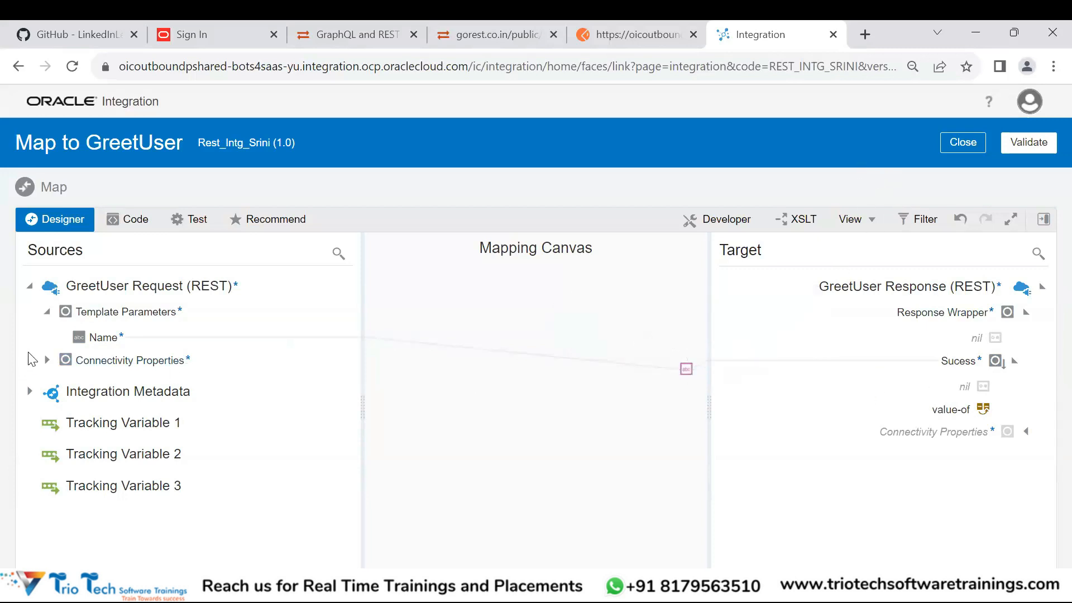
- Validate the mapping to GreetUser and close the mapper
{"action": "left_click", "coordinate": [1024, 143]}
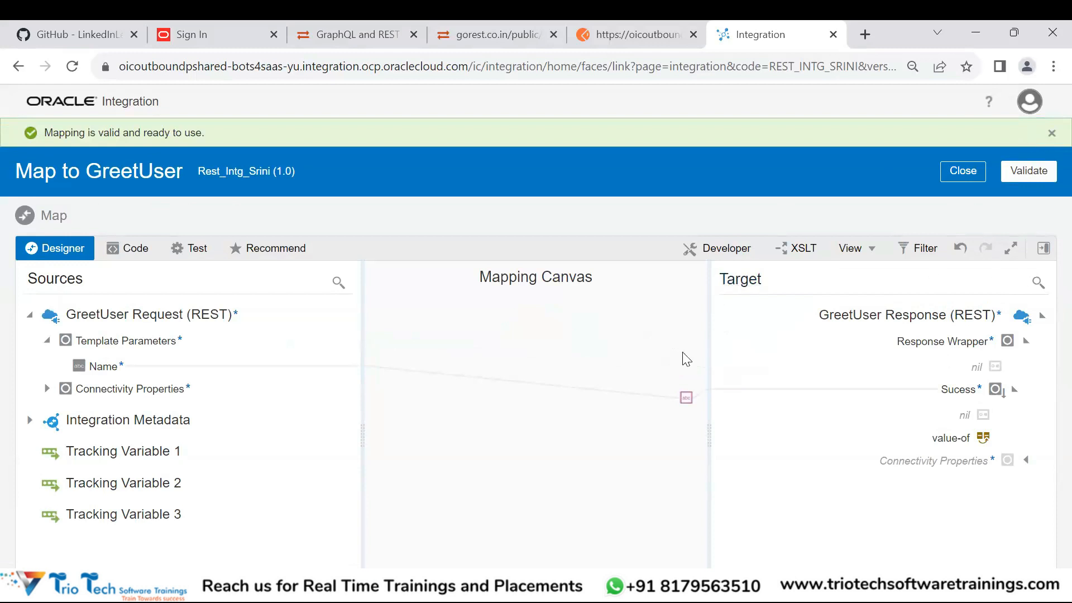
{"action": "left_click", "coordinate": [1027, 173]}
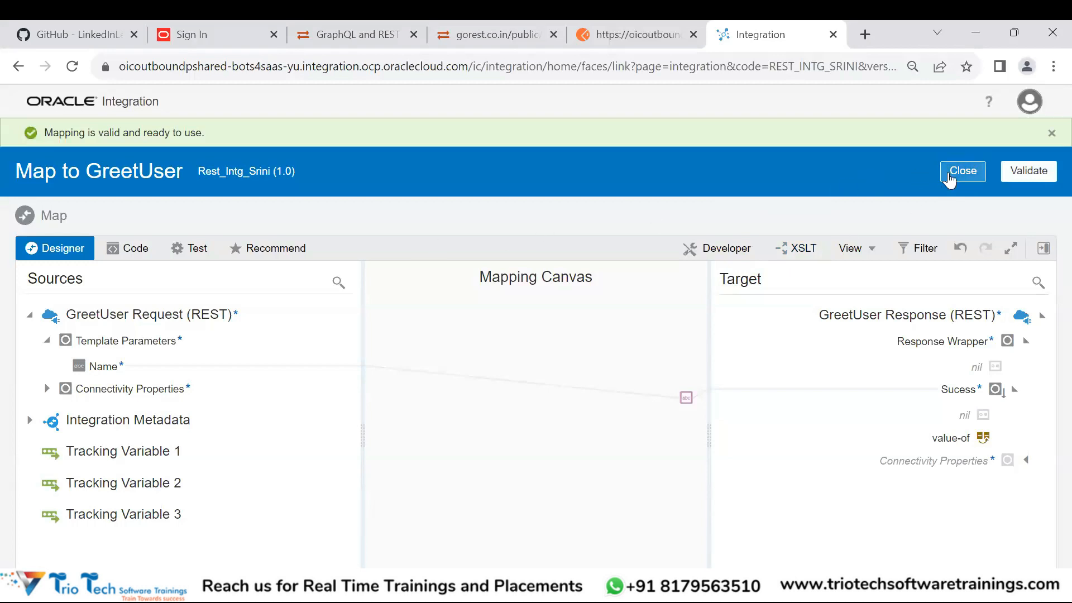
{"action": "left_click", "coordinate": [965, 174]}
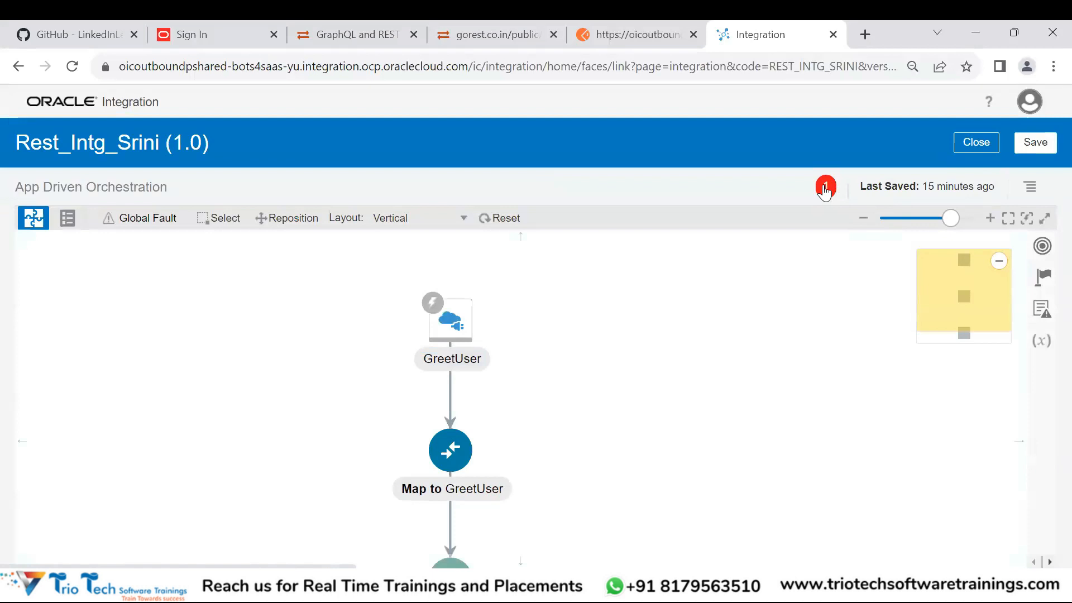
- Assign the name template parameter as the primary business identifier for tracking and save the tracking fields
{"action": "left_click", "coordinate": [1030, 193]}
{"action": "left_click", "coordinate": [931, 208]}
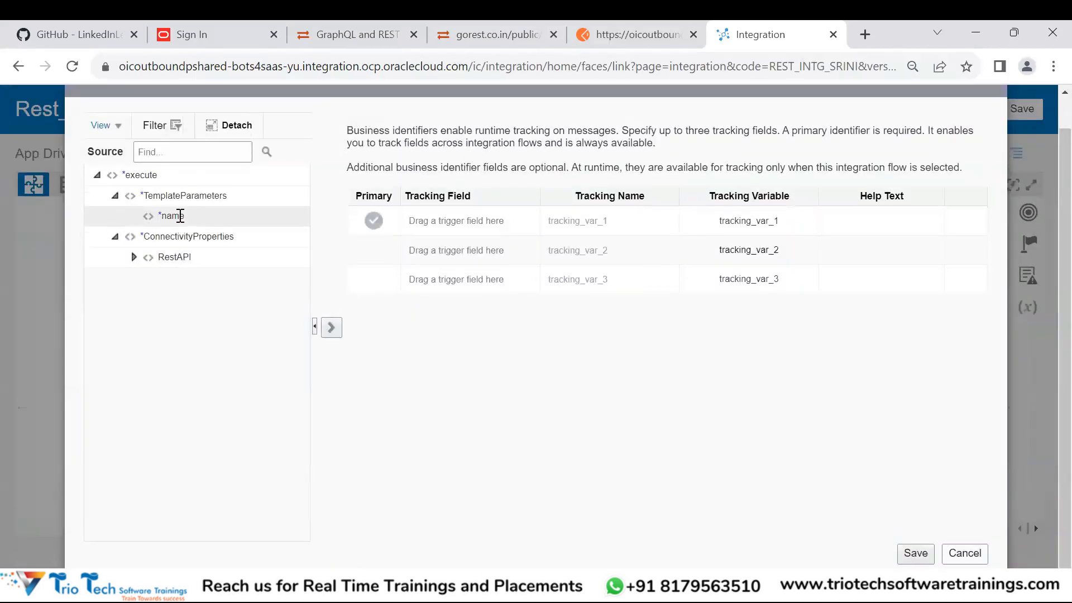
{"action": "left_click_drag", "start_coordinate": [180, 215], "coordinate": [496, 223]}
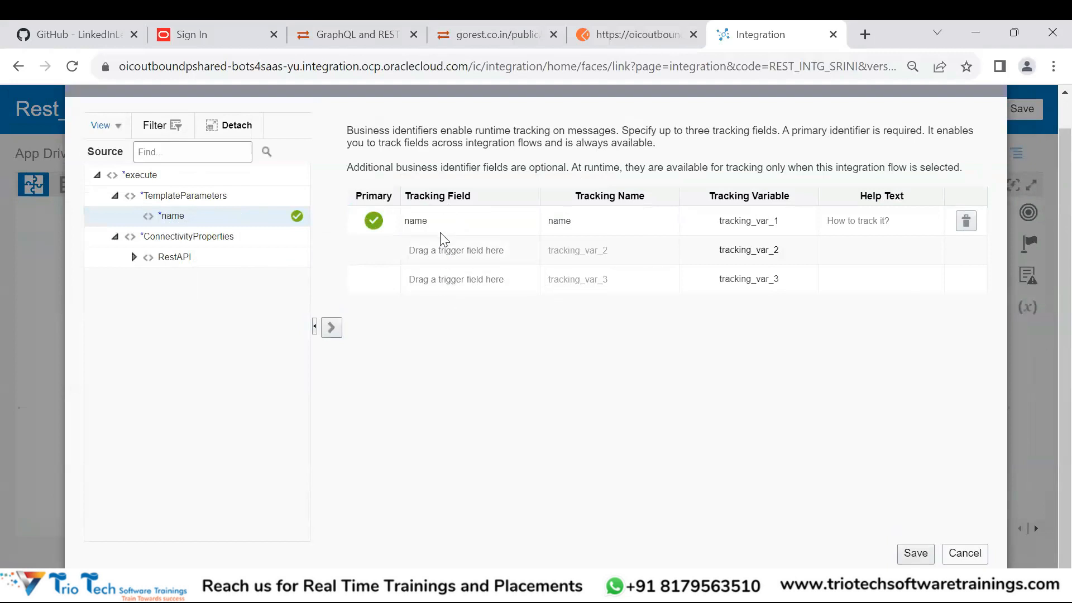
{"action": "left_click", "coordinate": [918, 555]}
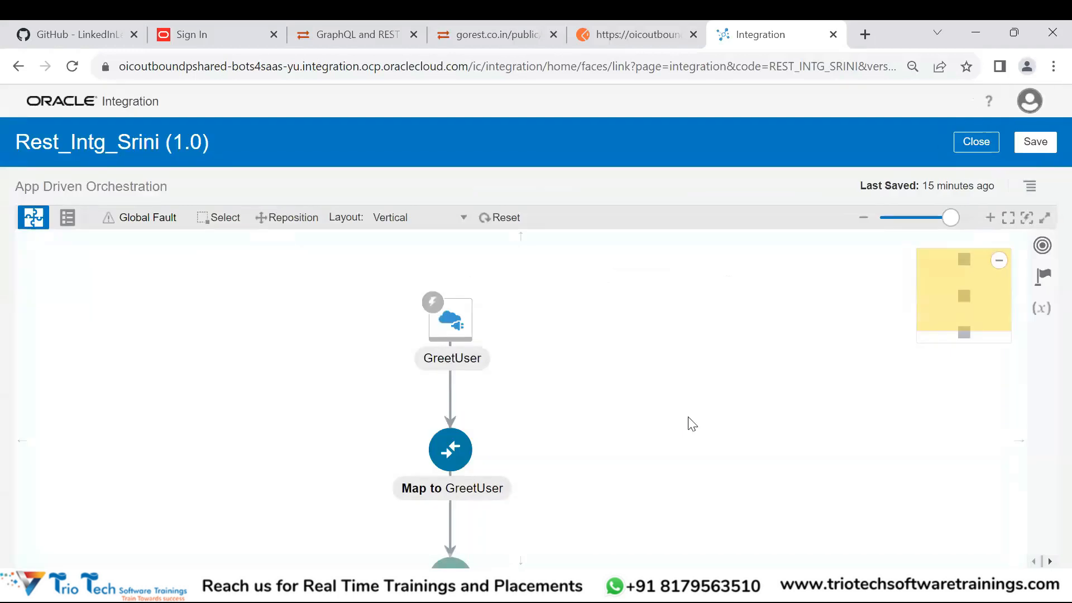
- Save the integration and close it to return to the integrations list
{"action": "left_click", "coordinate": [1036, 143]}
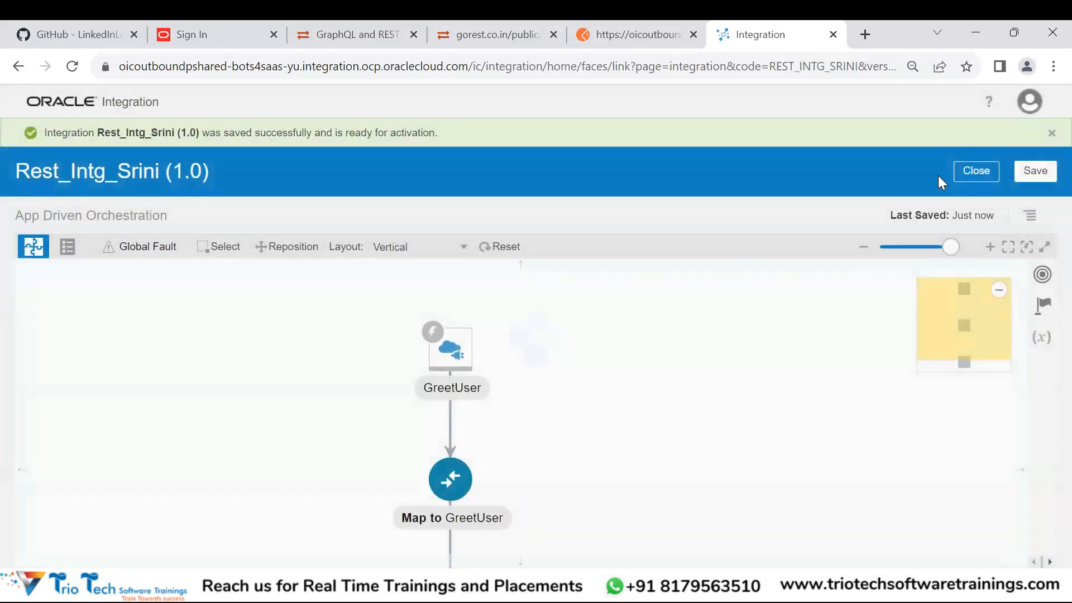
{"action": "left_click_drag", "start_coordinate": [47, 131], "coordinate": [452, 138]}
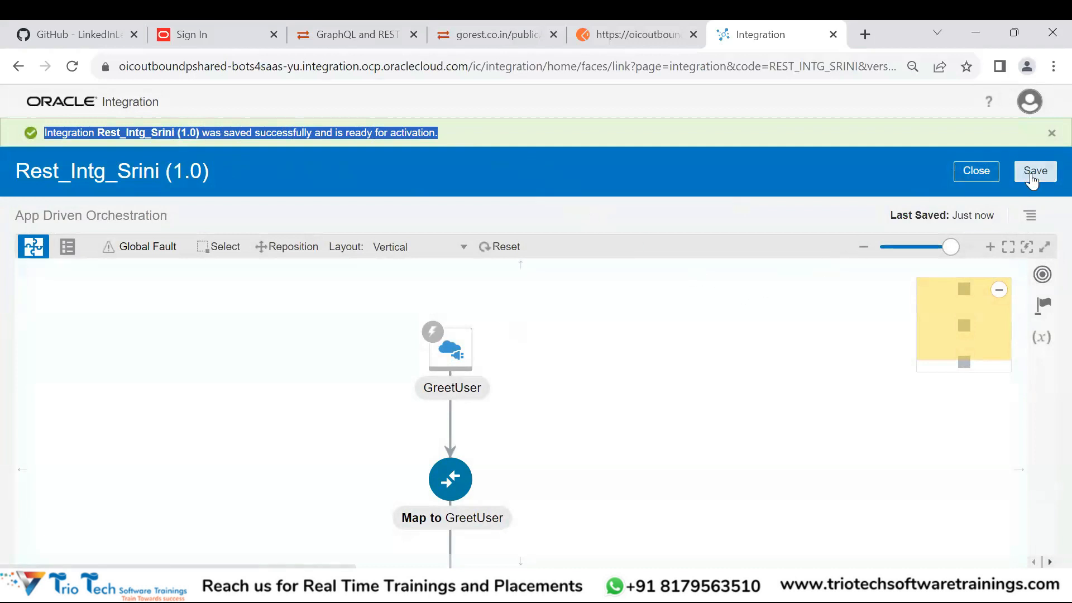
{"action": "left_click", "coordinate": [970, 174]}
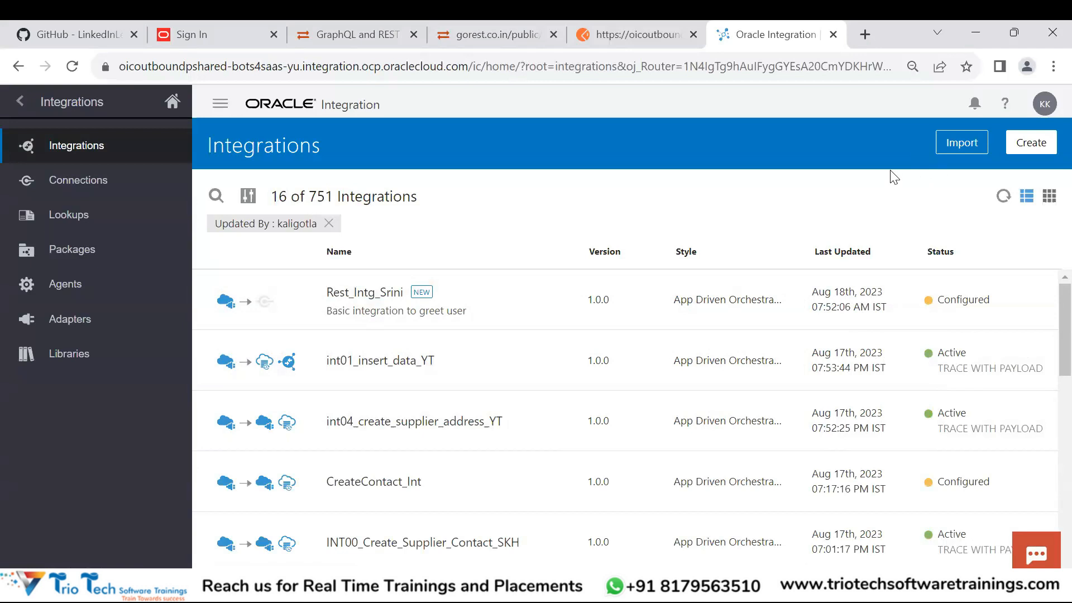
- Activate the new greeting integration with tracing enabled and payload included, then dismiss the confirmation
{"action": "mouse_move", "coordinate": [943, 296]}
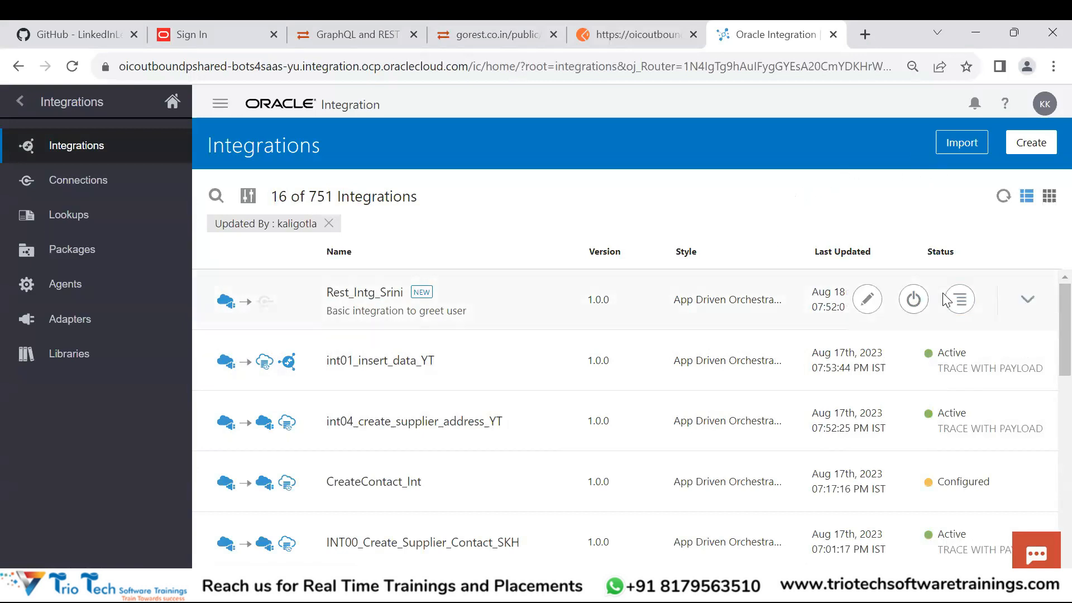
{"action": "left_click", "coordinate": [913, 300]}
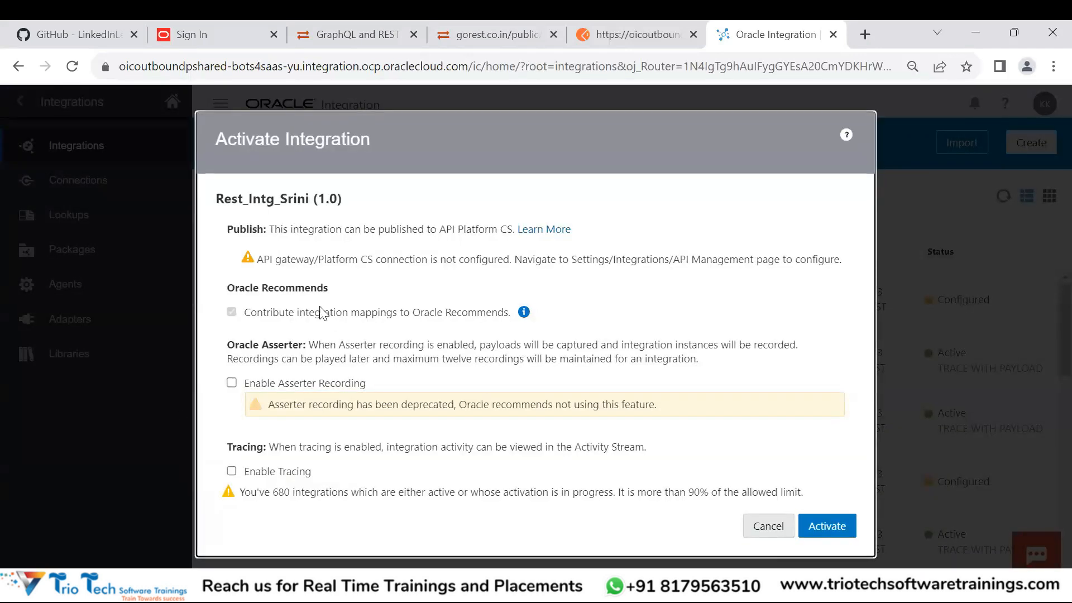
{"action": "left_click", "coordinate": [232, 471]}
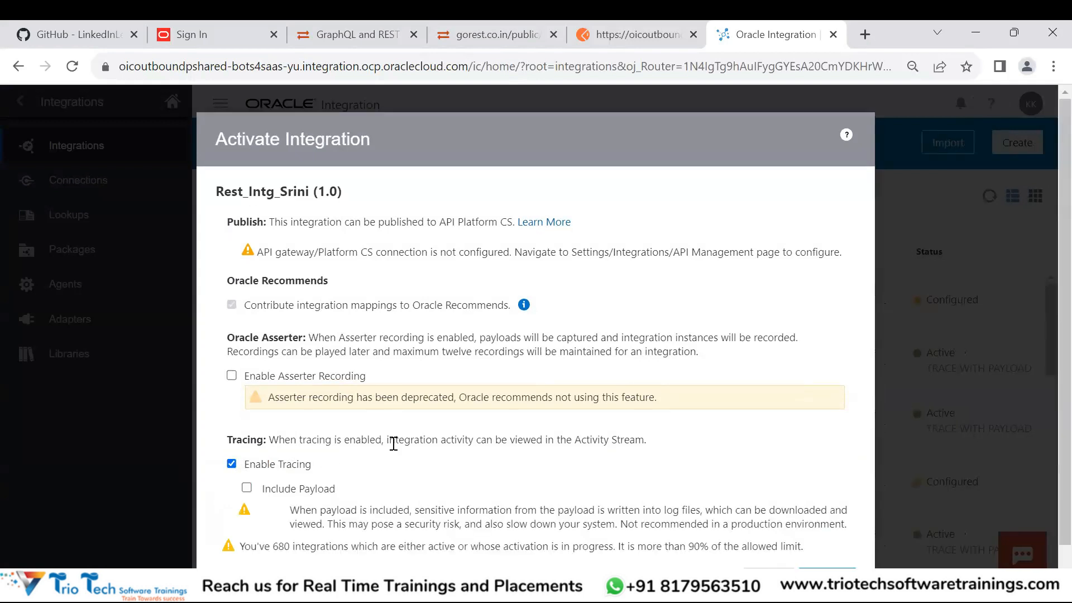
{"action": "scroll", "coordinate": [644, 386], "scroll_direction": "down", "scroll_amount": 1}
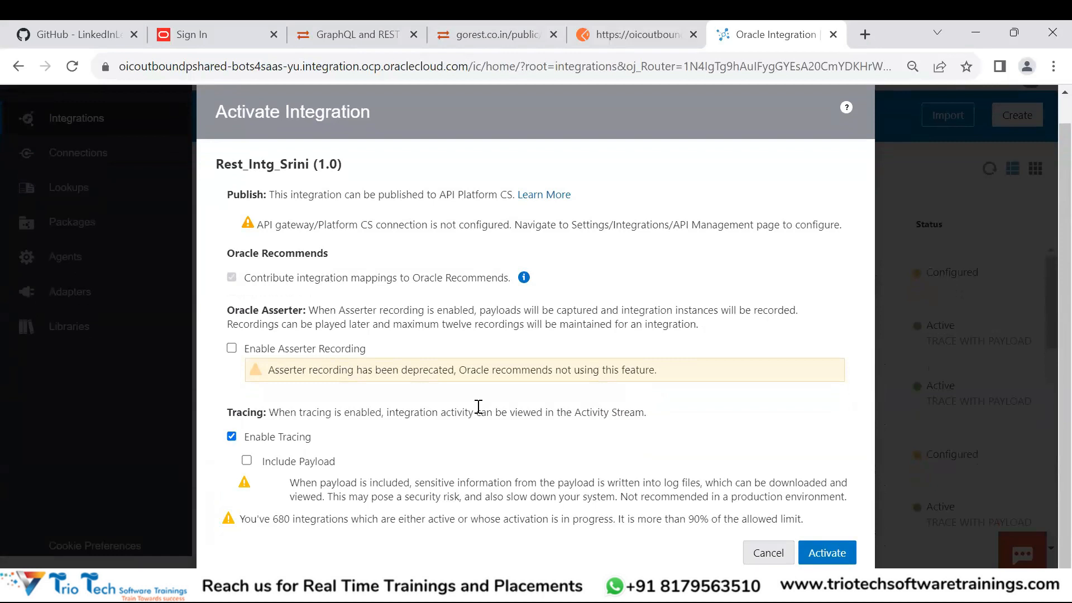
{"action": "left_click", "coordinate": [247, 460]}
{"action": "scroll", "coordinate": [444, 442], "scroll_direction": "down", "scroll_amount": 1}
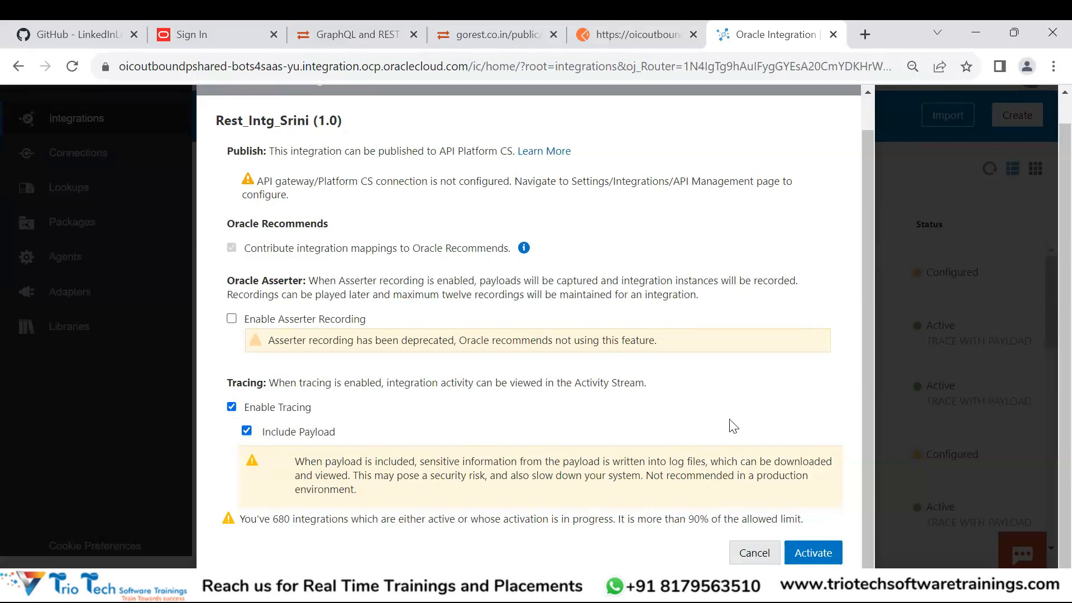
{"action": "left_click", "coordinate": [806, 551]}
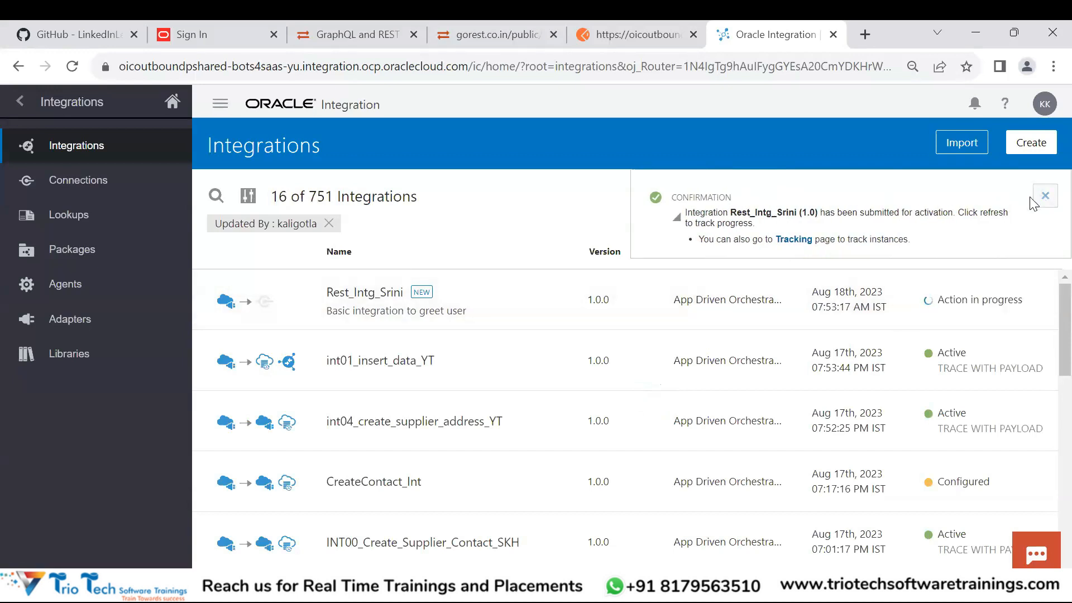
{"action": "left_click", "coordinate": [1045, 196]}
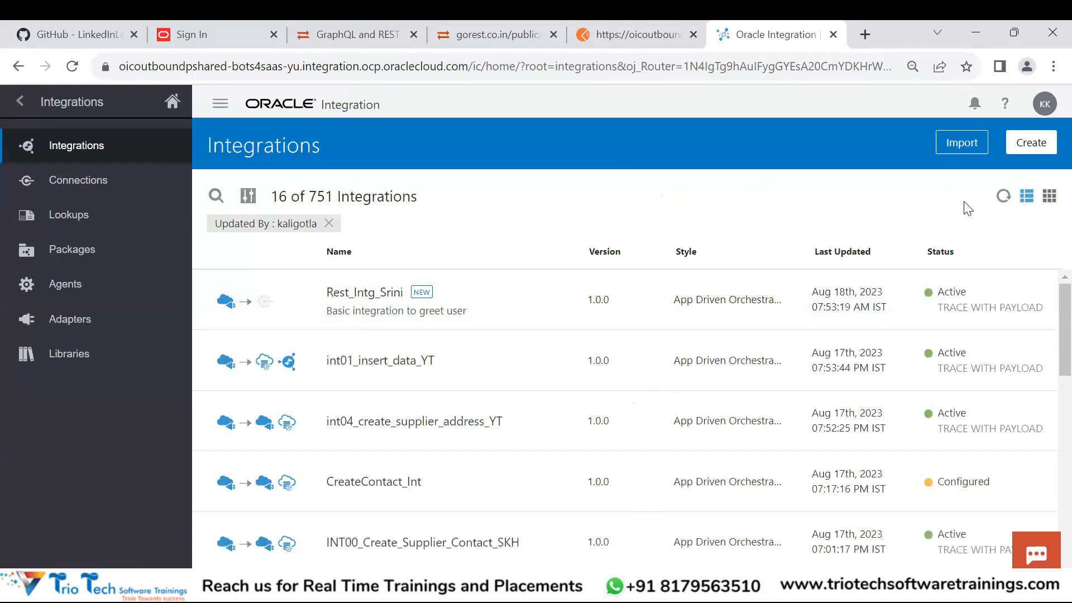
- Open the activated integration's metadata page and examine its endpoint URL for the /greet/{name} resource
{"action": "mouse_move", "coordinate": [865, 305]}
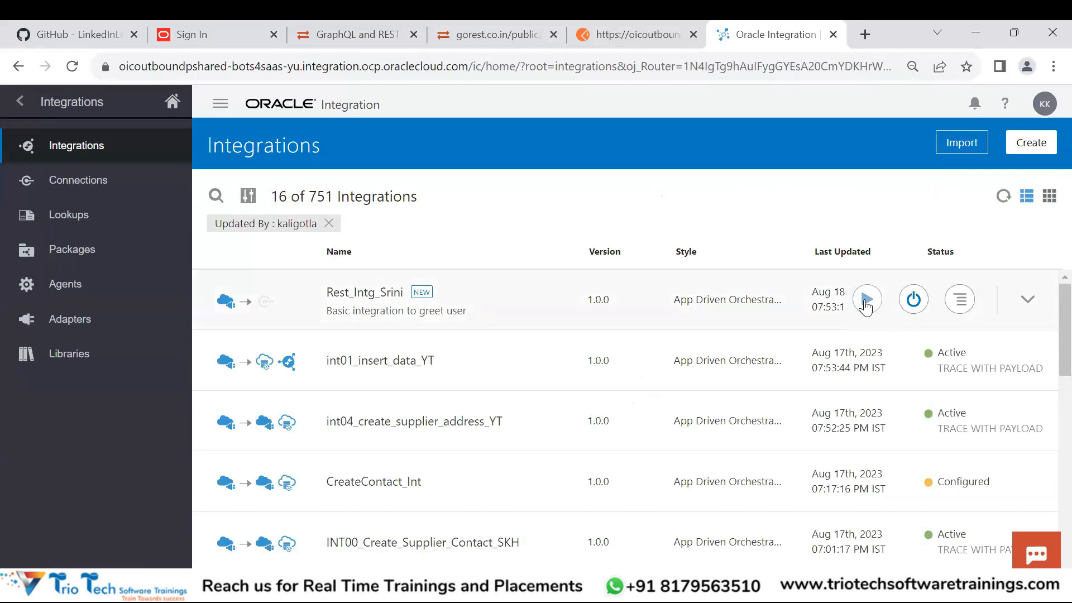
{"action": "left_click", "coordinate": [866, 300]}
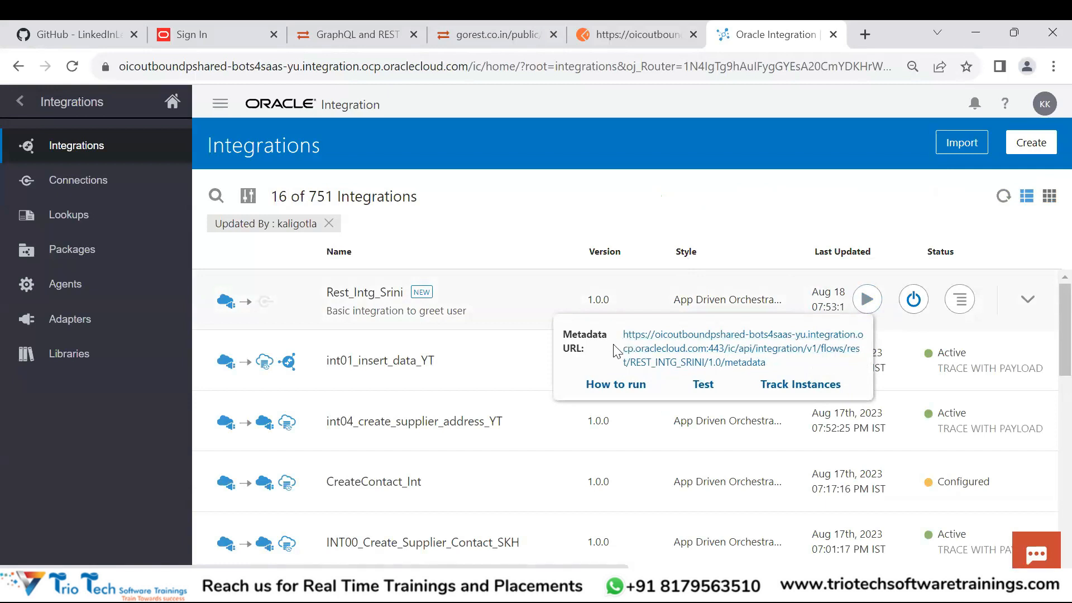
{"action": "left_click", "coordinate": [710, 356]}
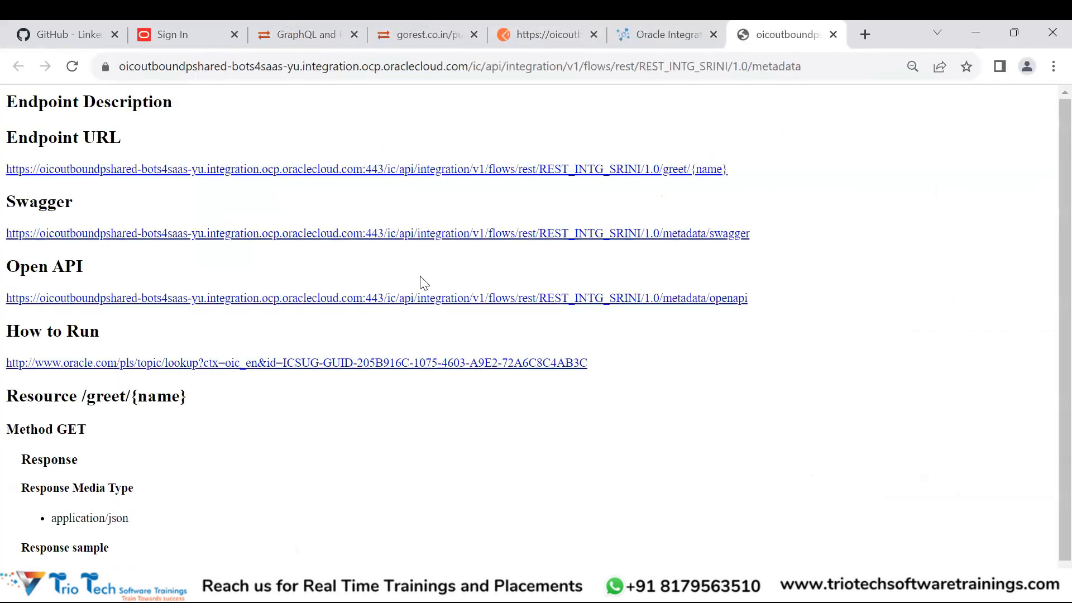
{"action": "left_click_drag", "start_coordinate": [738, 177], "coordinate": [7, 179]}
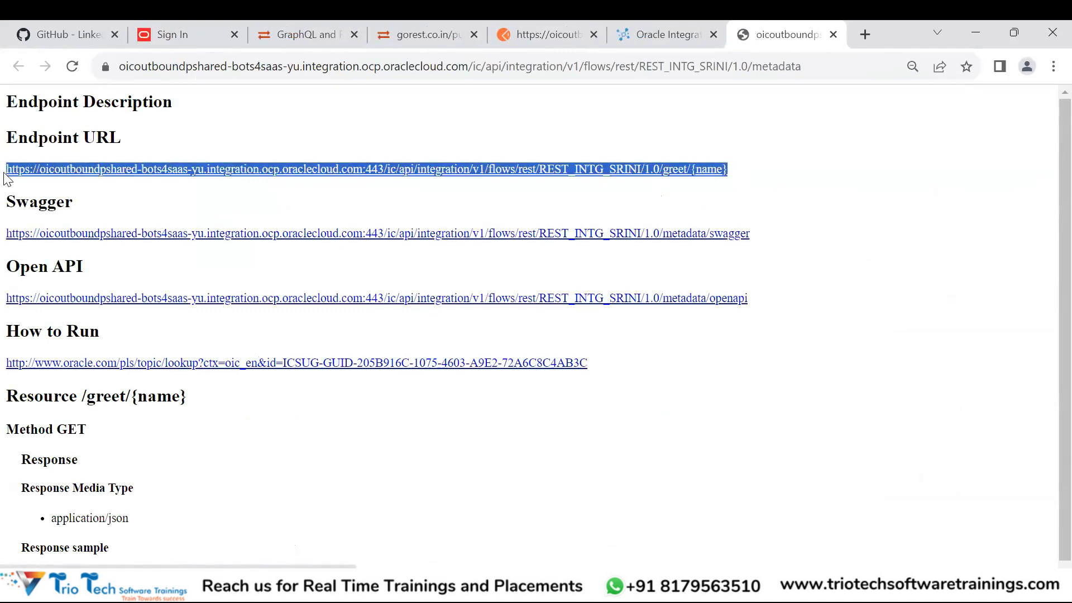
{"action": "left_click", "coordinate": [129, 198]}
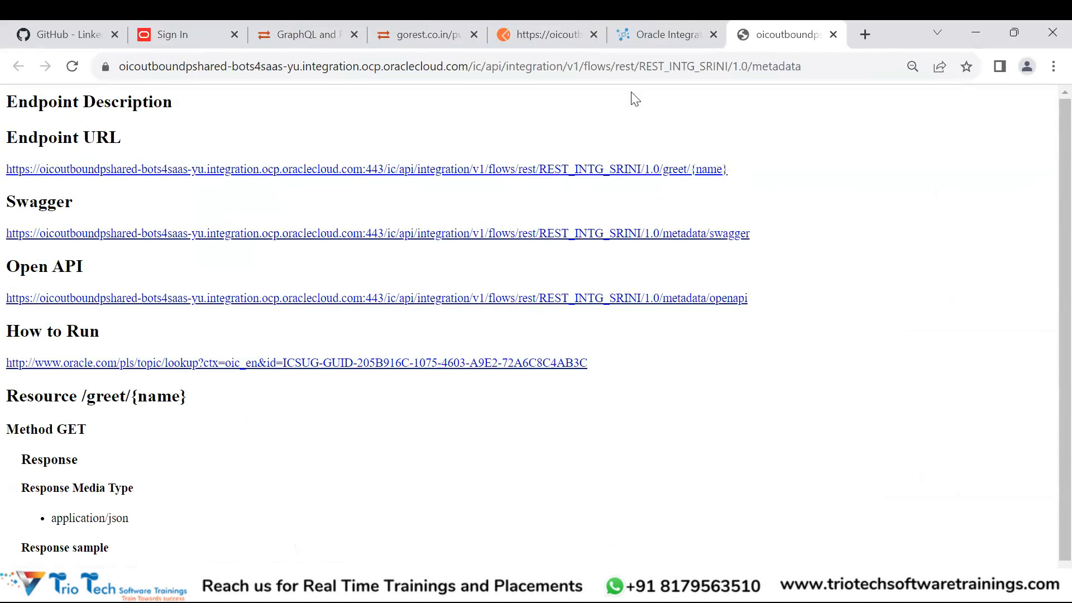
{"action": "left_click", "coordinate": [1, 169]}
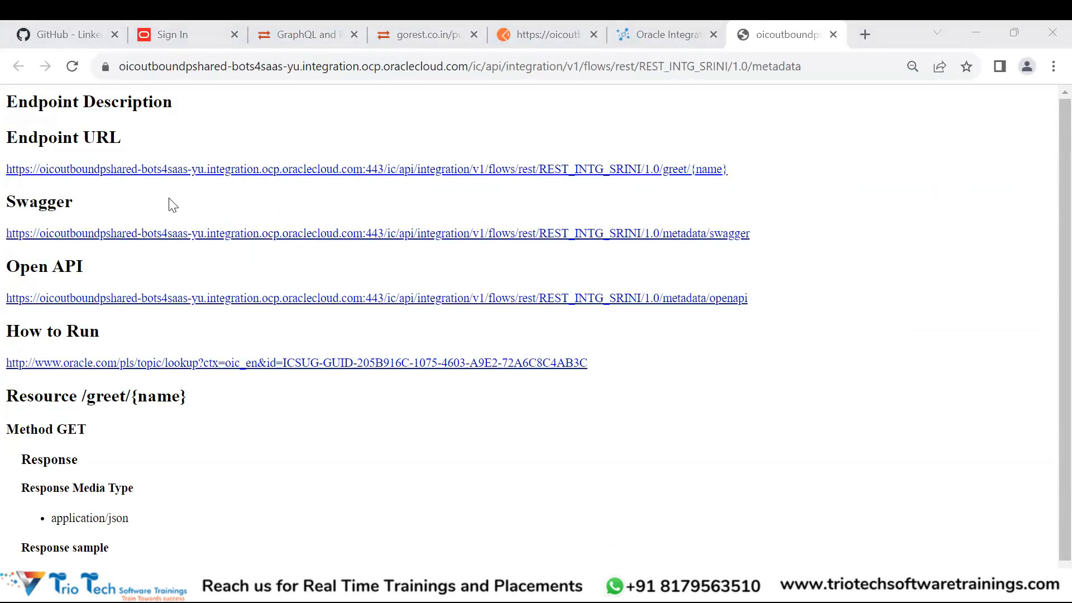
- Return to the integrations list, test the greeting integration with a person's first name as the name parameter, and check the response message
{"action": "left_click", "coordinate": [673, 38]}
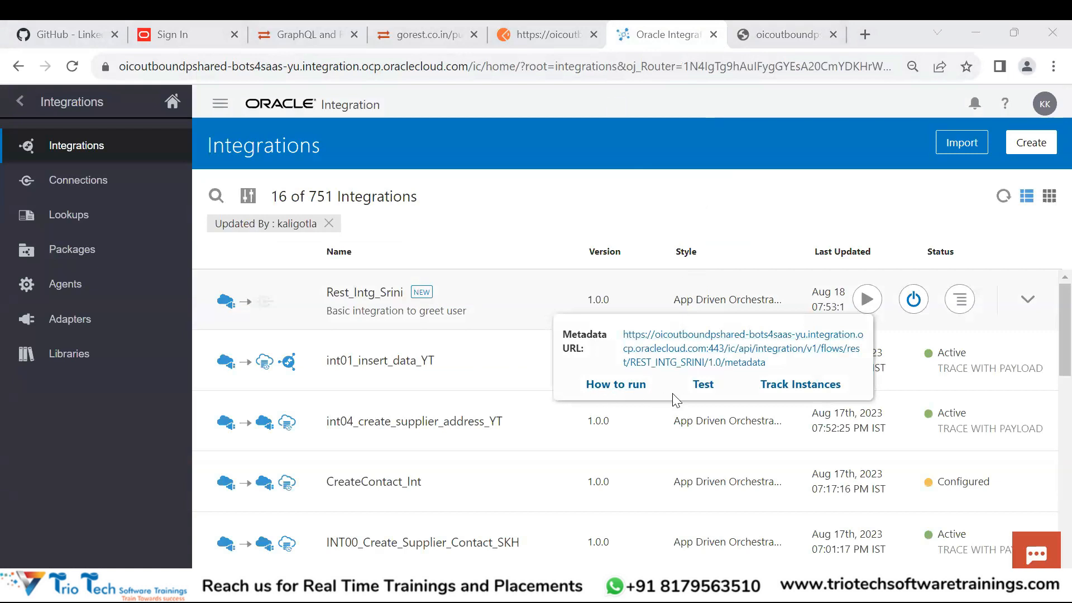
{"action": "left_click", "coordinate": [703, 389]}
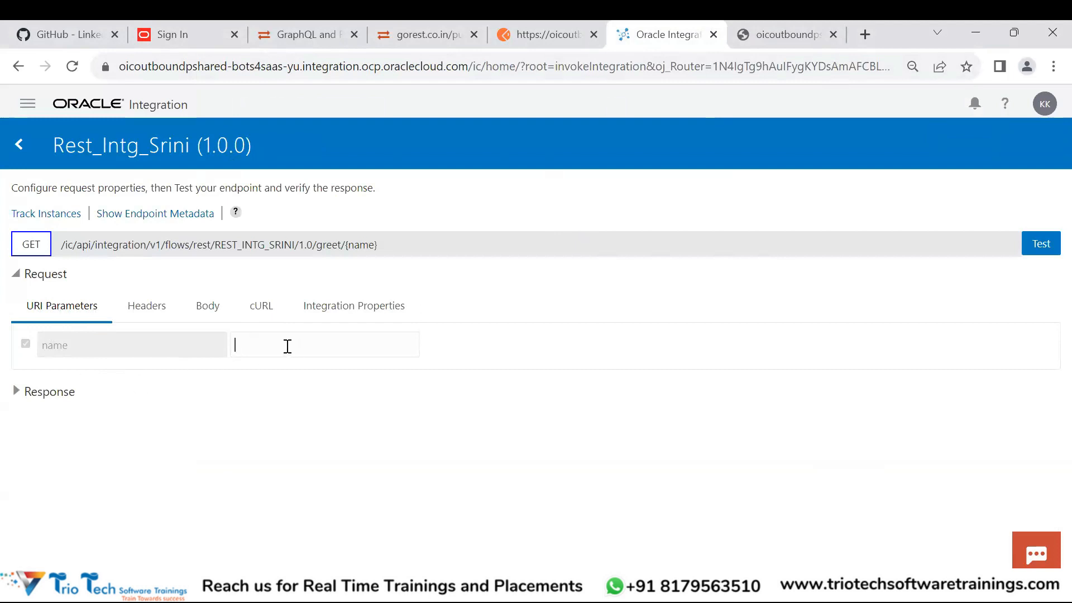
{"action": "type", "text": "Srini"}
{"action": "left_click", "coordinate": [1033, 249]}
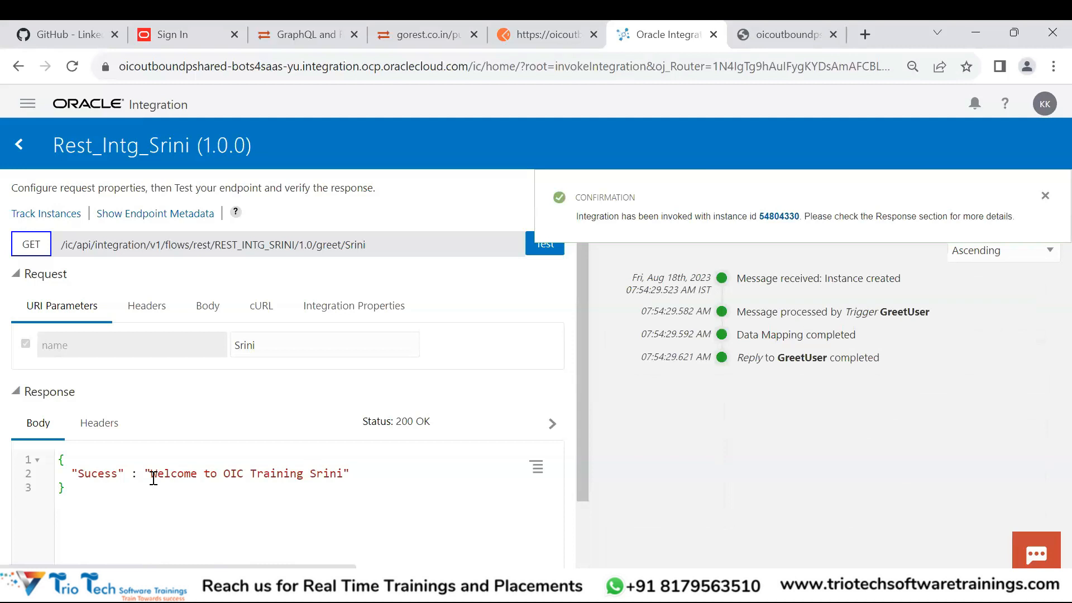
{"action": "left_click_drag", "start_coordinate": [154, 473], "coordinate": [303, 474]}
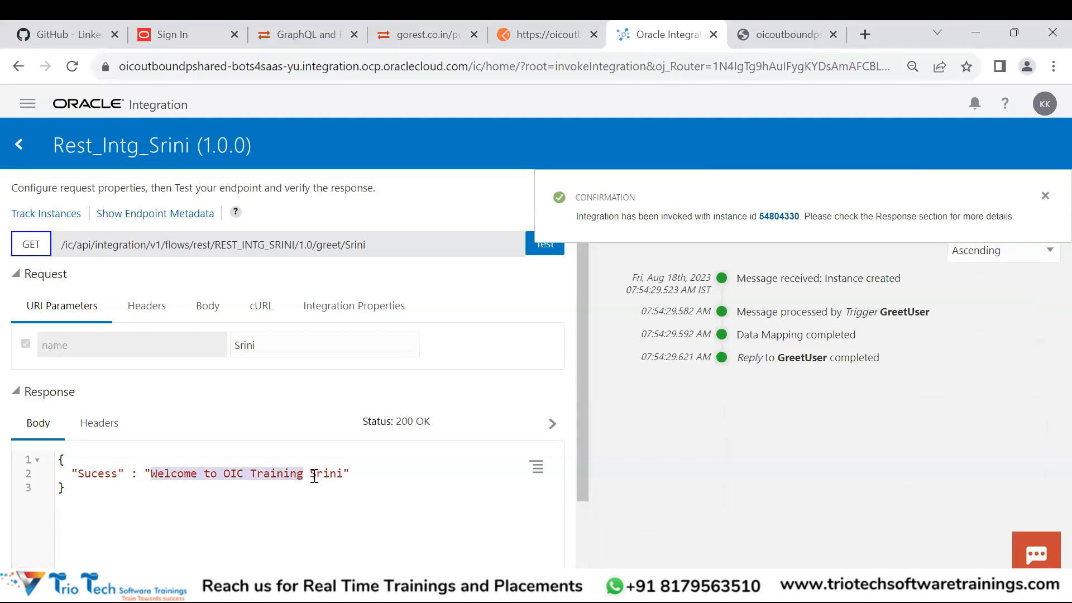
{"action": "left_click_drag", "start_coordinate": [311, 475], "coordinate": [345, 473]}
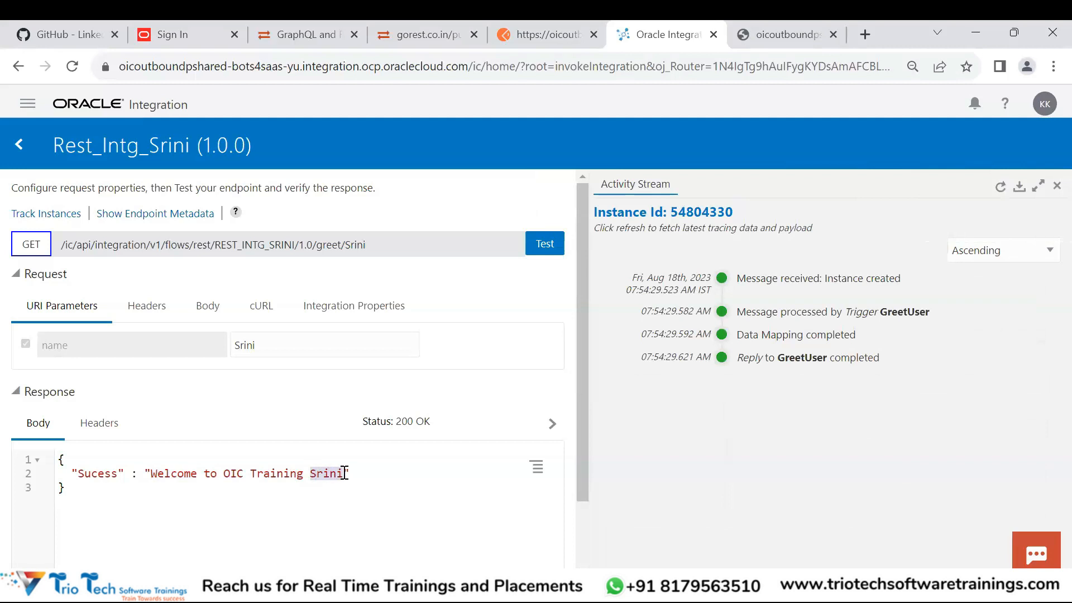
- Replace the name parameter with a different first name, rerun the test and check the name in the response
{"action": "double_click", "coordinate": [288, 339]}
{"action": "type", "text": "Kishore"}
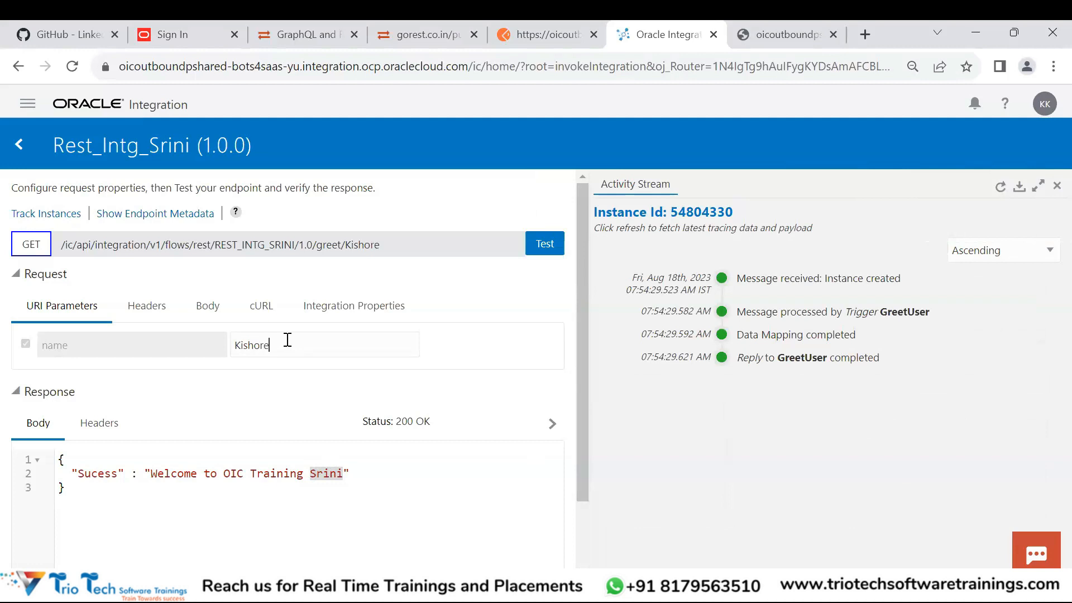
{"action": "left_click", "coordinate": [554, 242]}
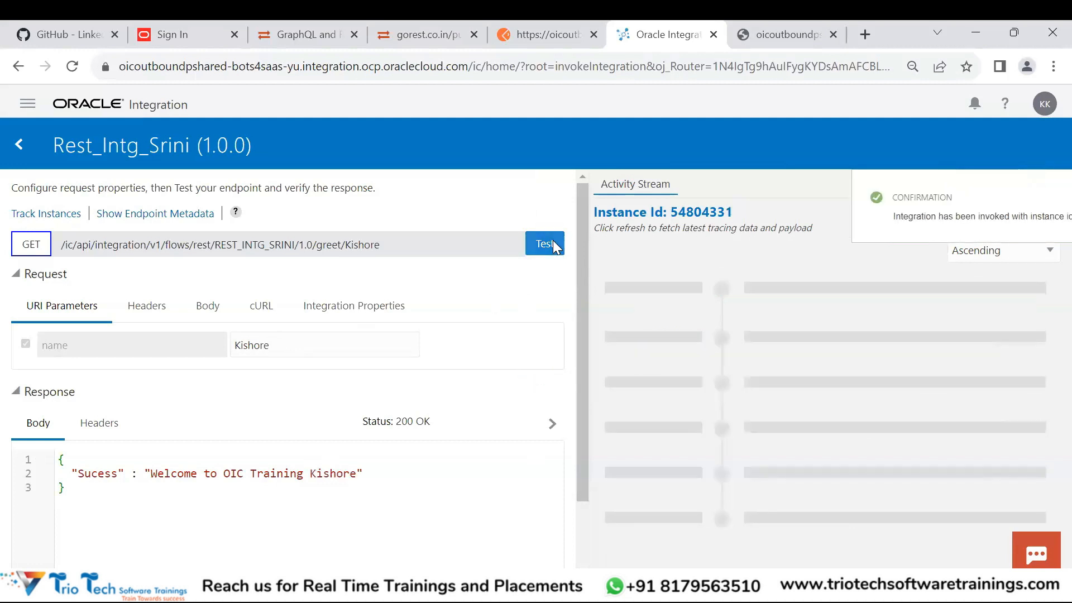
{"action": "left_click_drag", "start_coordinate": [312, 472], "coordinate": [354, 475]}
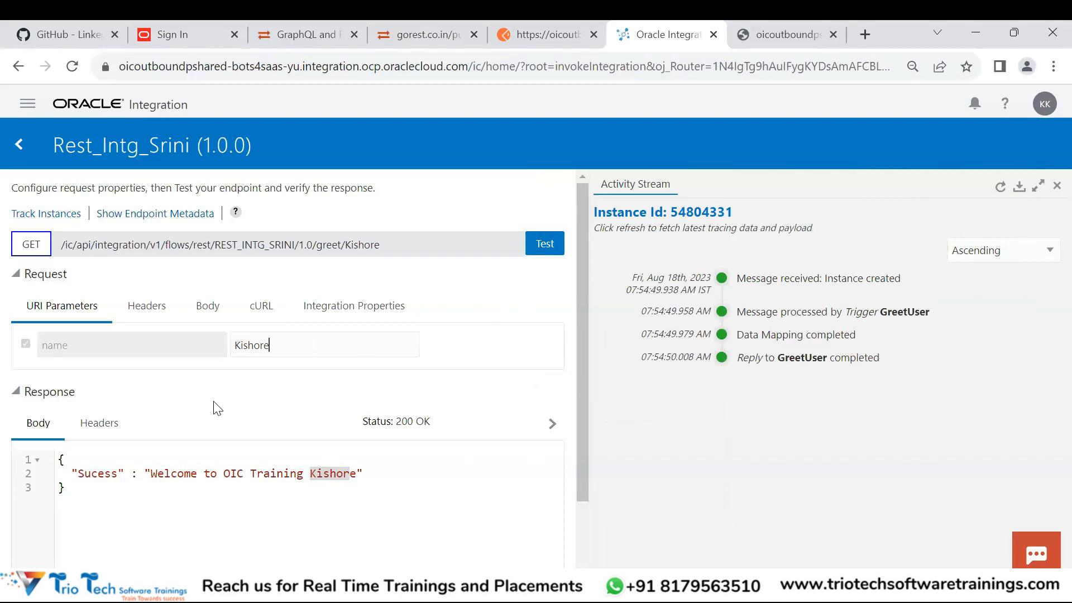
- Open the tracking page of the latest test instance and display its activity stream
{"action": "left_click", "coordinate": [1055, 187]}
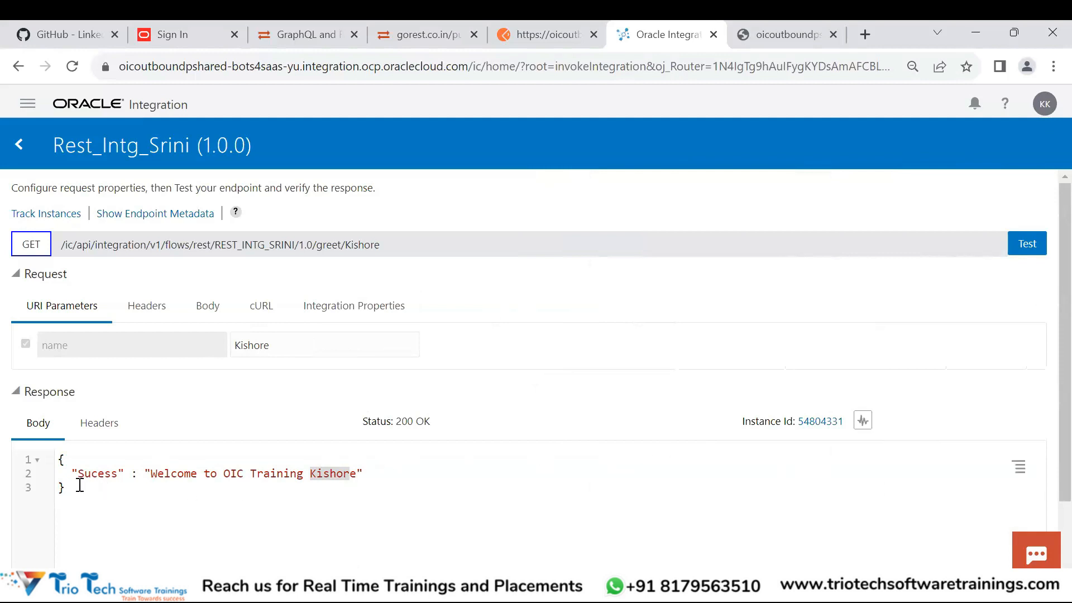
{"action": "left_click", "coordinate": [817, 422]}
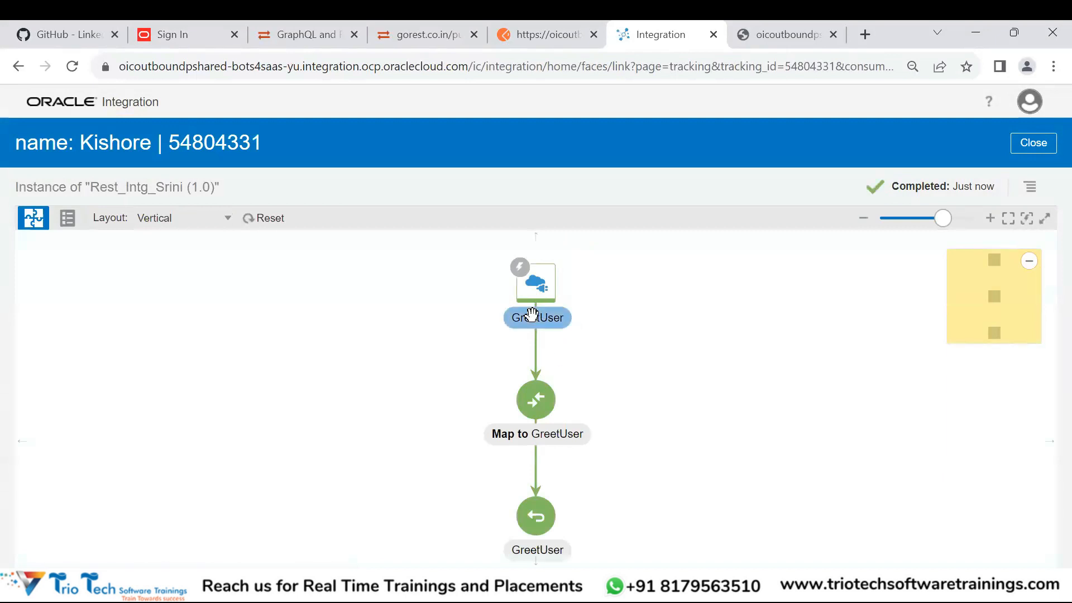
{"action": "left_click_drag", "start_coordinate": [456, 374], "coordinate": [406, 349]}
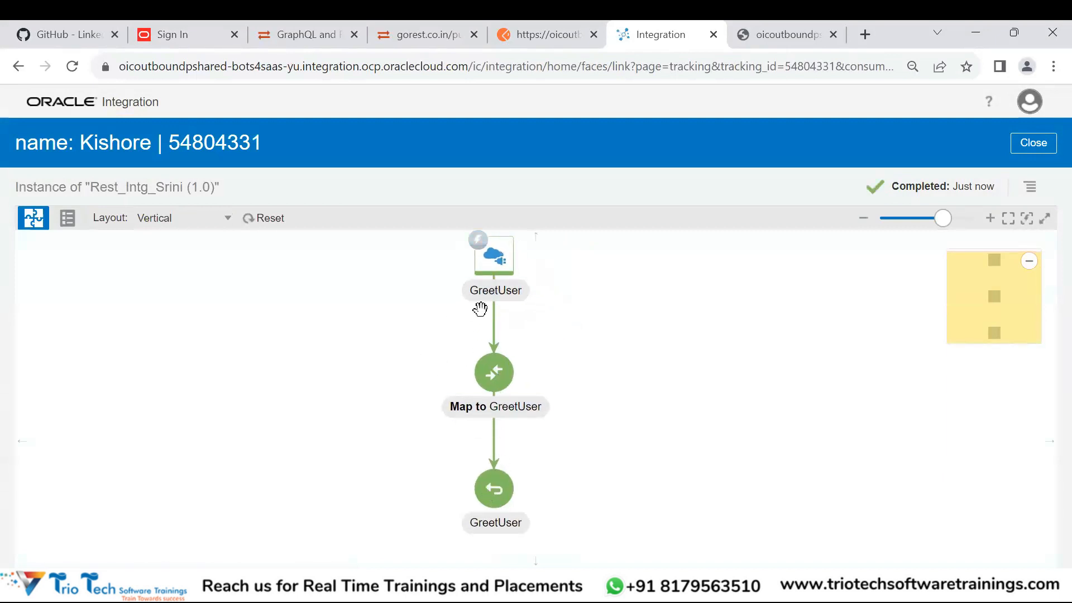
{"action": "left_click_drag", "start_coordinate": [431, 354], "coordinate": [417, 382]}
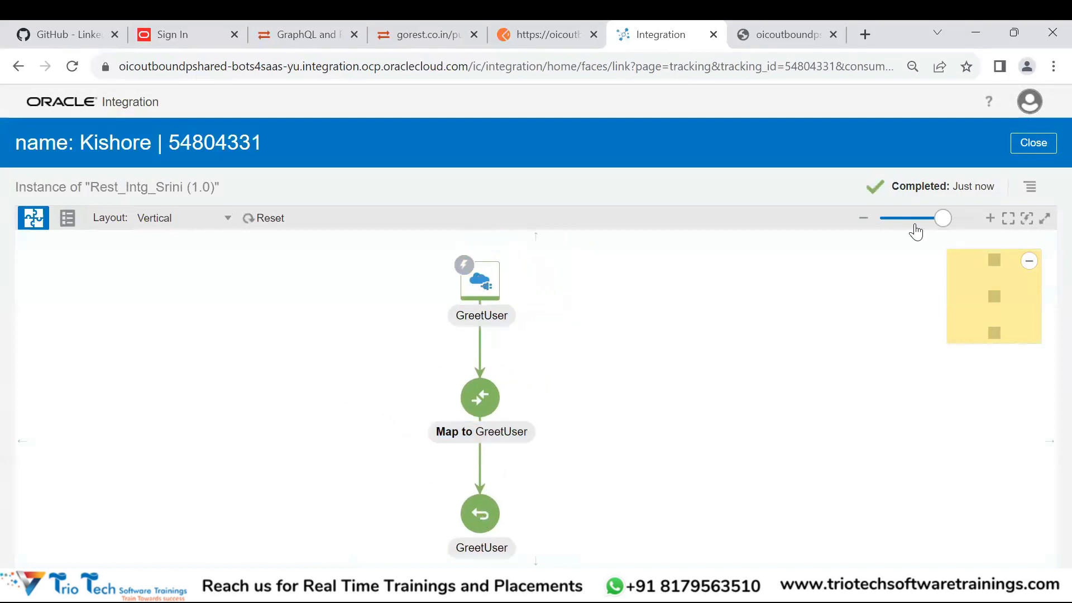
{"action": "left_click", "coordinate": [1028, 187]}
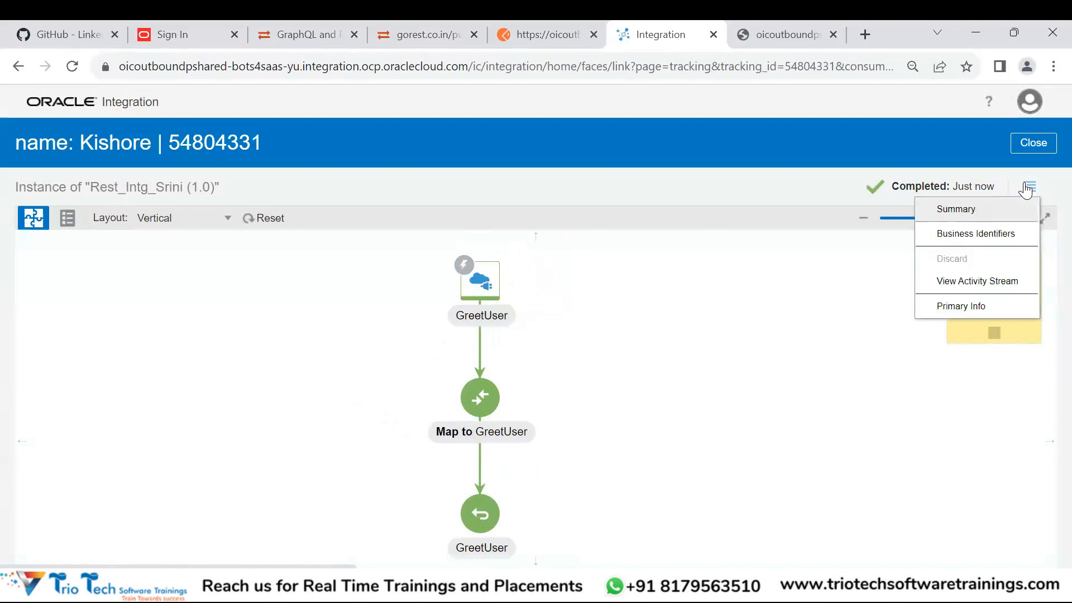
{"action": "left_click", "coordinate": [962, 284]}
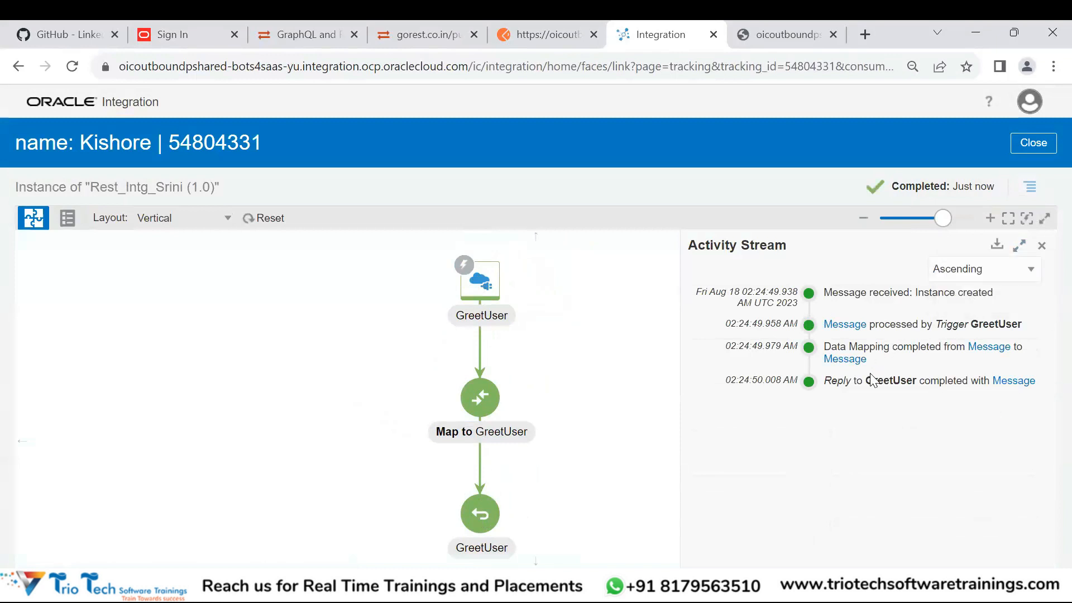
- Expand the message processed by the GreetUser trigger, examine its request URI and name parameter, and collapse it
{"action": "left_click", "coordinate": [840, 331]}
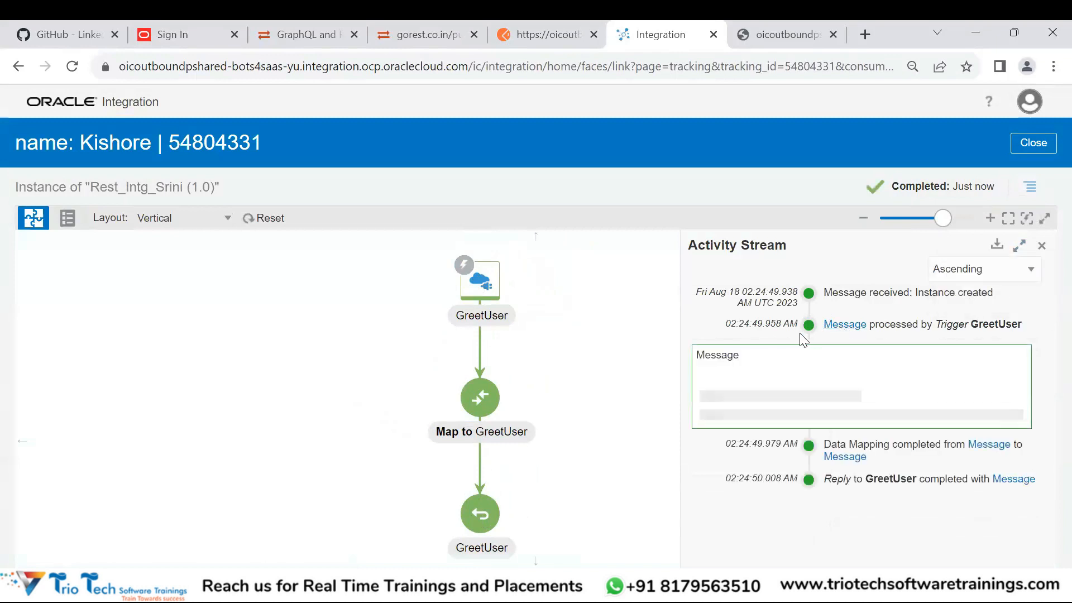
{"action": "scroll", "coordinate": [809, 398], "scroll_direction": "down", "scroll_amount": 5}
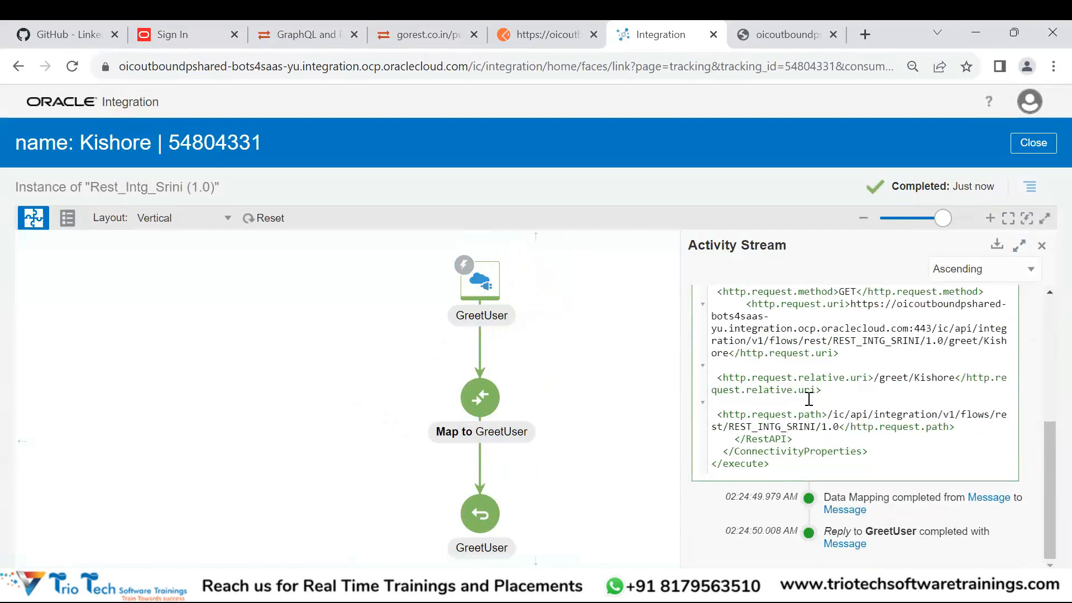
{"action": "scroll", "coordinate": [808, 398], "scroll_direction": "up", "scroll_amount": 3}
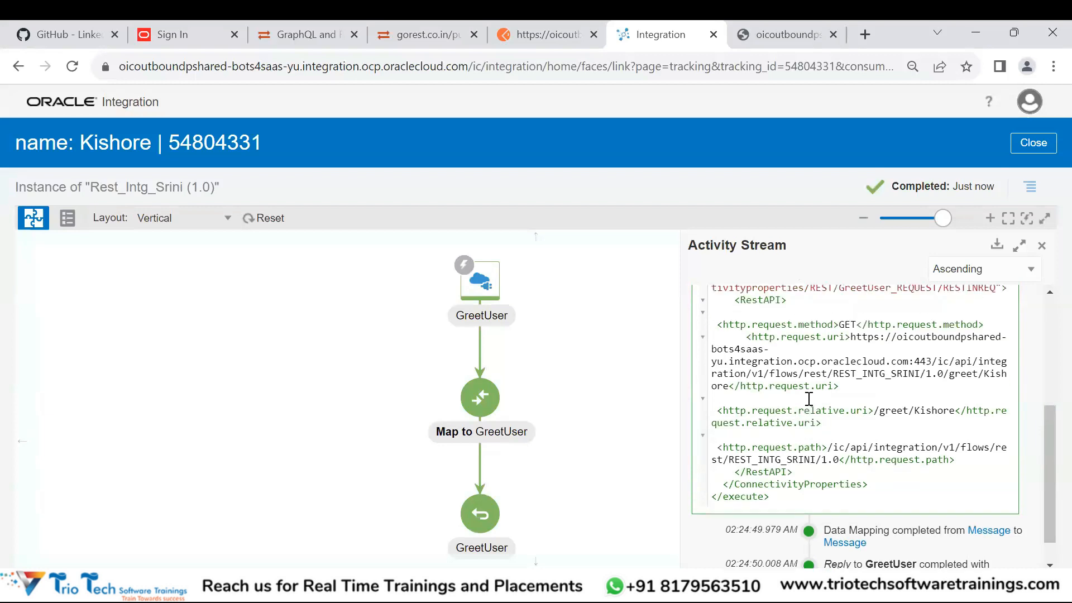
{"action": "scroll", "coordinate": [808, 398], "scroll_direction": "down", "scroll_amount": 3}
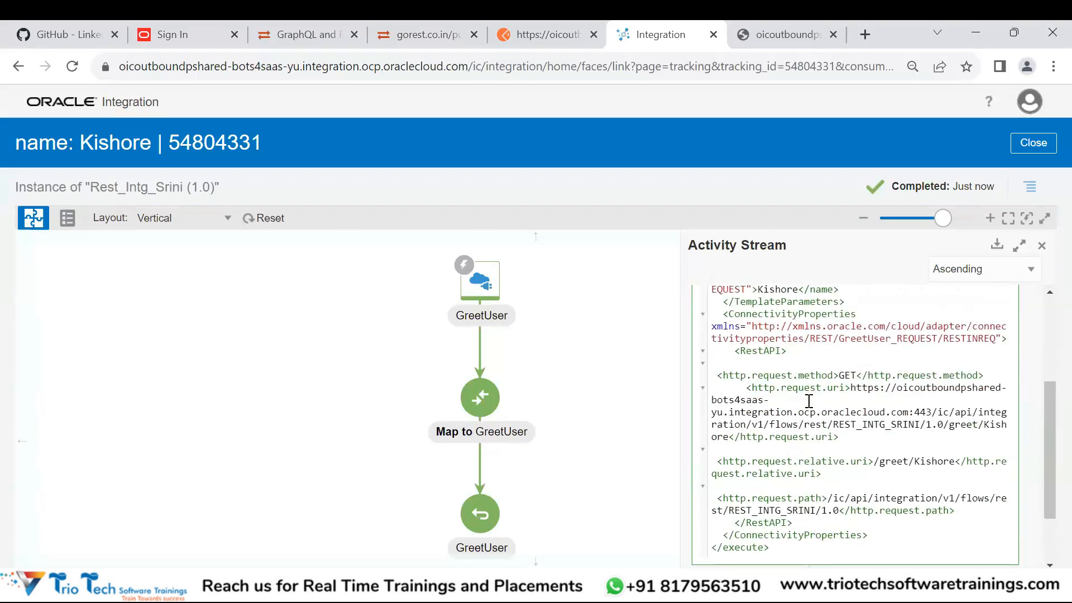
{"action": "scroll", "coordinate": [908, 457], "scroll_direction": "down", "scroll_amount": 3}
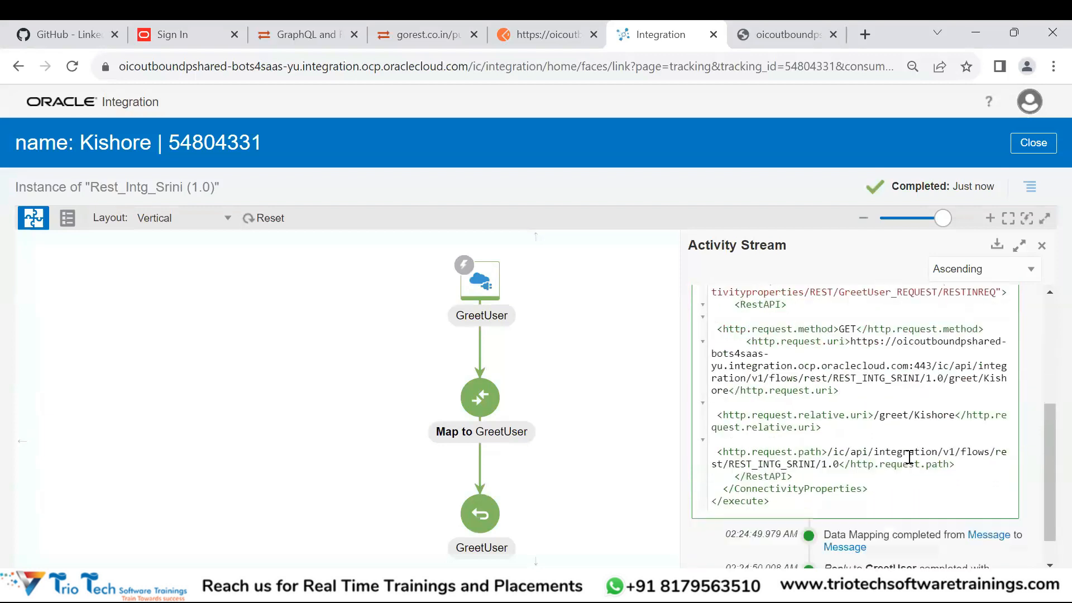
{"action": "left_click_drag", "start_coordinate": [916, 383], "coordinate": [954, 380]}
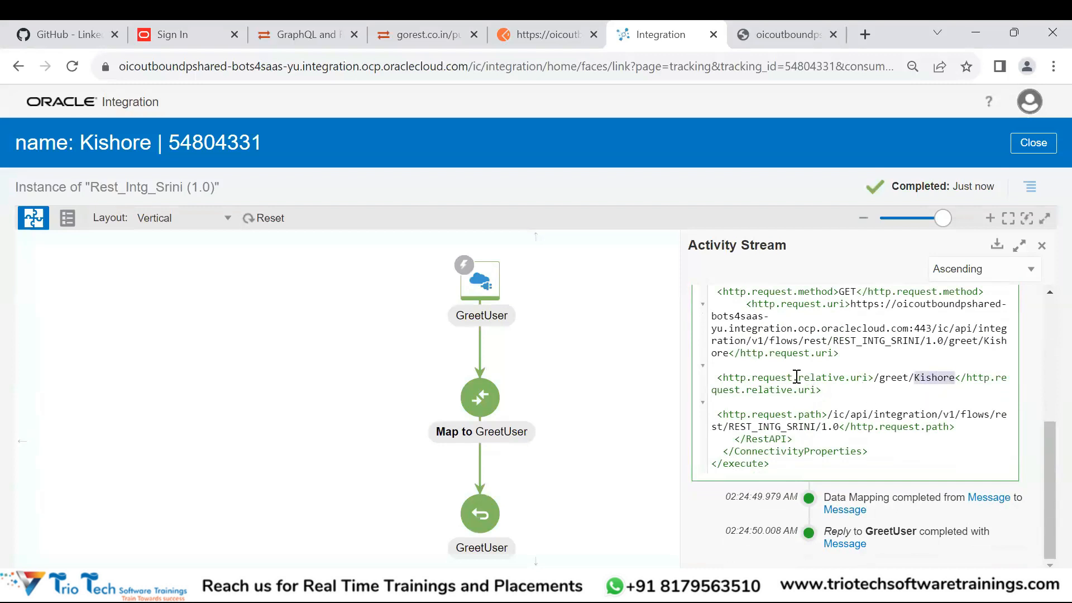
{"action": "scroll", "coordinate": [903, 414], "scroll_direction": "up", "scroll_amount": 9}
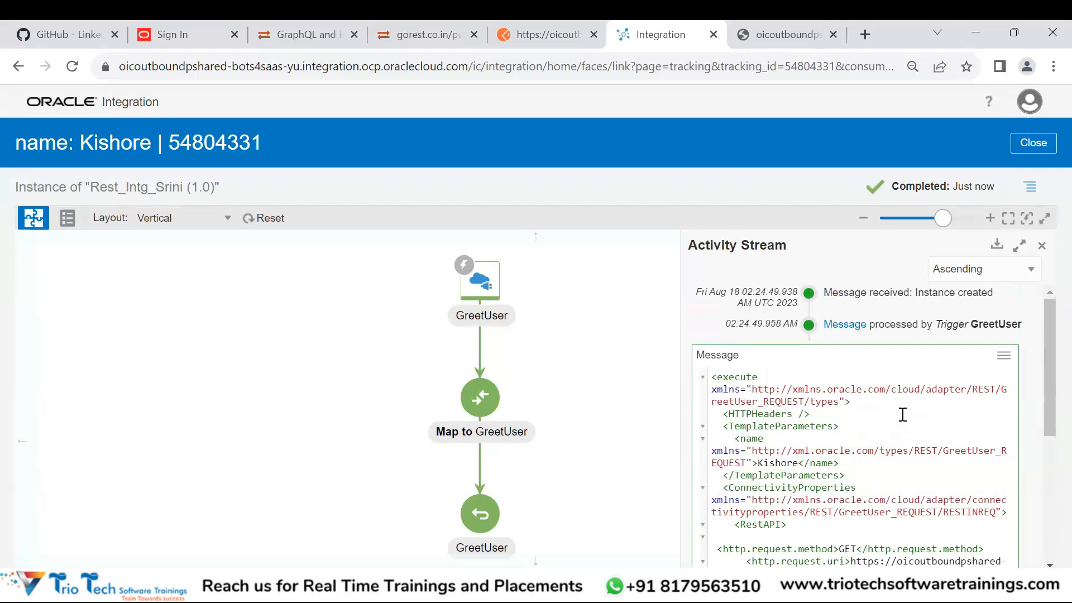
{"action": "left_click", "coordinate": [845, 325]}
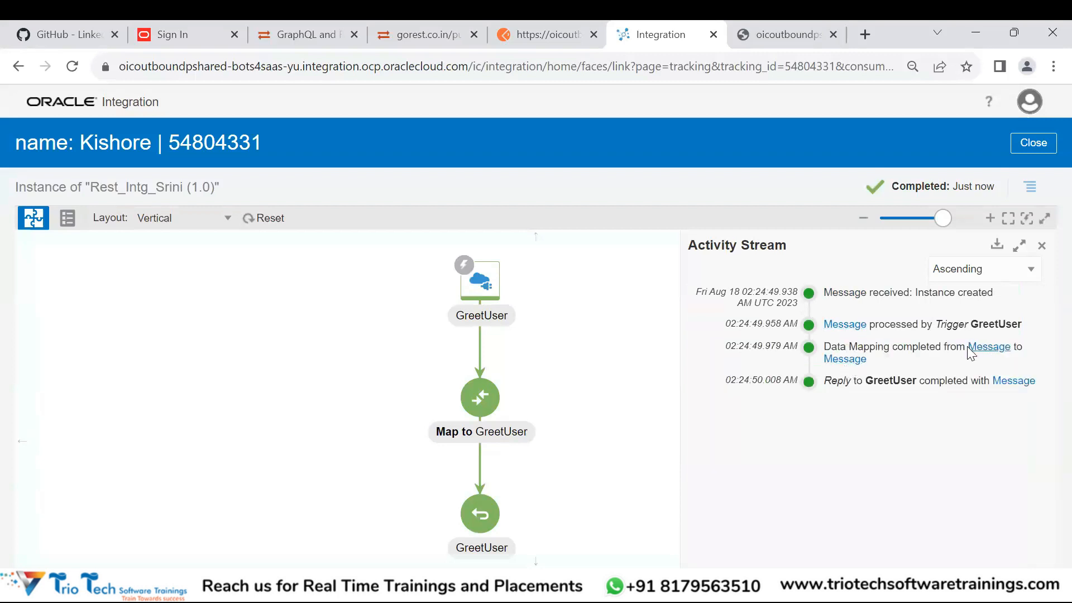
- Expand the data mapping's output message, examine the welcome text in the response wrapper, and collapse it
{"action": "left_click", "coordinate": [847, 360]}
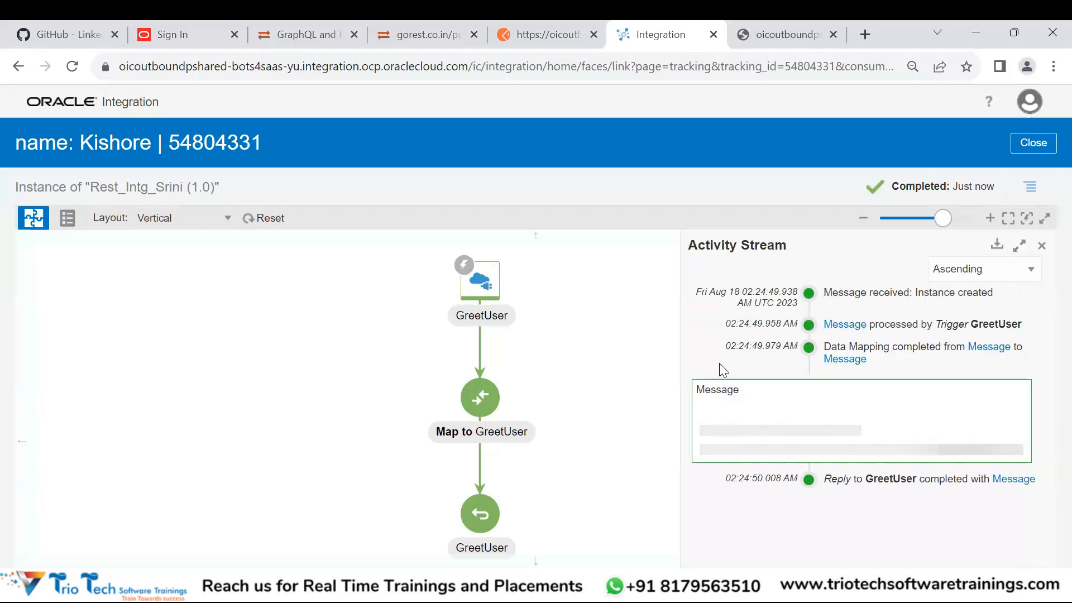
{"action": "scroll", "coordinate": [723, 369], "scroll_direction": "down", "scroll_amount": 3}
{"action": "scroll", "coordinate": [723, 365], "scroll_direction": "down", "scroll_amount": 5}
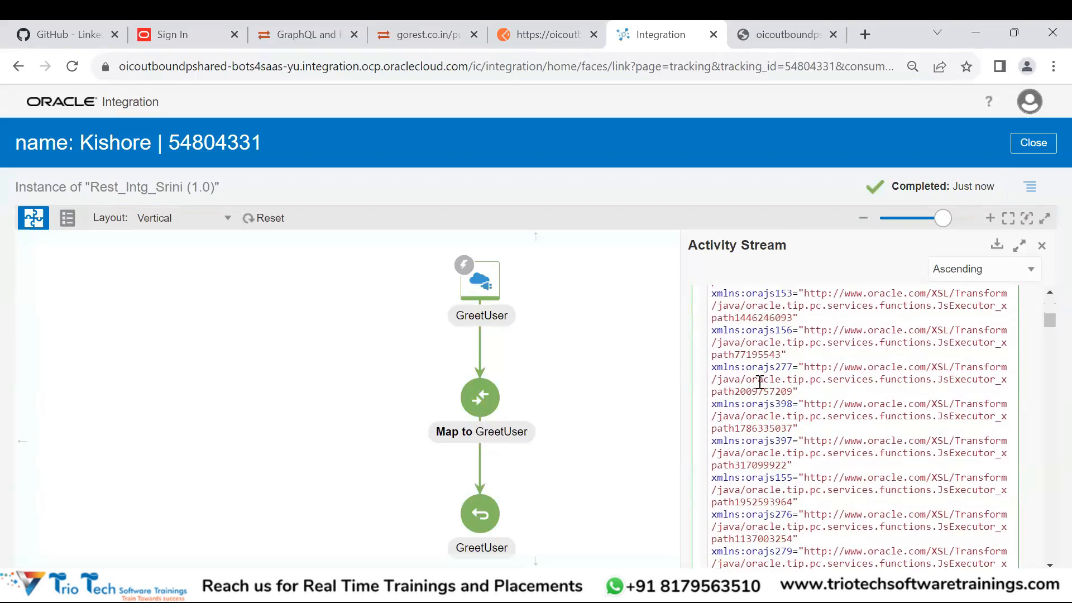
{"action": "left_click_drag", "start_coordinate": [1047, 327], "coordinate": [1045, 561]}
{"action": "scroll", "coordinate": [976, 435], "scroll_direction": "down", "scroll_amount": 5}
{"action": "left_click_drag", "start_coordinate": [828, 463], "coordinate": [756, 475]}
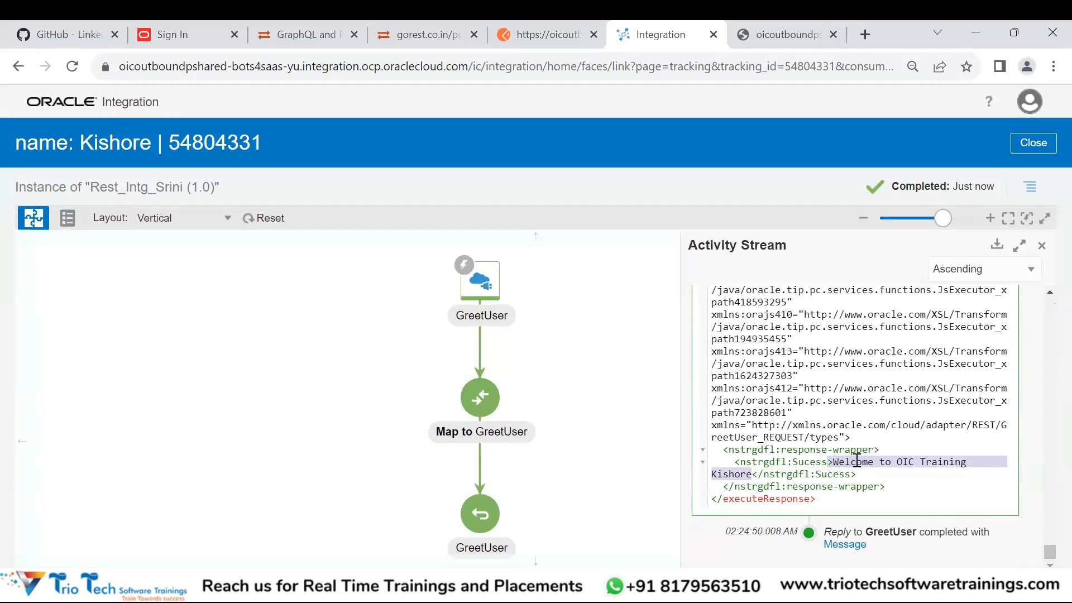
{"action": "scroll", "coordinate": [935, 401], "scroll_direction": "up", "scroll_amount": 5}
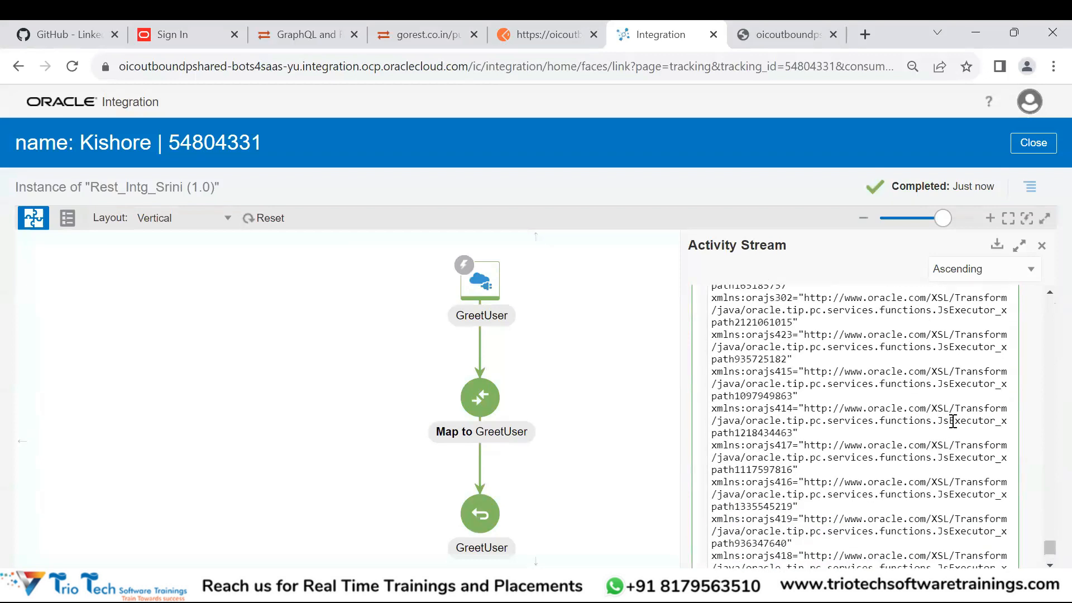
{"action": "scroll", "coordinate": [1032, 303], "scroll_direction": "up", "scroll_amount": 10}
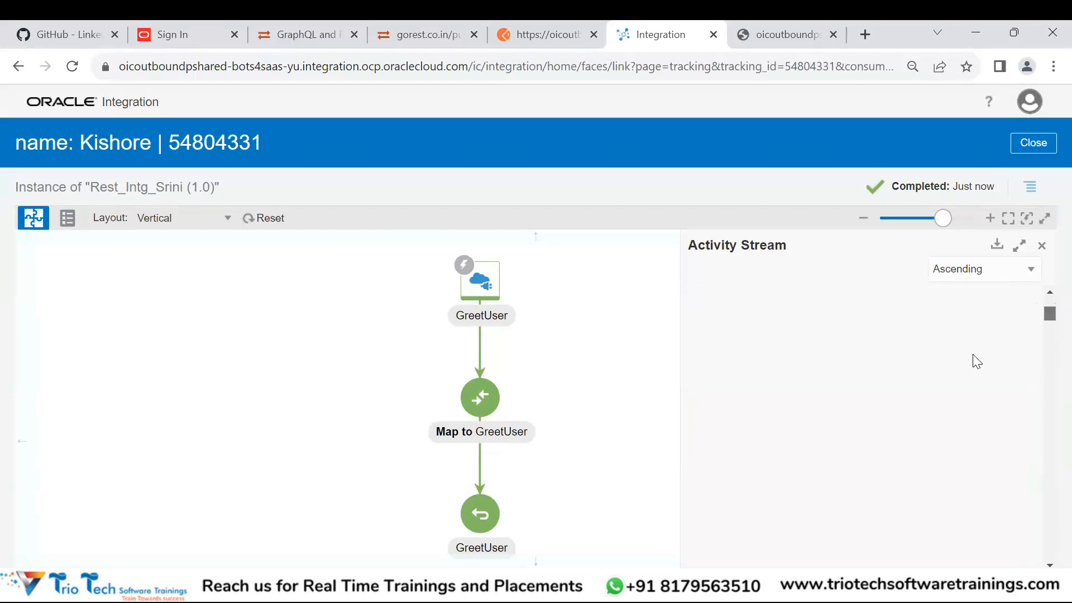
{"action": "left_click", "coordinate": [863, 364]}
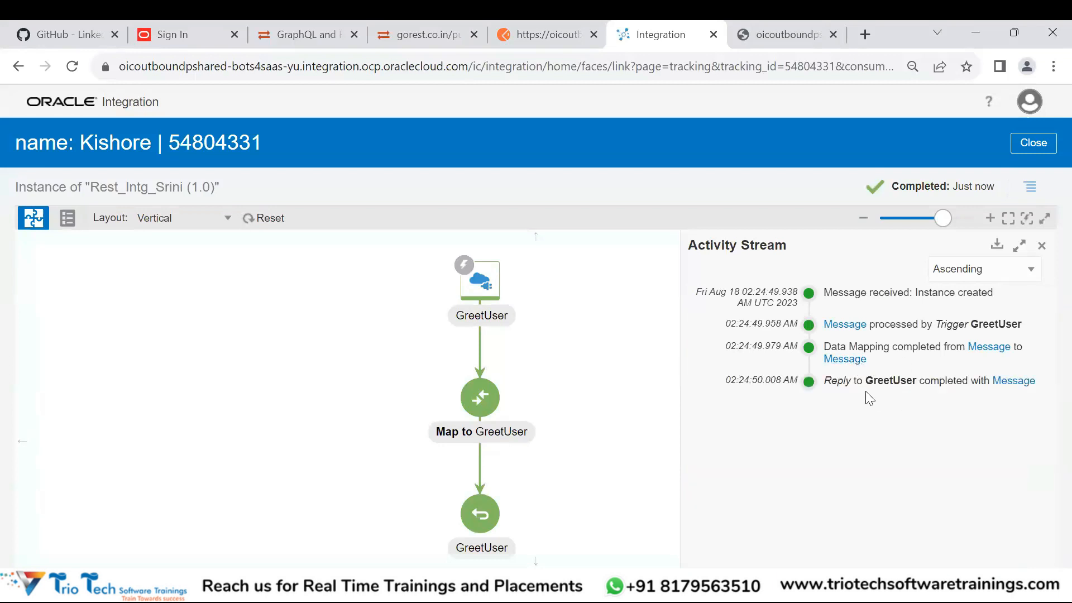
- Expand the GreetUser reply message, check the welcome text at the end of its payload, and collapse it
{"action": "left_click", "coordinate": [1013, 382]}
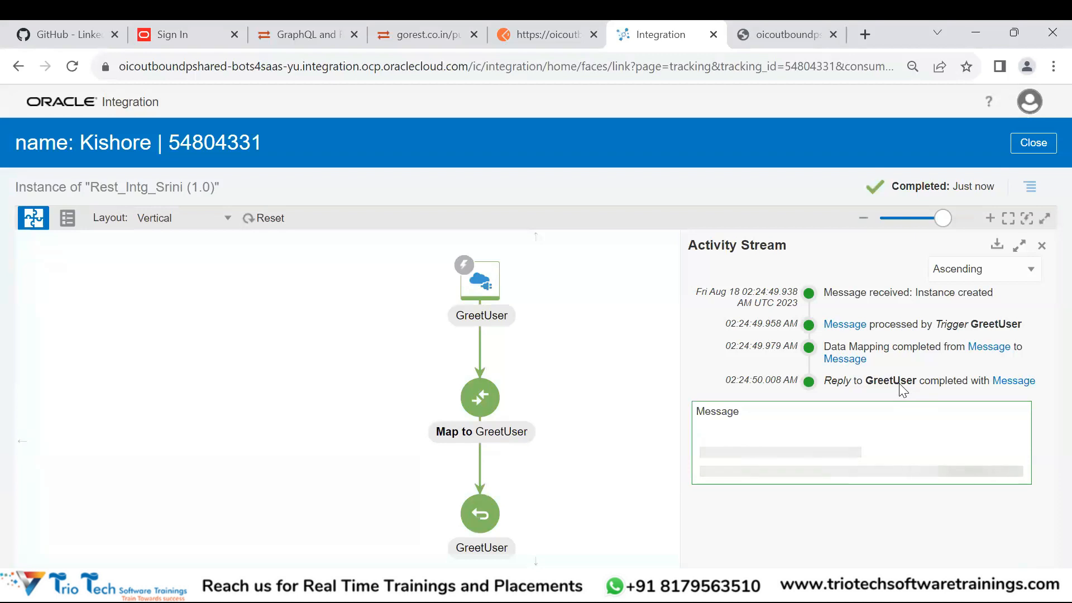
{"action": "scroll", "coordinate": [895, 416], "scroll_direction": "down", "scroll_amount": 5}
{"action": "left_click_drag", "start_coordinate": [1050, 318], "coordinate": [1049, 552]}
{"action": "left_click_drag", "start_coordinate": [834, 495], "coordinate": [754, 512]}
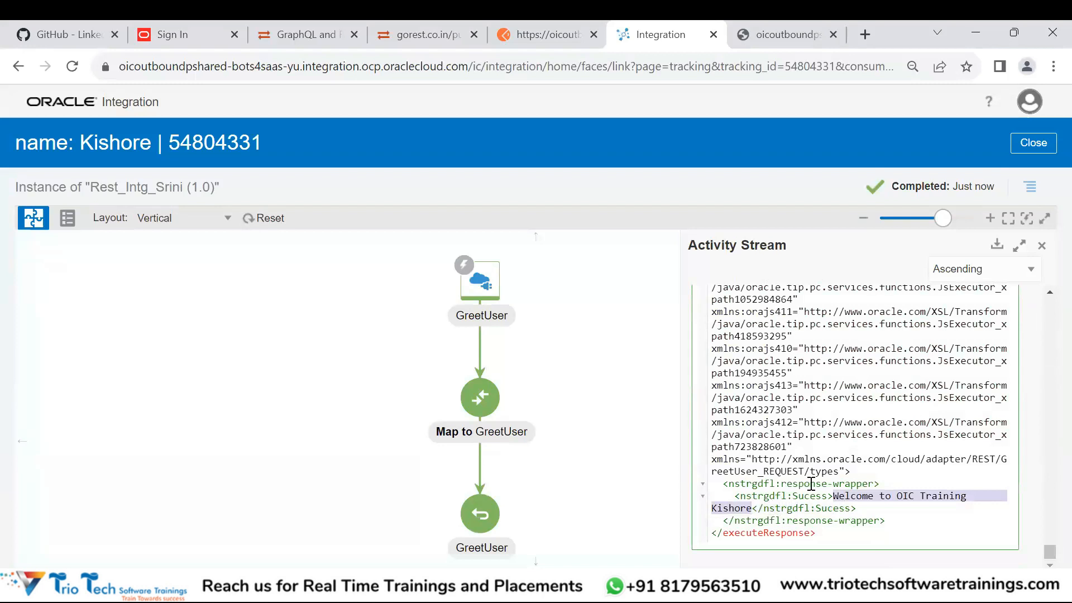
{"action": "scroll", "coordinate": [1043, 490], "scroll_direction": "up", "scroll_amount": 15}
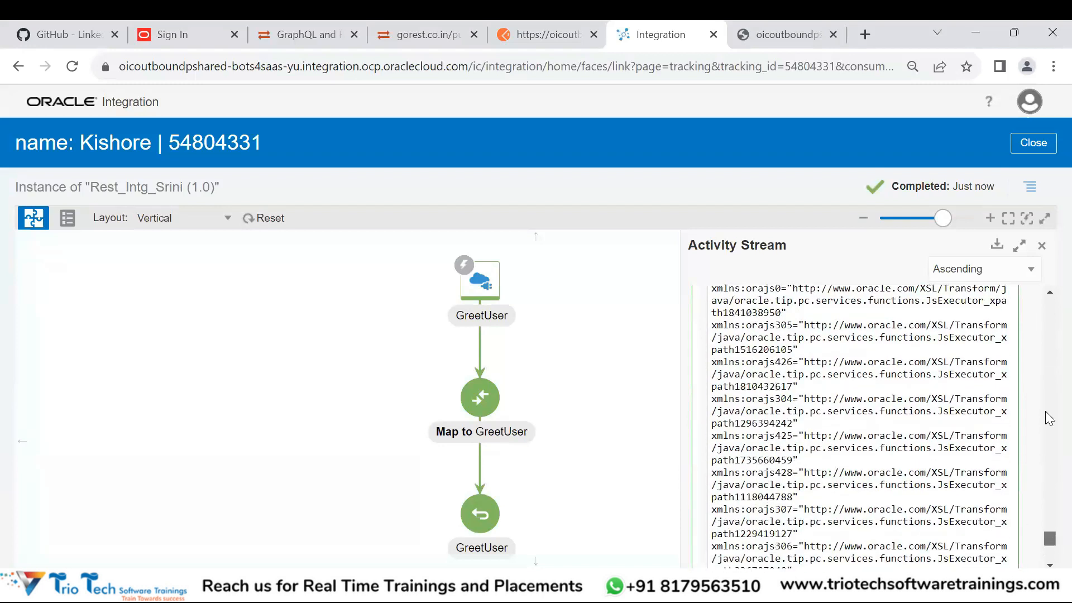
{"action": "scroll", "coordinate": [893, 391], "scroll_direction": "up", "scroll_amount": 10}
{"action": "left_click", "coordinate": [831, 394]}
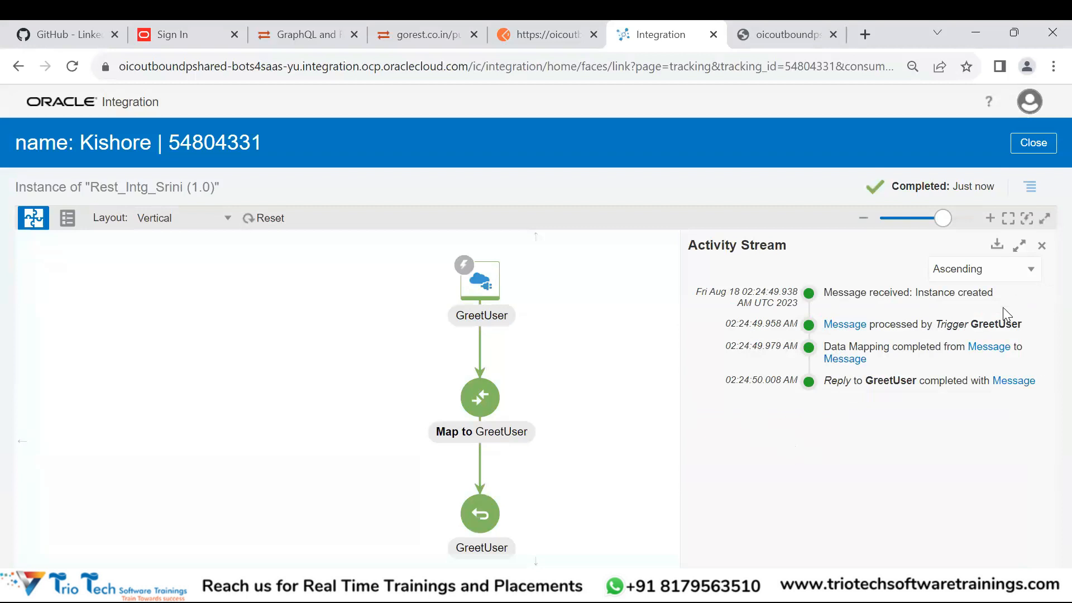
- Reopen the GreetUser reply message, copy its payload to the clipboard, and collapse the message
{"action": "left_click", "coordinate": [1023, 389]}
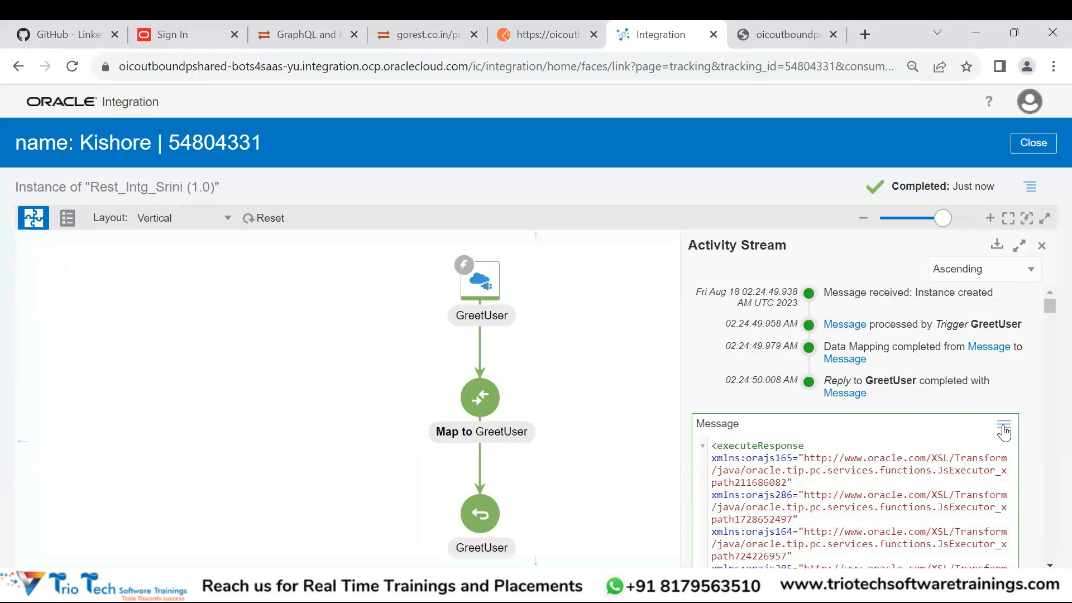
{"action": "left_click", "coordinate": [1003, 428]}
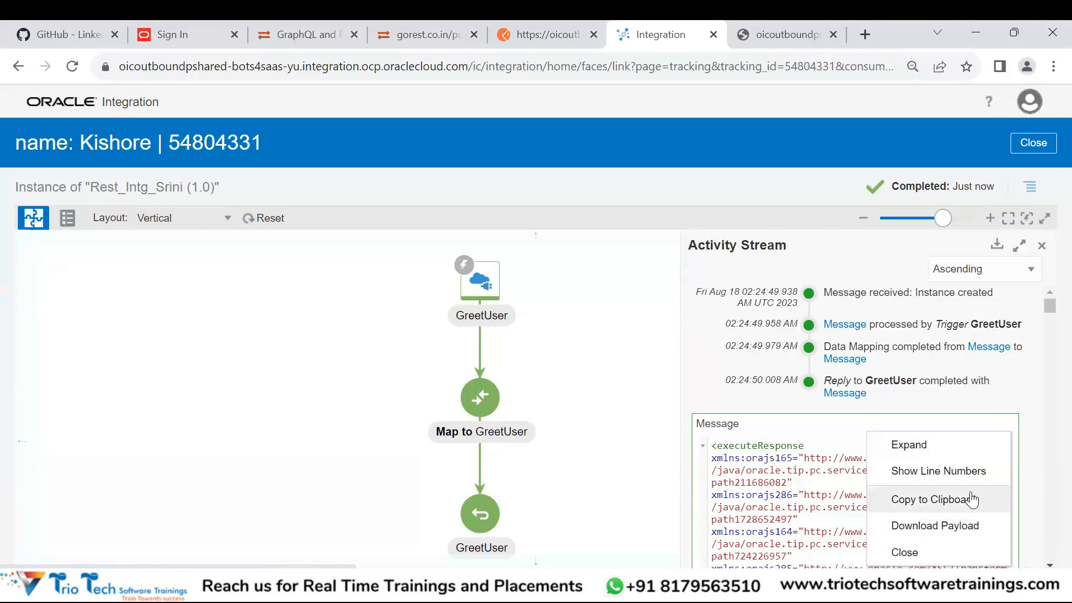
{"action": "left_click", "coordinate": [913, 500]}
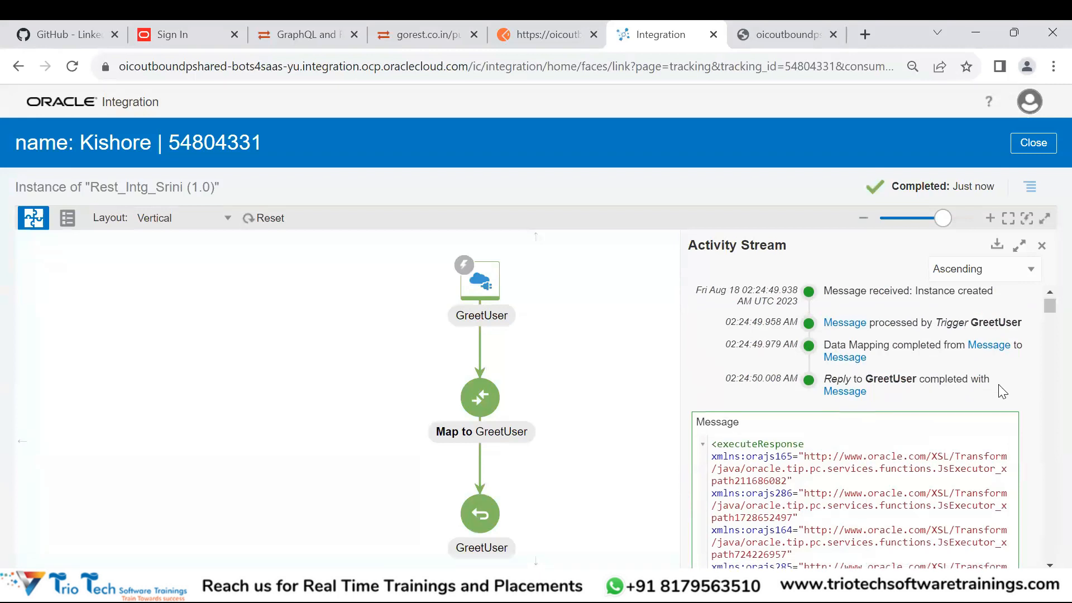
{"action": "scroll", "coordinate": [820, 409], "scroll_direction": "down", "scroll_amount": 3}
{"action": "scroll", "coordinate": [873, 427], "scroll_direction": "up", "scroll_amount": 3}
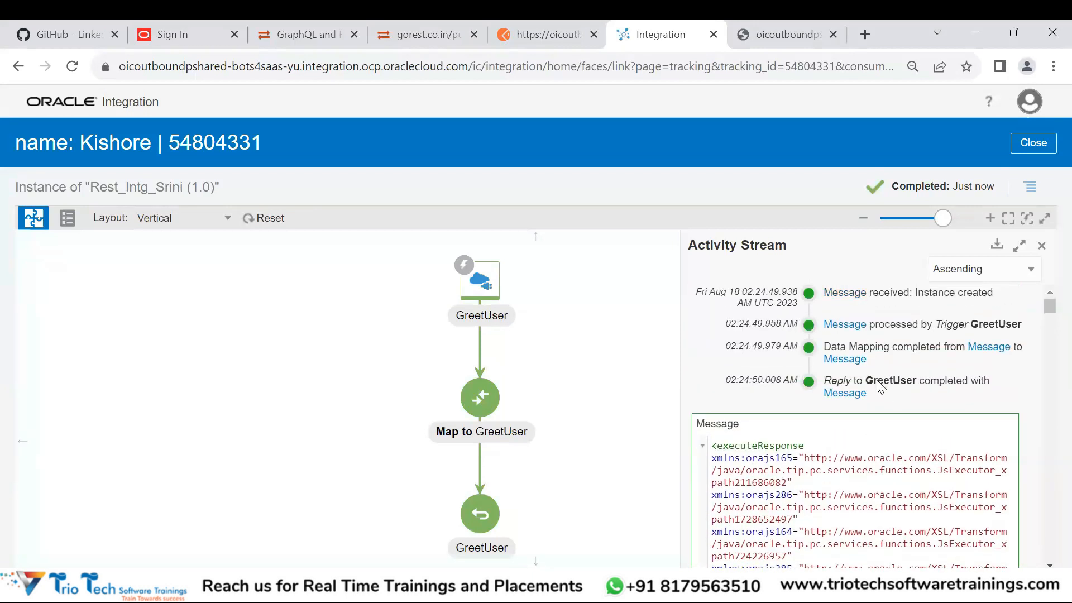
{"action": "scroll", "coordinate": [925, 456], "scroll_direction": "down", "scroll_amount": 2}
{"action": "scroll", "coordinate": [925, 456], "scroll_direction": "down", "scroll_amount": 4}
{"action": "scroll", "coordinate": [925, 455], "scroll_direction": "up", "scroll_amount": 6}
{"action": "left_click", "coordinate": [842, 394]}
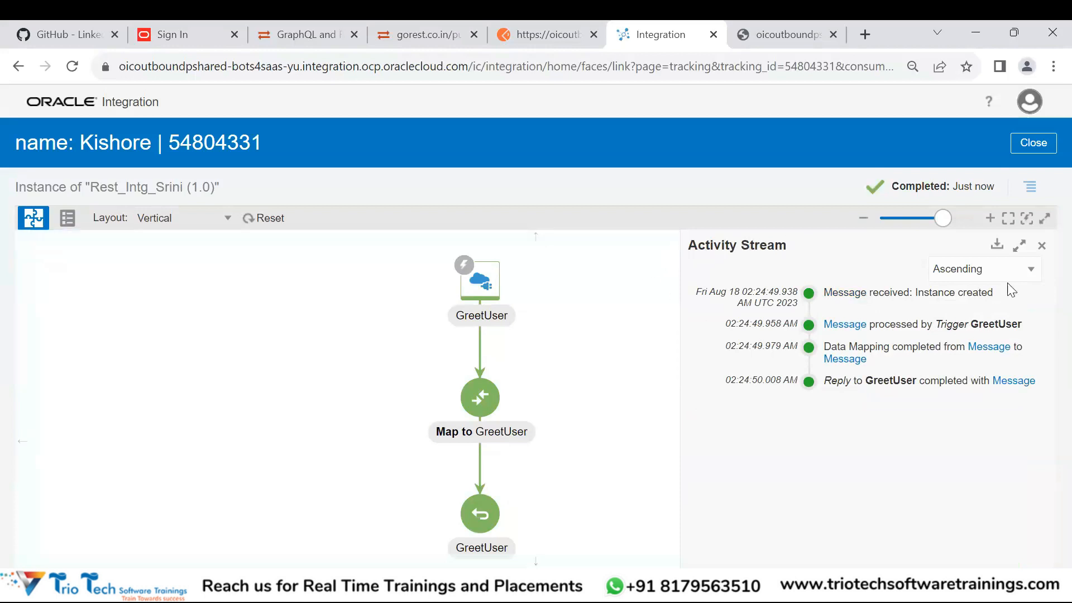
- Close the activity stream and the tracked instance, and return to the integrations list
{"action": "left_click", "coordinate": [1040, 249]}
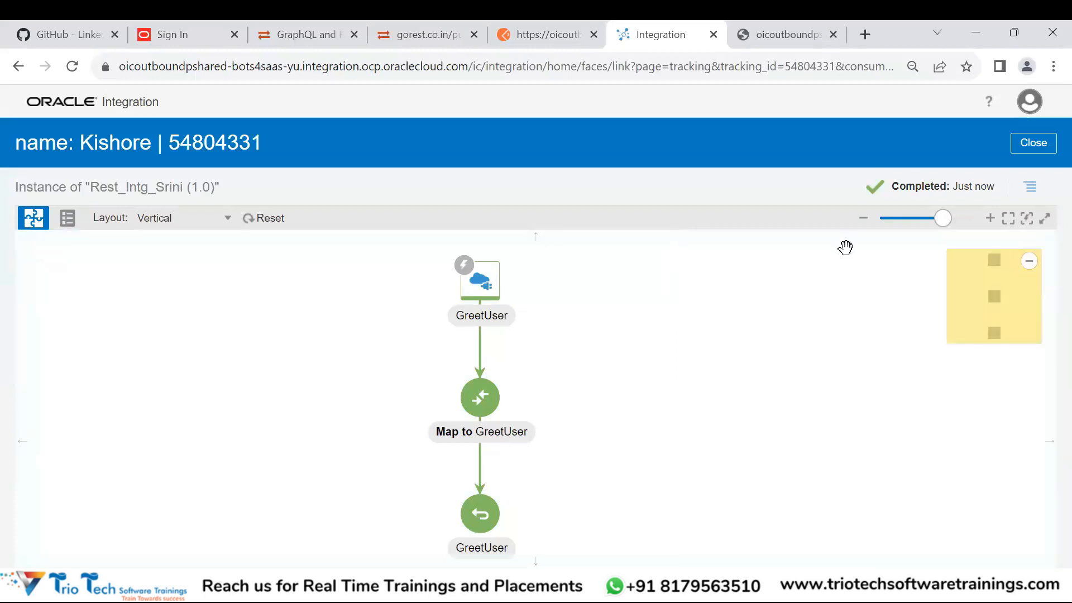
{"action": "left_click", "coordinate": [1033, 146]}
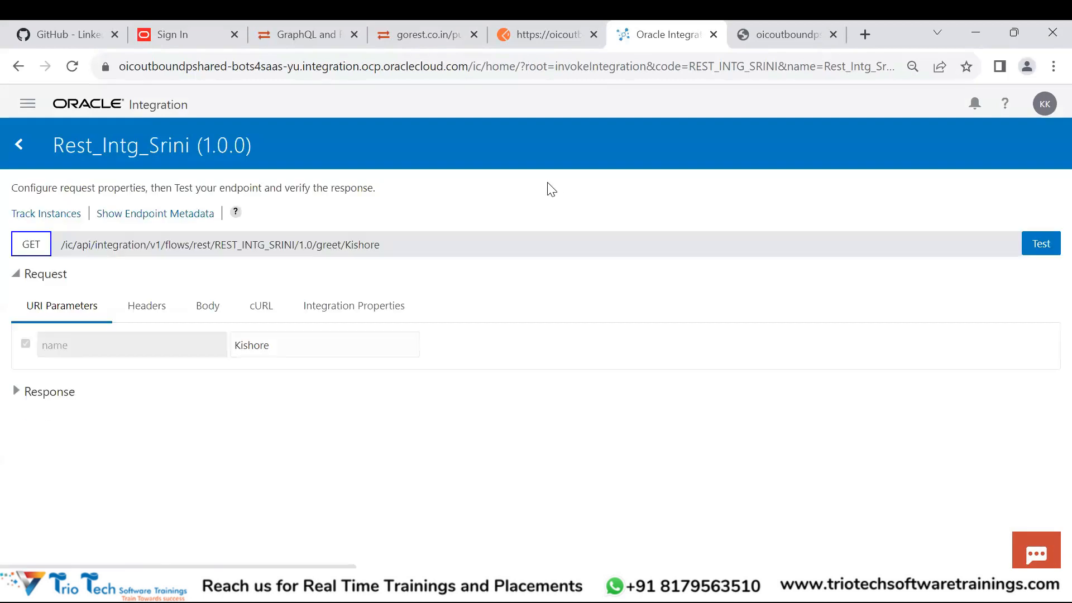
{"action": "left_click", "coordinate": [19, 143]}
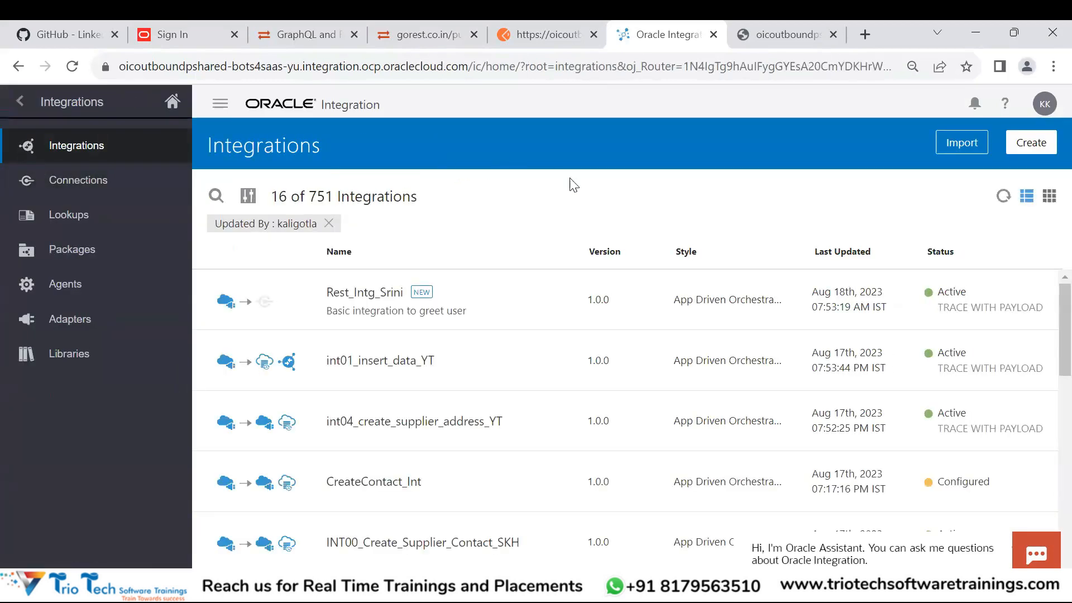
- Deactivate version 1.0 of the greeting integration and confirm the deactivation
{"action": "mouse_move", "coordinate": [371, 287]}
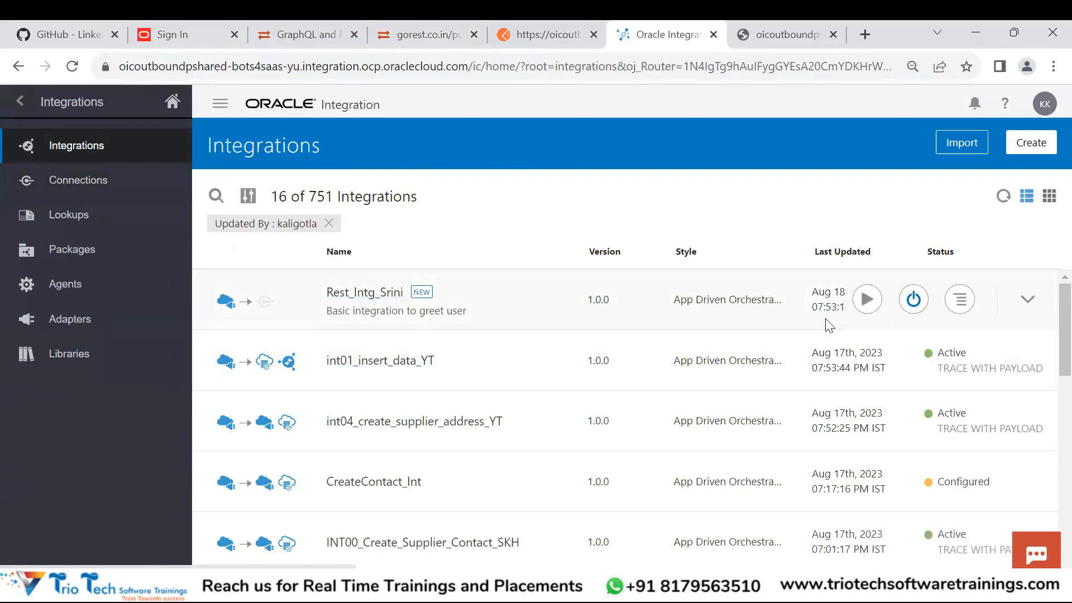
{"action": "left_click", "coordinate": [912, 300]}
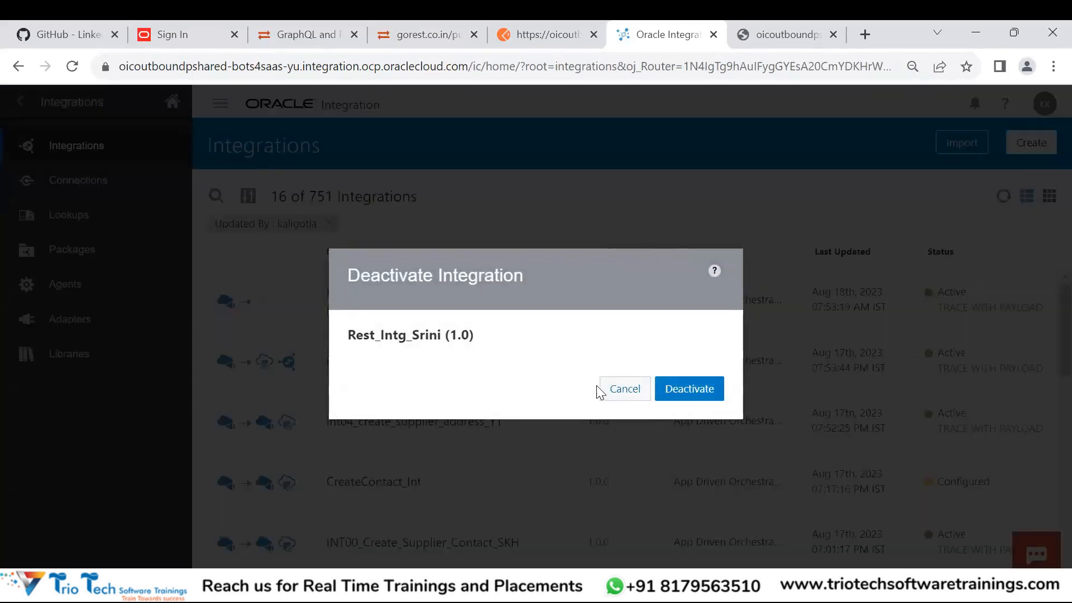
{"action": "left_click", "coordinate": [695, 392]}
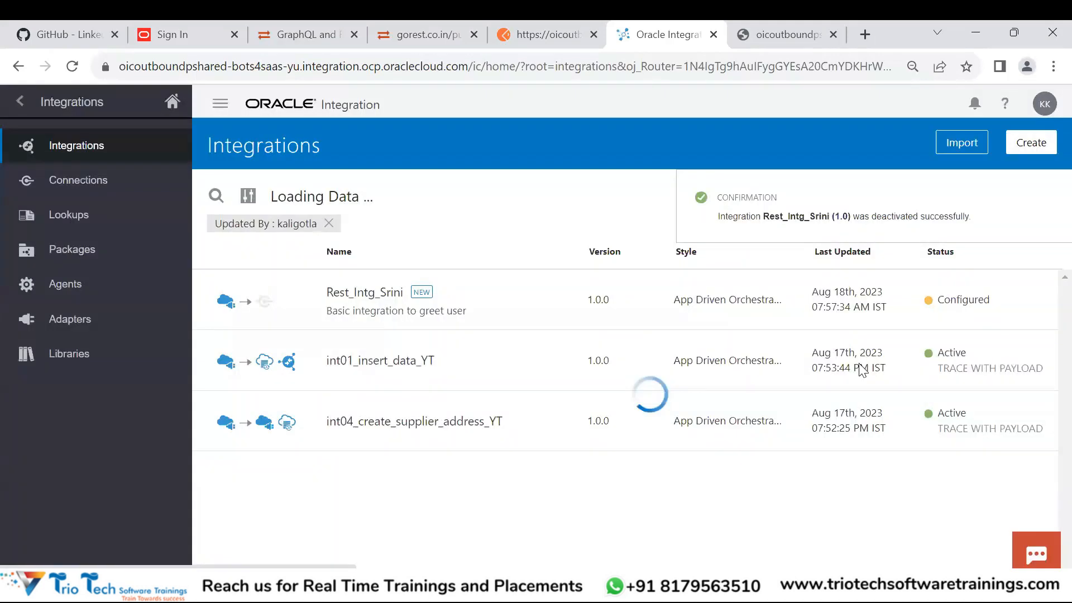
- Edit the deactivated greeting integration and open the resource configuration of its GreetUser REST trigger
{"action": "mouse_move", "coordinate": [868, 302]}
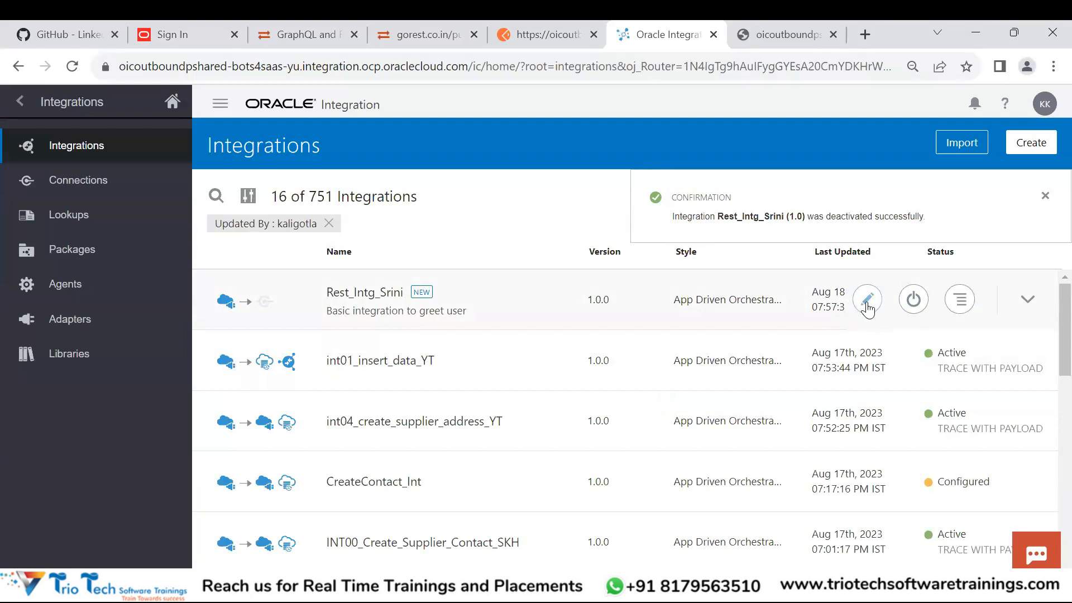
{"action": "left_click", "coordinate": [867, 301]}
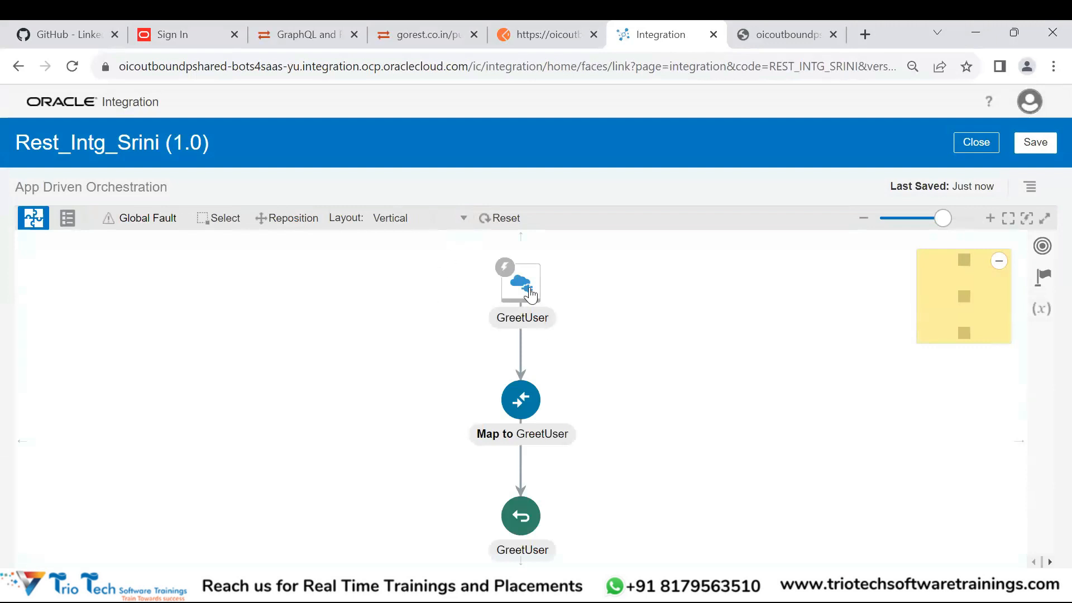
{"action": "mouse_move", "coordinate": [523, 296]}
{"action": "left_click", "coordinate": [558, 251]}
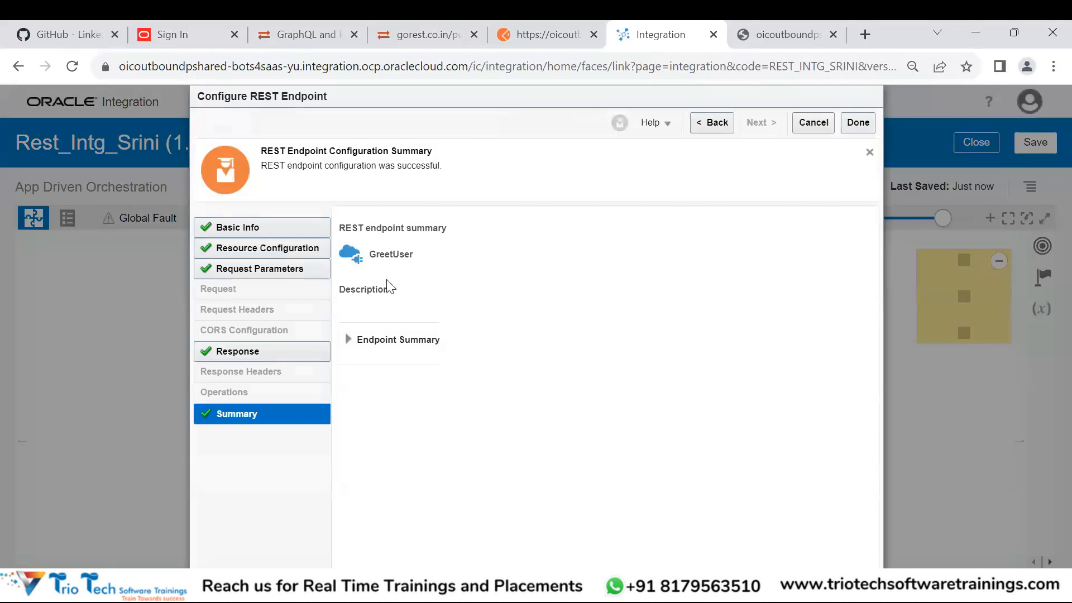
{"action": "left_click", "coordinate": [242, 230]}
{"action": "left_click", "coordinate": [765, 124]}
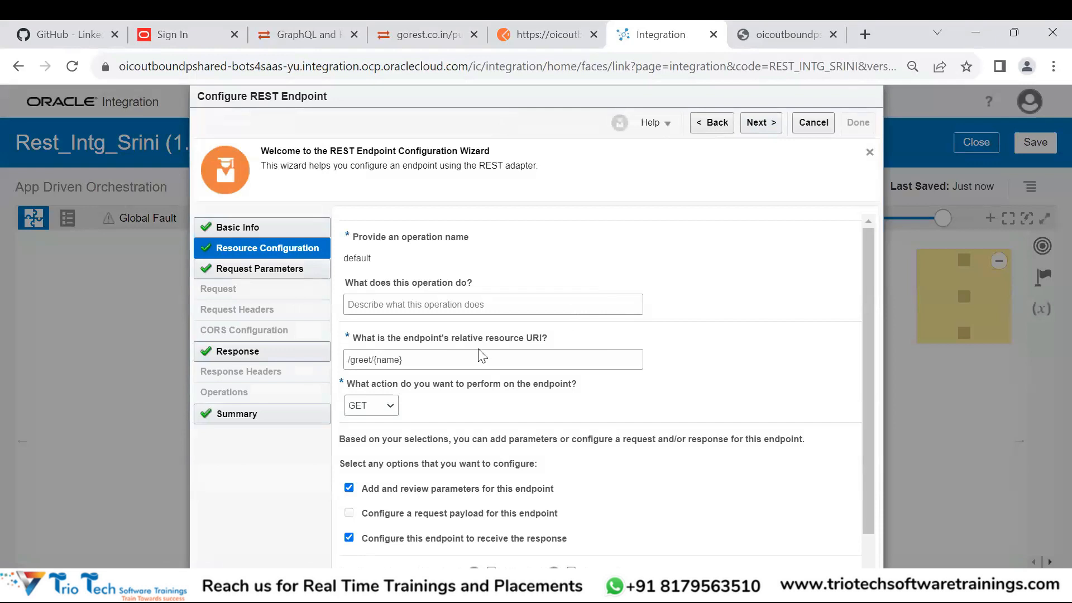
- Set the endpoint's relative resource URI to /greet and its action to POST, and disable adding and reviewing parameters
{"action": "left_click", "coordinate": [421, 362]}
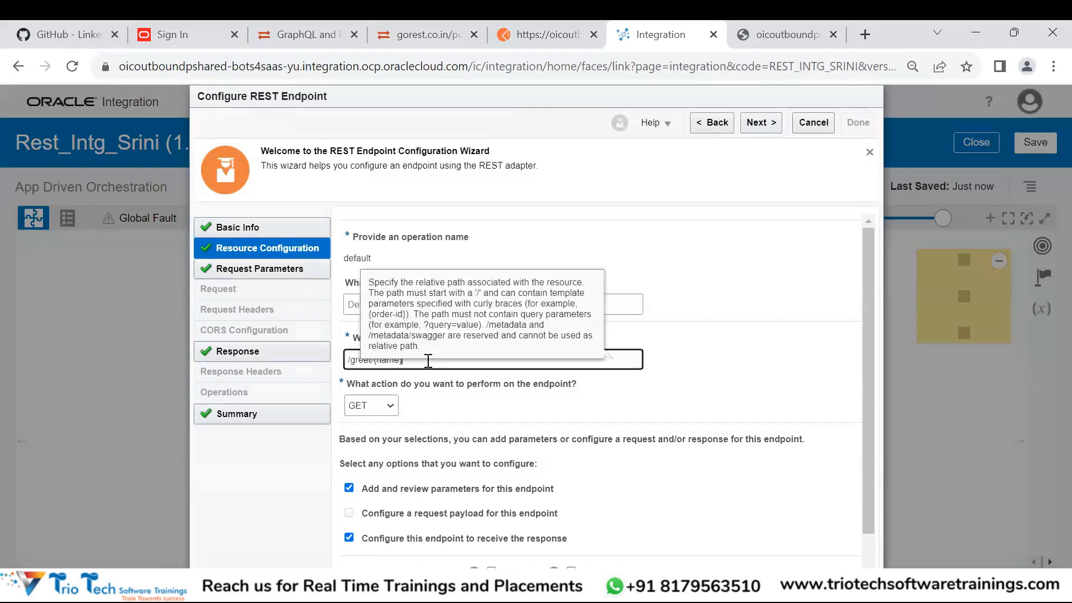
{"action": "key", "text": "BackSpace"}
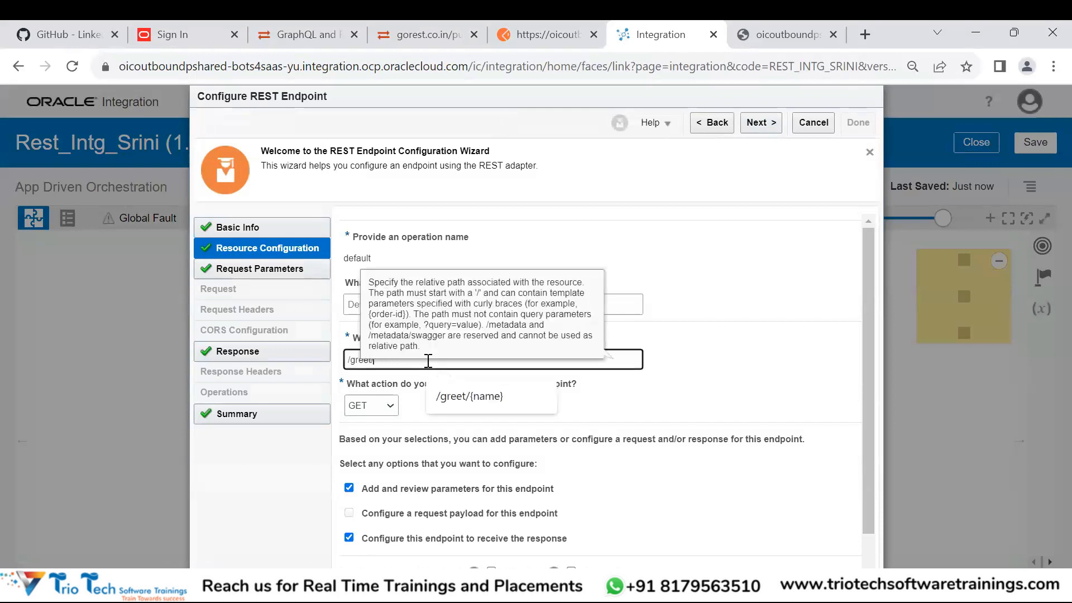
{"action": "left_click", "coordinate": [639, 385]}
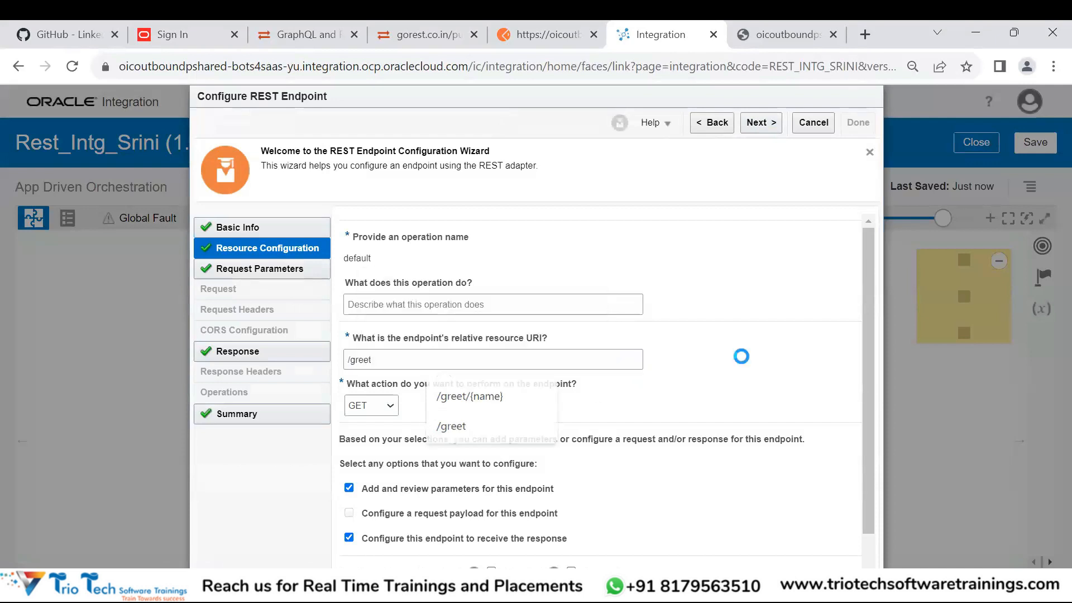
{"action": "left_click", "coordinate": [392, 414]}
{"action": "left_click", "coordinate": [373, 450]}
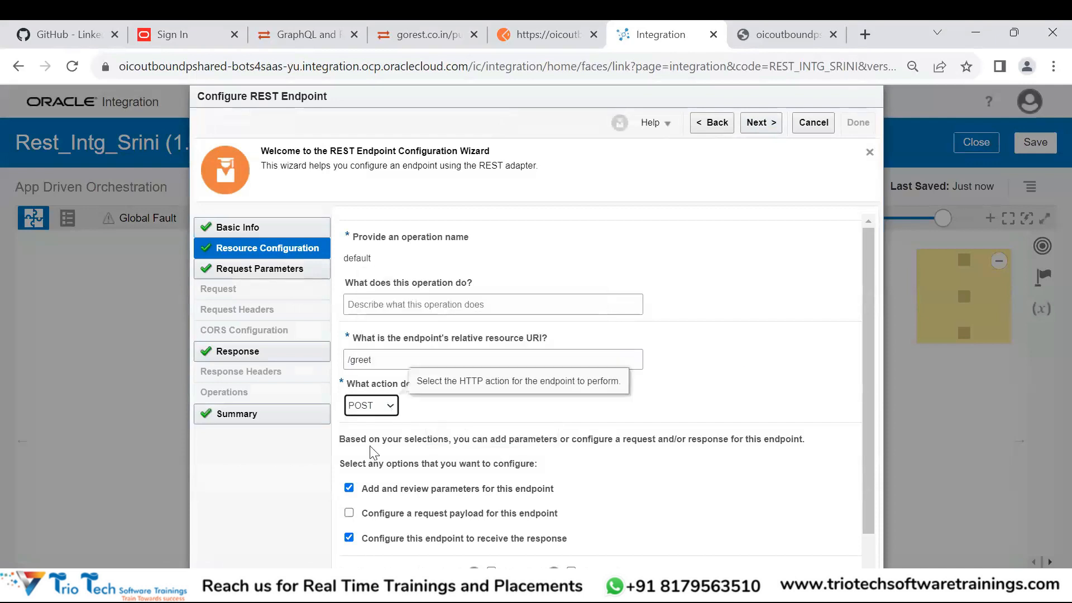
{"action": "left_click", "coordinate": [350, 489]}
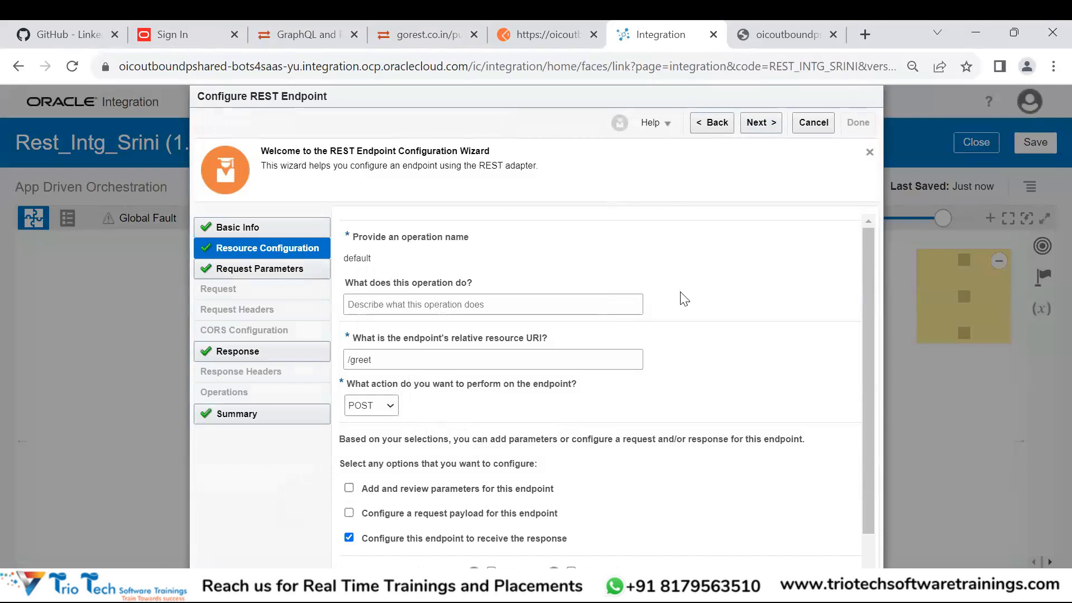
- Try the resource URI /greet/{name} with the POST action, and set the URI back to /greet
{"action": "scroll", "coordinate": [681, 296], "scroll_direction": "down", "scroll_amount": 1}
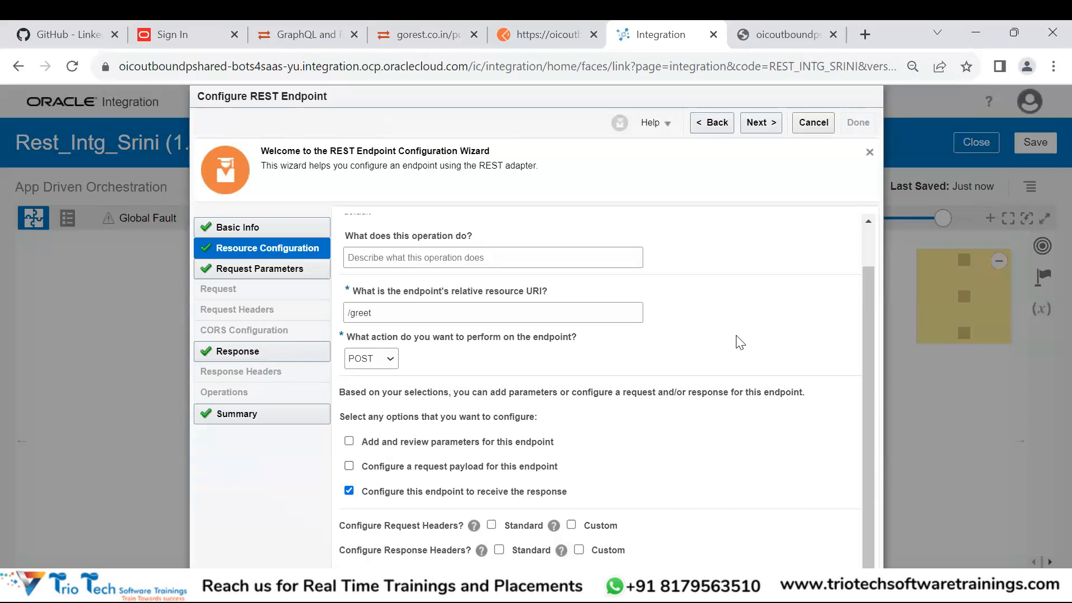
{"action": "left_click", "coordinate": [422, 313]}
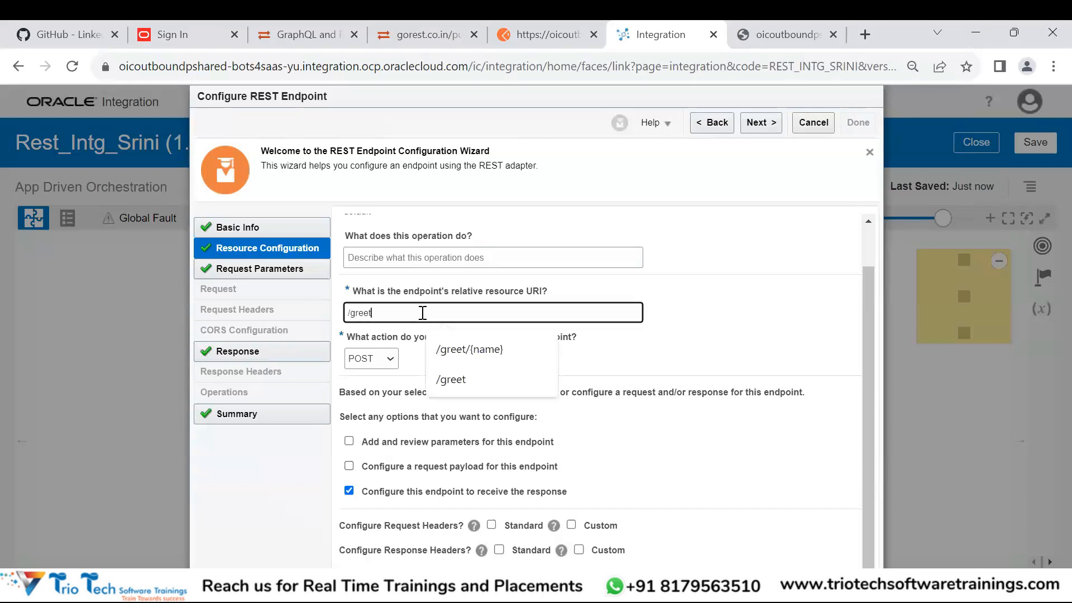
{"action": "left_click", "coordinate": [462, 362]}
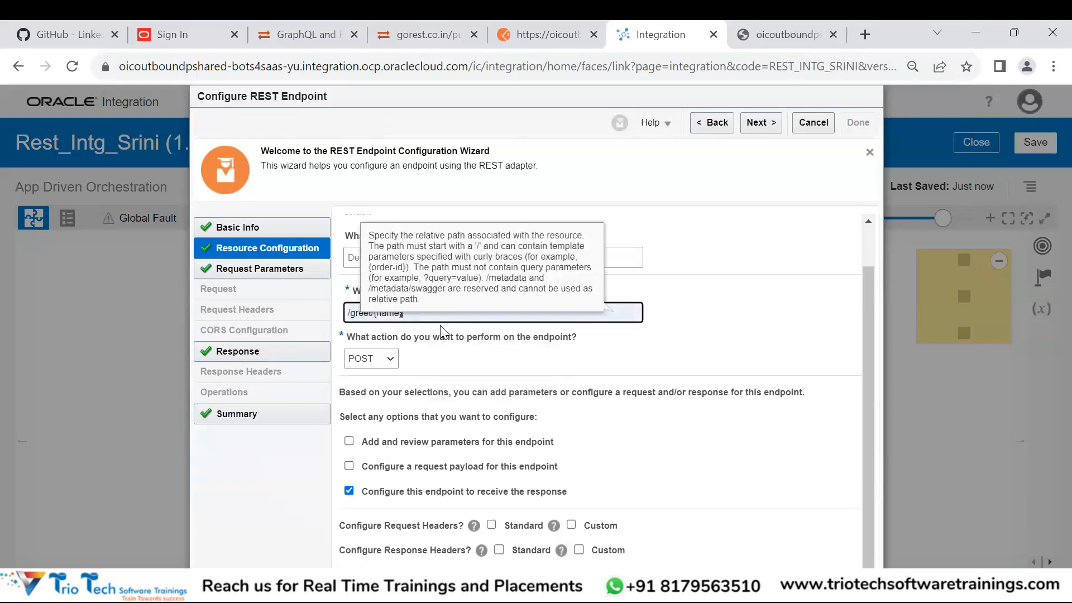
{"action": "left_click", "coordinate": [463, 356]}
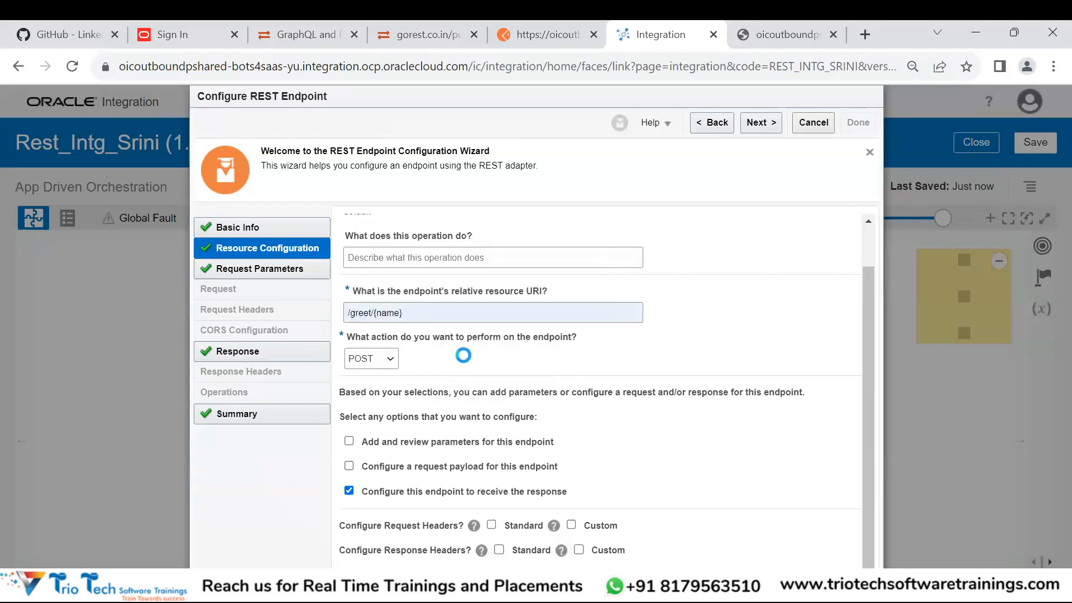
{"action": "left_click", "coordinate": [381, 360]}
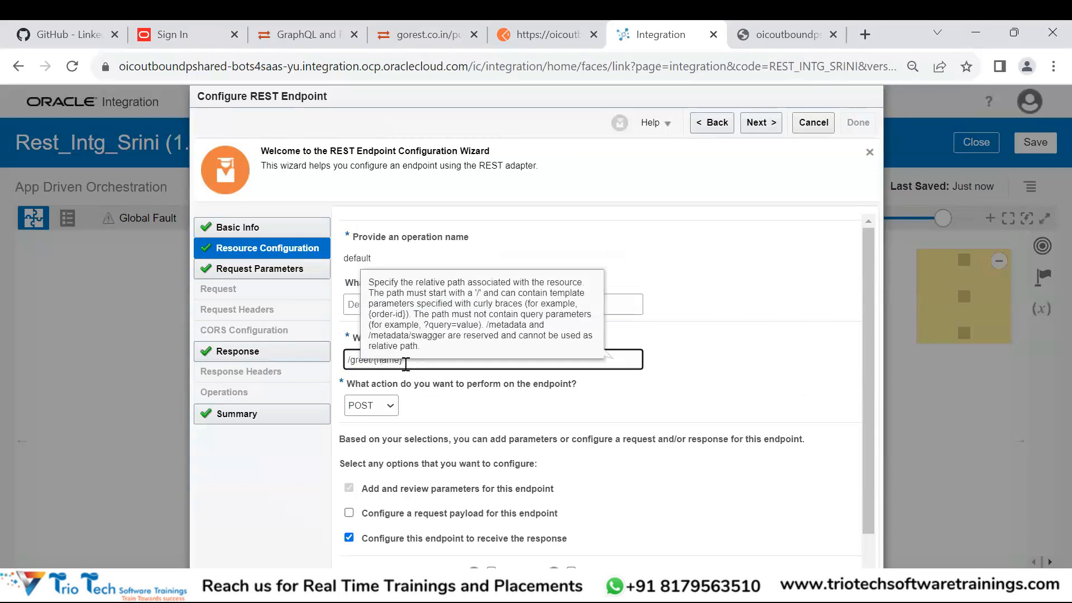
{"action": "left_click", "coordinate": [798, 319]}
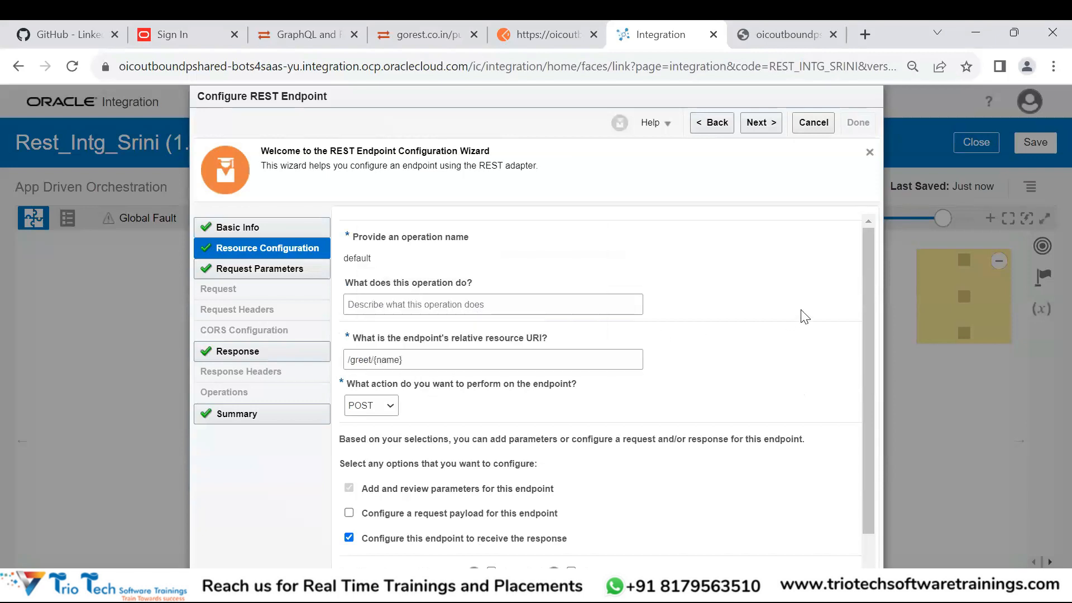
{"action": "scroll", "coordinate": [803, 316], "scroll_direction": "down", "scroll_amount": 1}
{"action": "left_click", "coordinate": [452, 316]}
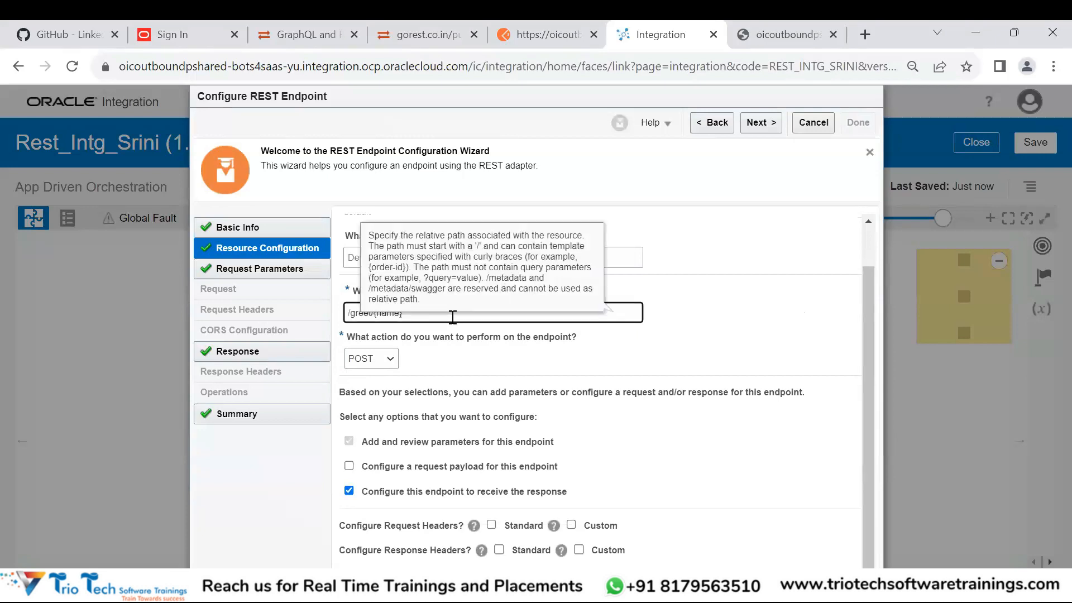
{"action": "key", "text": "BackSpace"}
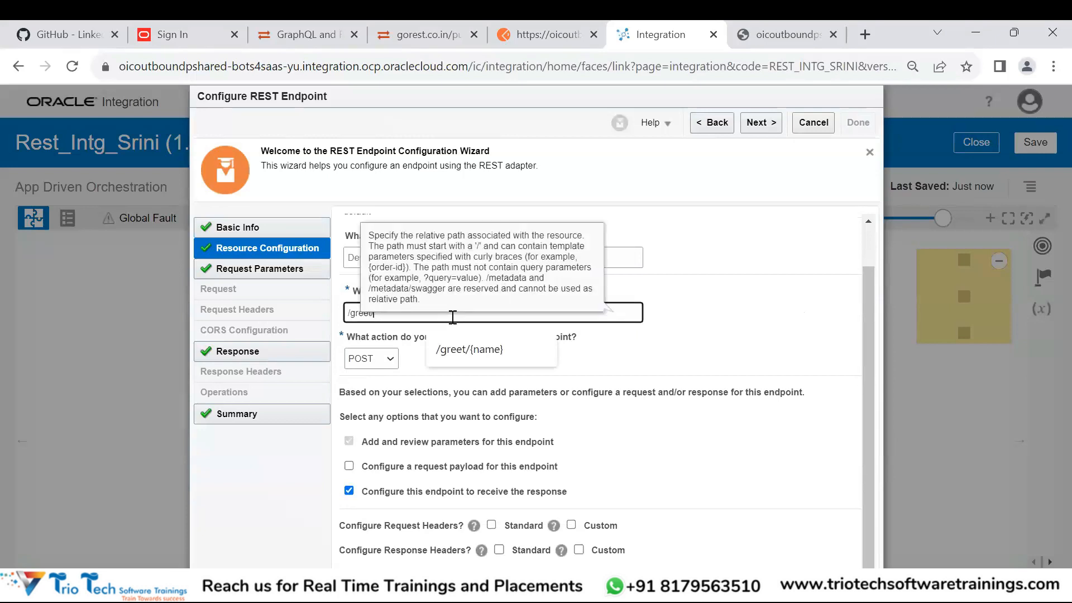
{"action": "left_click", "coordinate": [782, 307]}
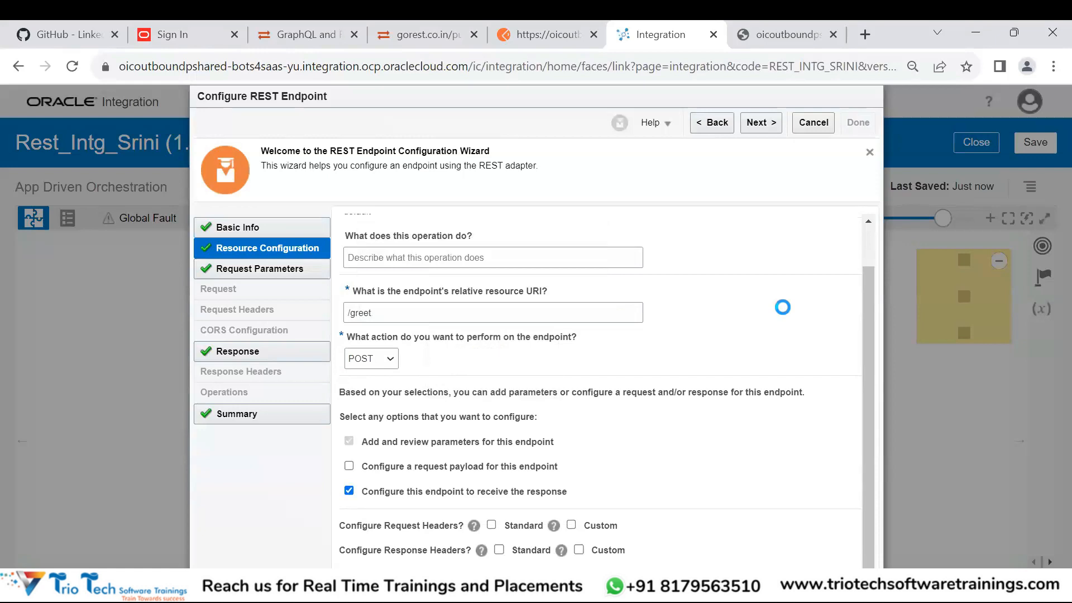
- Enable configuring a request payload for the endpoint and continue to the request payload settings
{"action": "scroll", "coordinate": [769, 321], "scroll_direction": "down", "scroll_amount": 2}
{"action": "left_click", "coordinate": [349, 466]}
{"action": "left_click", "coordinate": [766, 122]}
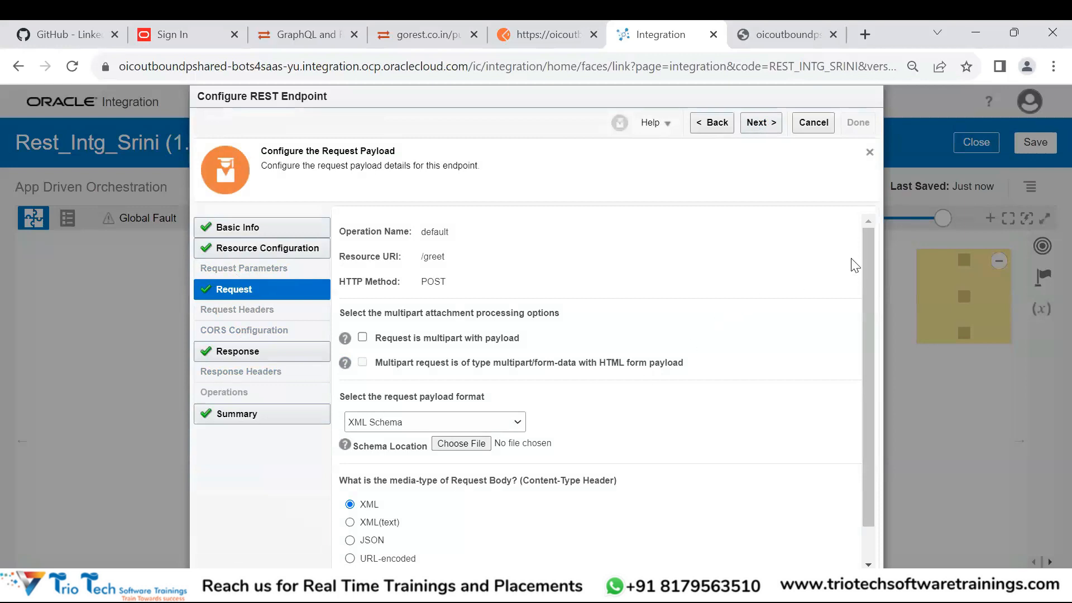
- Set the request payload format to JSON Sample and enter an inline sample with the field "Input" valued "N"
{"action": "left_click_drag", "start_coordinate": [868, 250], "coordinate": [875, 334]}
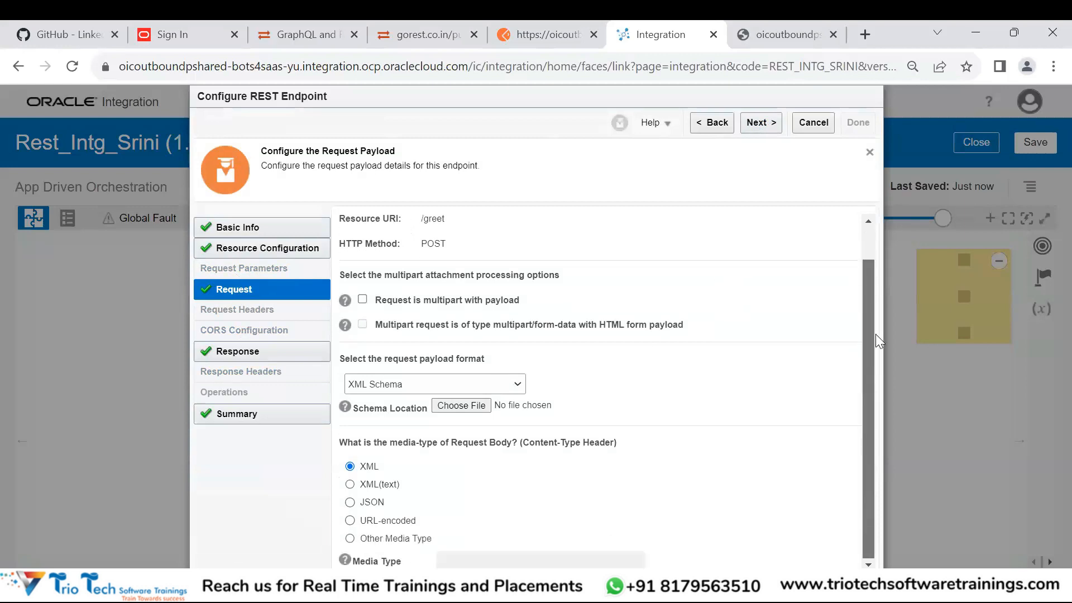
{"action": "left_click", "coordinate": [493, 385]}
{"action": "left_click", "coordinate": [446, 417]}
{"action": "left_click", "coordinate": [732, 449]}
{"action": "left_click", "coordinate": [405, 289]}
{"action": "type", "text": "{}"}
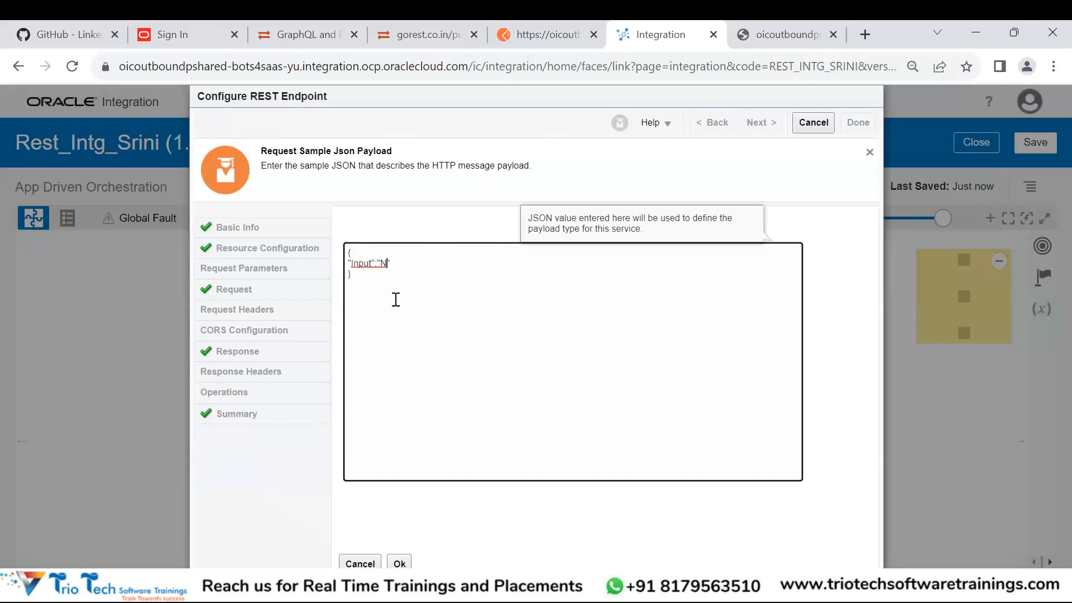
{"action": "left_click", "coordinate": [399, 563]}
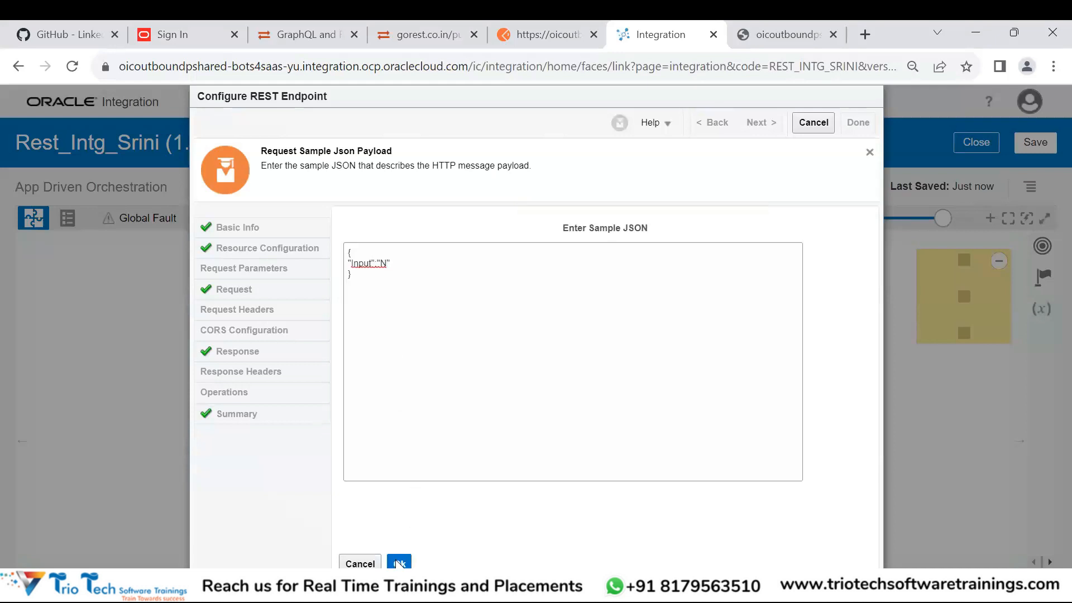
- Reopen the request's inline sample JSON, check its content, and accept it
{"action": "scroll", "coordinate": [597, 349], "scroll_direction": "down", "scroll_amount": 1}
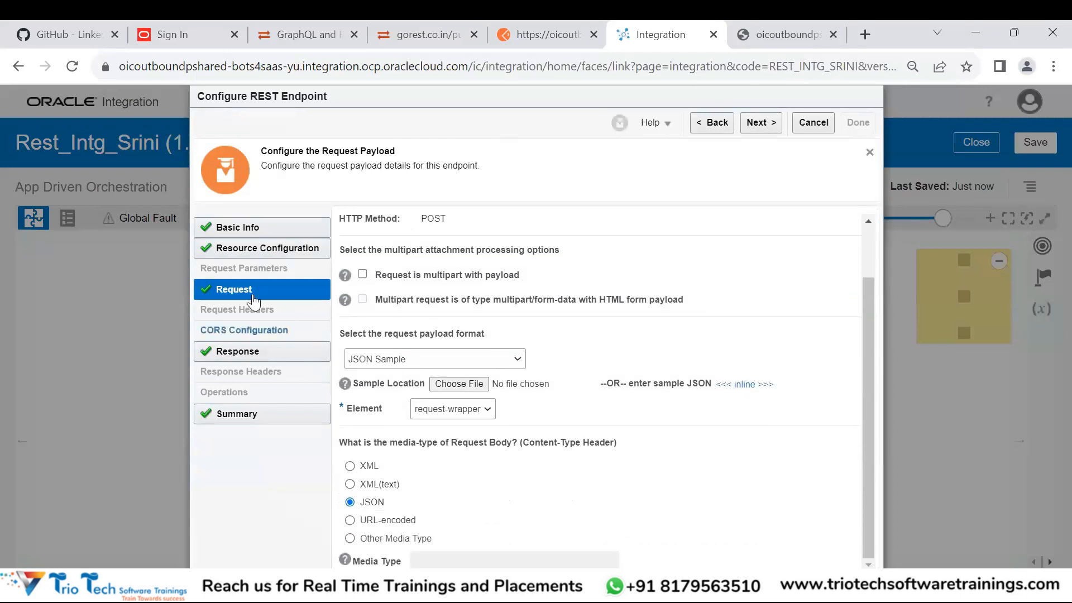
{"action": "left_click", "coordinate": [744, 384]}
{"action": "left_click_drag", "start_coordinate": [370, 281], "coordinate": [346, 245]}
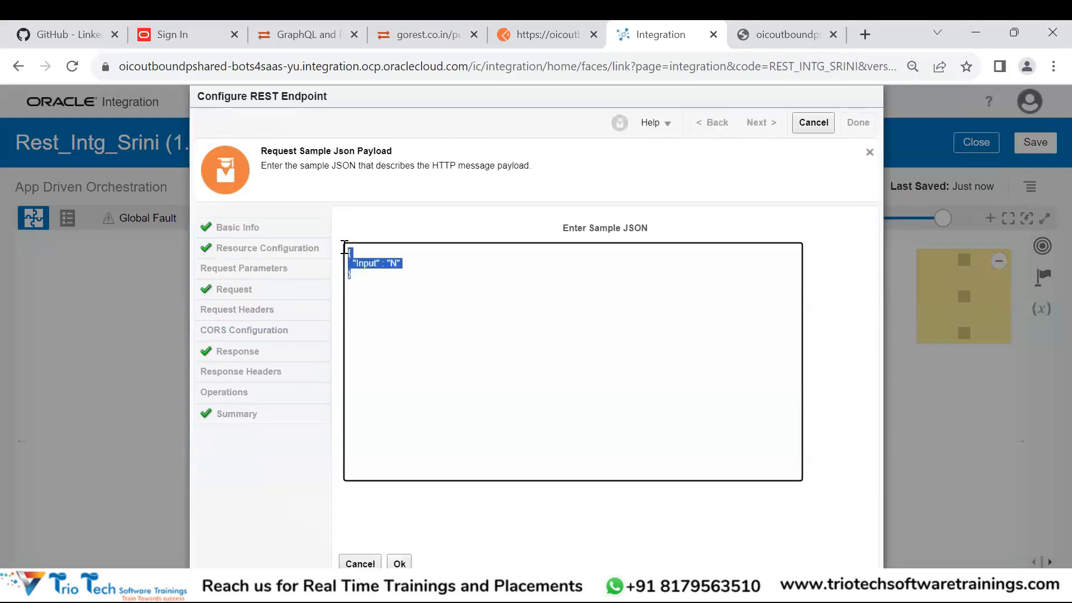
{"action": "left_click", "coordinate": [609, 359]}
{"action": "left_click", "coordinate": [400, 563]}
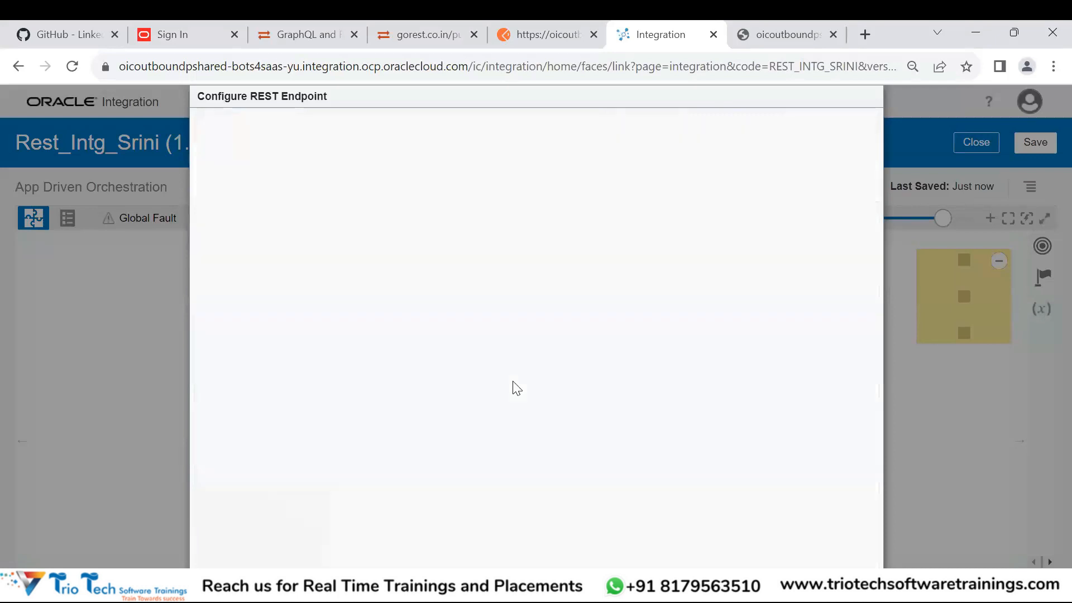
{"action": "scroll", "coordinate": [519, 390], "scroll_direction": "down", "scroll_amount": 1}
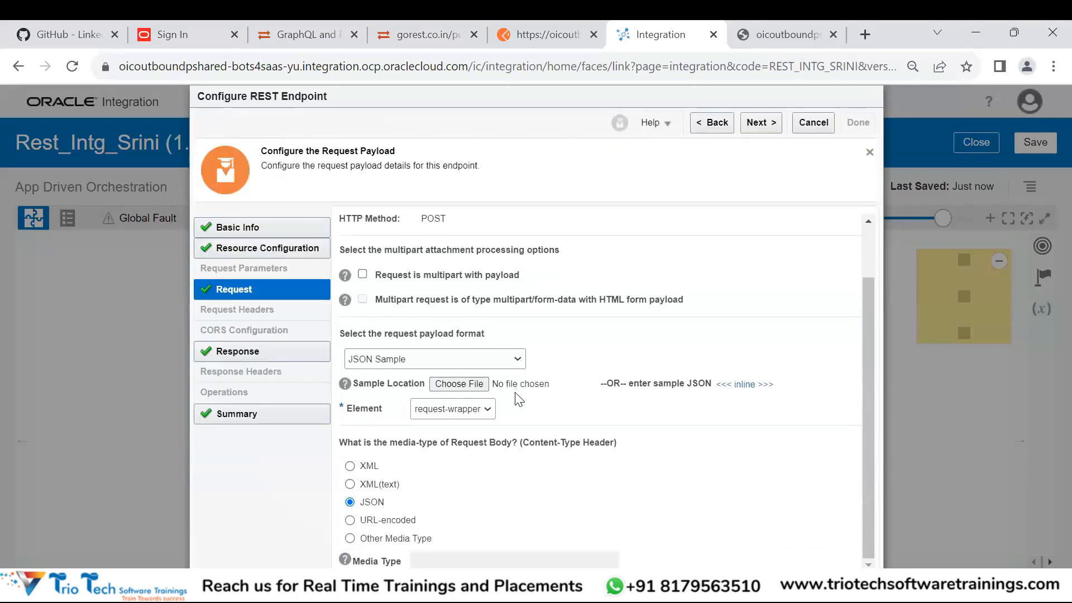
- Continue to the response payload settings, review the inline sample JSON there, and accept it
{"action": "left_click", "coordinate": [769, 121]}
{"action": "scroll", "coordinate": [652, 331], "scroll_direction": "down", "scroll_amount": 1}
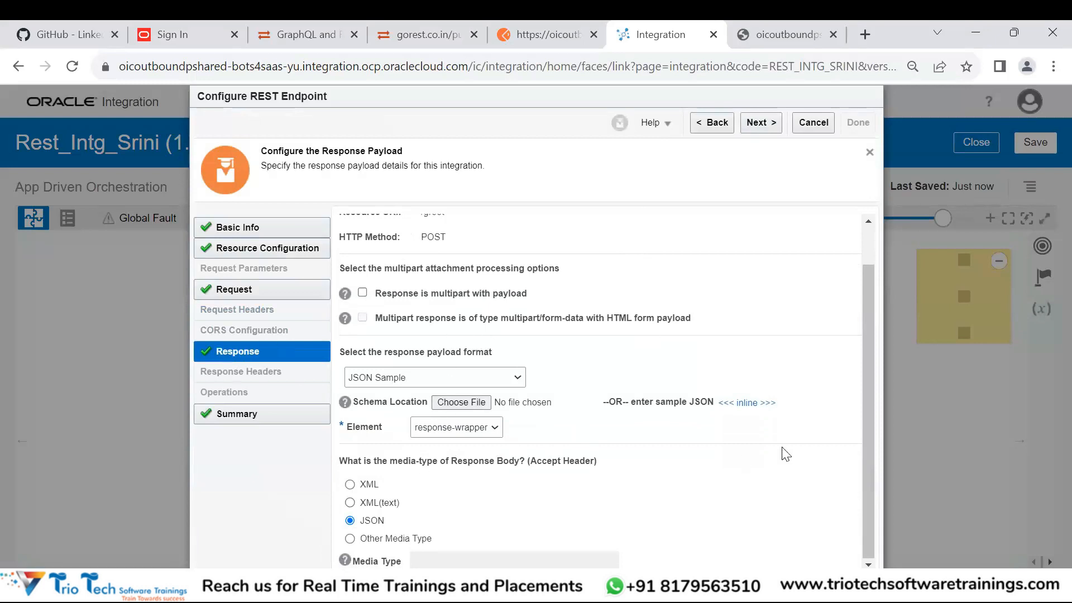
{"action": "left_click", "coordinate": [746, 402]}
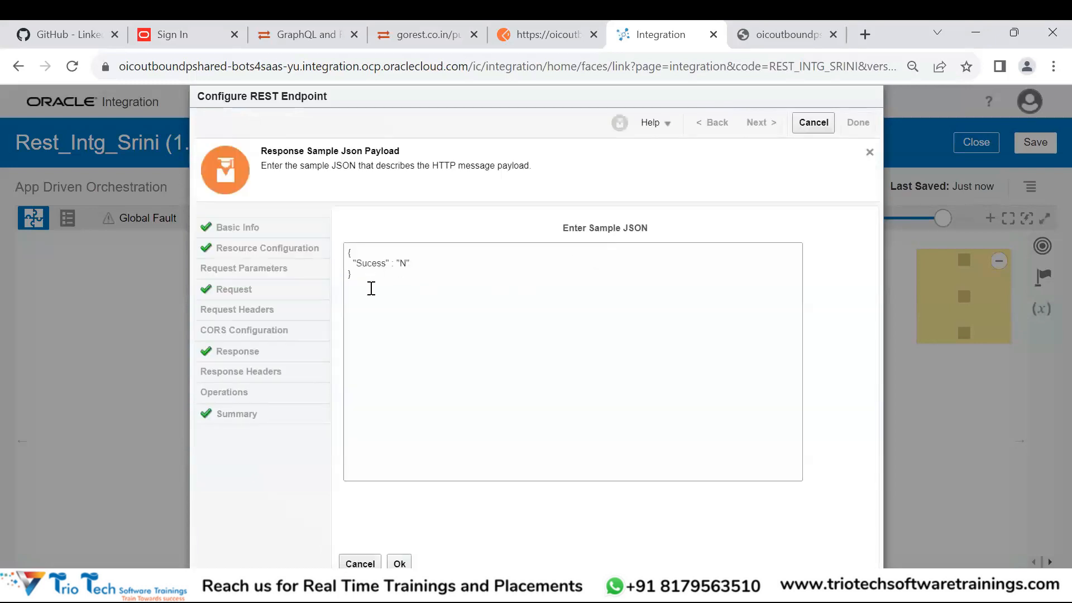
{"action": "left_click", "coordinate": [400, 564]}
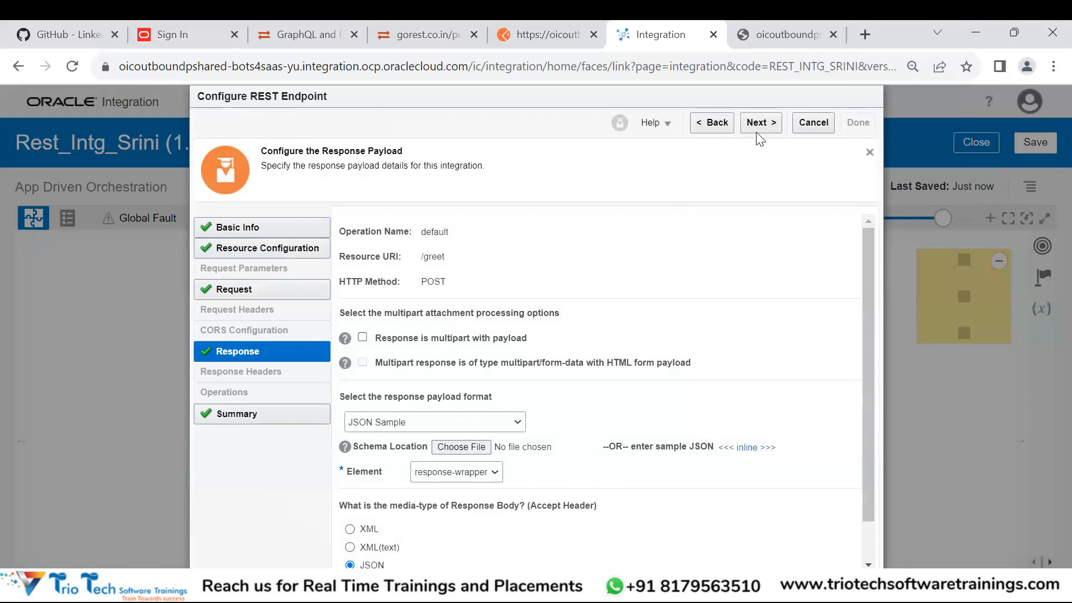
- Finish the REST endpoint configuration and confirm updating it and regenerating the artifacts
{"action": "left_click", "coordinate": [761, 122]}
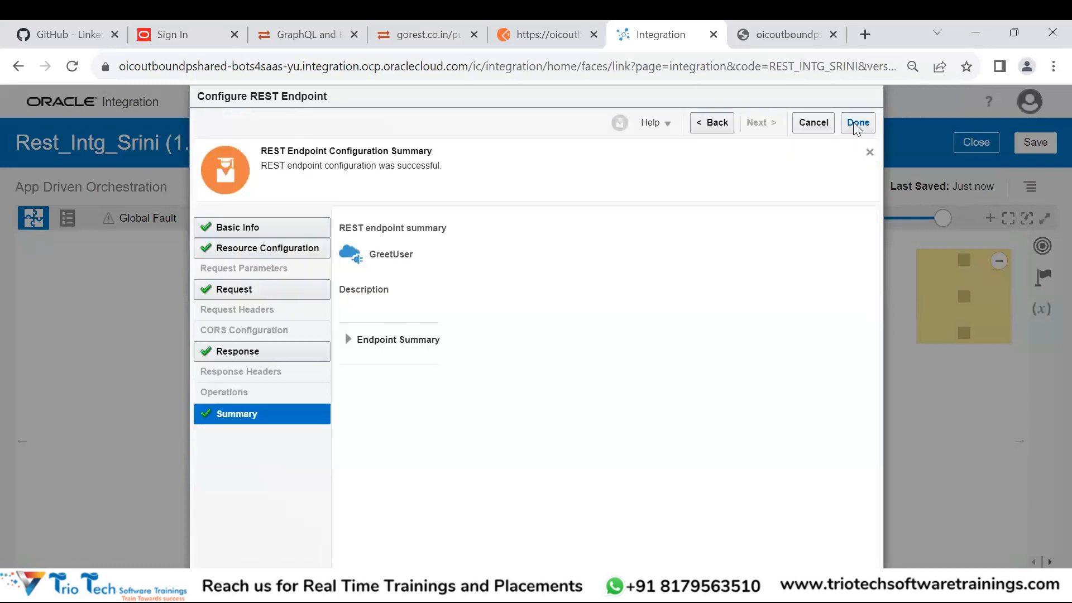
{"action": "left_click", "coordinate": [854, 122]}
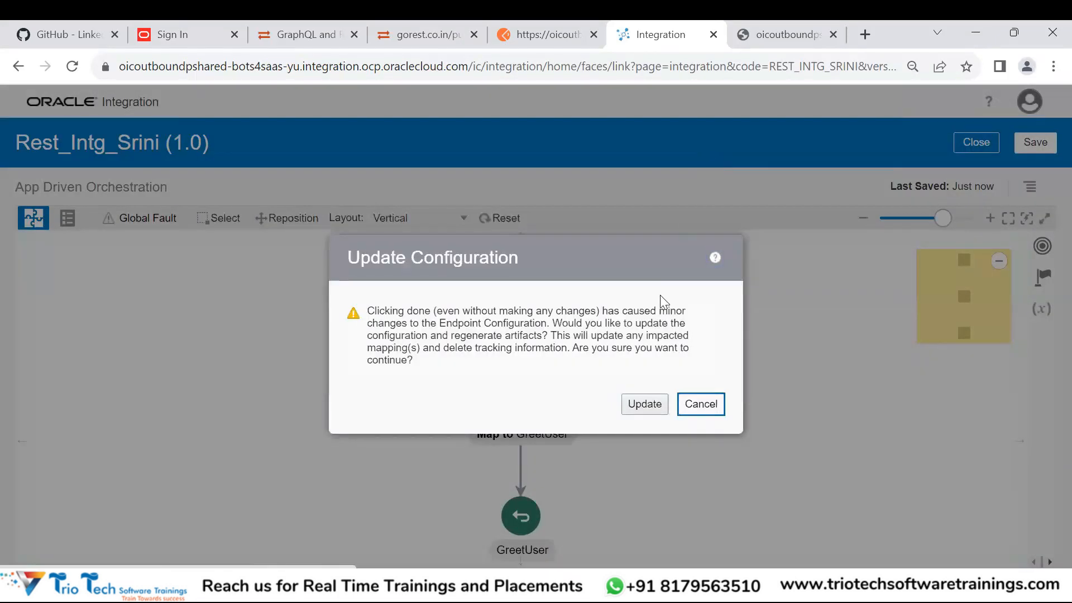
{"action": "left_click", "coordinate": [637, 410]}
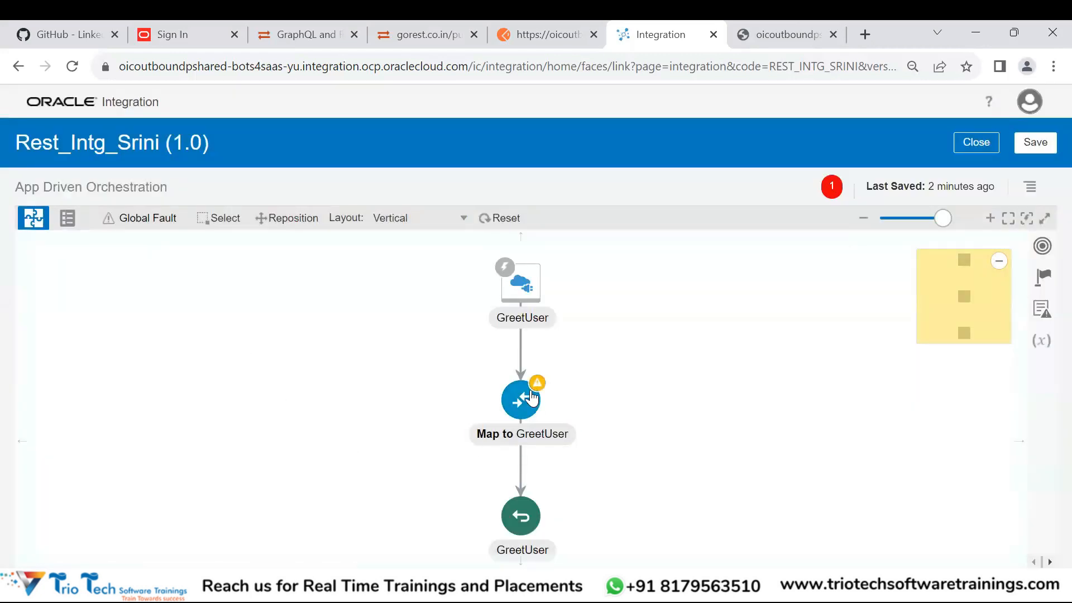
- Open the Map to GreetUser mapping for editing
{"action": "left_click", "coordinate": [522, 407]}
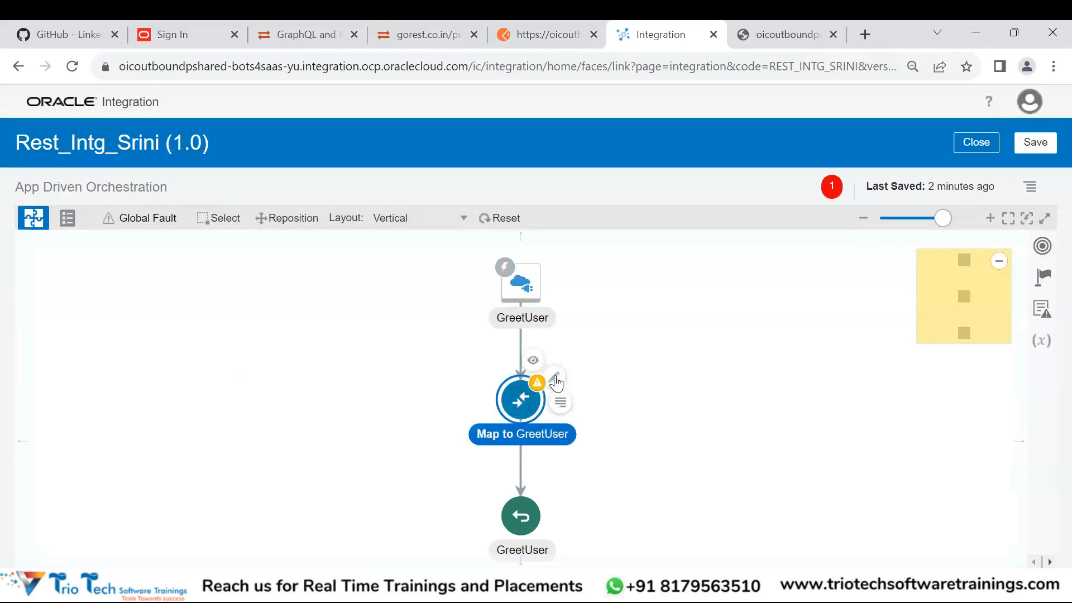
{"action": "left_click", "coordinate": [275, 317]}
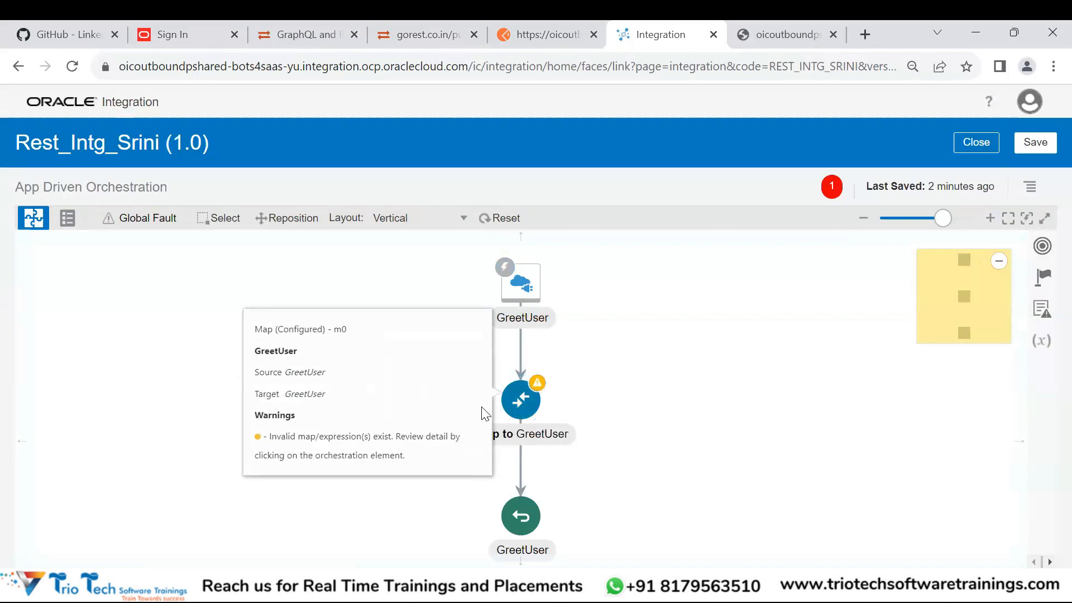
{"action": "double_click", "coordinate": [517, 409]}
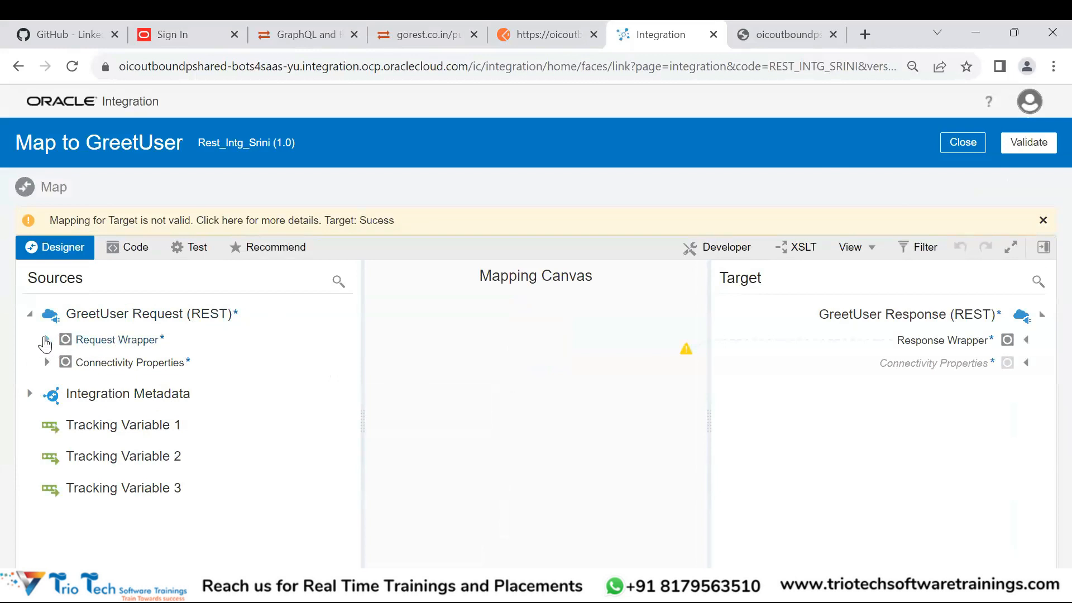
- In the Sucess concat expression, replace the name template parameter with the request wrapper's Input element and save the expression
{"action": "left_click", "coordinate": [47, 339]}
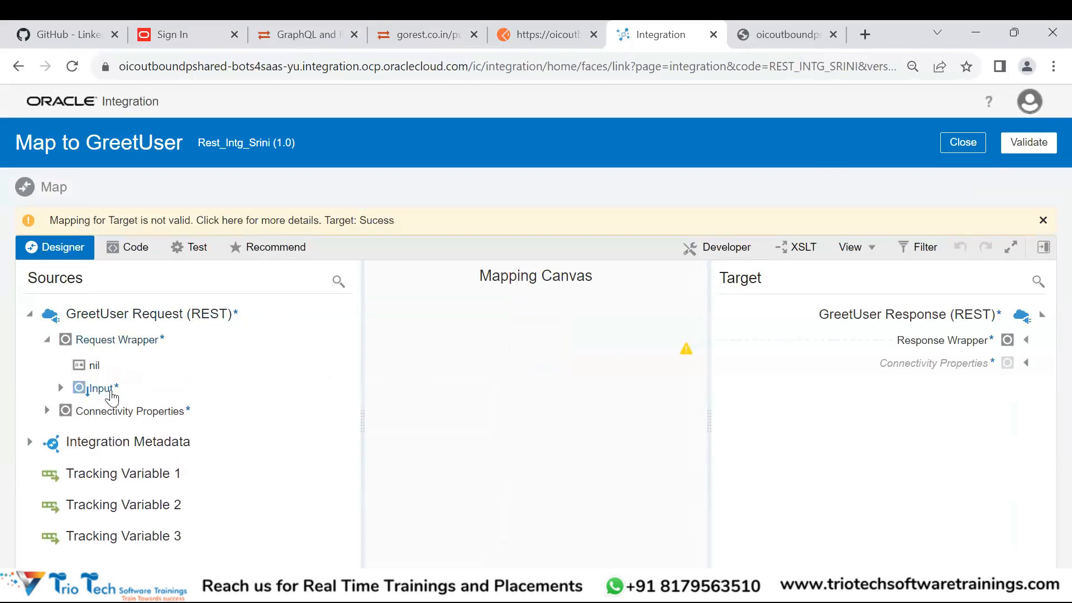
{"action": "left_click", "coordinate": [1025, 340]}
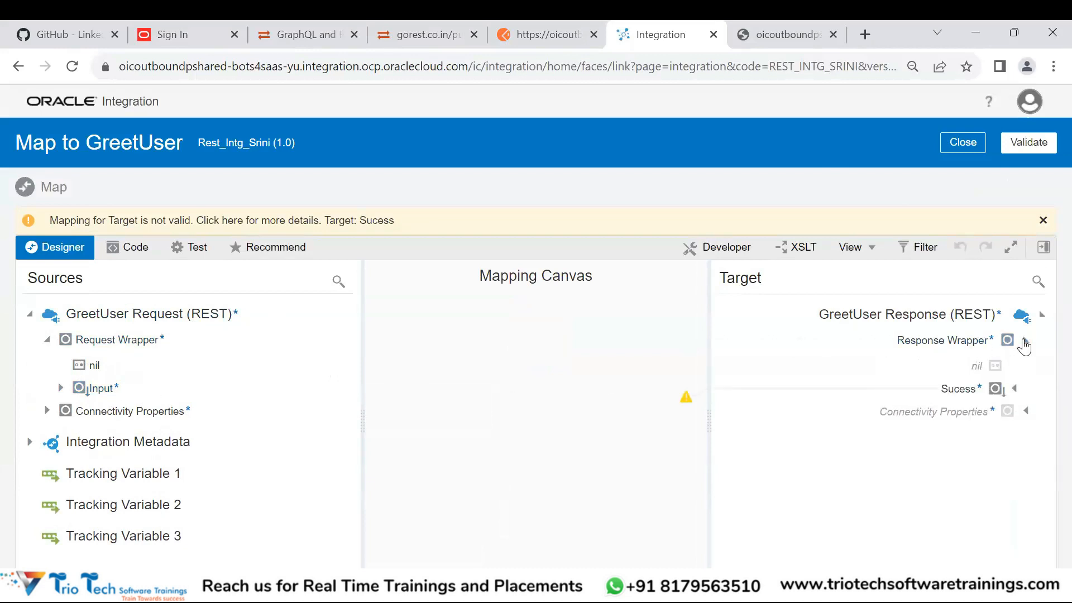
{"action": "left_click", "coordinate": [1014, 389]}
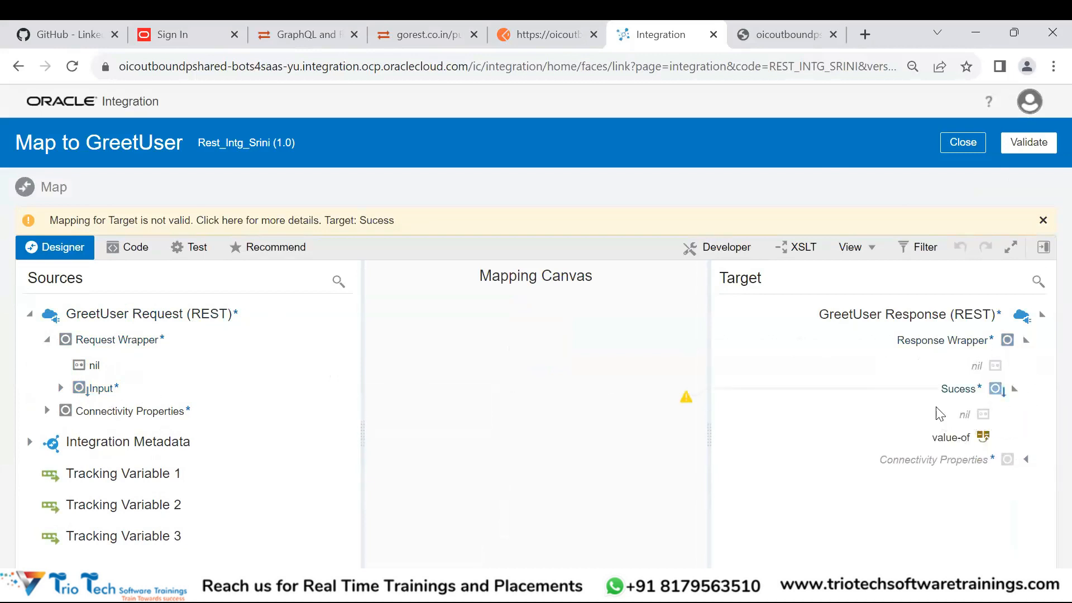
{"action": "left_click", "coordinate": [952, 390]}
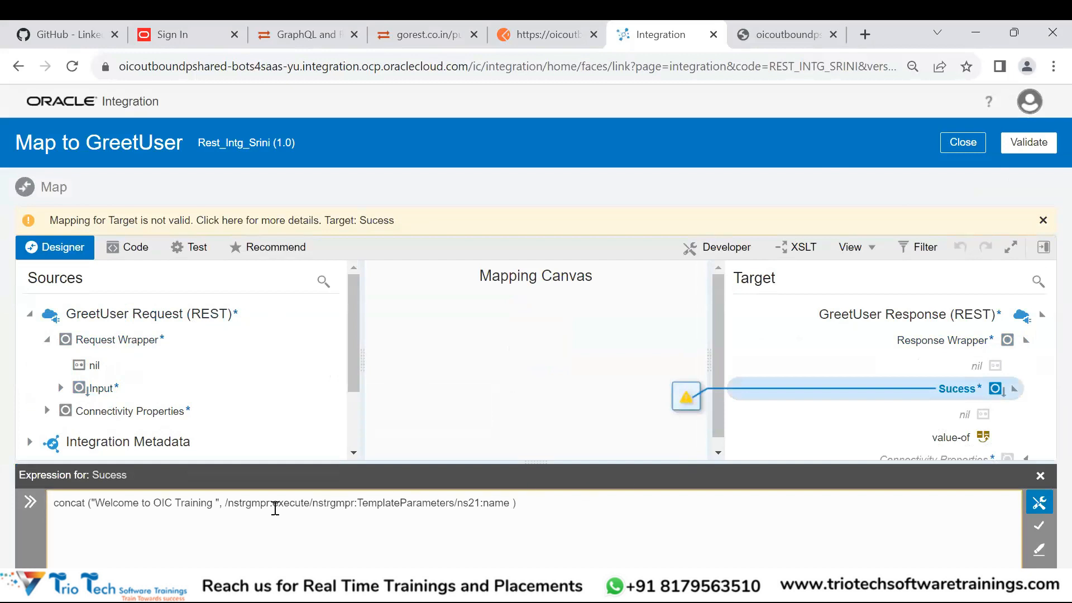
{"action": "left_click_drag", "start_coordinate": [225, 504], "coordinate": [508, 506]}
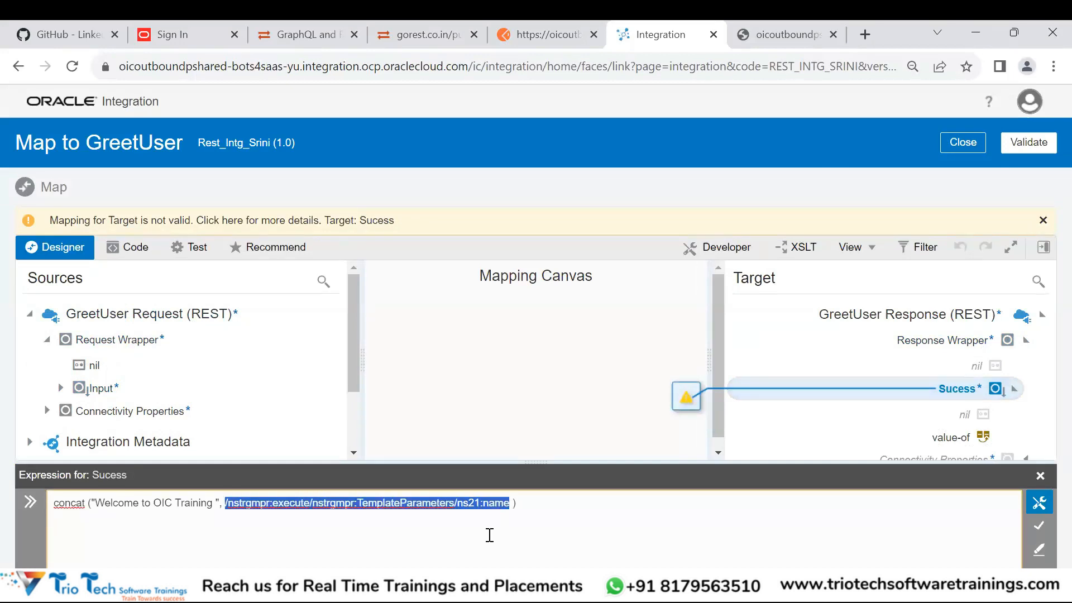
{"action": "key", "text": "BackSpace"}
{"action": "left_click_drag", "start_coordinate": [96, 388], "coordinate": [321, 527]}
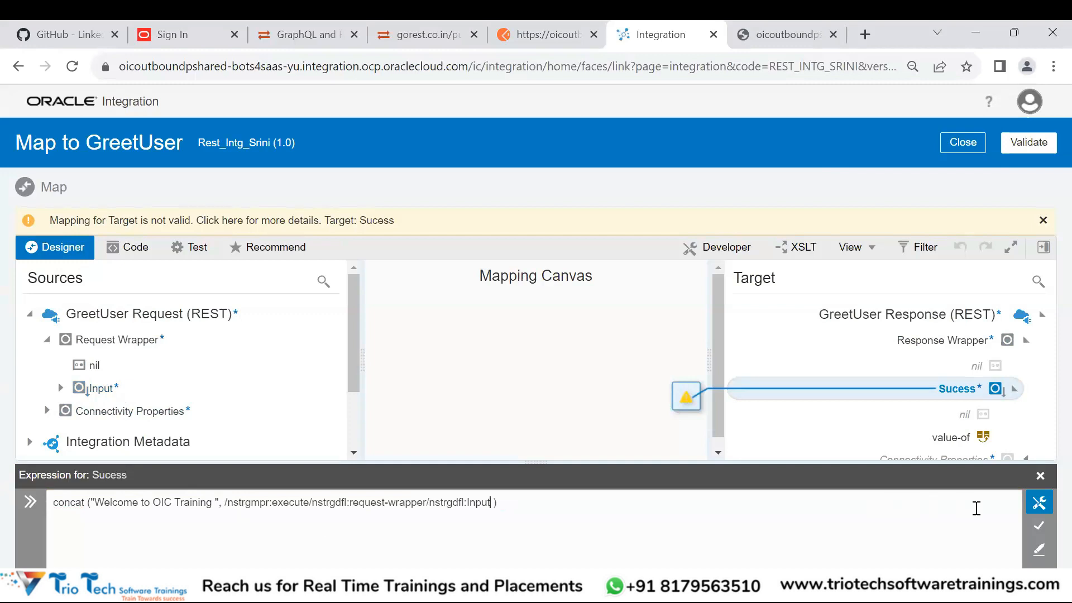
{"action": "left_click", "coordinate": [1037, 527]}
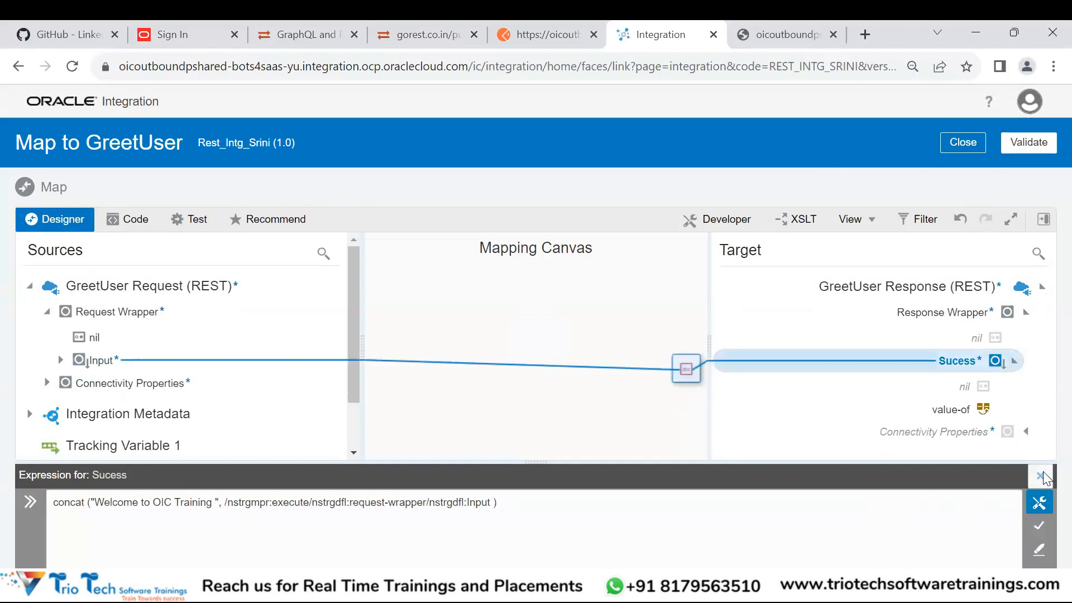
{"action": "left_click", "coordinate": [1042, 476]}
- Validate the mapping and return to the orchestration, then save and close the integration
{"action": "left_click", "coordinate": [1028, 143]}
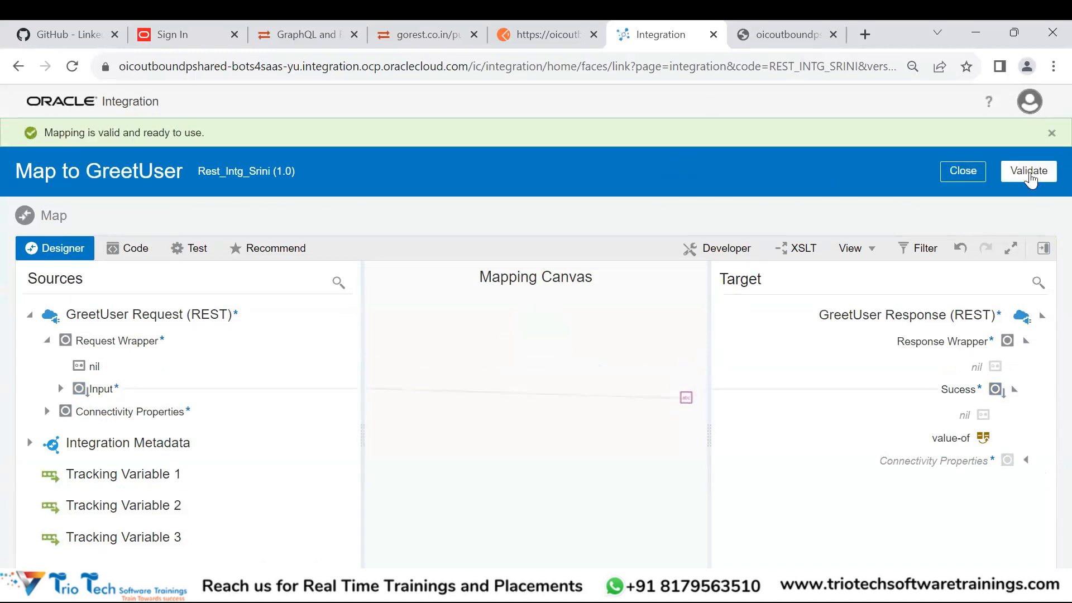
{"action": "left_click", "coordinate": [963, 171]}
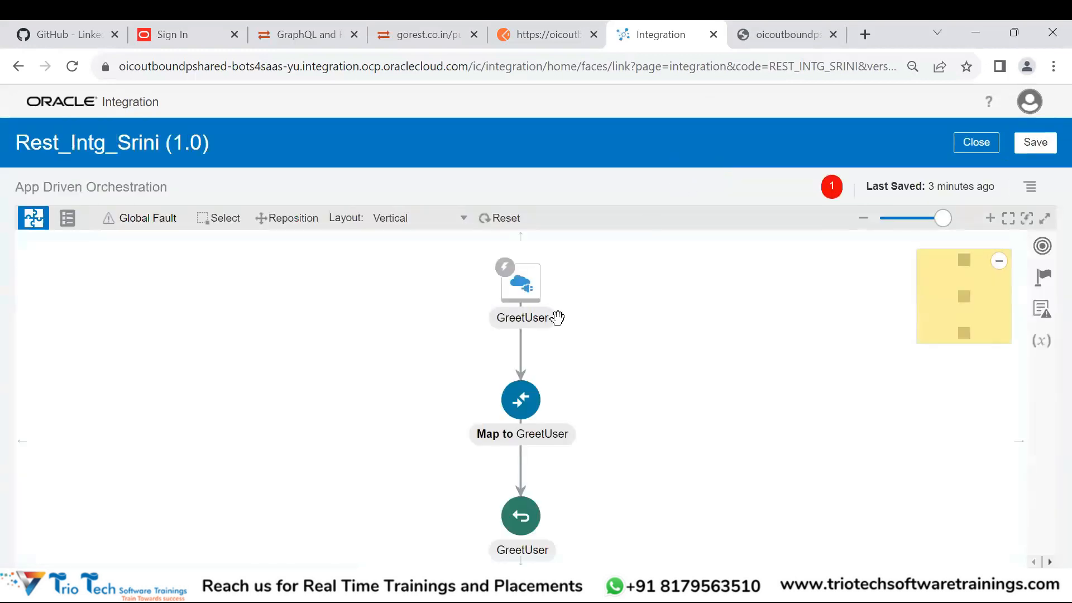
{"action": "left_click", "coordinate": [1030, 145]}
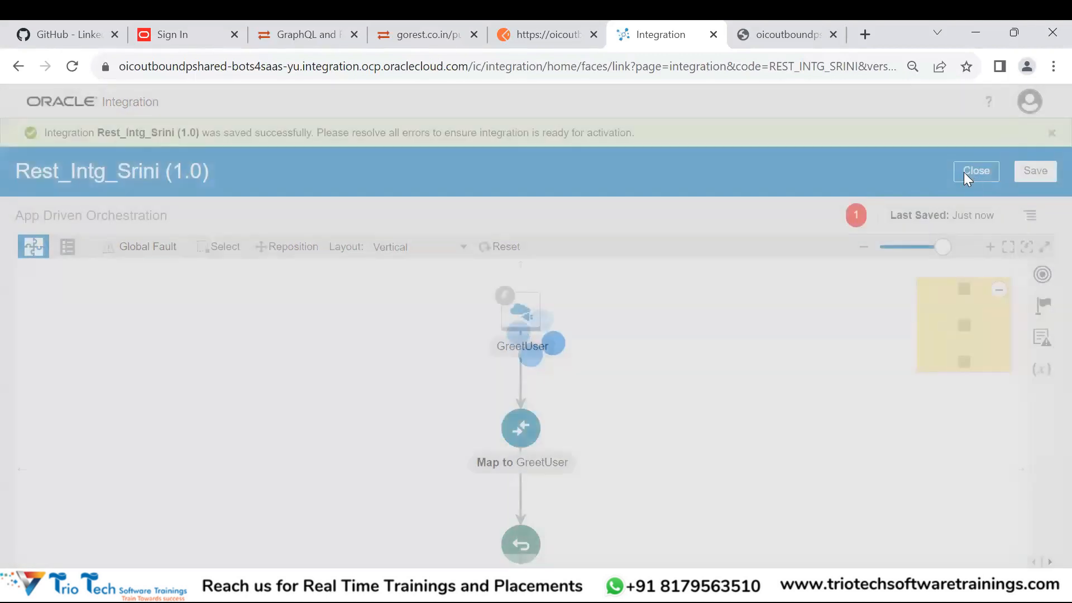
{"action": "left_click", "coordinate": [967, 178]}
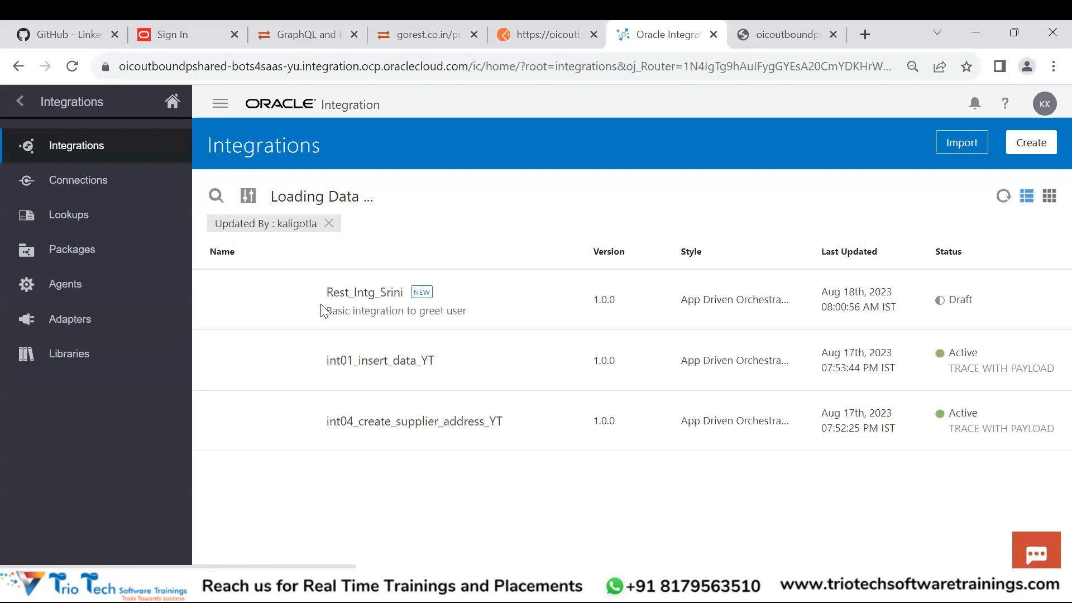
- Reopen the greeting integration and examine the details of its reported error
{"action": "left_click", "coordinate": [372, 296]}
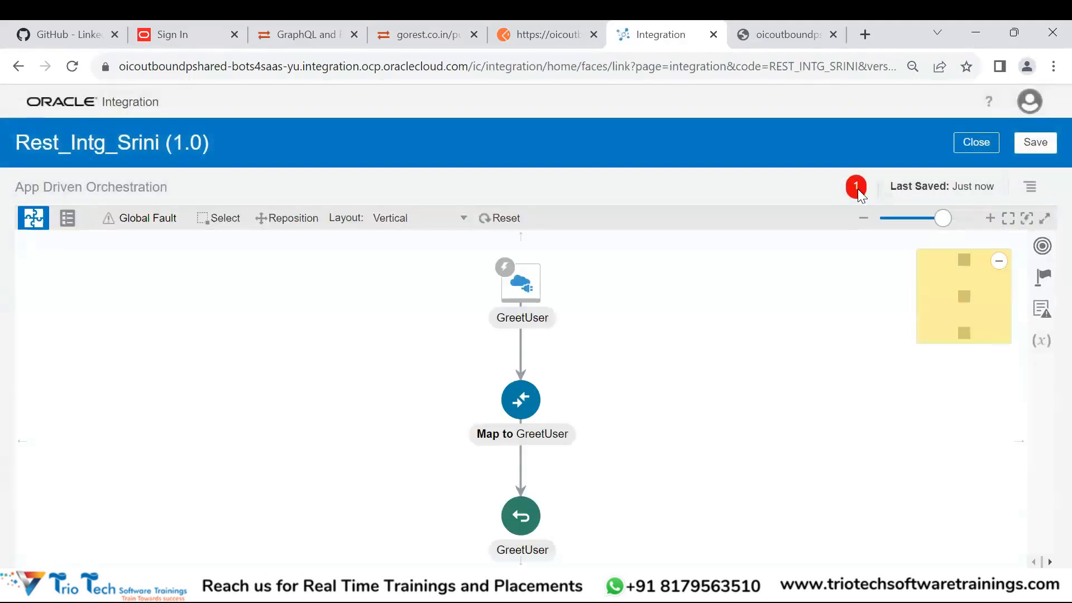
{"action": "left_click", "coordinate": [857, 193]}
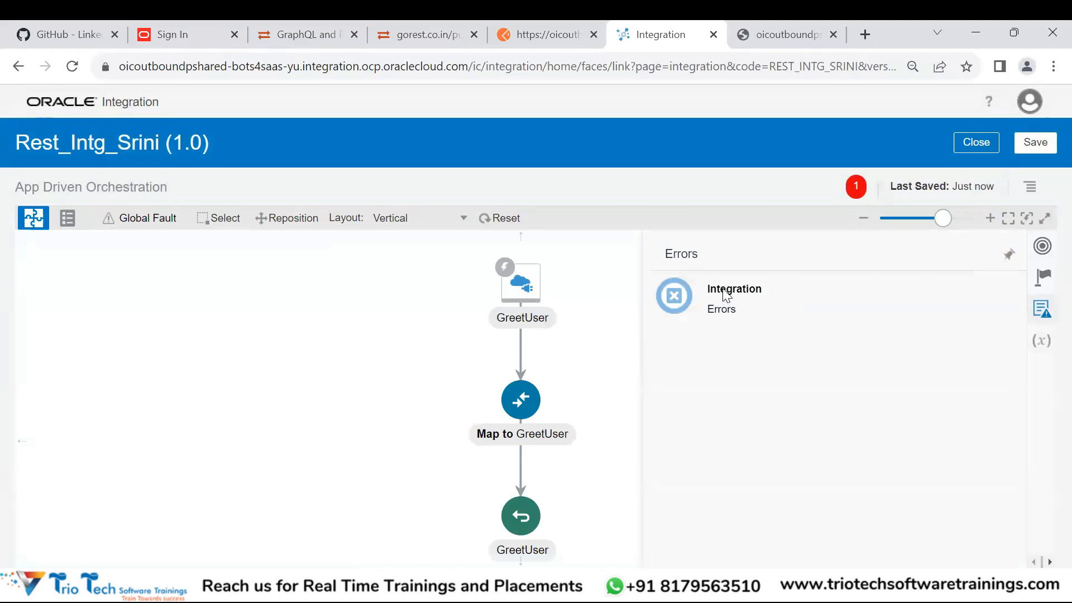
{"action": "mouse_move", "coordinate": [723, 294]}
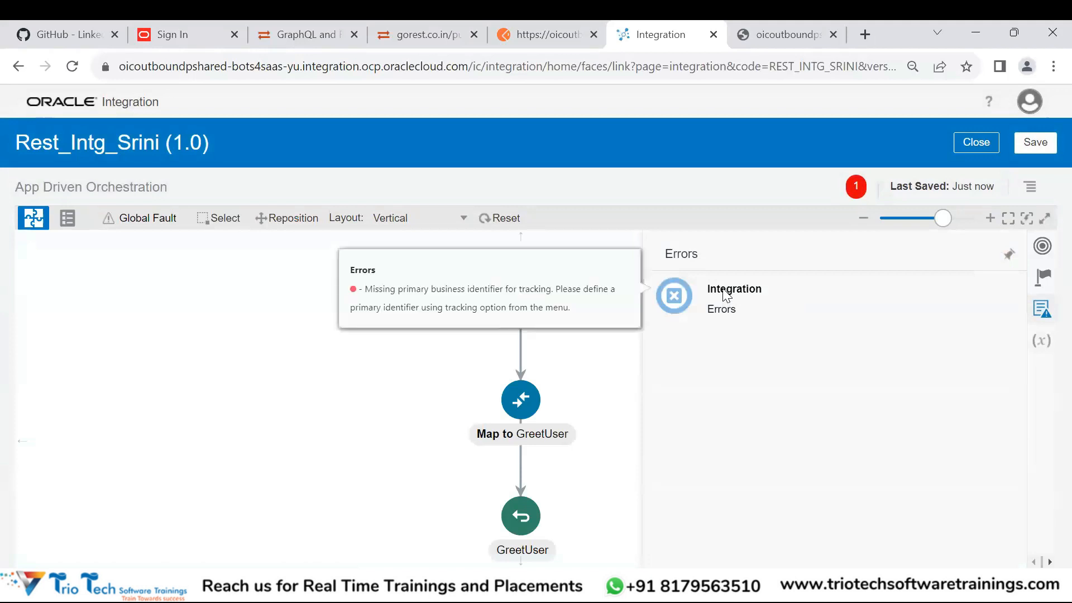
{"action": "left_click", "coordinate": [296, 365]}
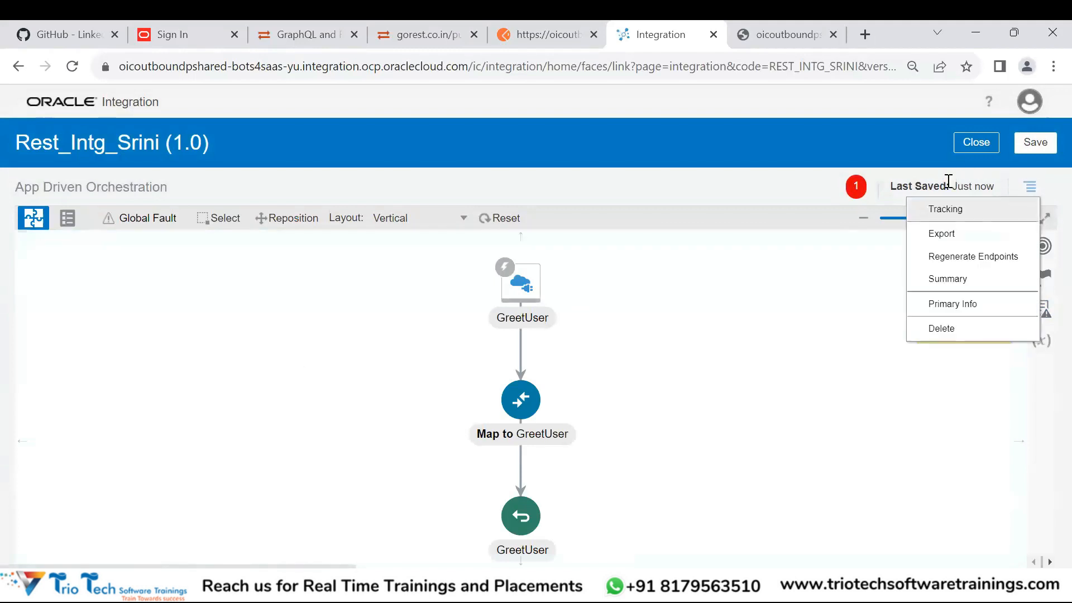
- Assign the request's Input field as the primary business identifier for tracking, then save and close the integration
{"action": "left_click", "coordinate": [945, 212]}
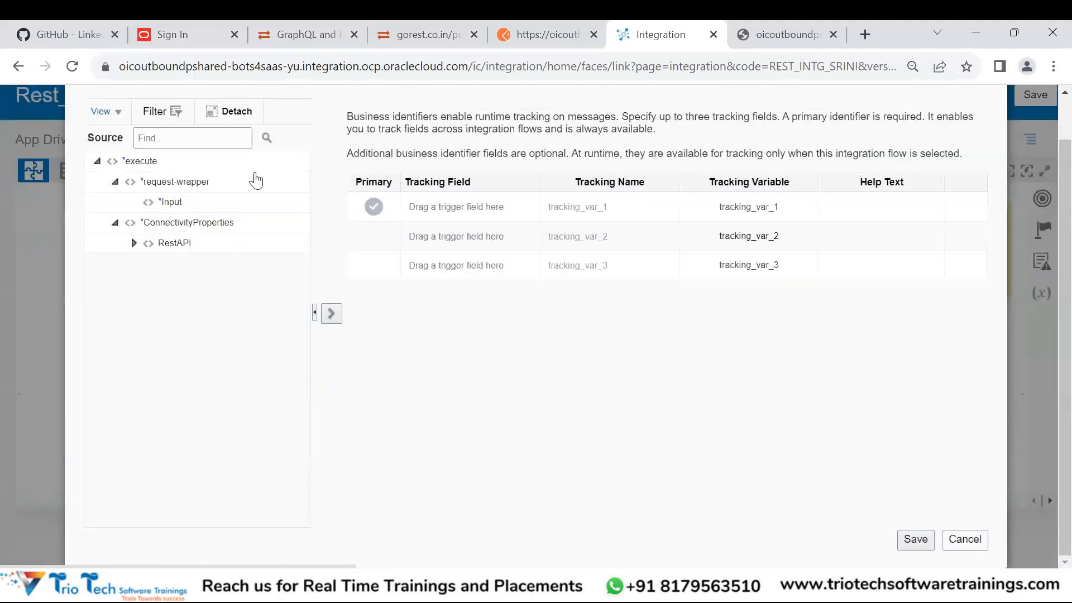
{"action": "left_click_drag", "start_coordinate": [175, 216], "coordinate": [187, 222]}
{"action": "left_click_drag", "start_coordinate": [271, 213], "coordinate": [485, 219]}
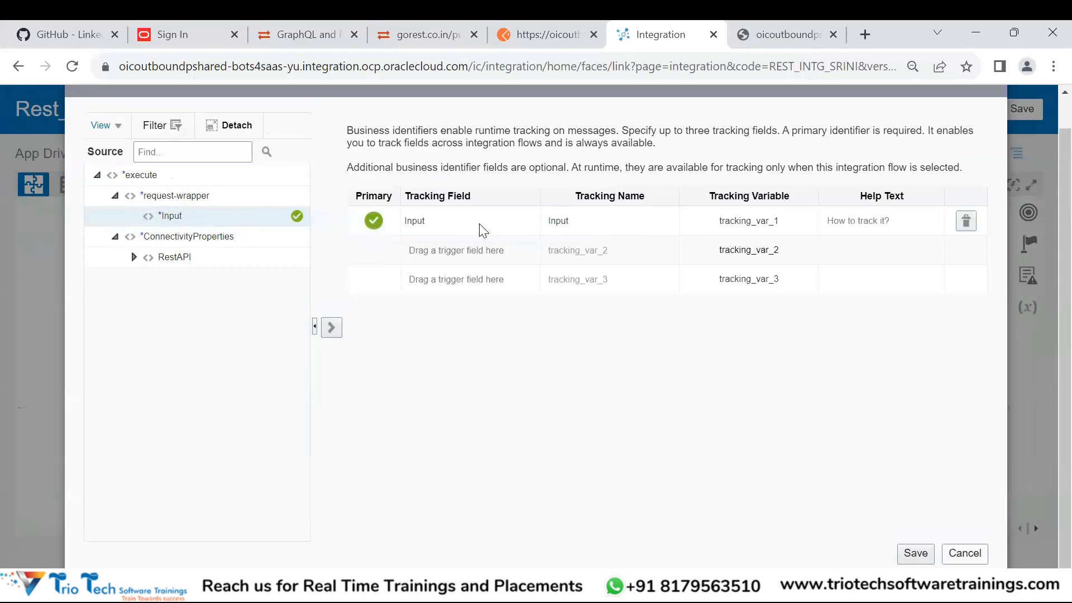
{"action": "left_click", "coordinate": [914, 553]}
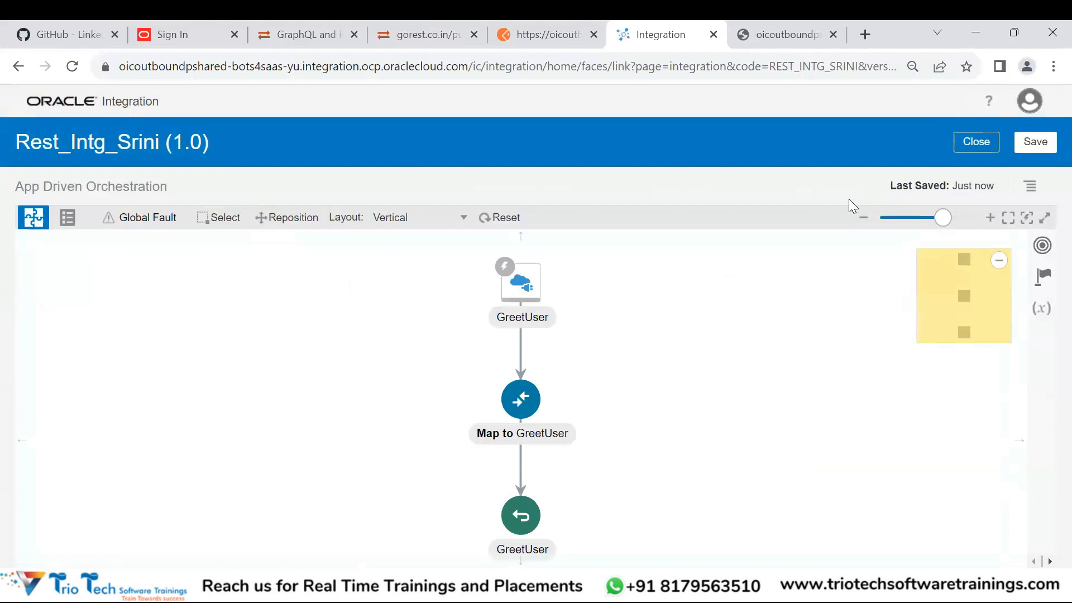
{"action": "left_click", "coordinate": [1032, 142]}
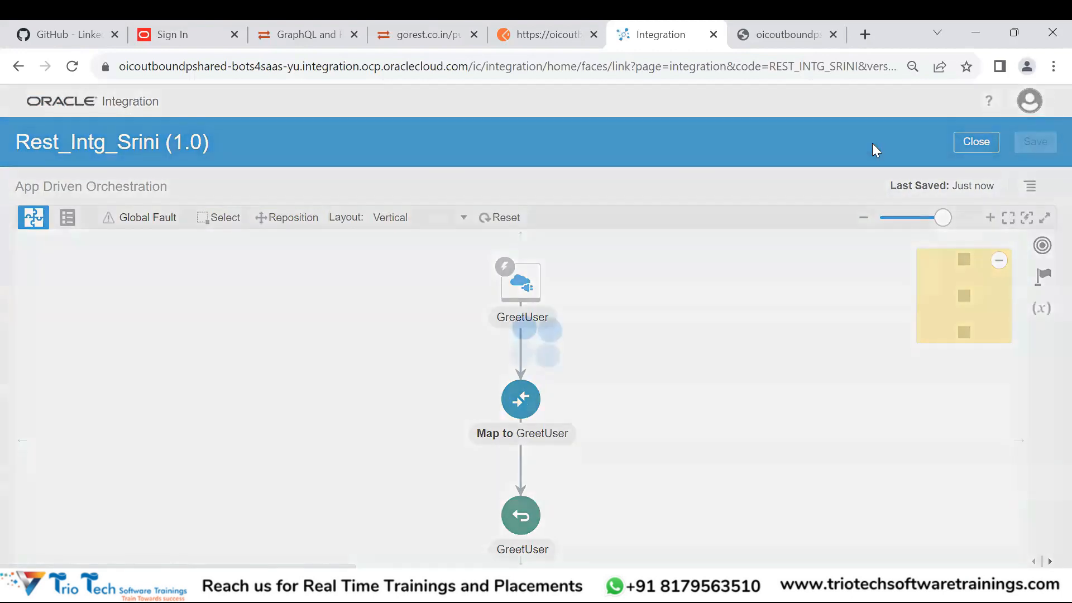
{"action": "left_click", "coordinate": [972, 169]}
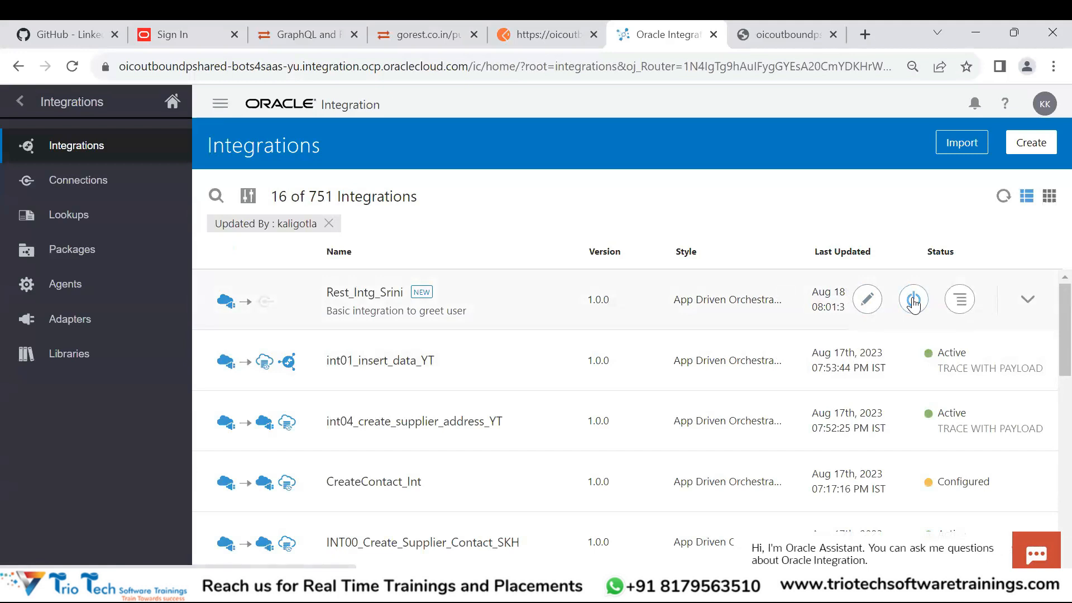
- Activate the greeting integration with tracing enabled and payload included
{"action": "left_click", "coordinate": [913, 302]}
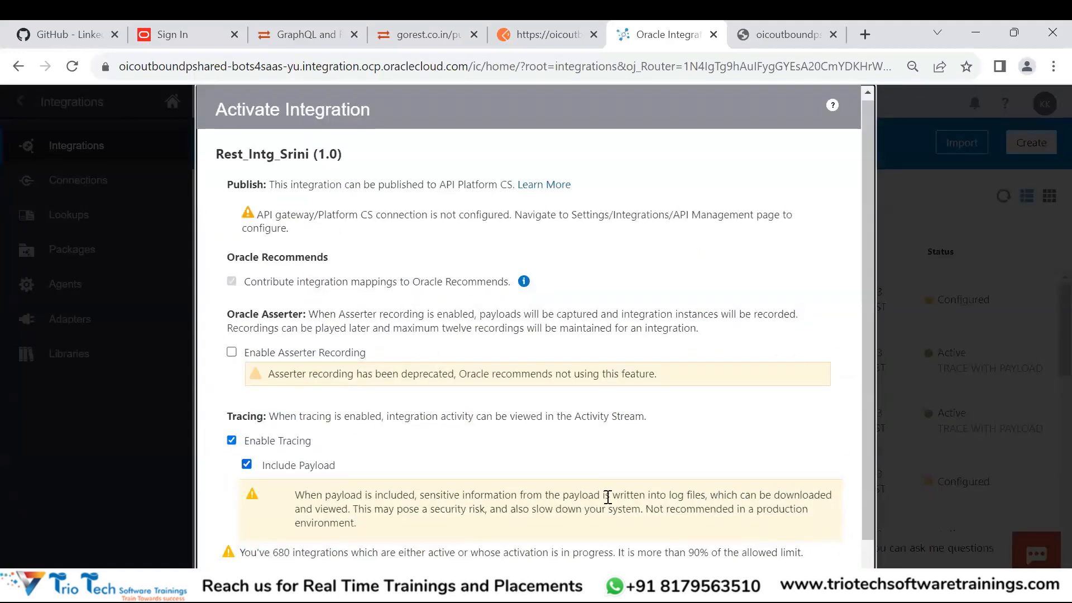
{"action": "scroll", "coordinate": [586, 563], "scroll_direction": "down", "scroll_amount": 1}
{"action": "left_click", "coordinate": [812, 552]}
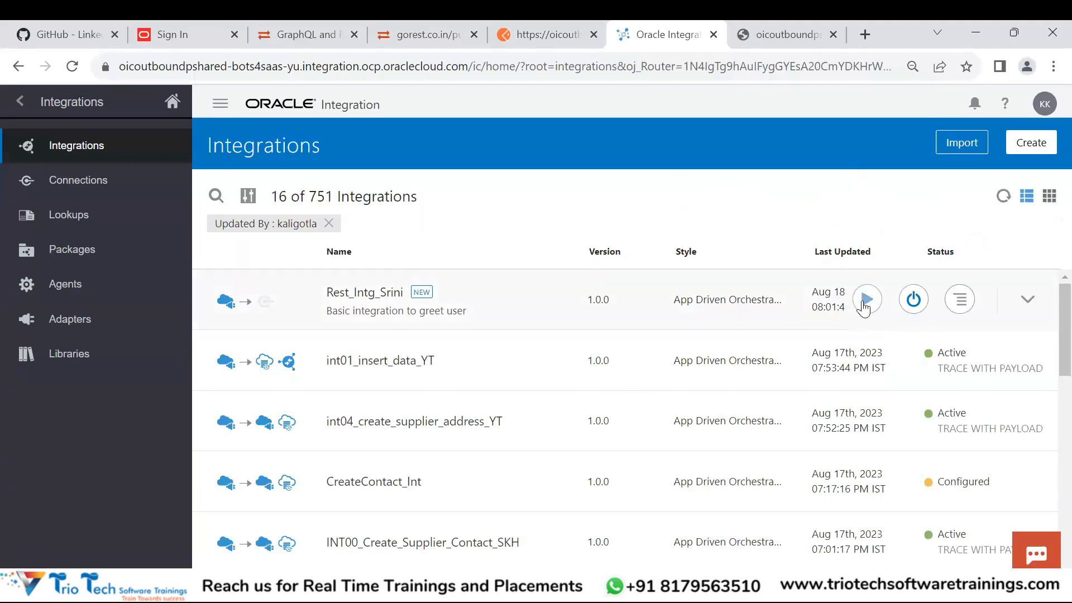
- Open the activated greeting integration's test page and display its request body
{"action": "left_click", "coordinate": [865, 304]}
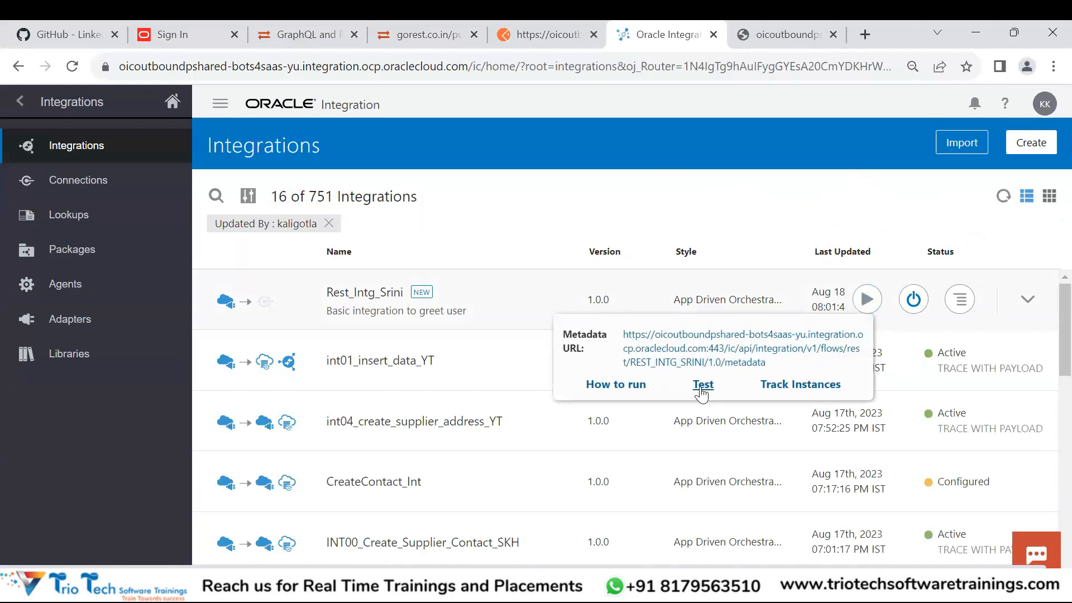
{"action": "left_click", "coordinate": [702, 386]}
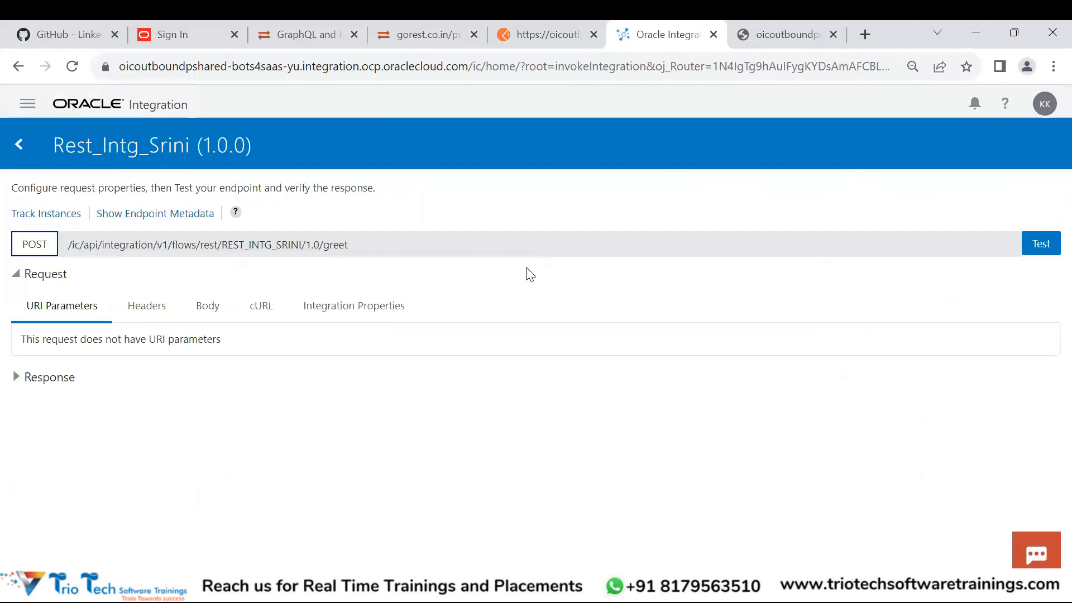
{"action": "left_click", "coordinate": [216, 311]}
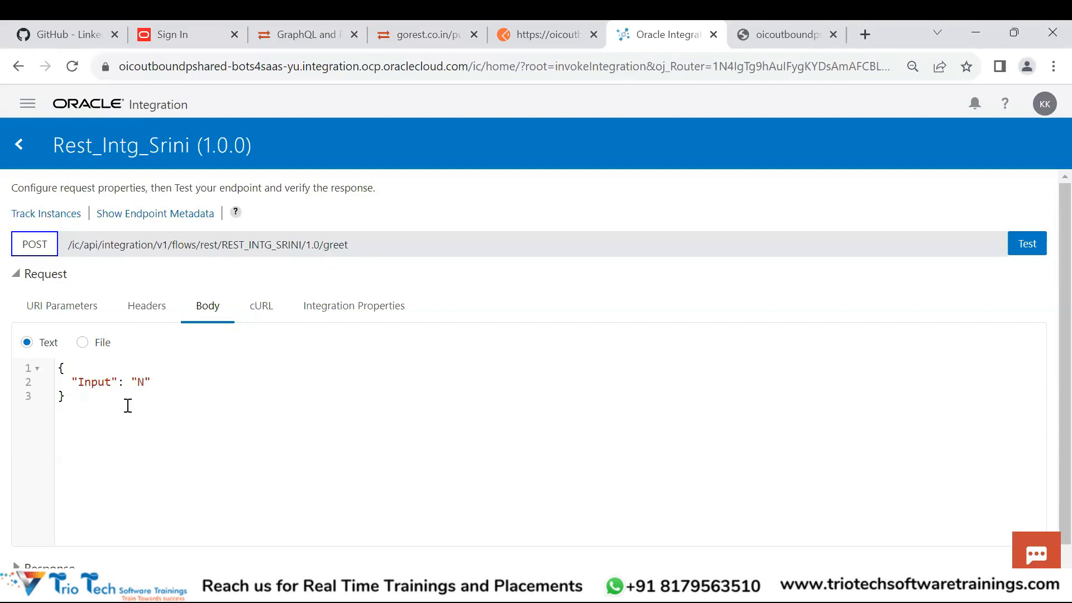
- Set the Input value in the JSON request body to "60" and run the POST test
{"action": "key", "text": "Return"}
{"action": "key", "text": "BackSpace"}
{"action": "key", "text": "BackSpace"}
{"action": "key", "text": "BackSpace"}
{"action": "type", "text": "Srini"}
{"action": "key", "text": "BackSpace"}
{"action": "key", "text": "BackSpace"}
{"action": "key", "text": "BackSpace"}
{"action": "key", "text": "BackSpace"}
{"action": "key", "text": "BackSpace"}
{"action": "type", "text": "60"}
{"action": "left_click", "coordinate": [1026, 245]}
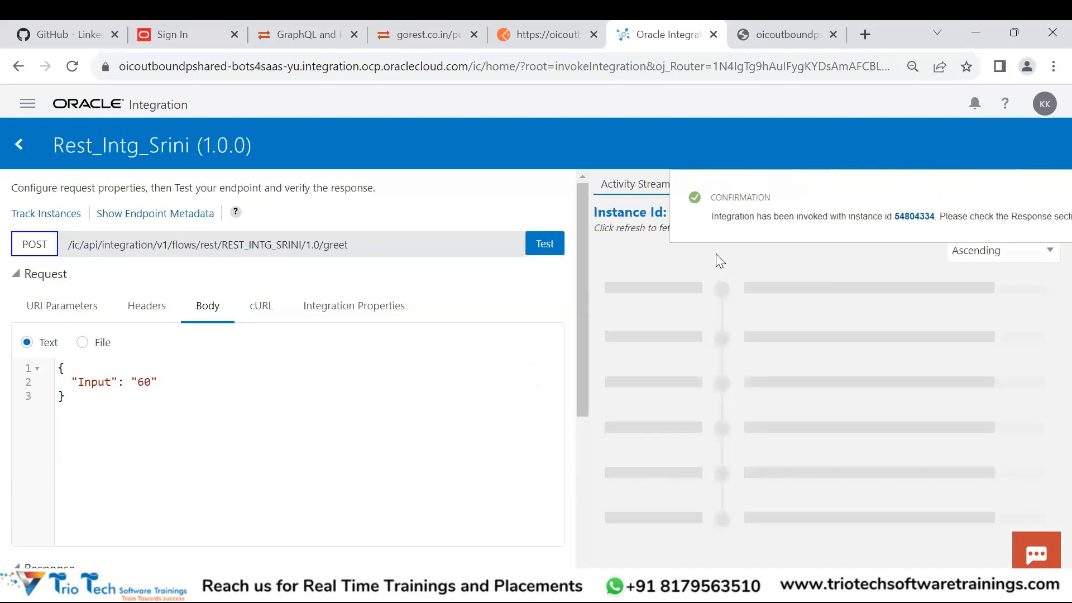
- Examine the test's response body against the submitted request payload, then close the activity stream
{"action": "scroll", "coordinate": [502, 342], "scroll_direction": "down", "scroll_amount": 5}
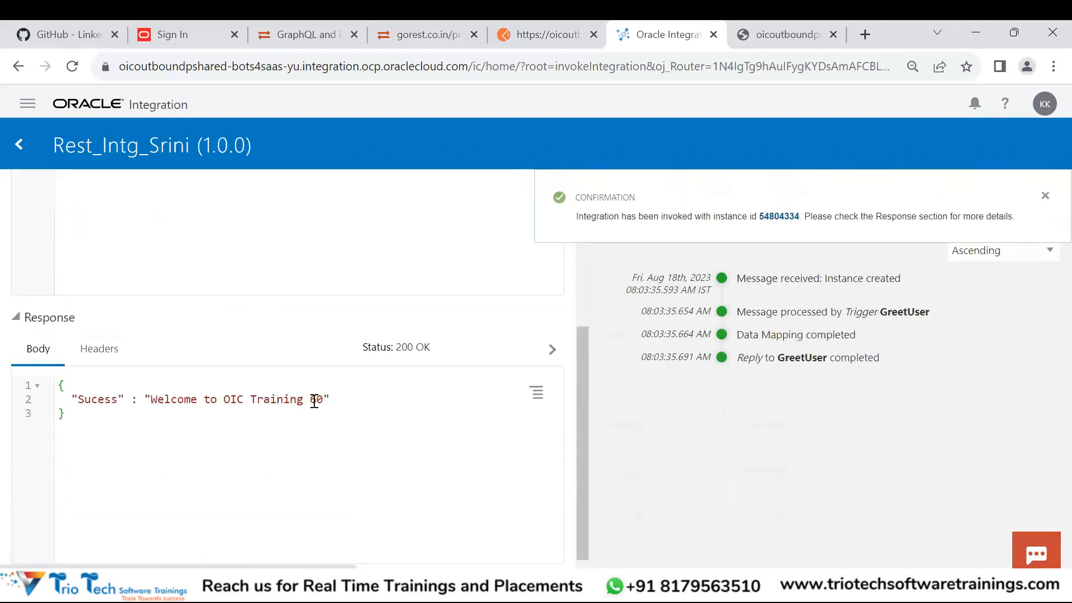
{"action": "left_click_drag", "start_coordinate": [151, 400], "coordinate": [324, 401]}
{"action": "left_click", "coordinate": [380, 417]}
{"action": "left_click_drag", "start_coordinate": [584, 373], "coordinate": [584, 224]}
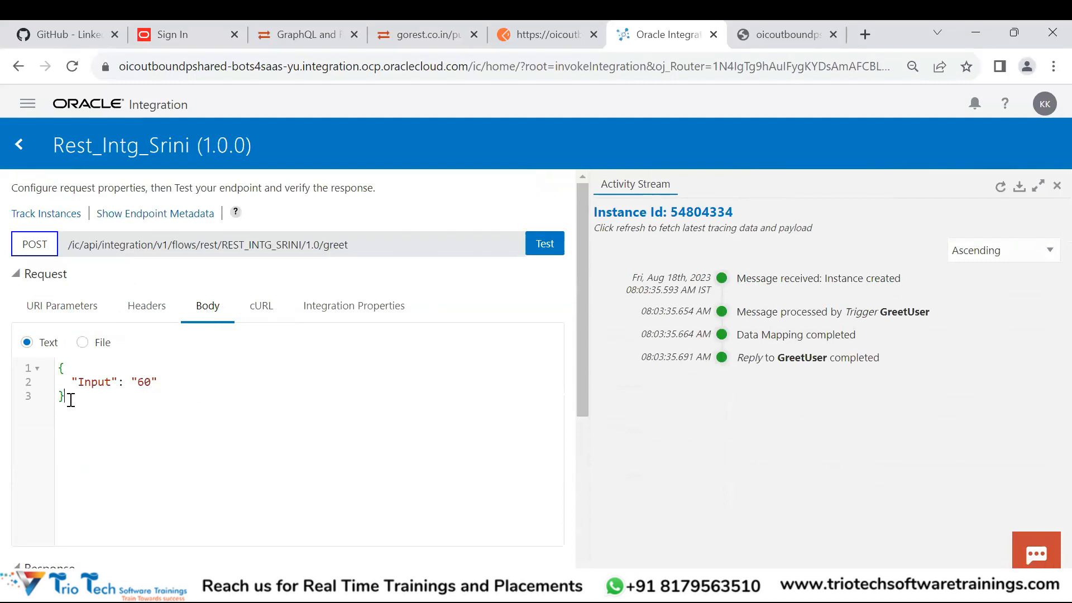
{"action": "left_click_drag", "start_coordinate": [66, 398], "coordinate": [53, 366]}
{"action": "left_click", "coordinate": [103, 426]}
{"action": "left_click", "coordinate": [1056, 186]}
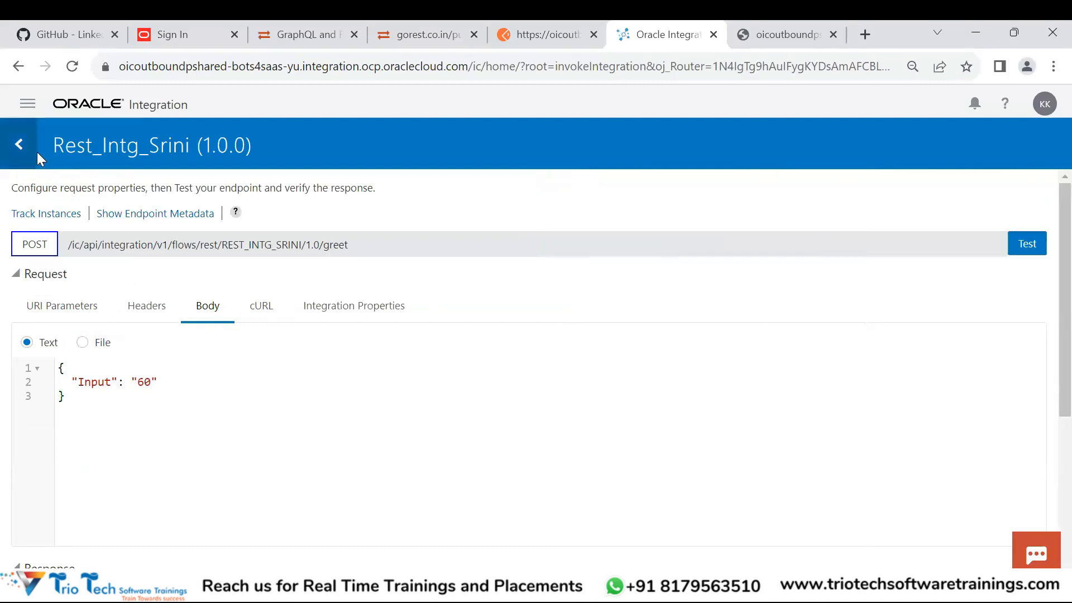